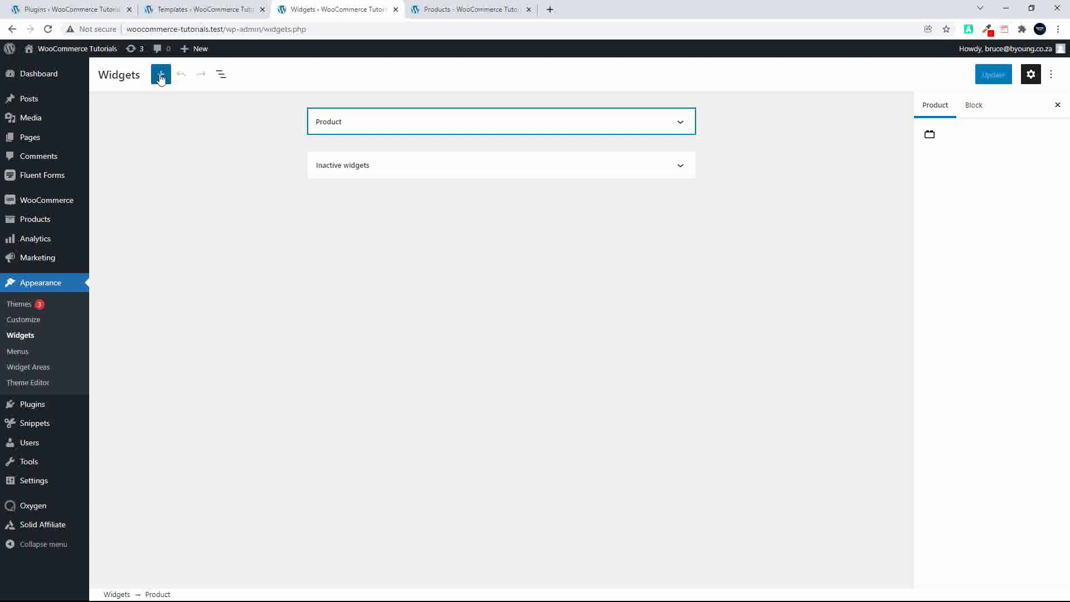
- Examine the widgets in the Product widget area and compare them with the sidebar filters on the Properties page
click(161, 74)
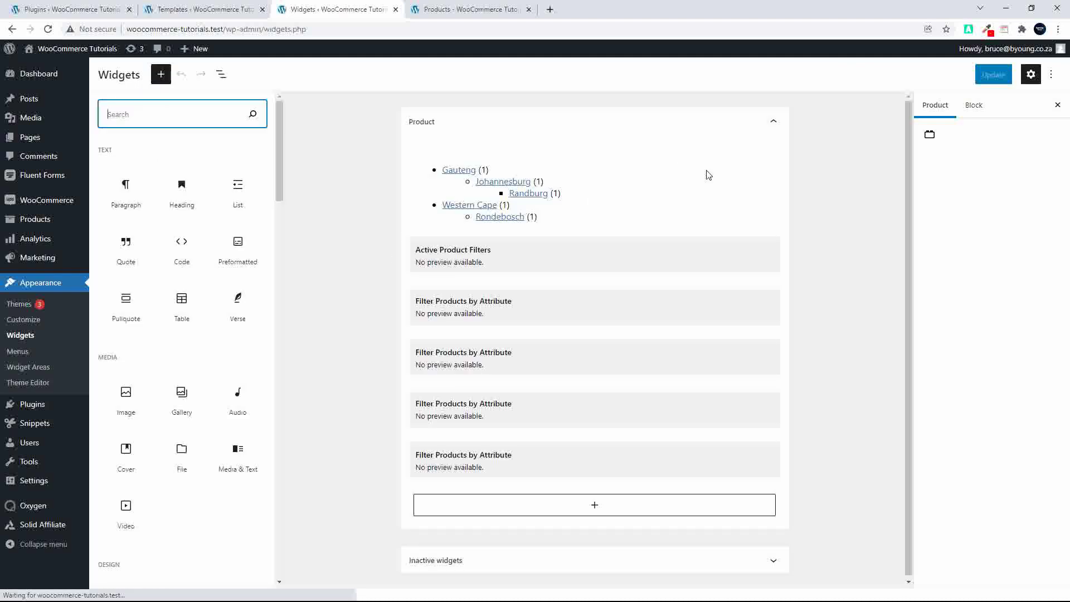
click(780, 122)
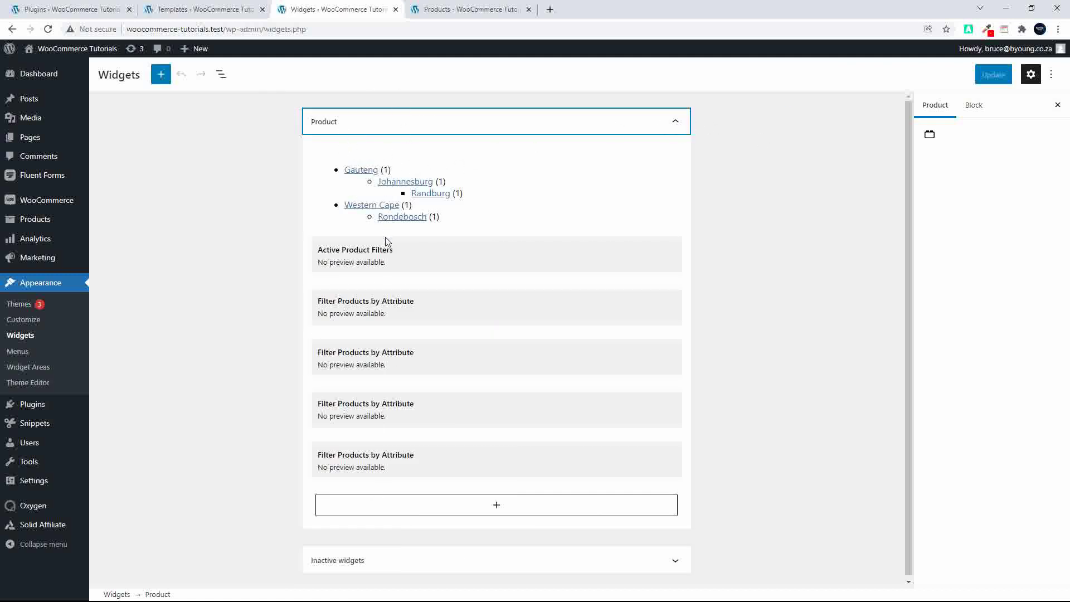
click(476, 9)
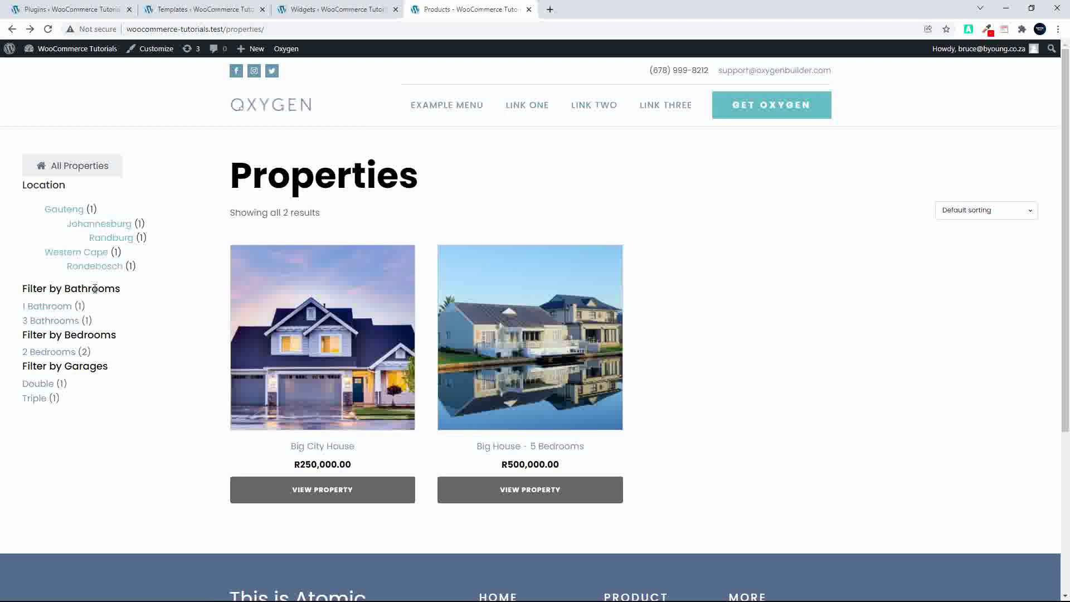
click(332, 7)
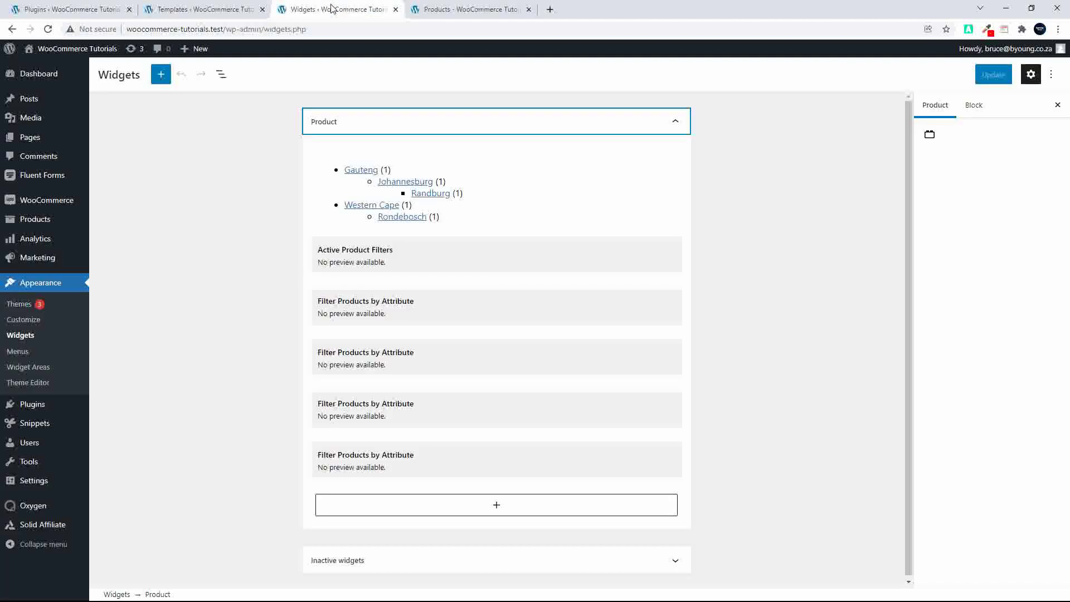
- Read the WooSidebars plugin details from the installed plugins list, and close them
click(61, 10)
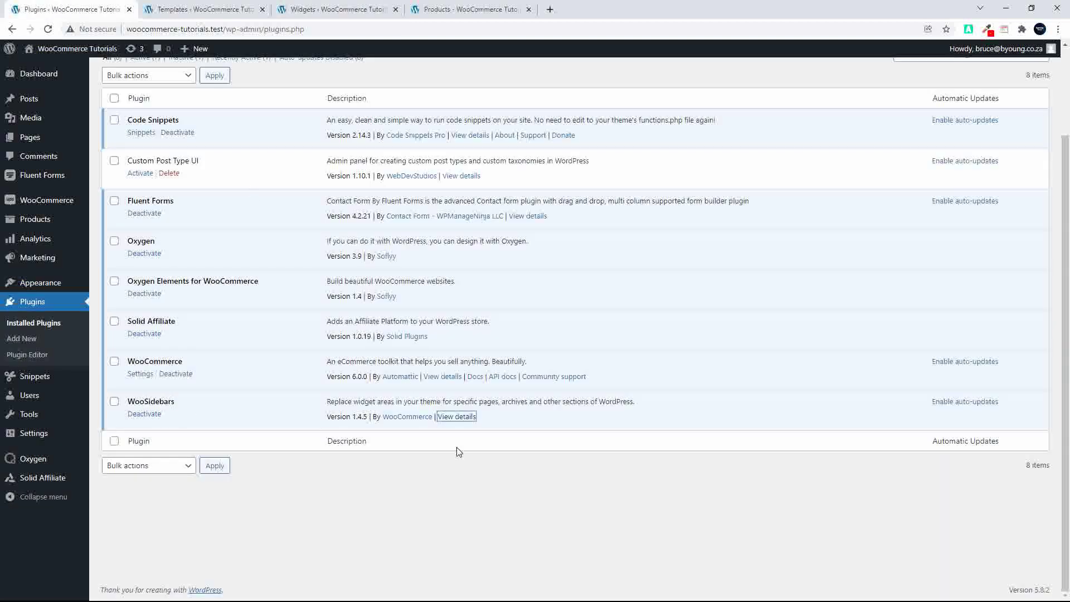
click(457, 417)
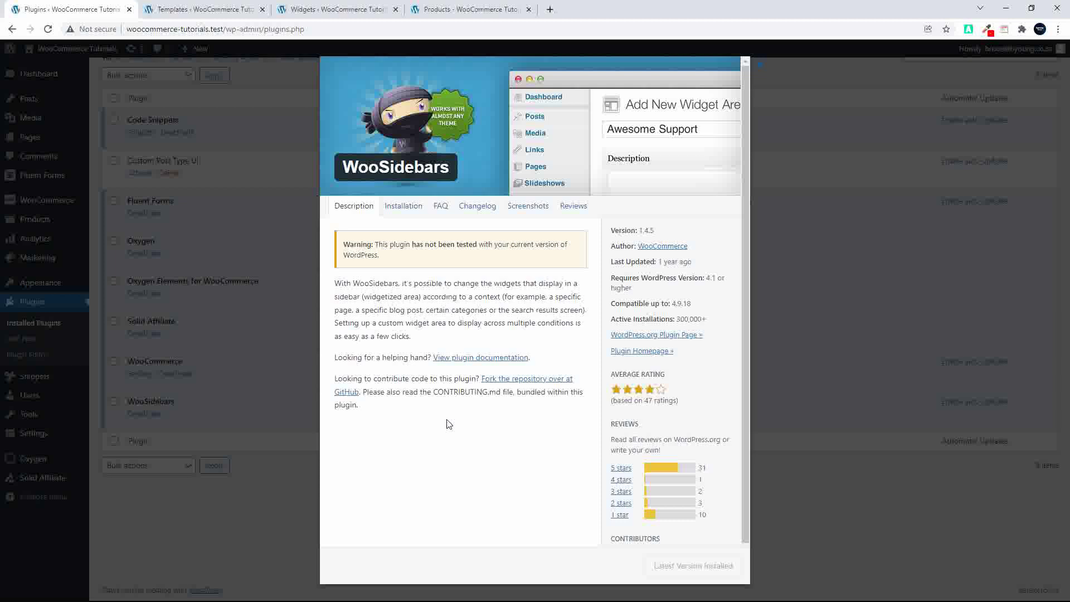
click(759, 70)
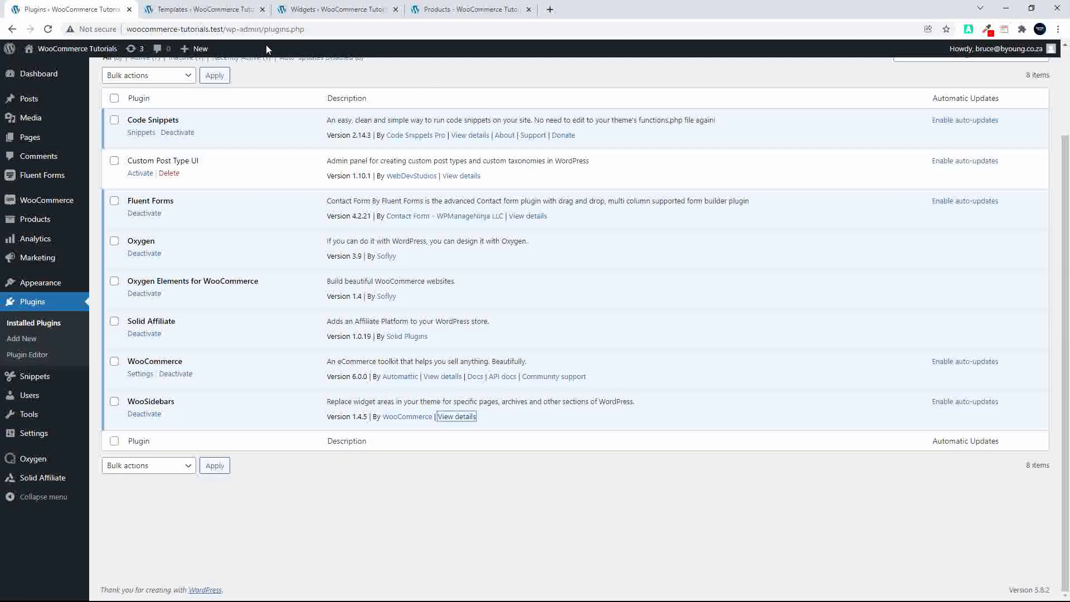
- Review the Product widget area, the live Properties page and the list of Oxygen templates
click(328, 9)
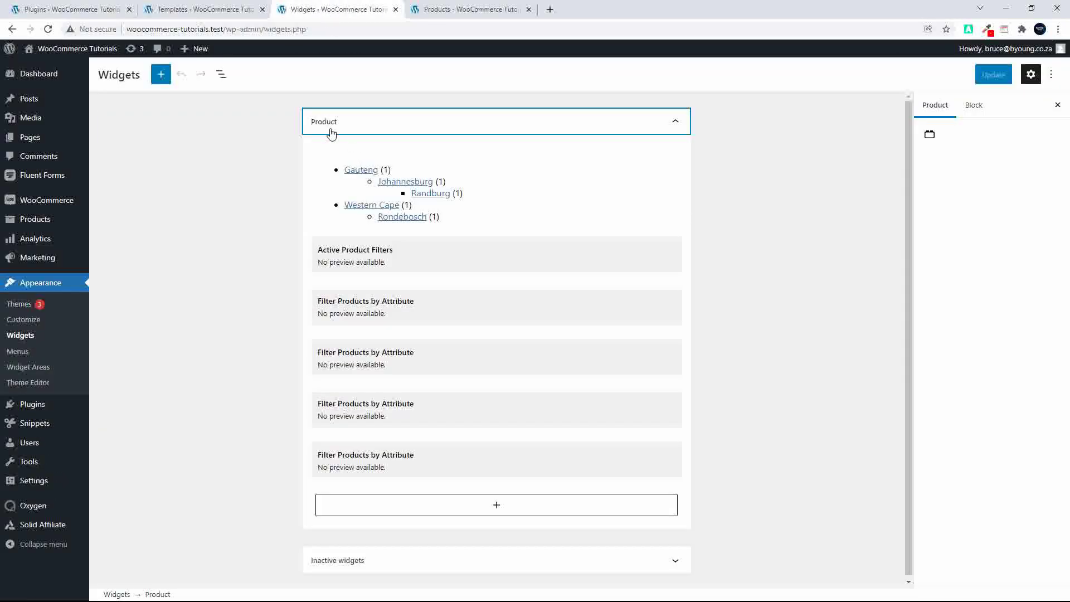
click(465, 10)
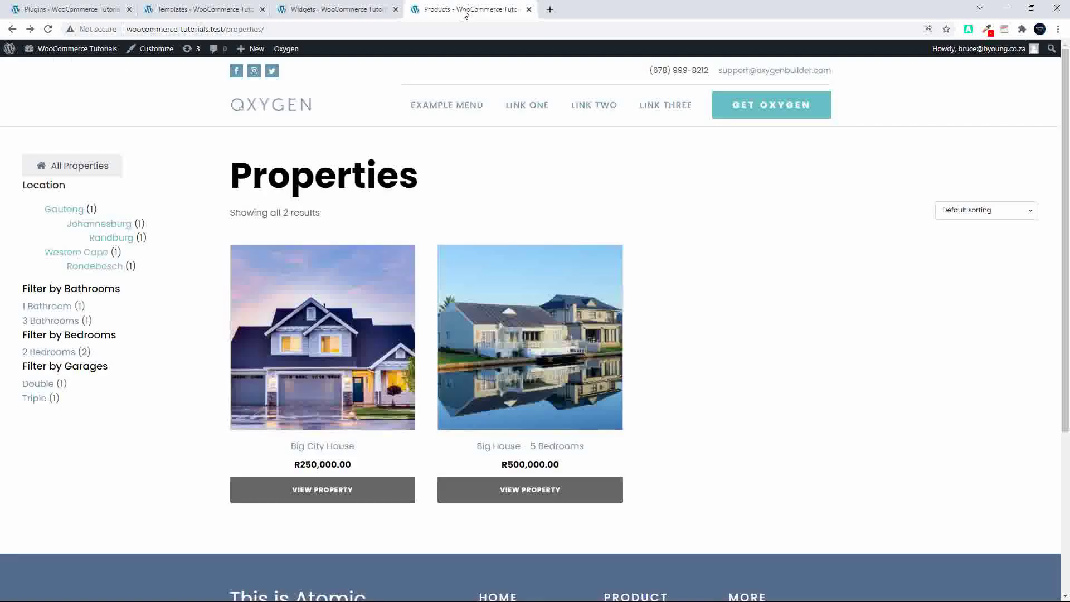
click(206, 10)
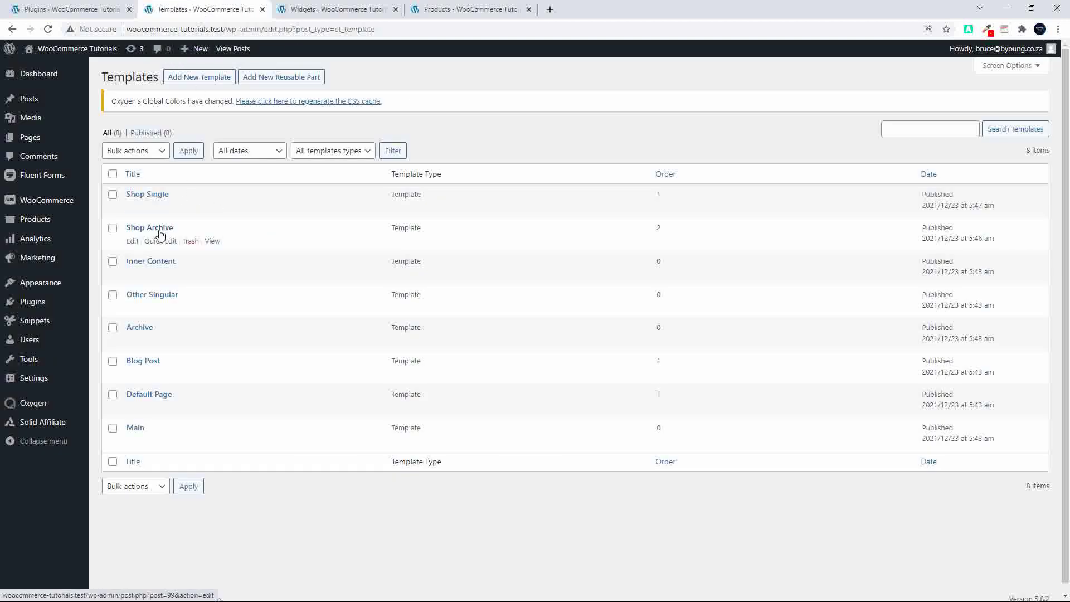
click(448, 10)
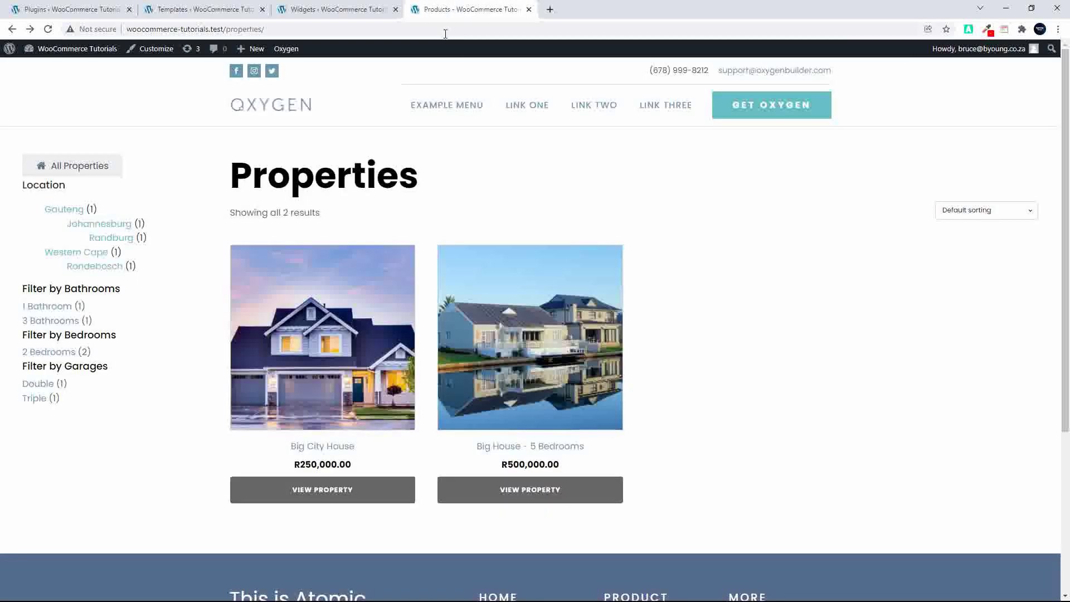
click(221, 15)
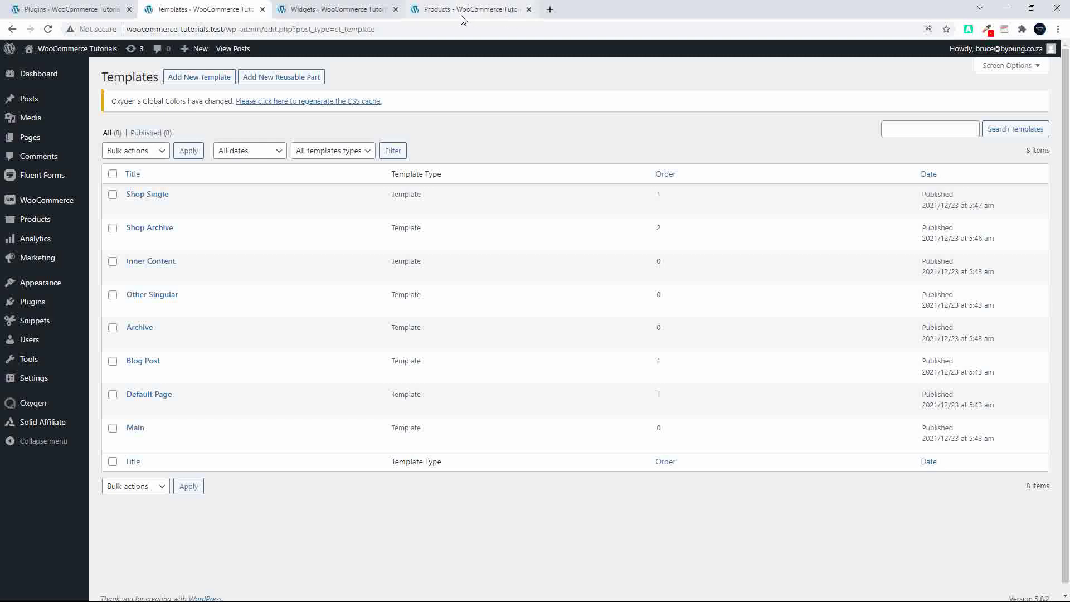
- Move the existing Product widget area to the trash
click(72, 11)
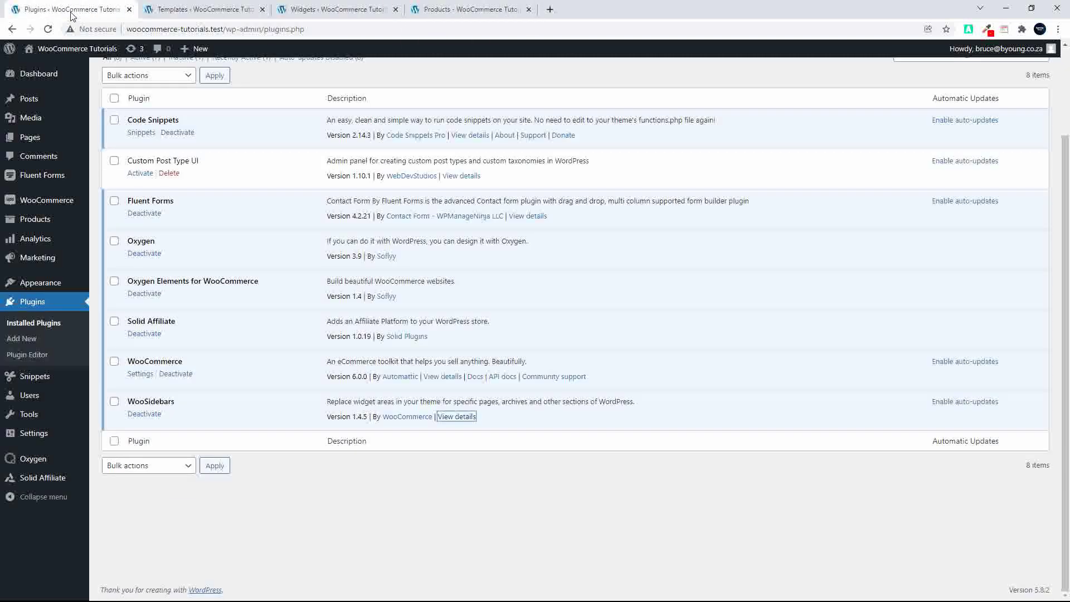
scroll(69, 395, up, 2)
mouse_move(69, 397)
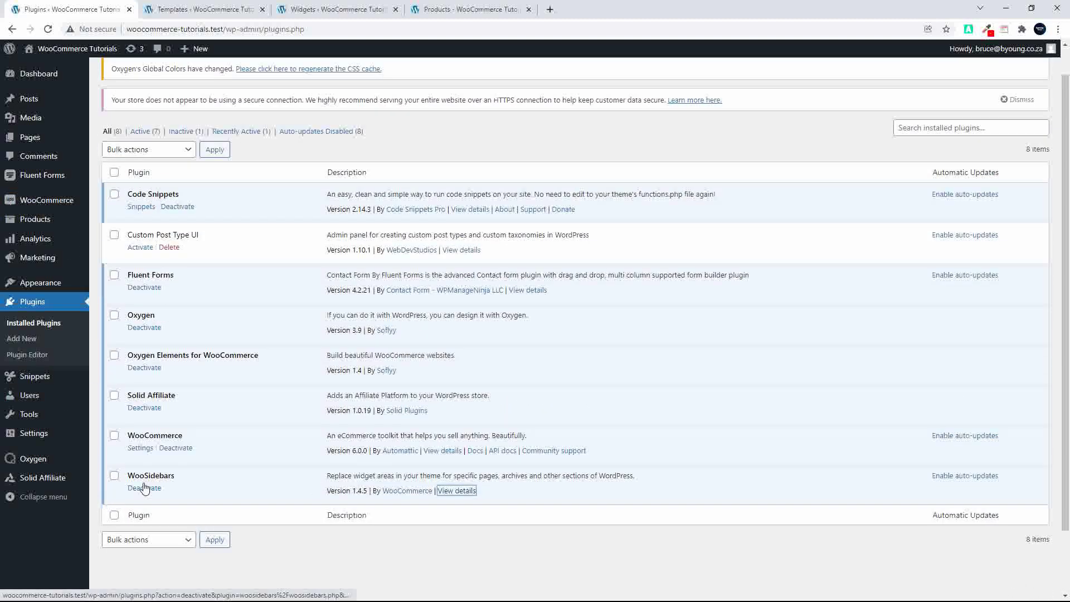
mouse_move(26, 444)
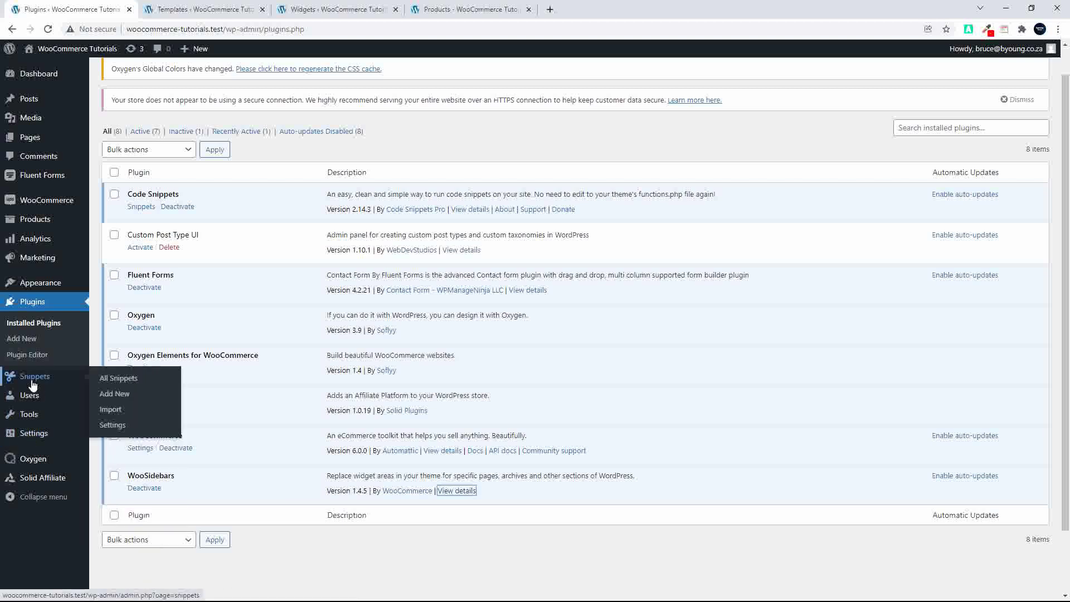
scroll(31, 348, up, 1)
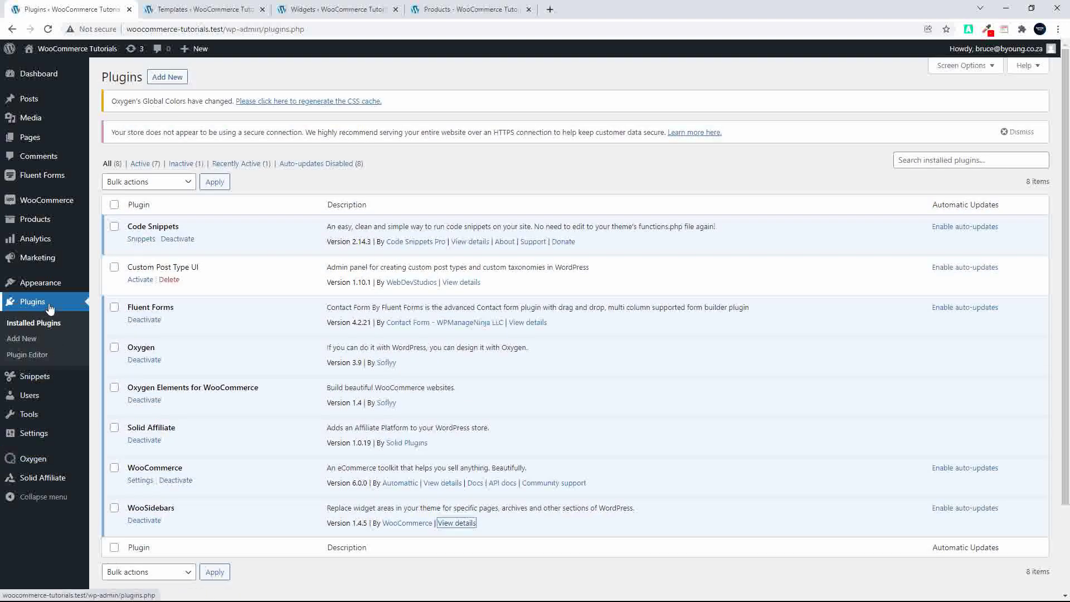
mouse_move(41, 286)
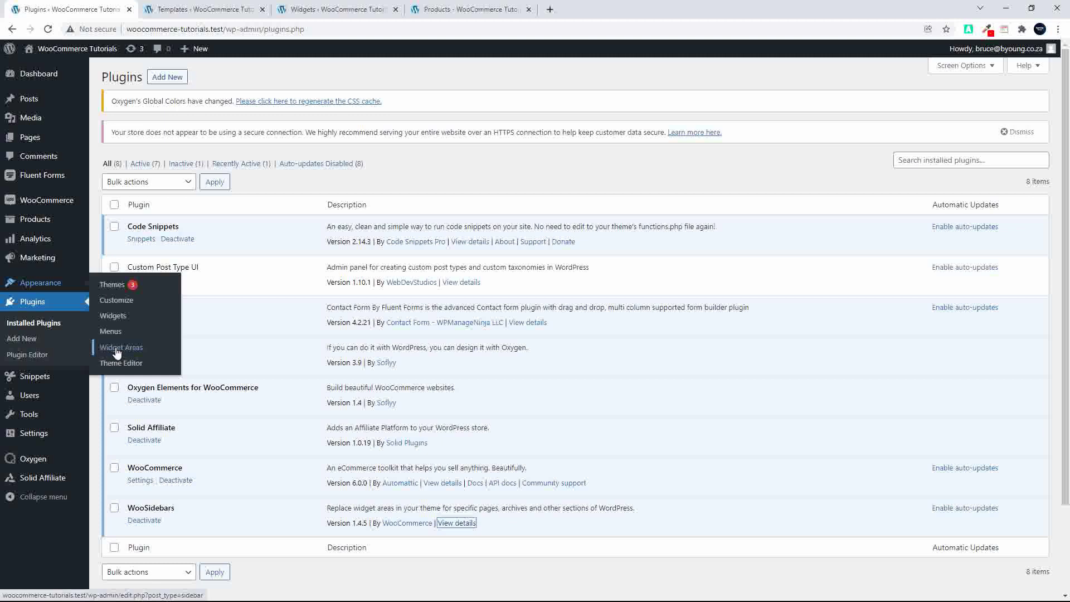
click(117, 347)
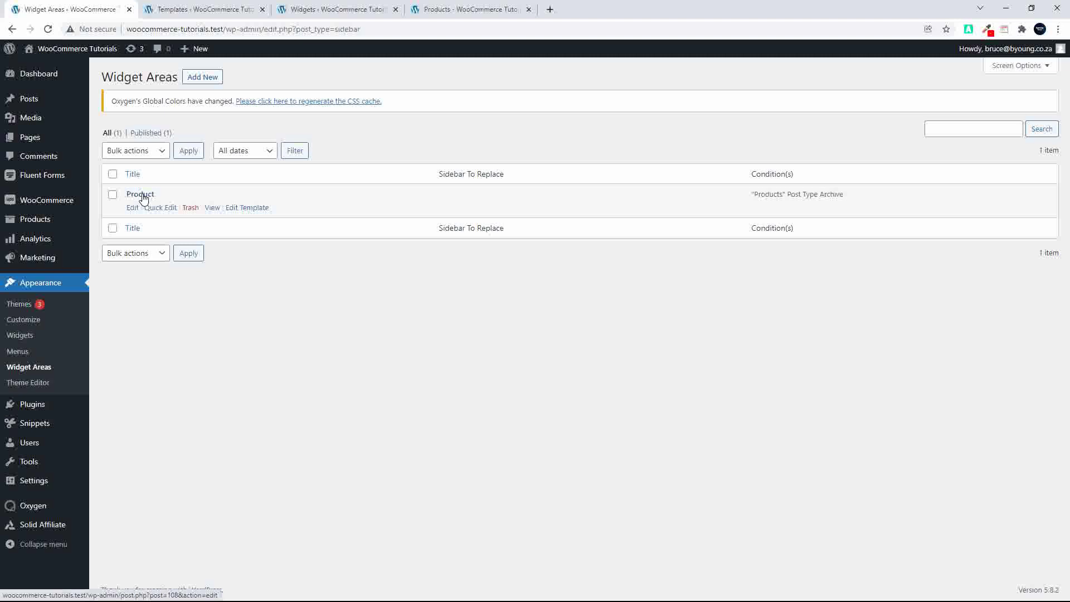
click(190, 209)
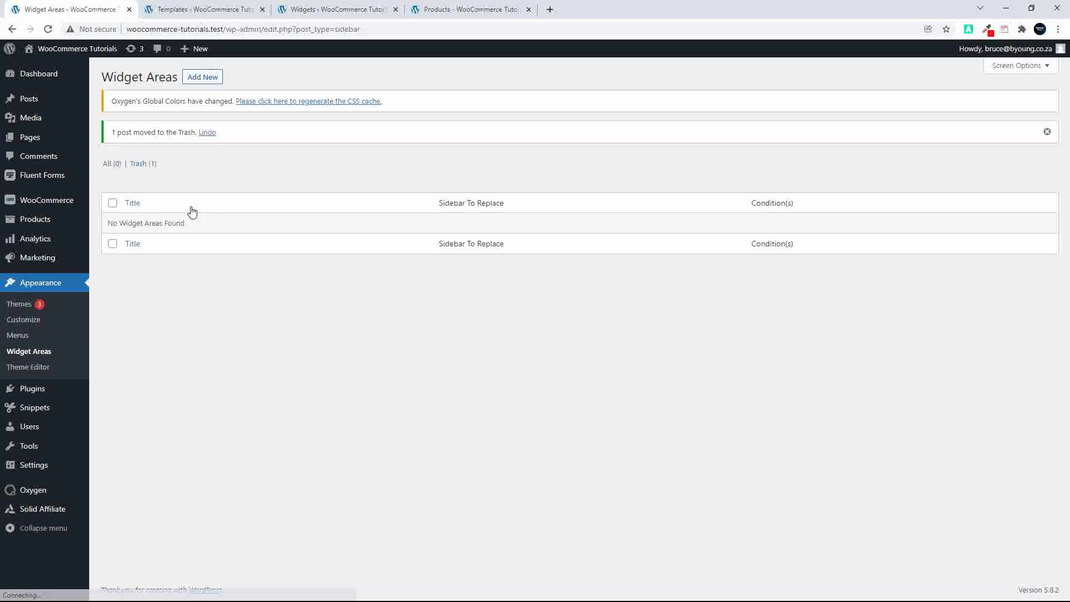
- Reload the Properties page and compare its sidebar with the Widget Areas list
click(478, 11)
click(48, 29)
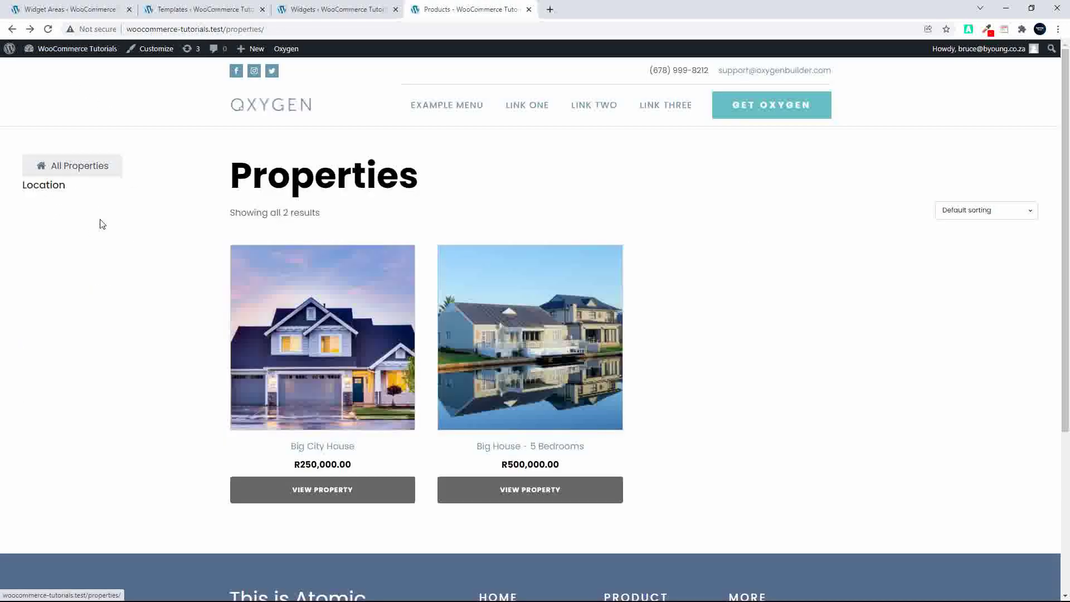
click(75, 7)
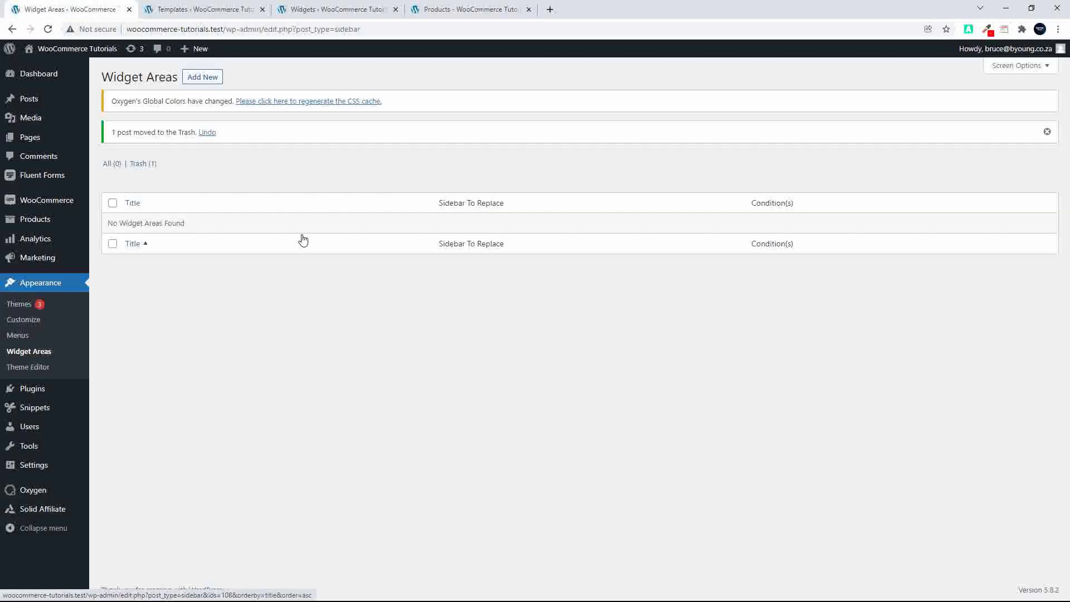
click(483, 9)
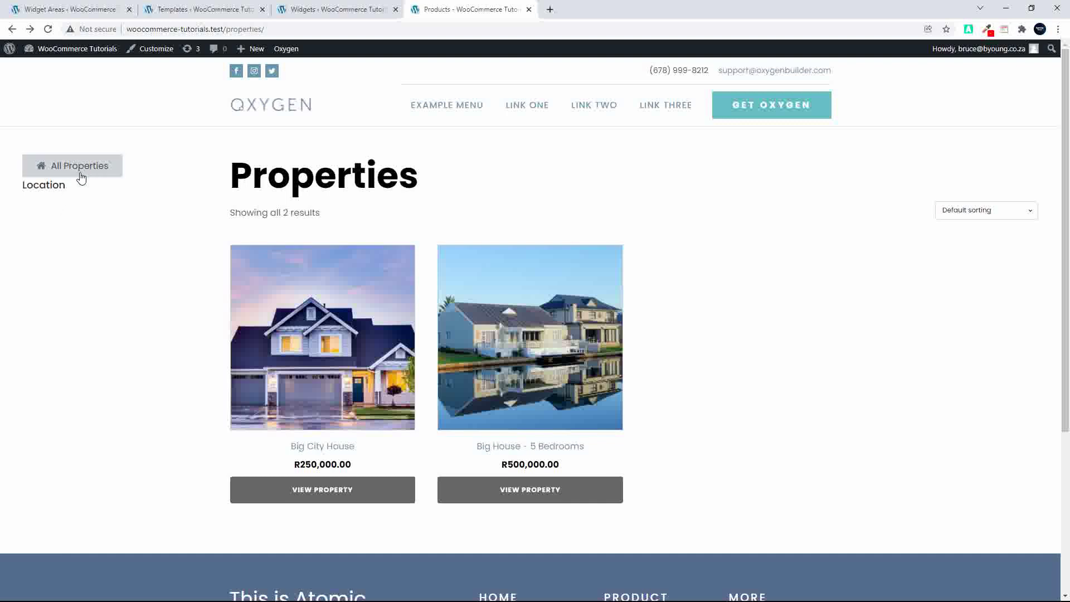
- Create a new widget area named "Product One" and collapse its Oxygen section
click(70, 9)
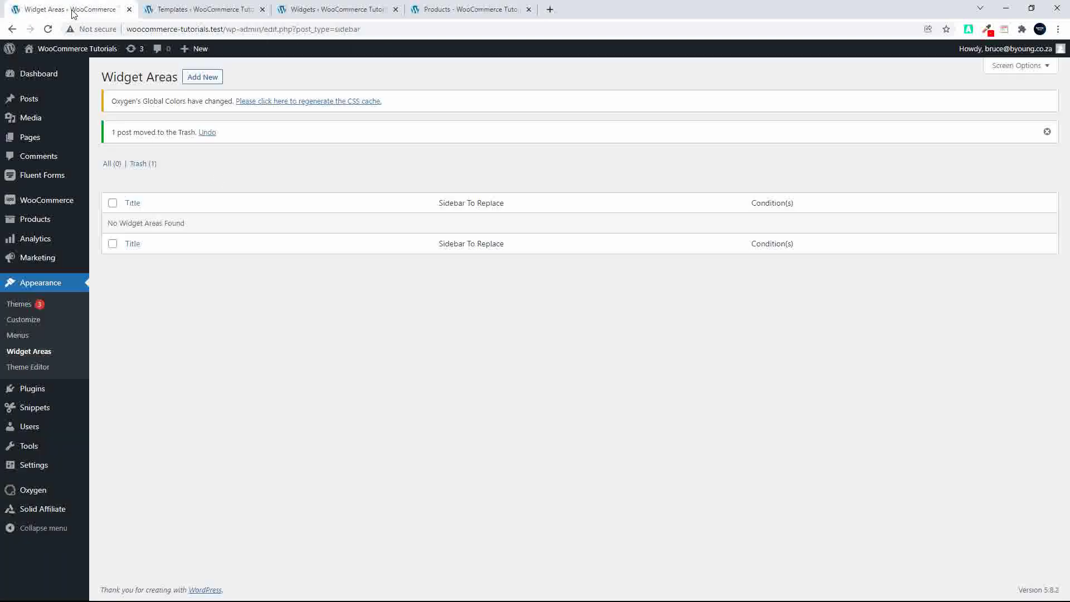
click(198, 82)
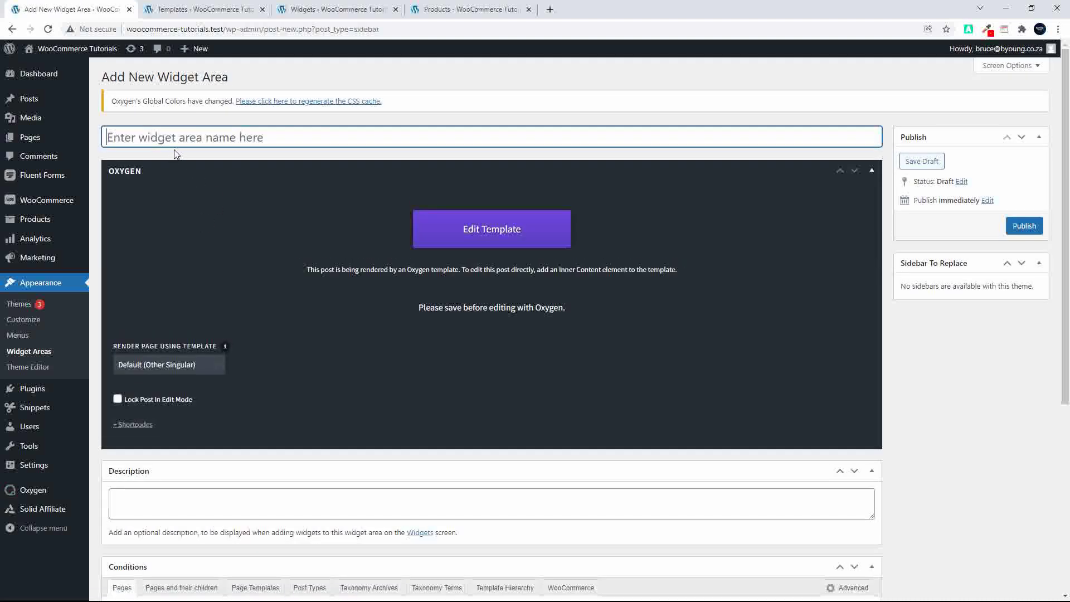
text(Product One)
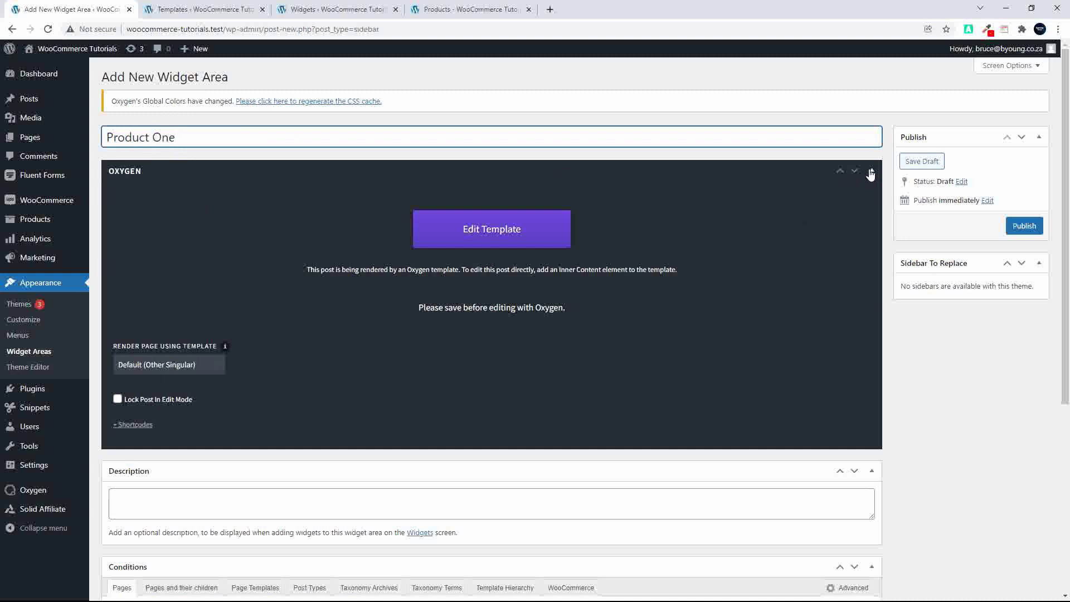
click(871, 171)
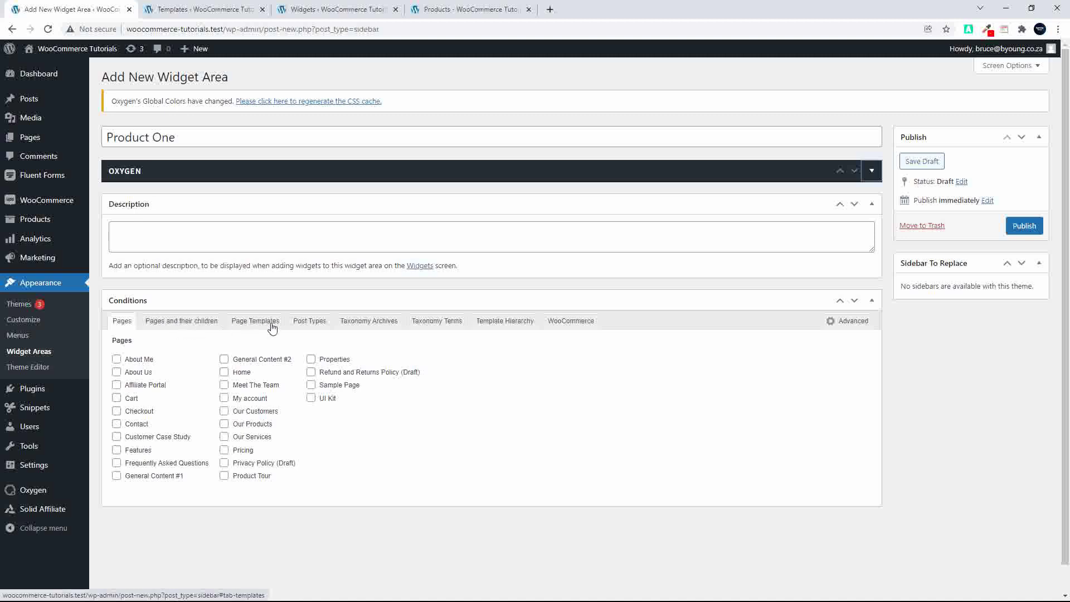
- Assign the "Products" Post Type Archive condition to the Product One widget area and publish it
click(848, 326)
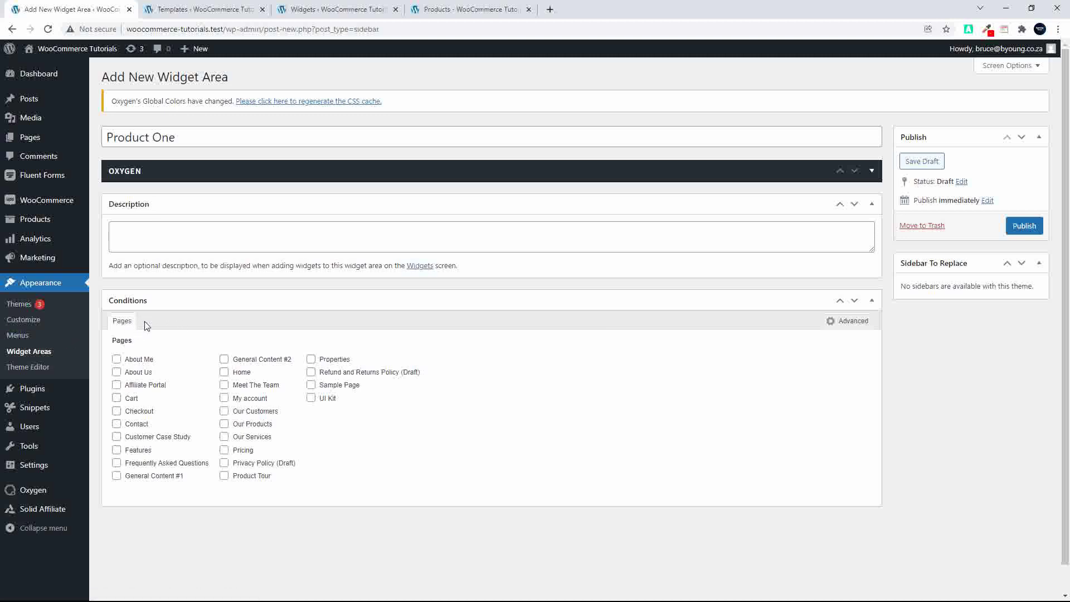
click(847, 327)
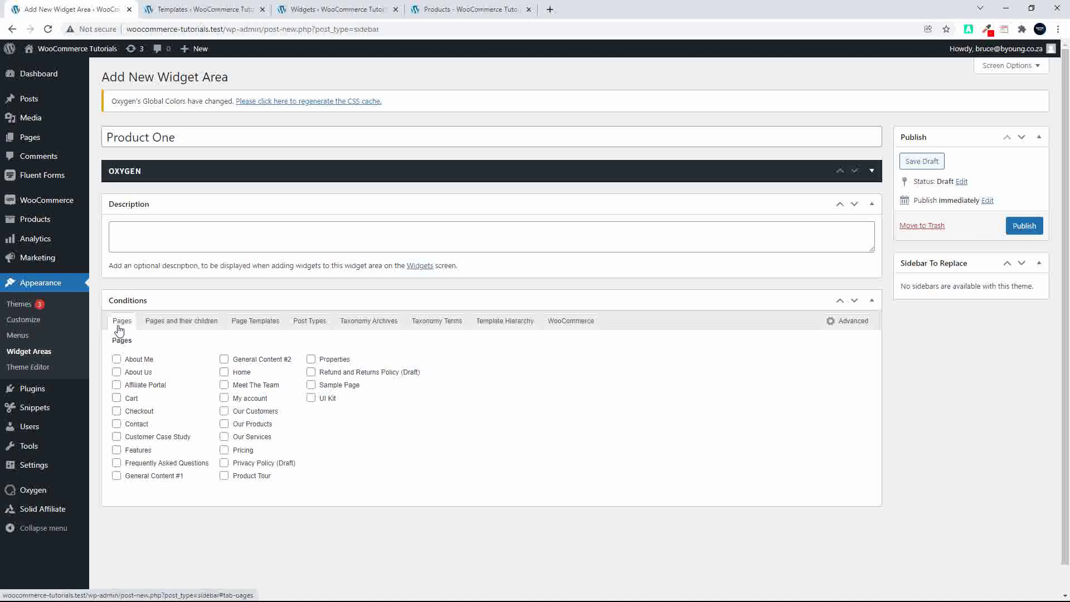
click(313, 321)
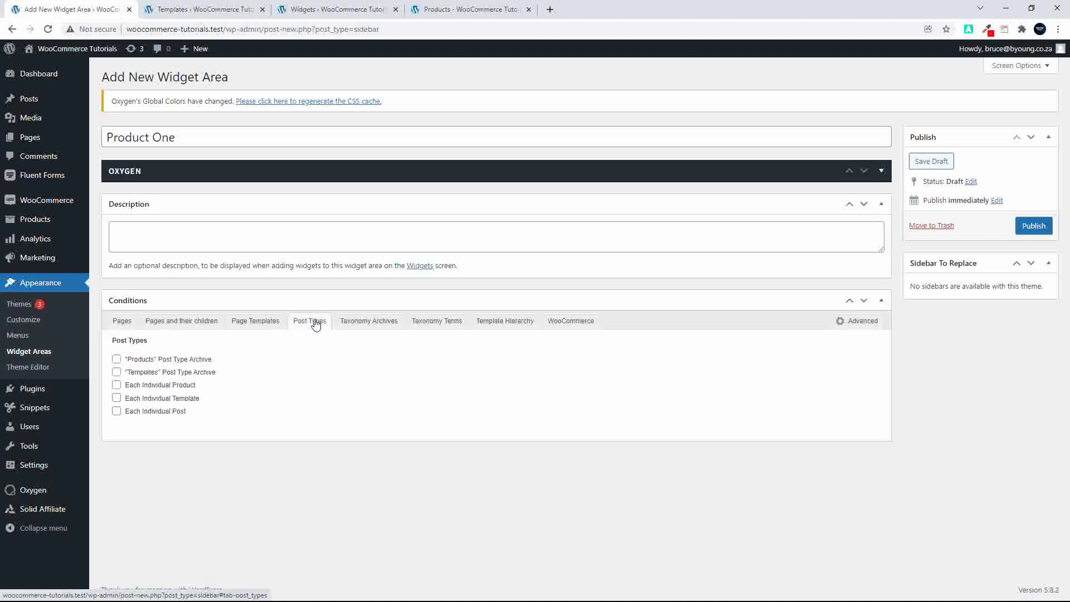
click(116, 360)
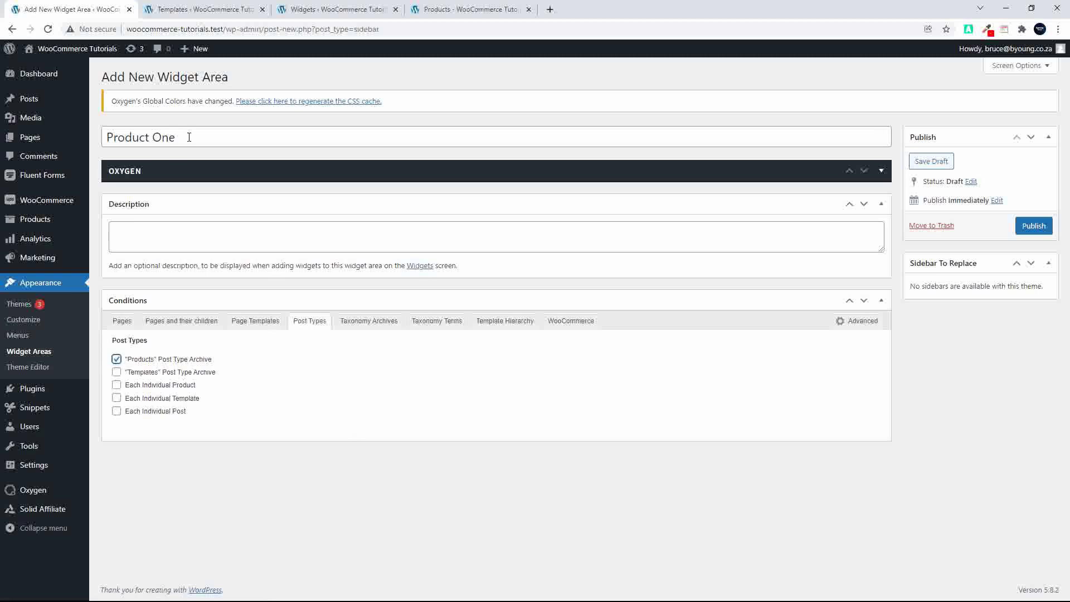
click(1034, 225)
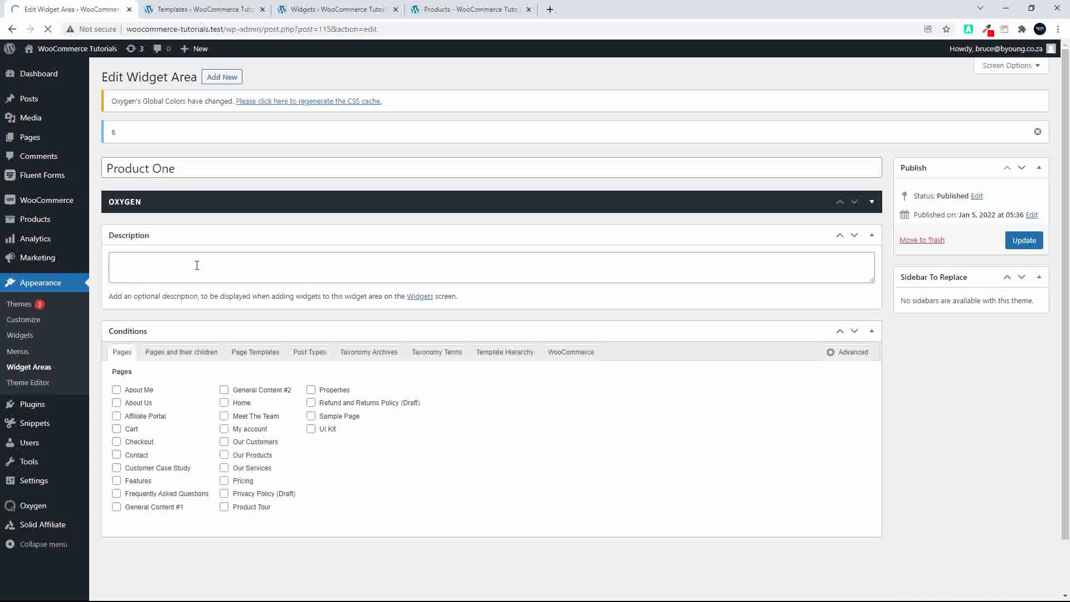
- Open the widgets screen, compare the Product One area with the Properties page, and collapse that area
click(21, 335)
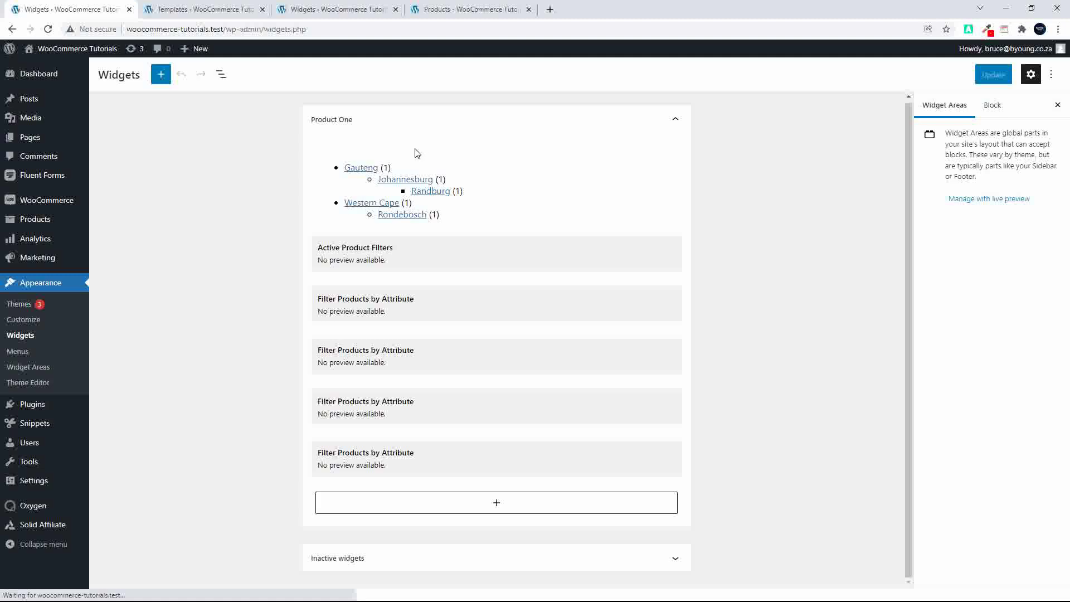
click(440, 10)
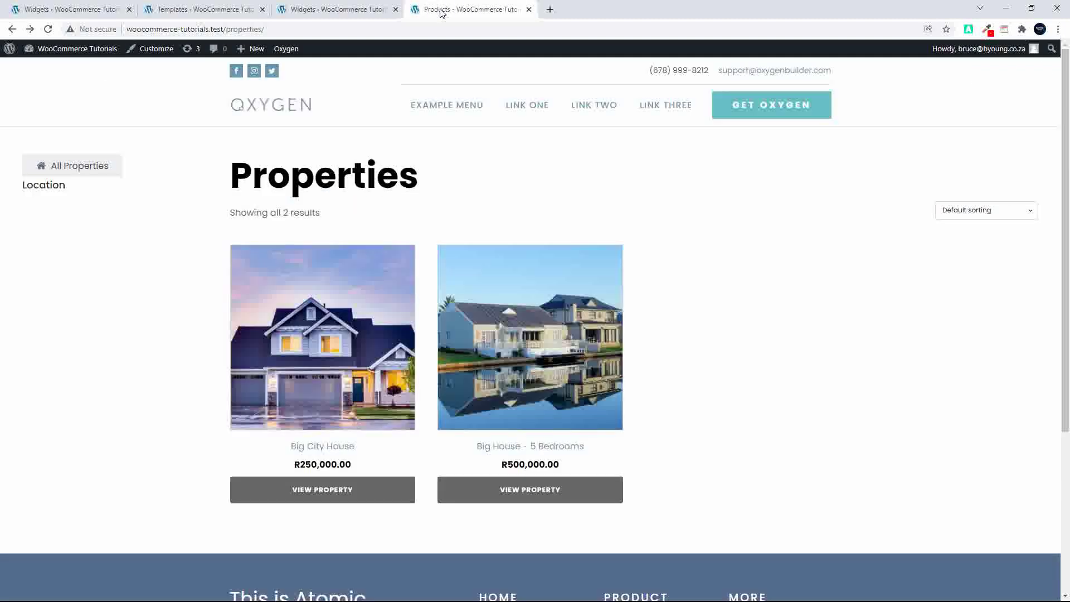
click(78, 9)
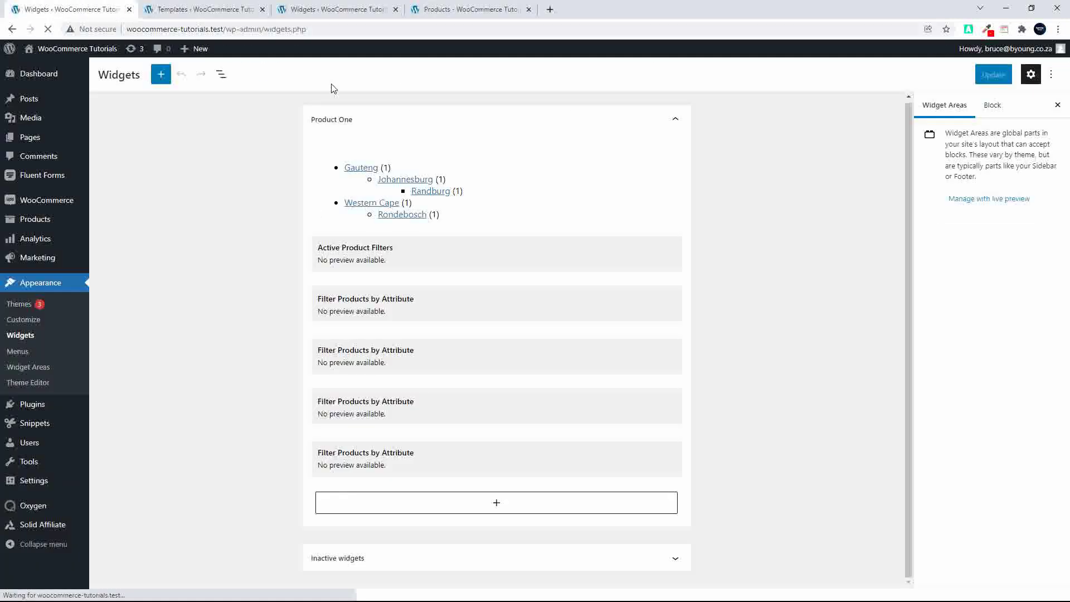
click(488, 129)
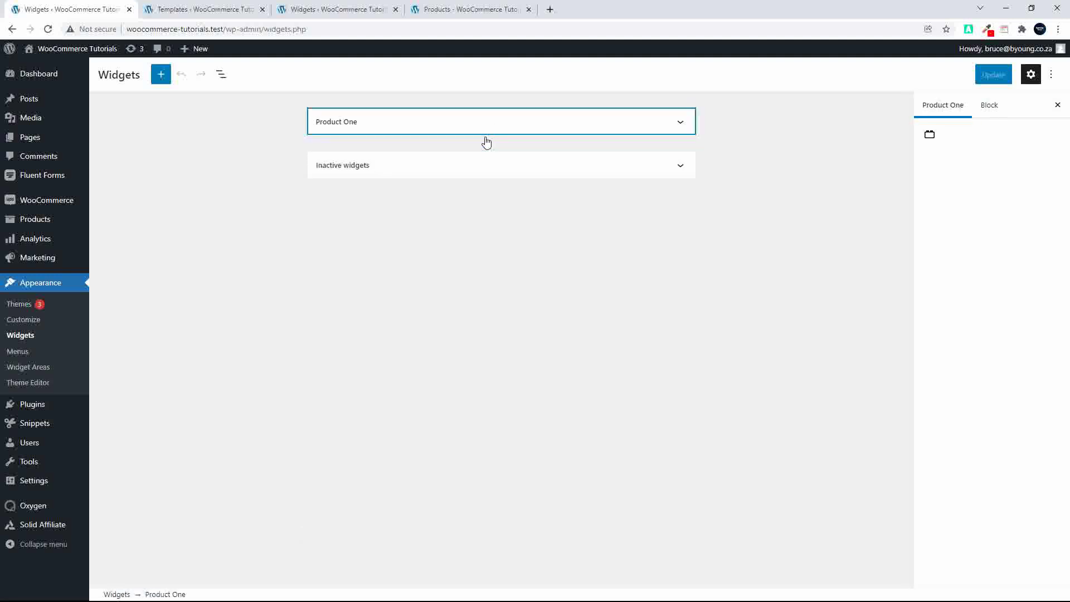
- Insert a Heading block above the product categories list in the Product One area and check the Properties page sidebar
click(511, 123)
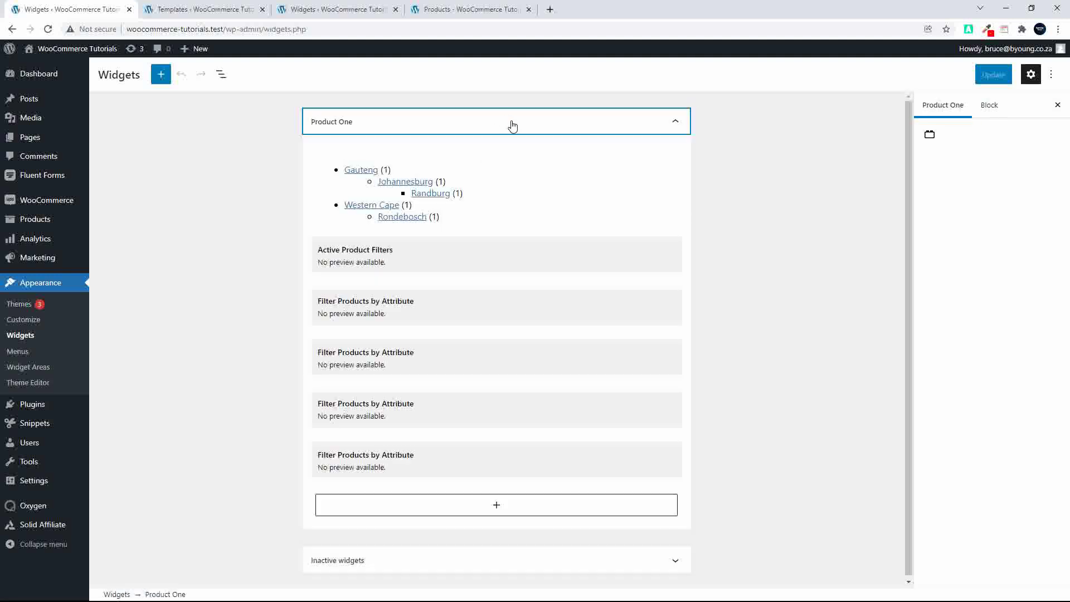
click(161, 78)
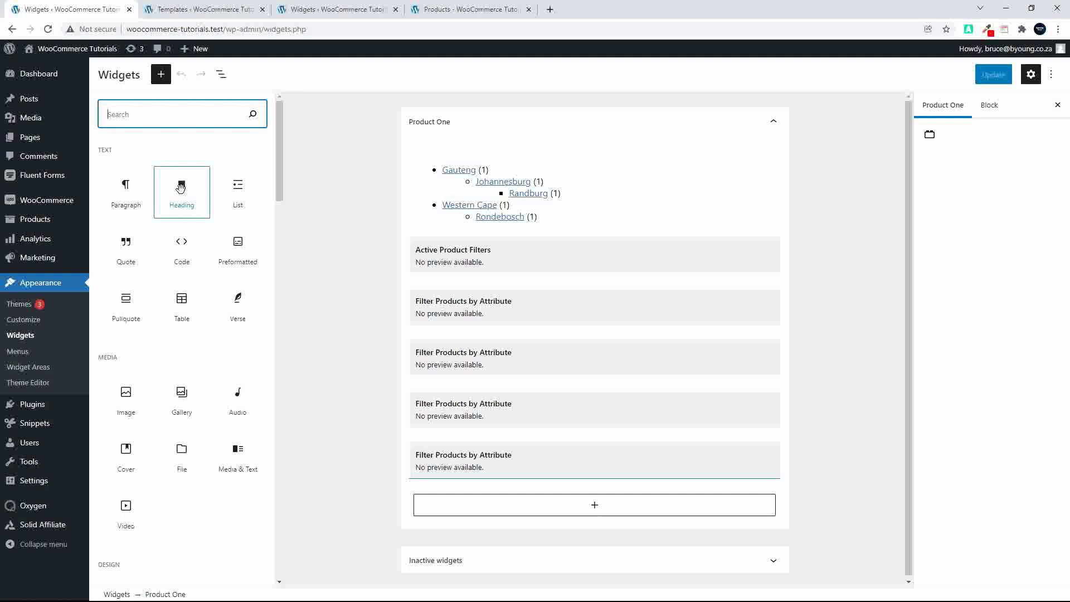
drag(180, 188, 513, 169)
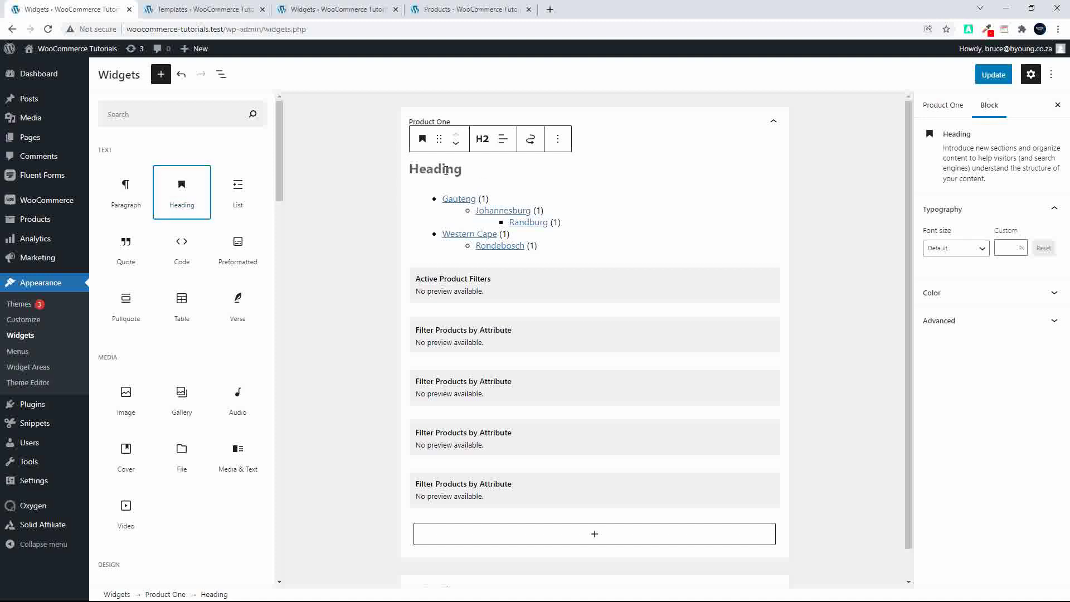
click(446, 6)
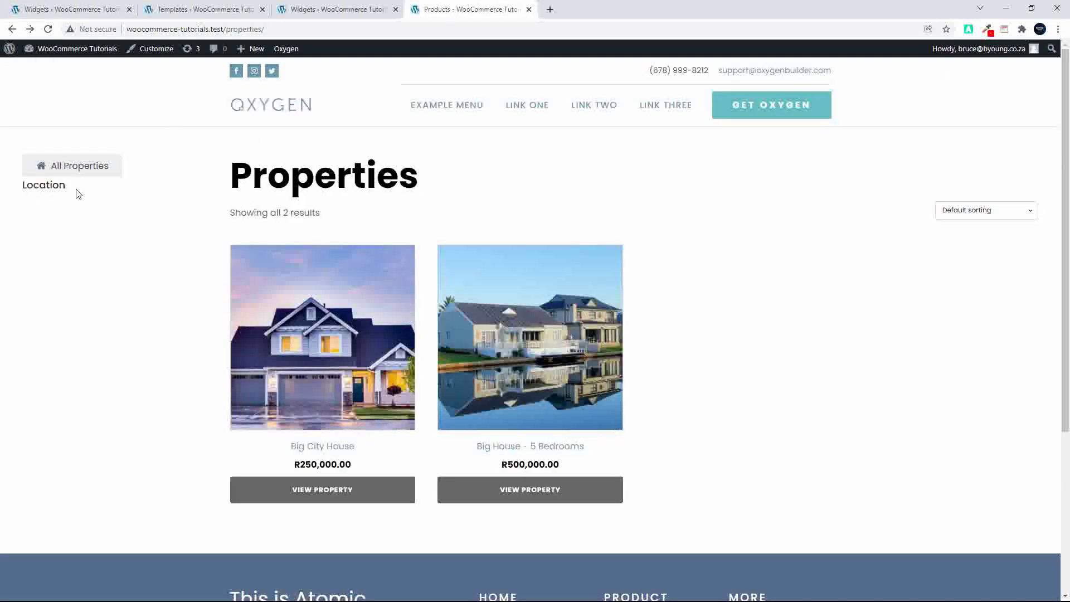
click(80, 10)
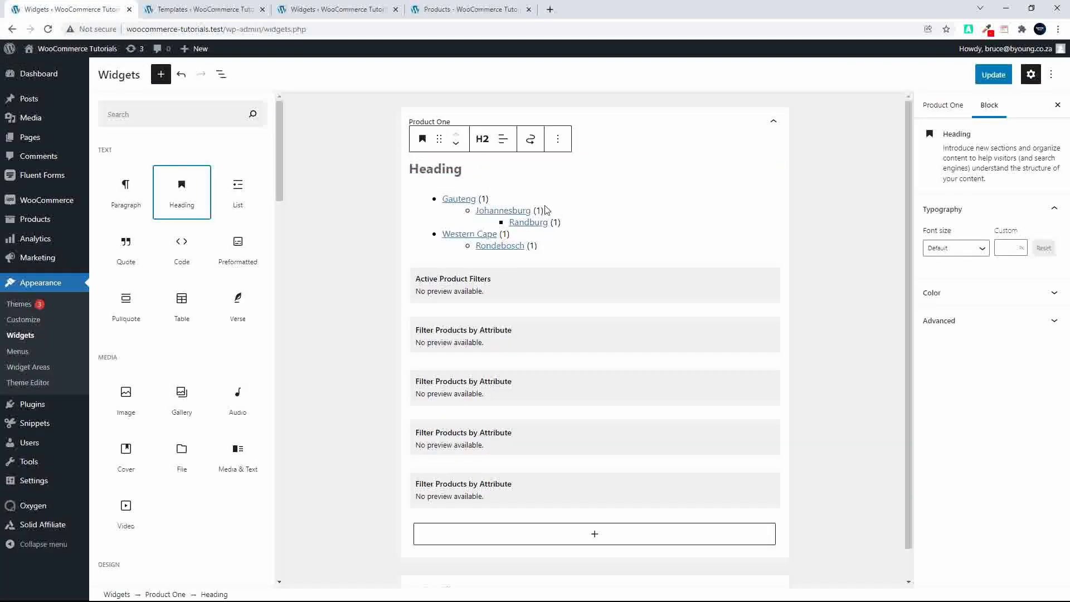
- Set the new heading's text to "Locations" and save the widget changes
click(565, 218)
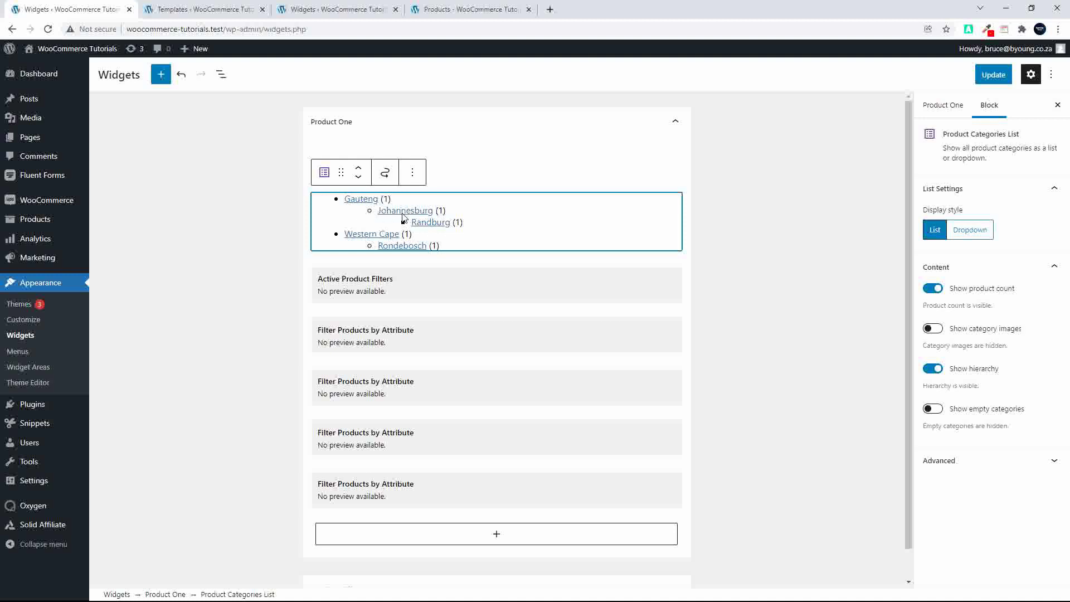
click(324, 173)
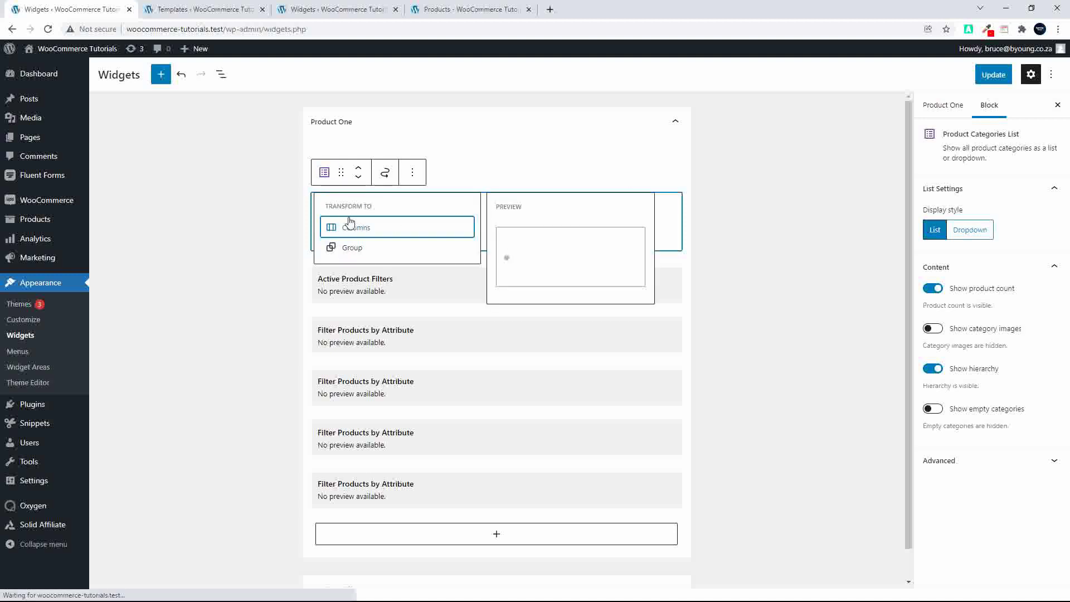
click(462, 156)
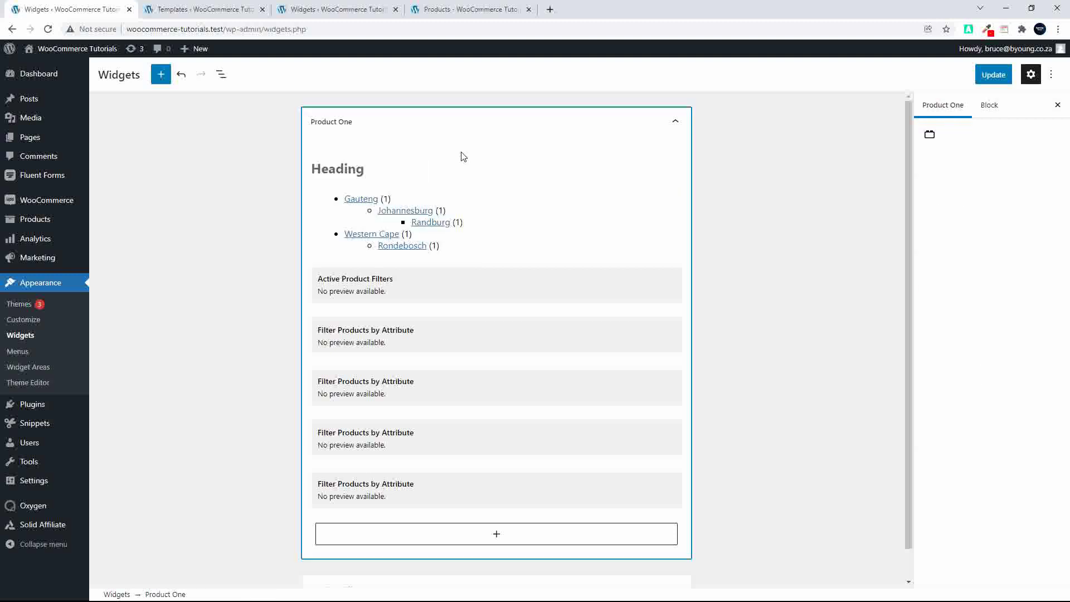
click(344, 169)
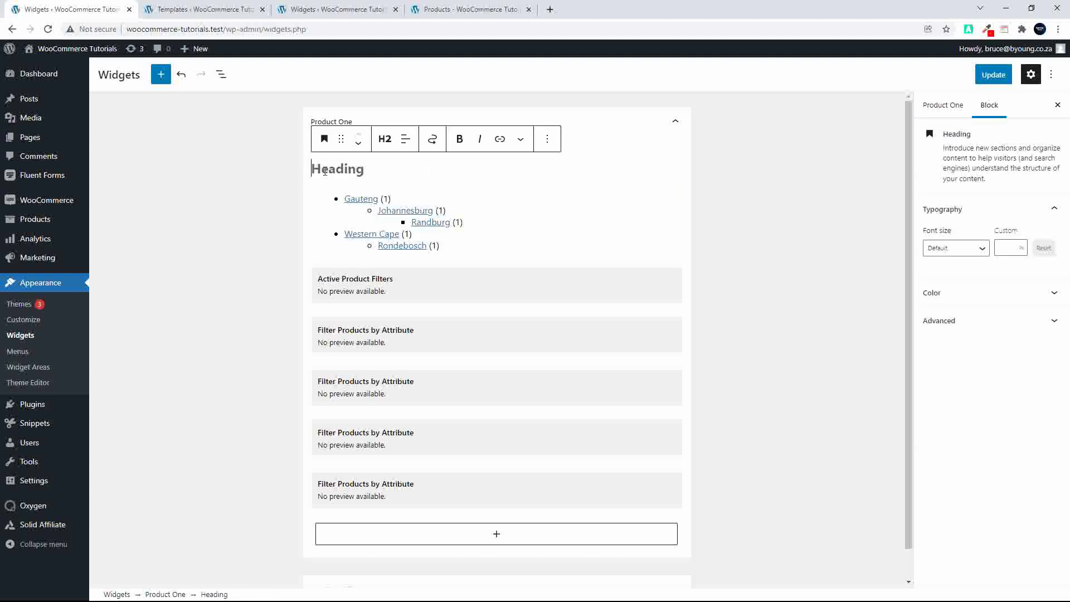
text(Locations)
click(995, 75)
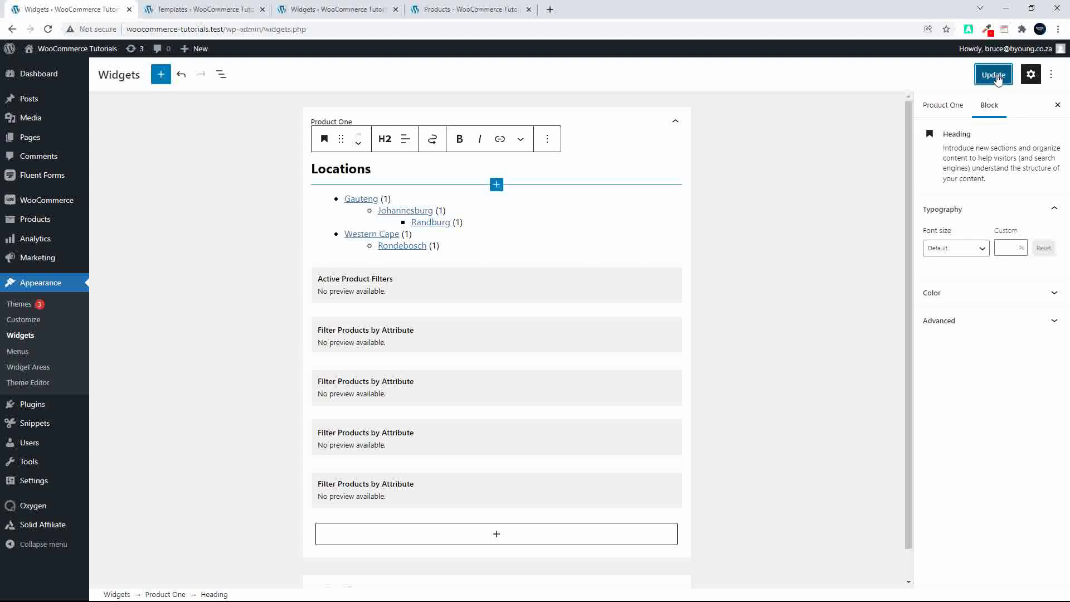
- Reload the Properties page and compare its sidebar content under Location with the Product One widget area
click(471, 10)
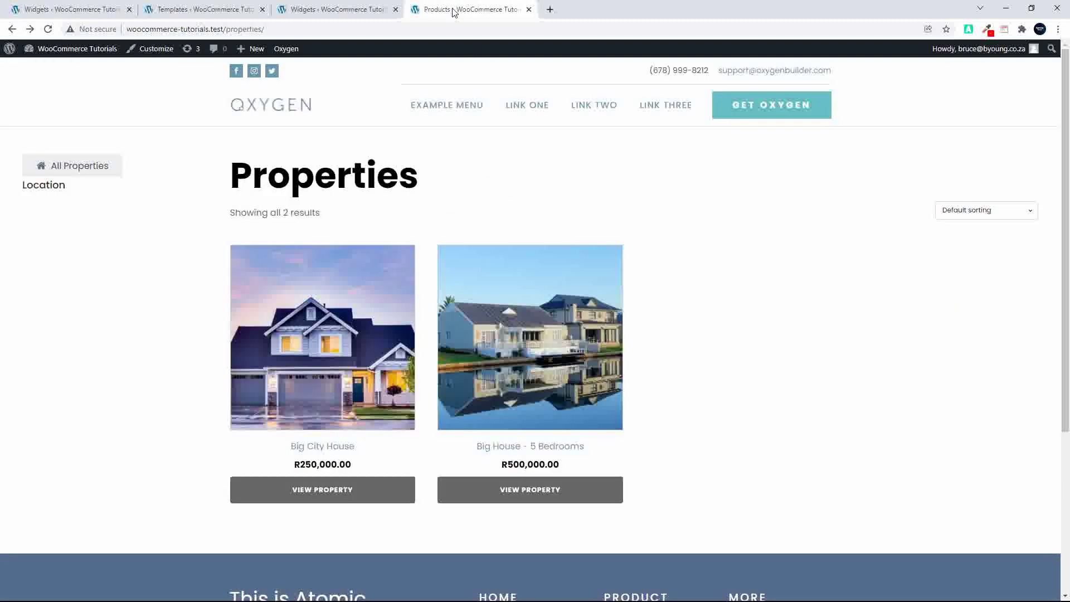
click(48, 29)
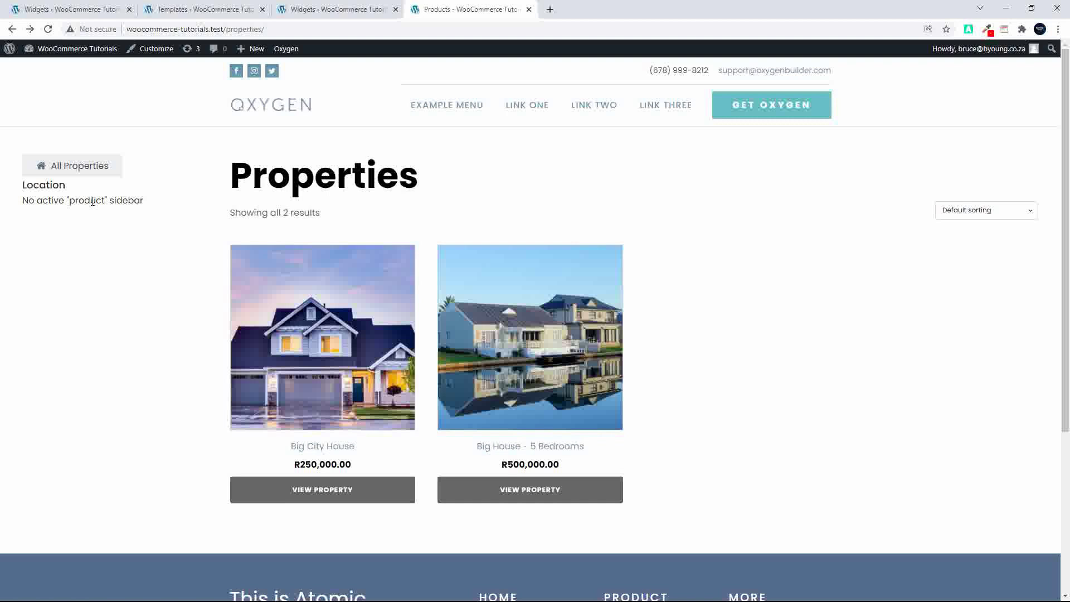
click(101, 9)
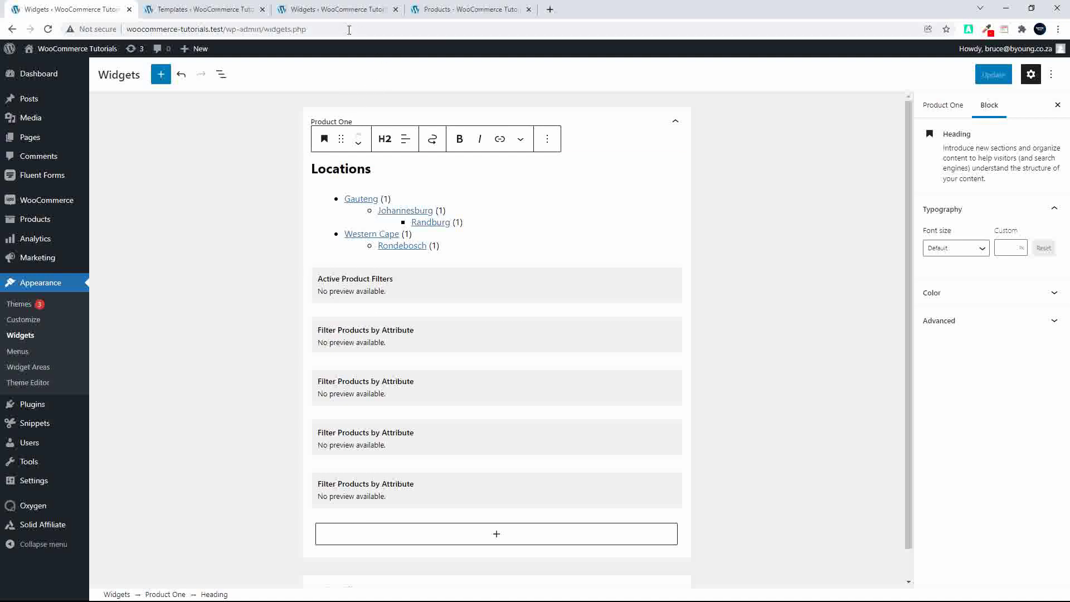
click(430, 10)
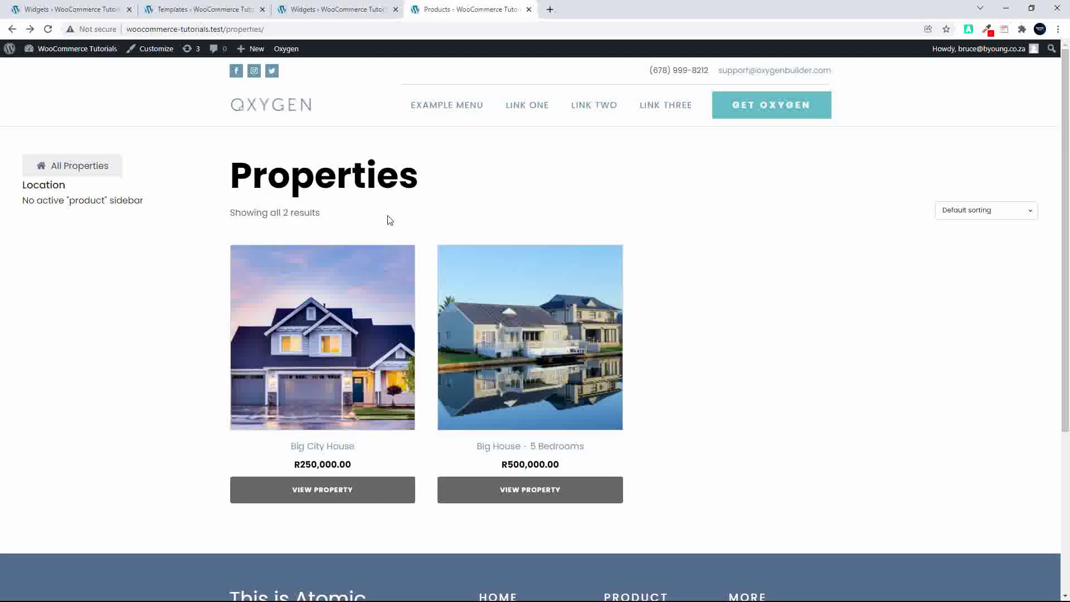
drag(27, 199, 91, 201)
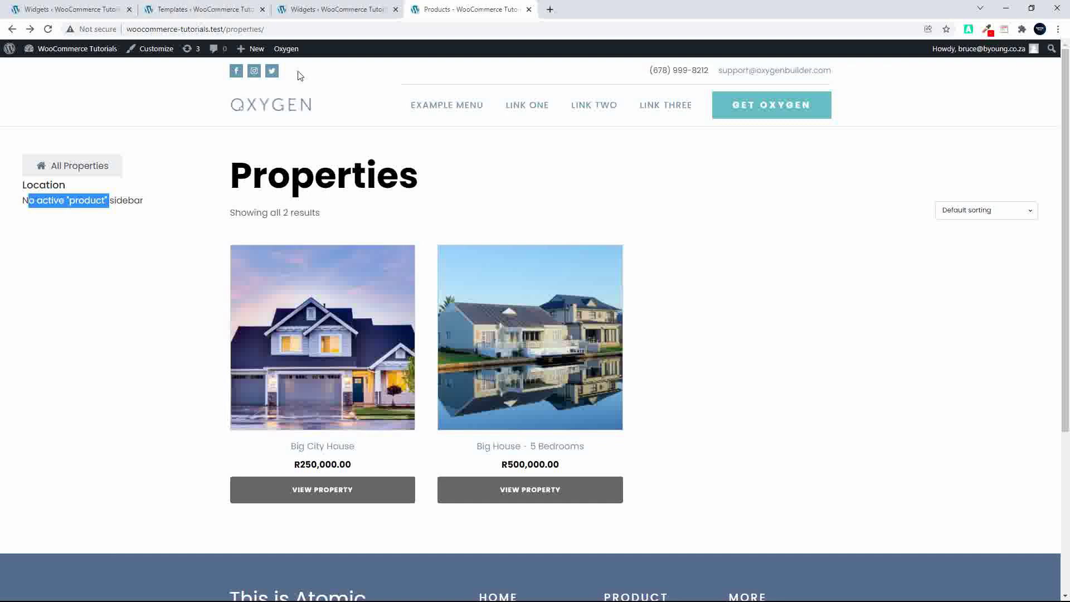
- Open the Shop Archive template in the Oxygen visual editor
mouse_move(286, 48)
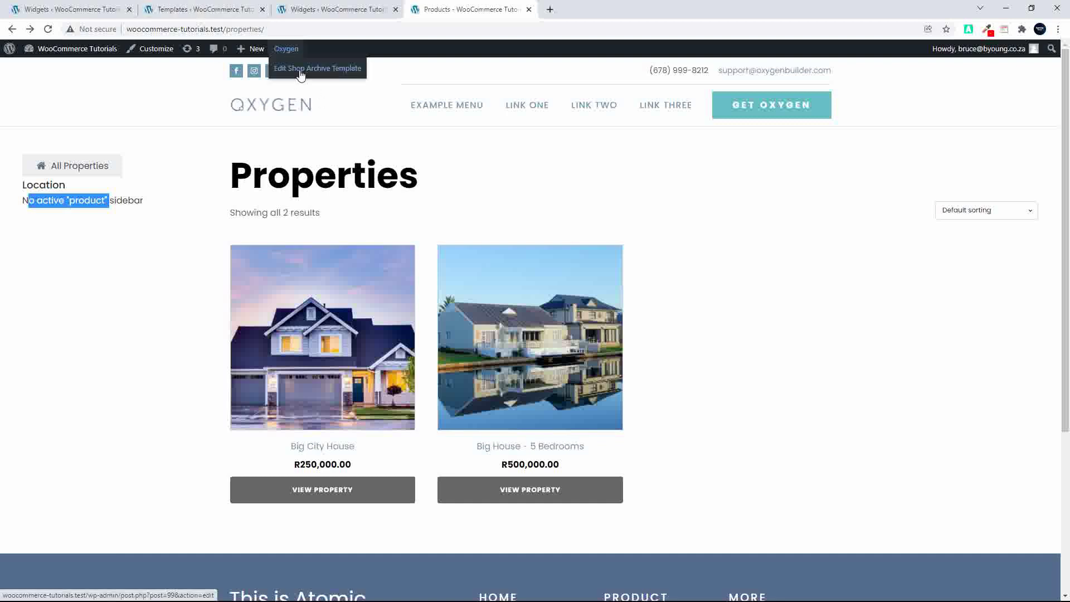
click(186, 9)
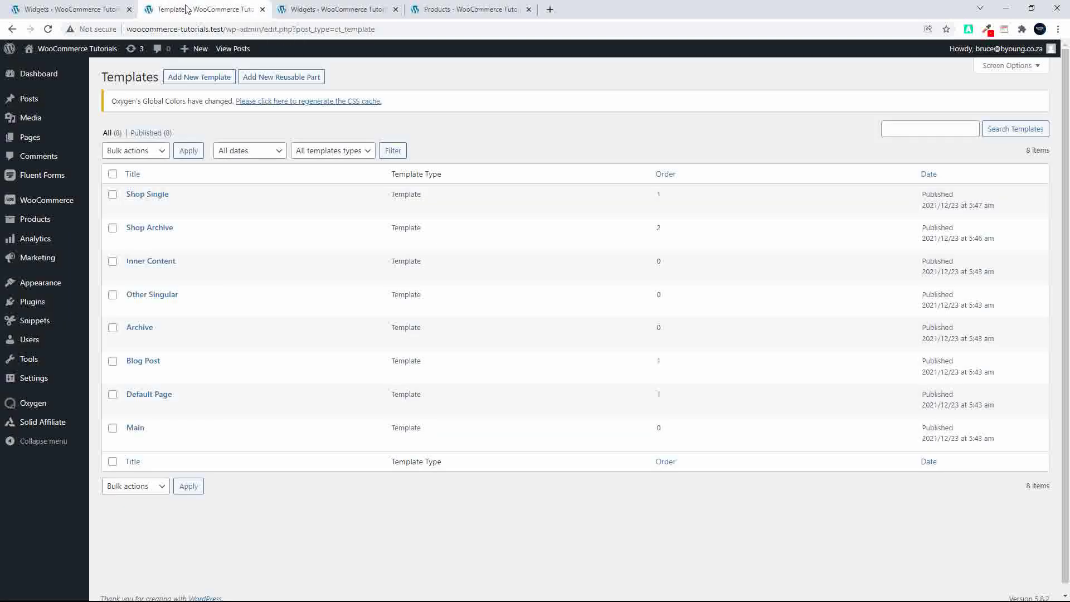
click(155, 231)
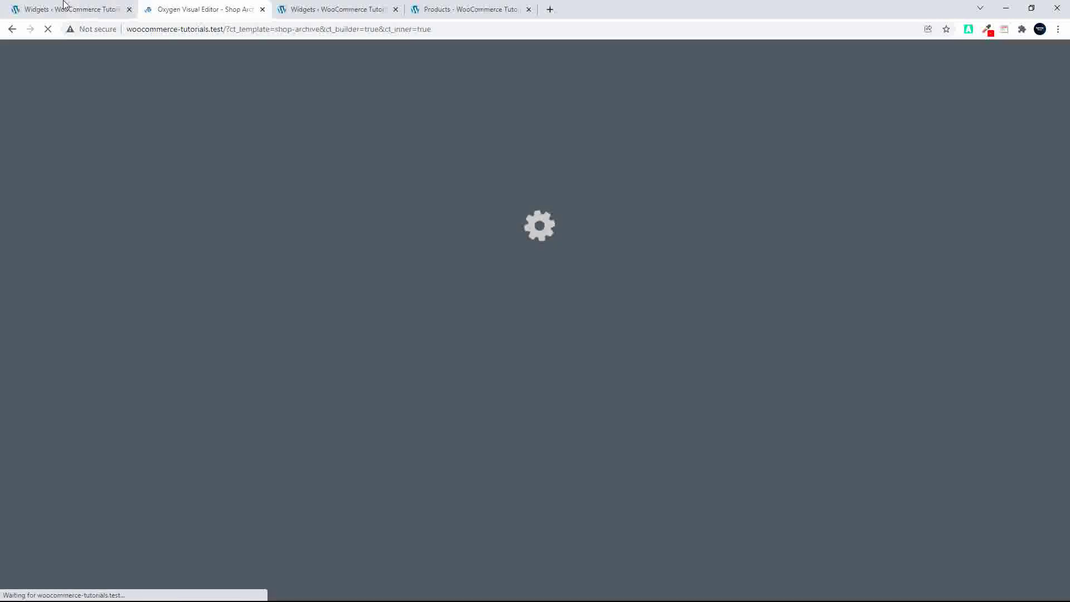
- Add a Filter Products by Price widget below Active Product Filters in the Product One area and save the widgets
click(62, 11)
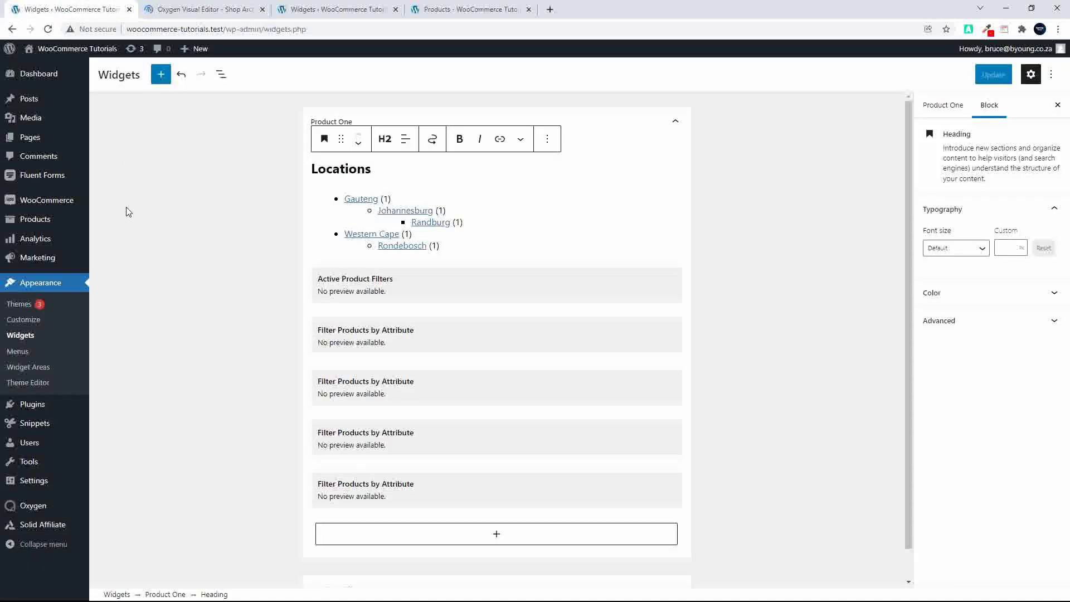
click(161, 76)
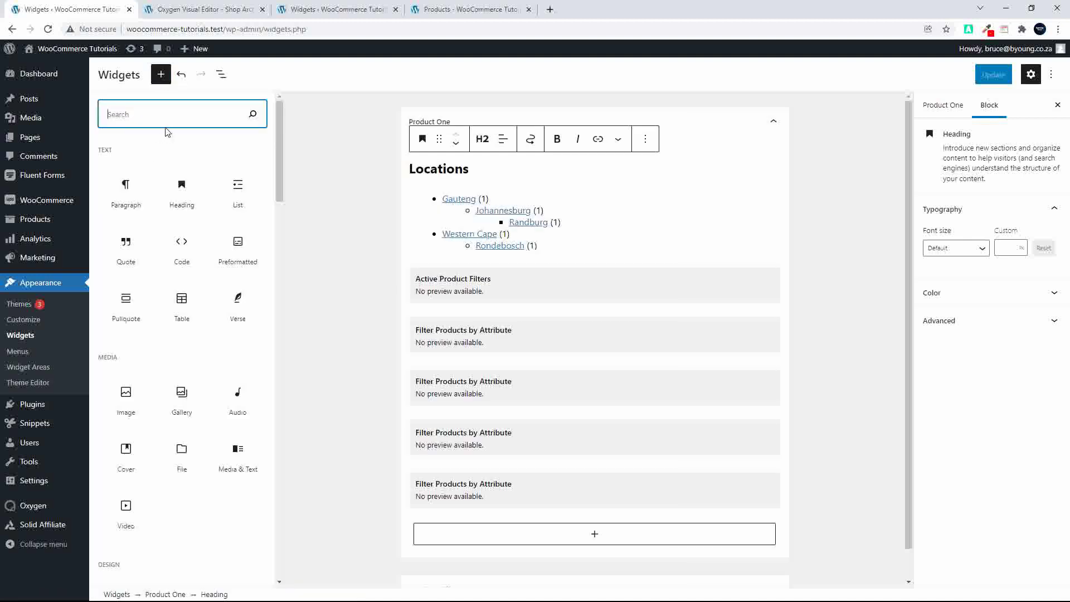
drag(277, 156, 262, 317)
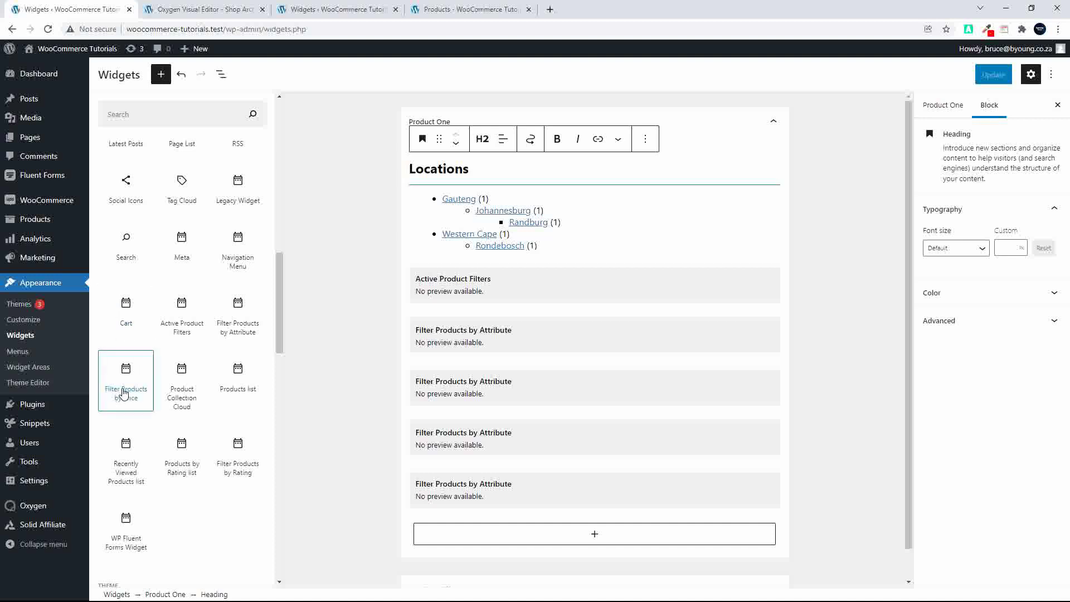
drag(123, 391, 499, 318)
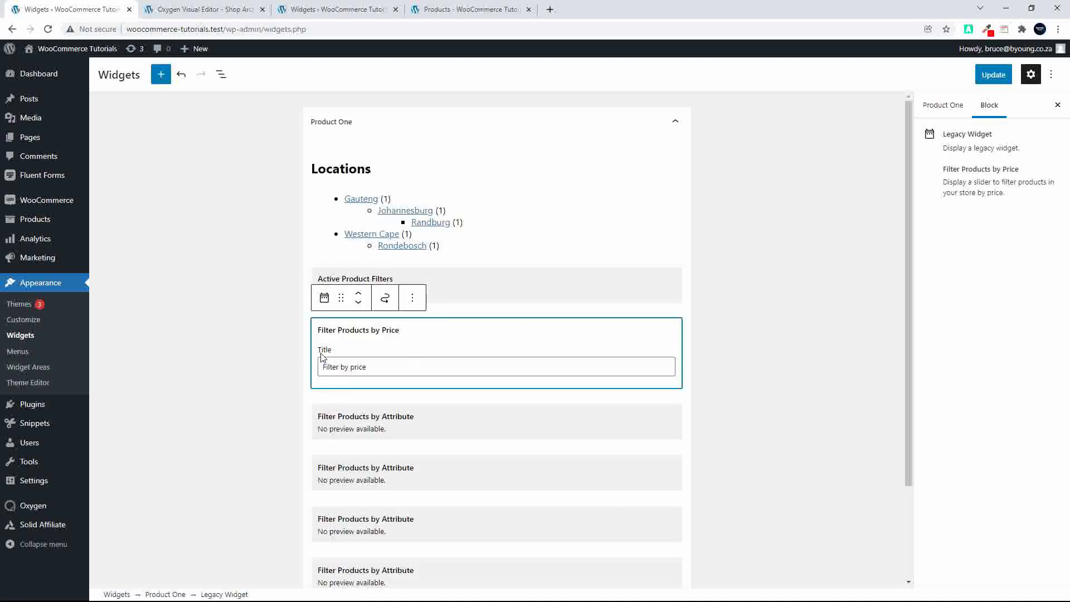
click(993, 74)
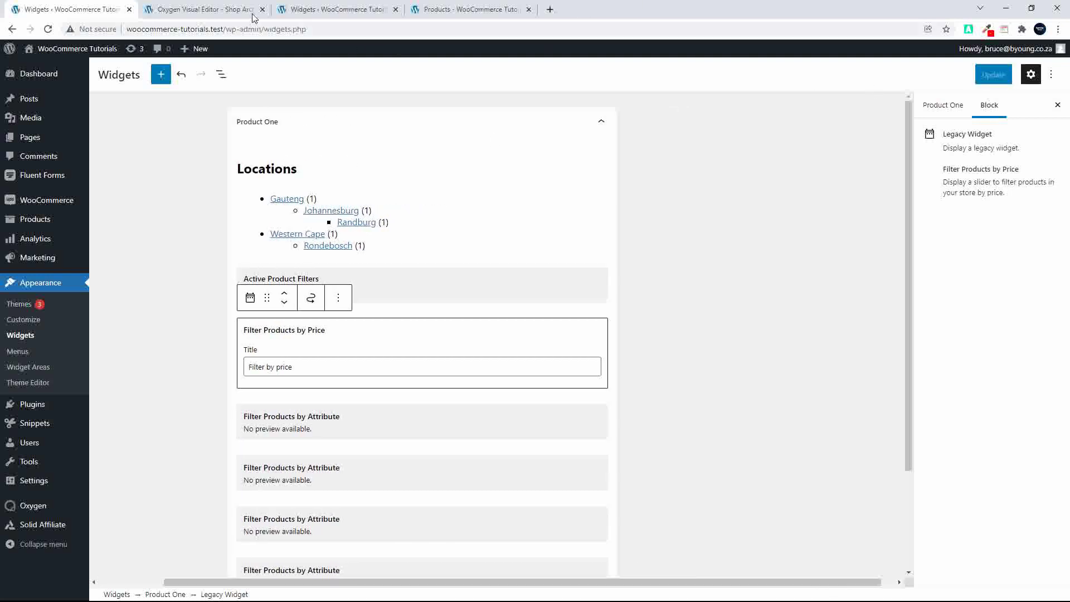
- In the Oxygen editor, add the Product One sidebar to the Shop Archive template's column containing the All Properties button
click(222, 9)
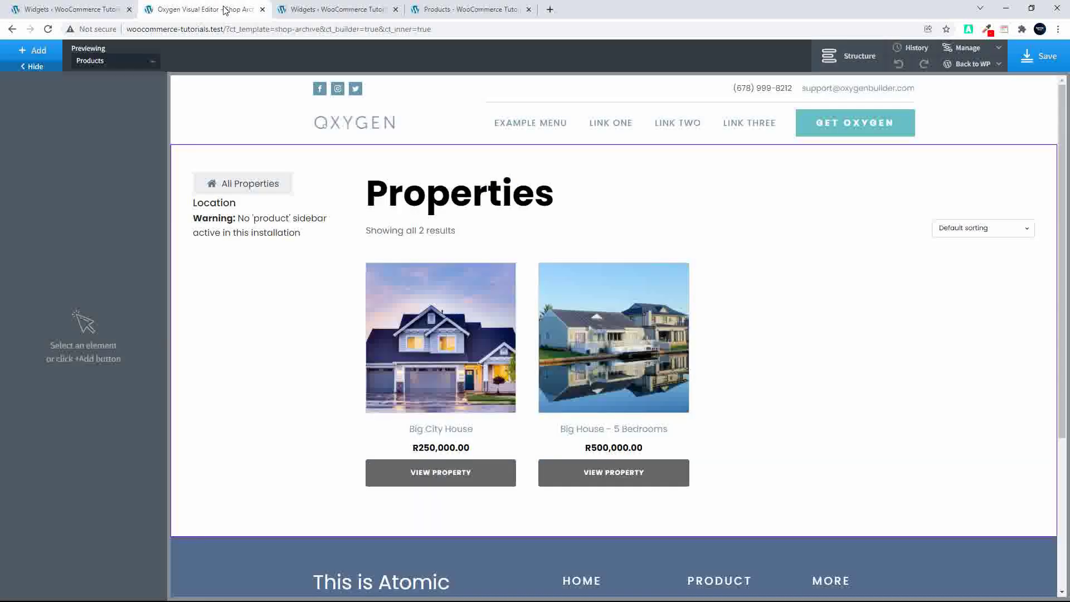
click(282, 266)
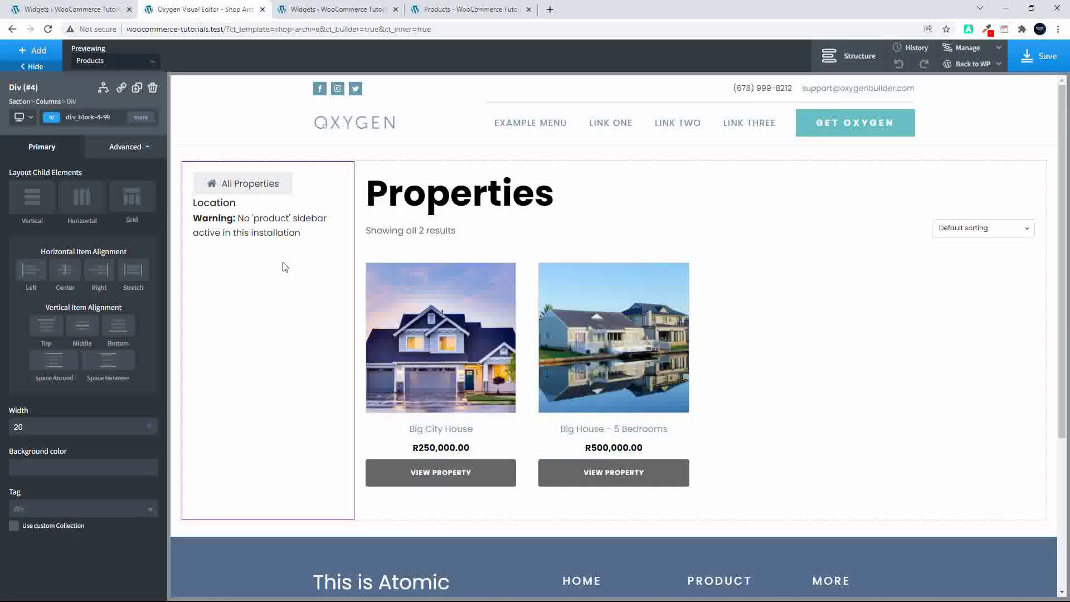
click(19, 52)
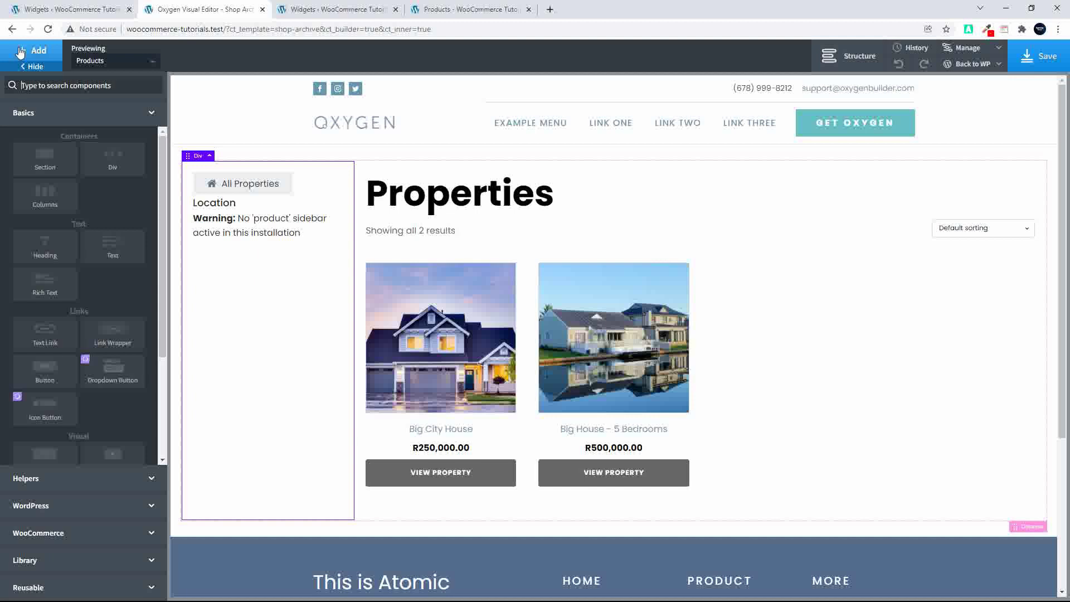
click(46, 505)
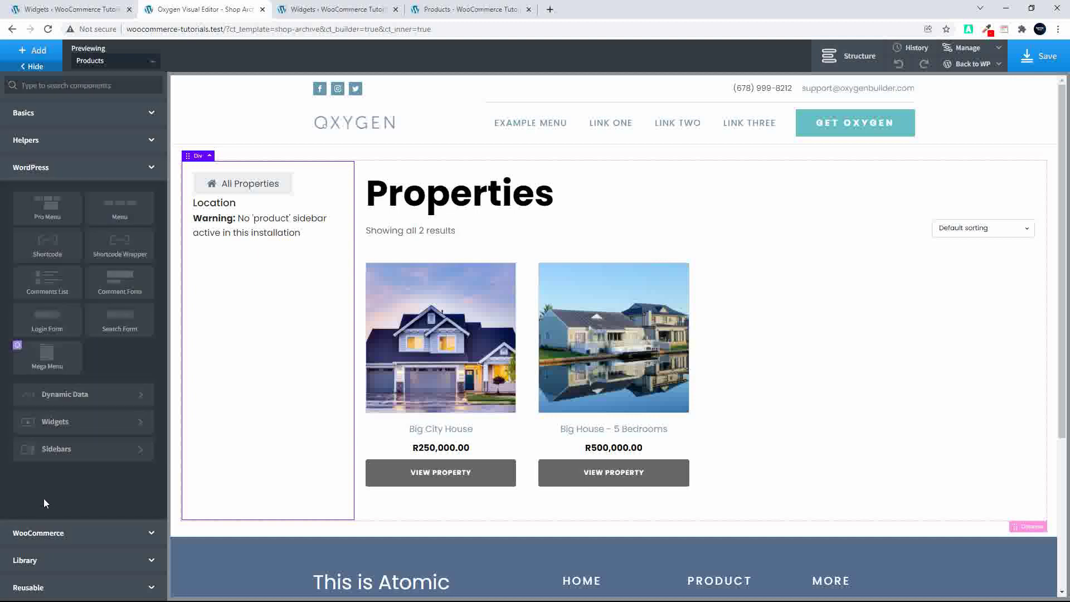
click(65, 449)
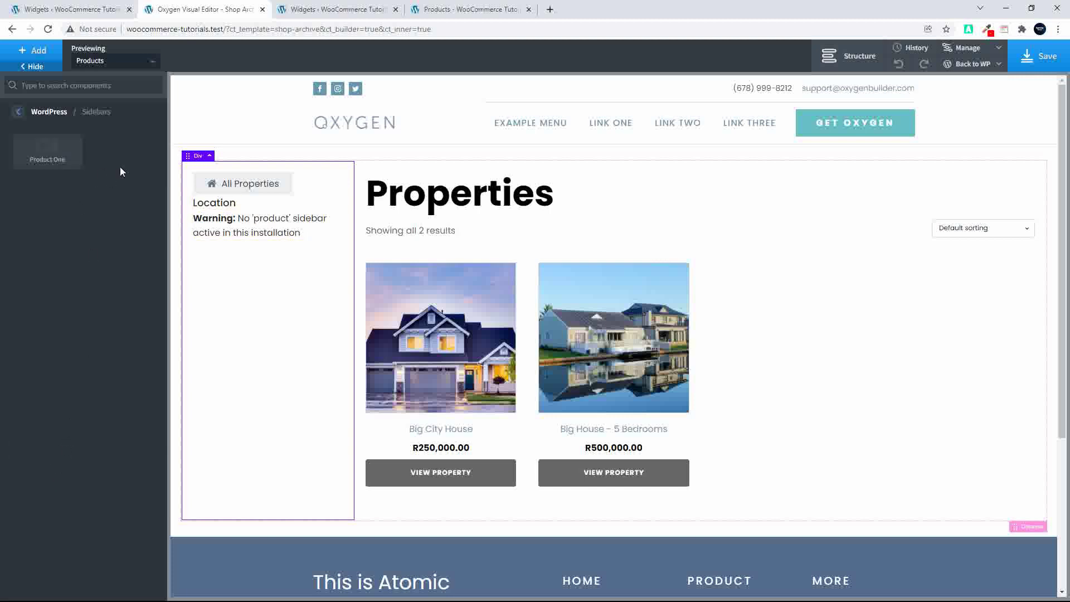
click(40, 152)
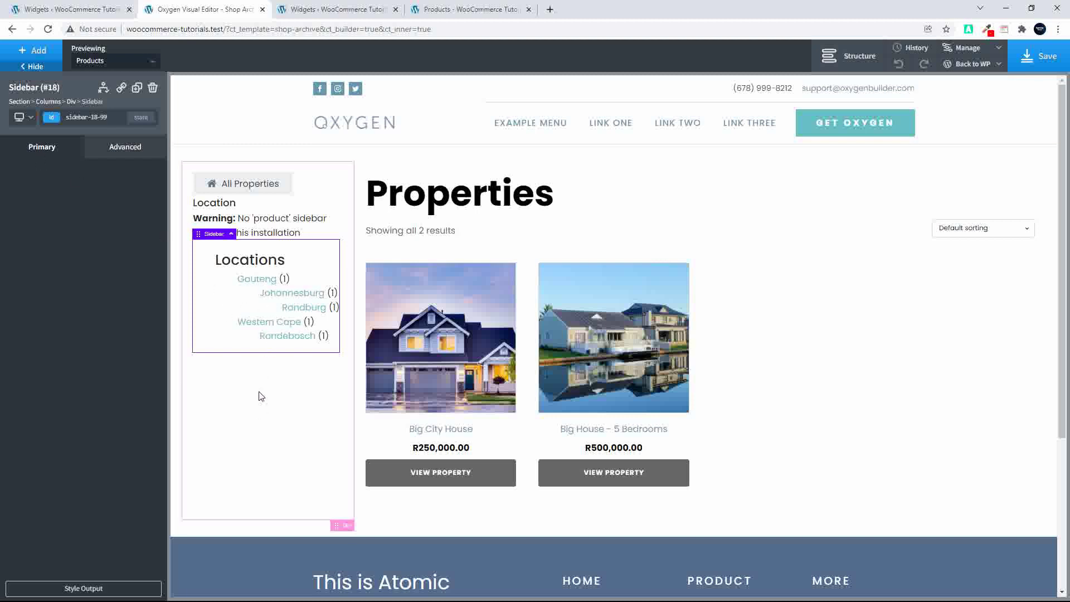
- Delete the old "product" sidebar and the "Location" text element from the sidebar column and save the template
click(263, 218)
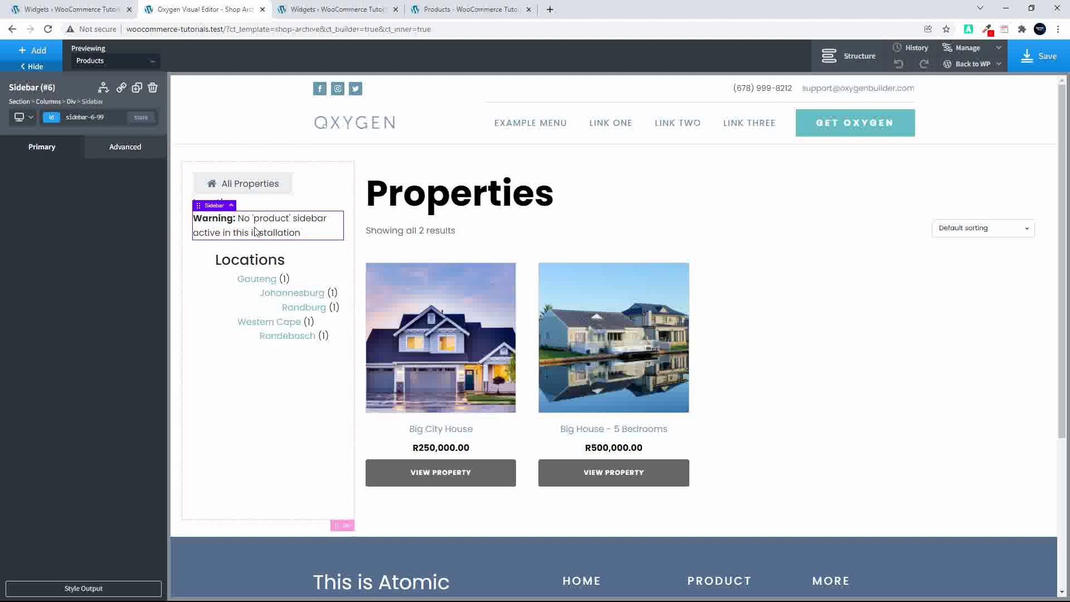
click(152, 88)
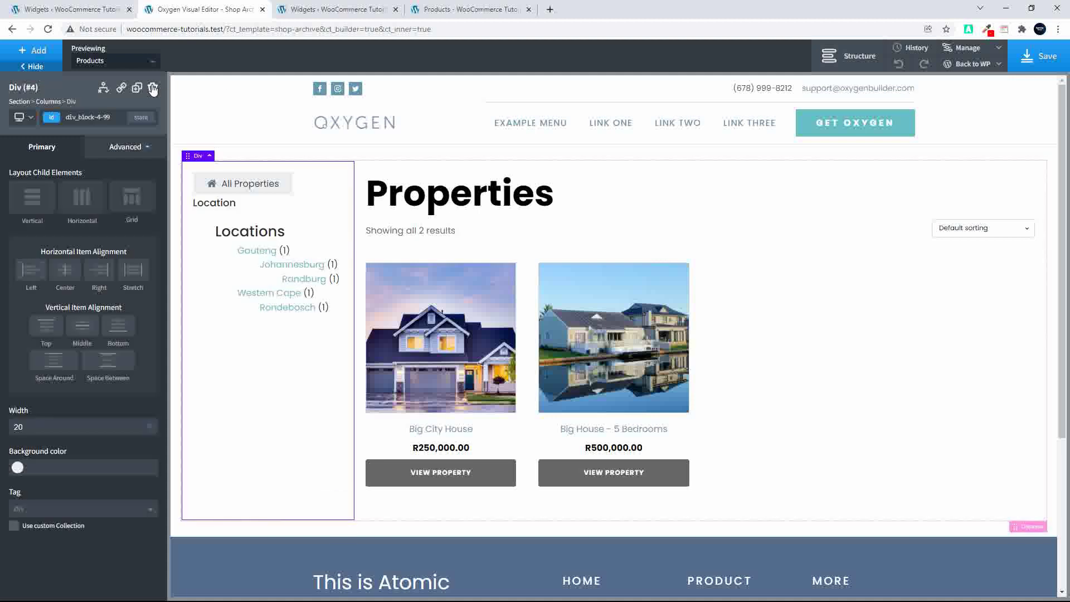
click(246, 237)
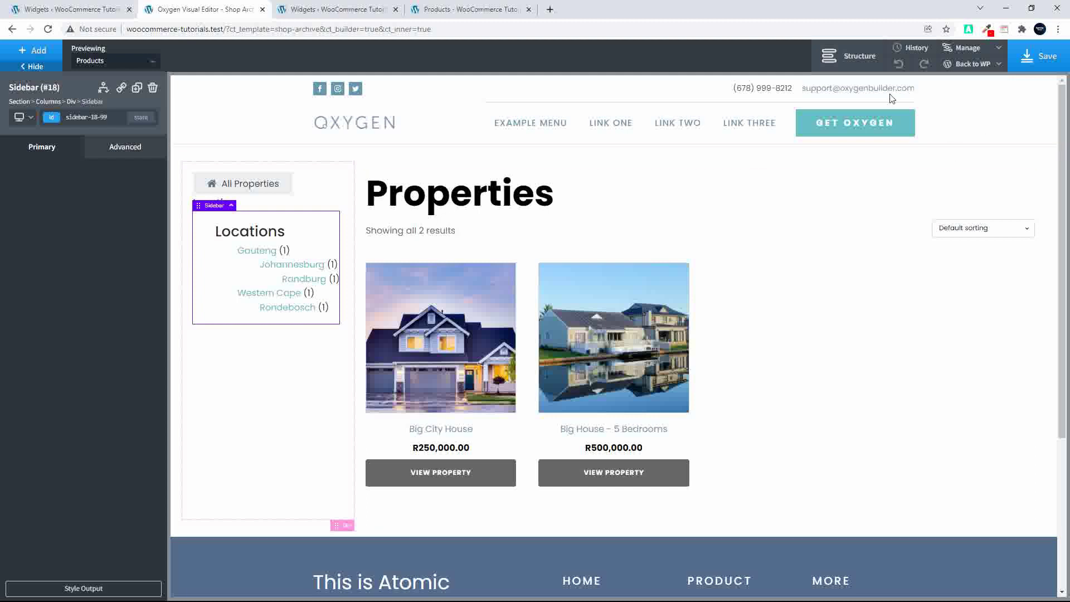
click(846, 60)
click(979, 204)
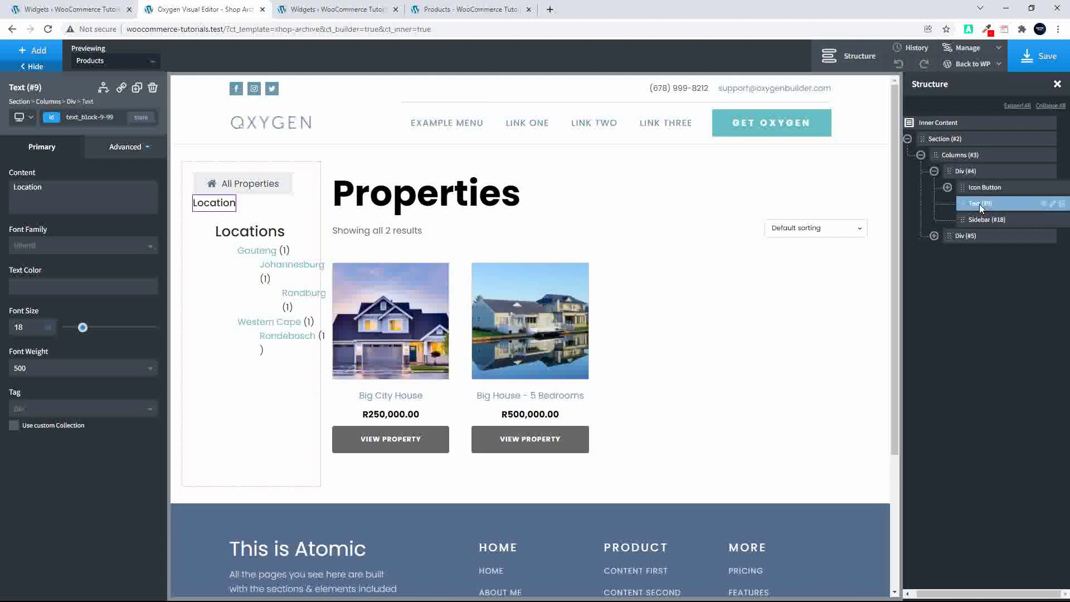
click(1062, 204)
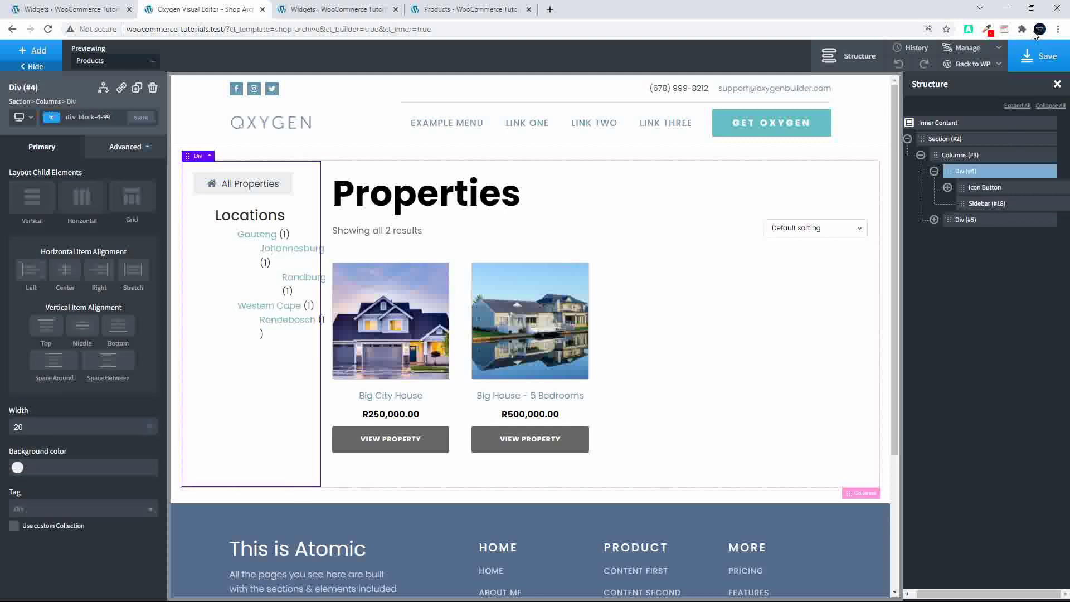
click(1043, 58)
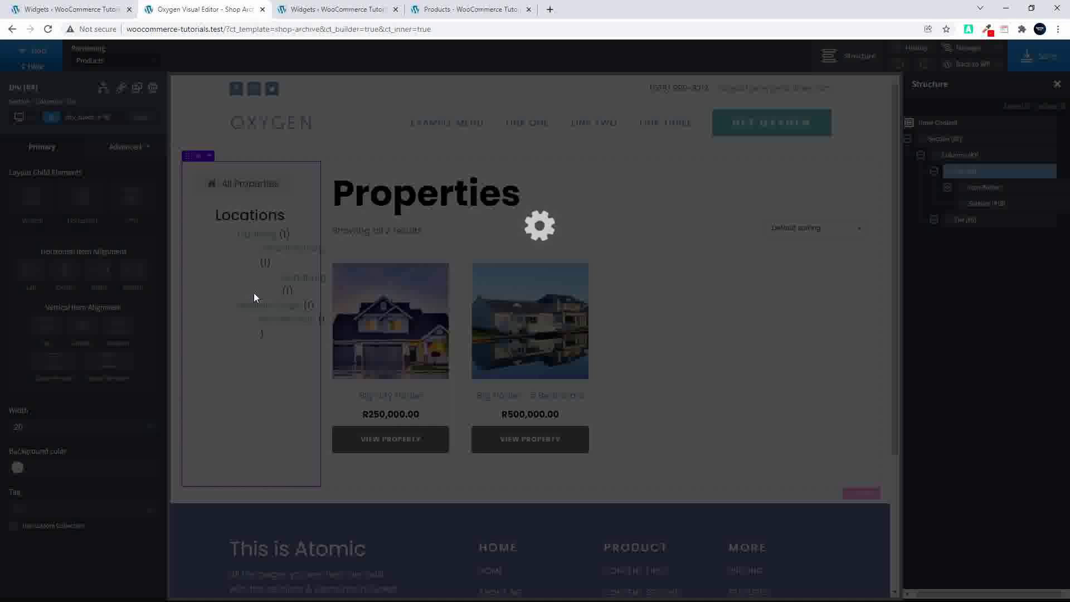
- Reload the live Properties page and filter the listings to a maximum price of about R385,830
click(426, 15)
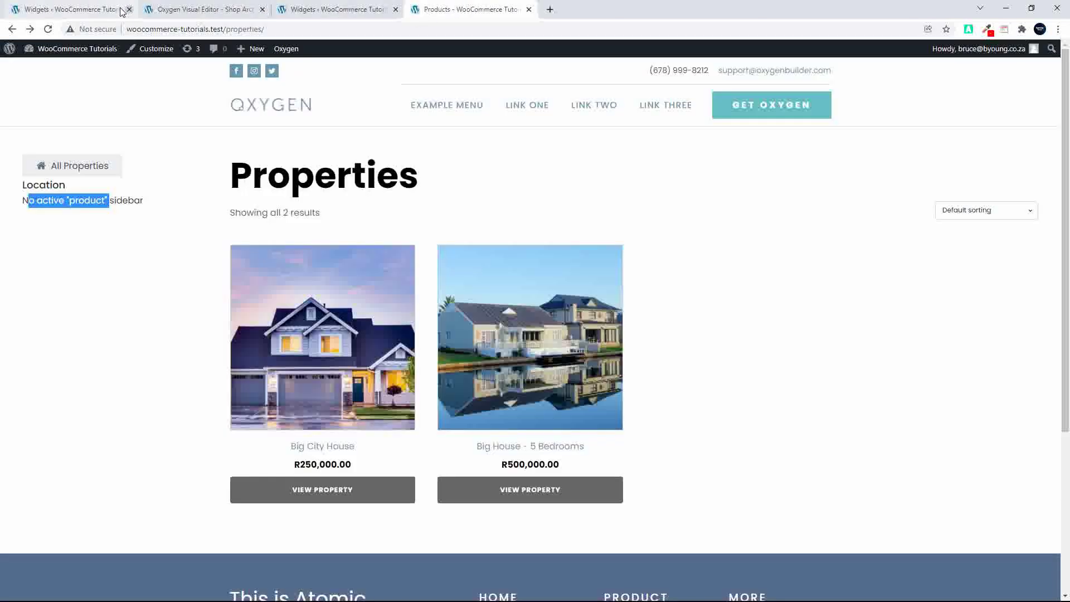
click(48, 29)
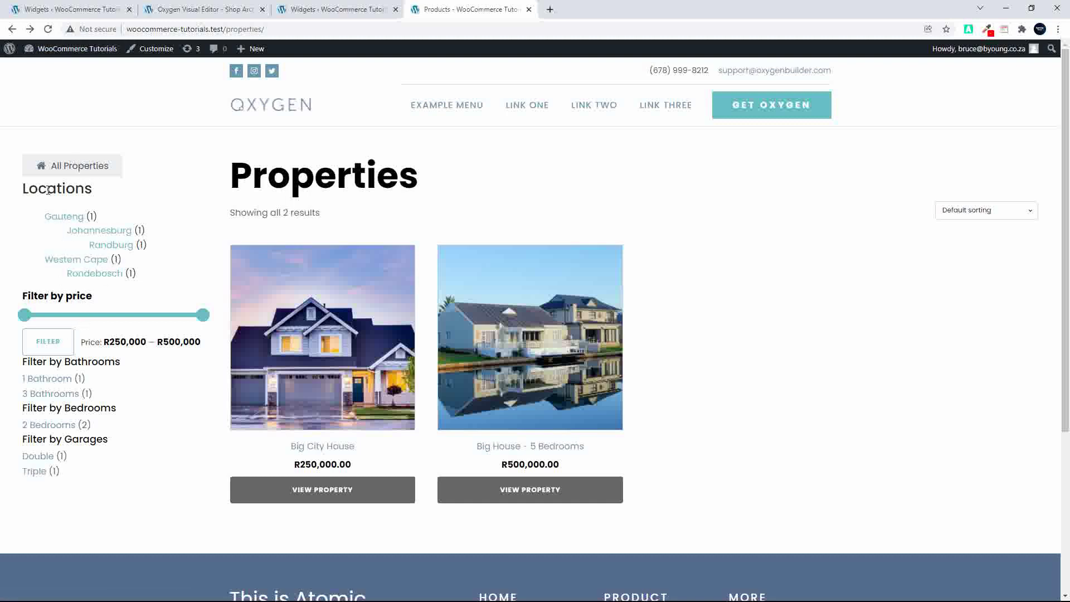
drag(29, 188, 92, 189)
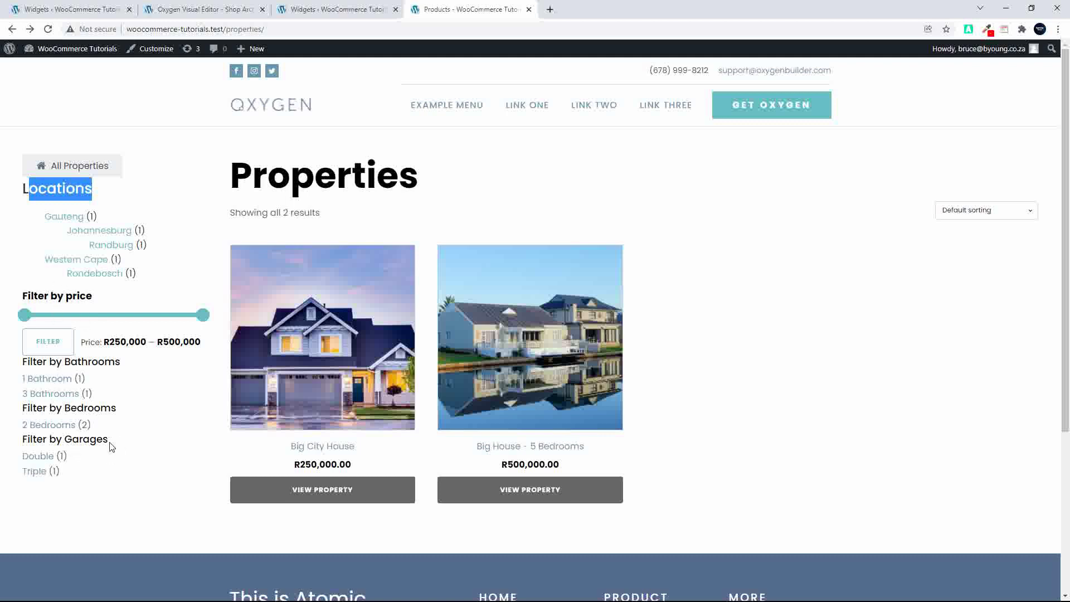
drag(203, 315, 121, 316)
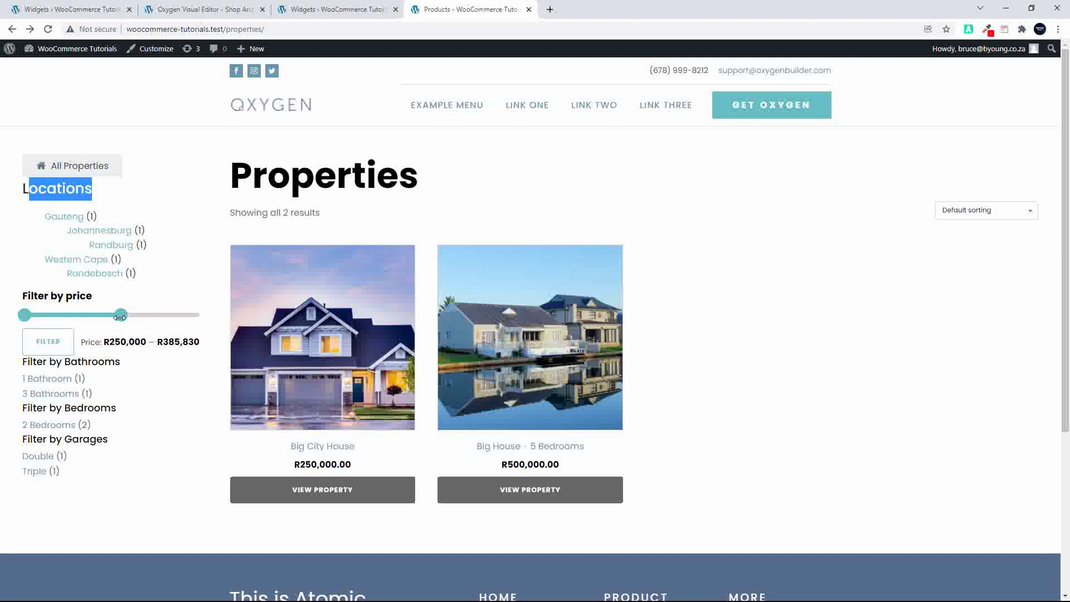
click(62, 350)
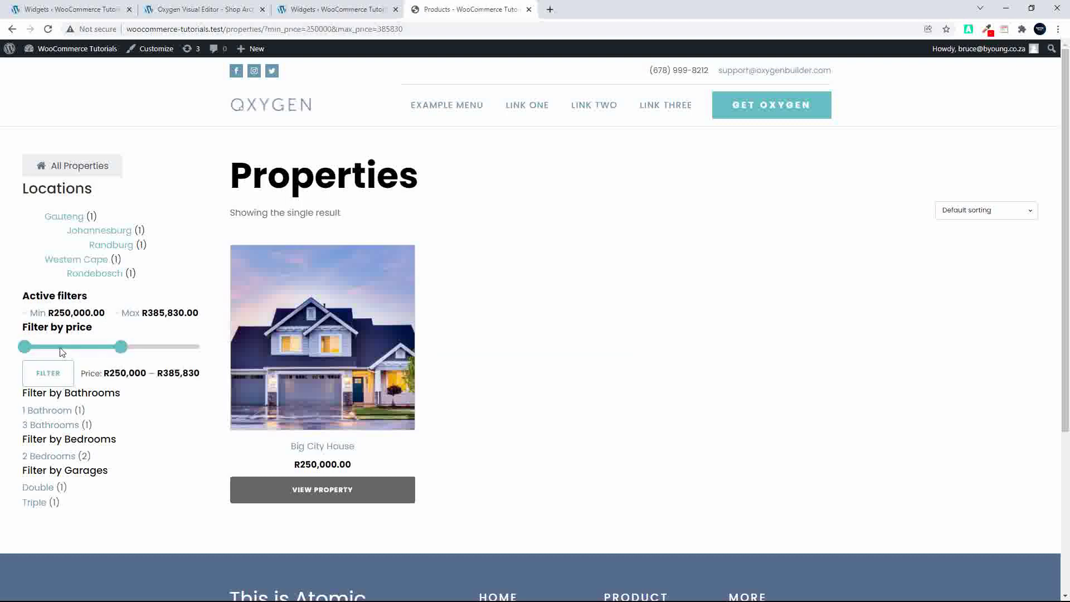
- Filter the properties to prices from about R424,390 to R500,000, and restore the full R250,000 to R500,000 range
drag(121, 346, 203, 347)
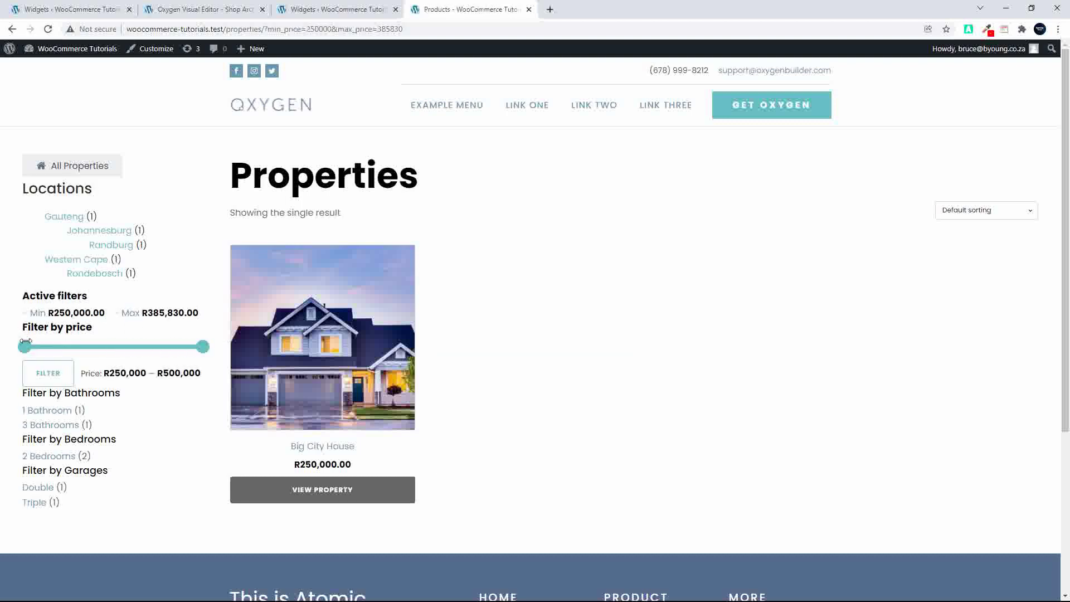
drag(24, 346, 148, 348)
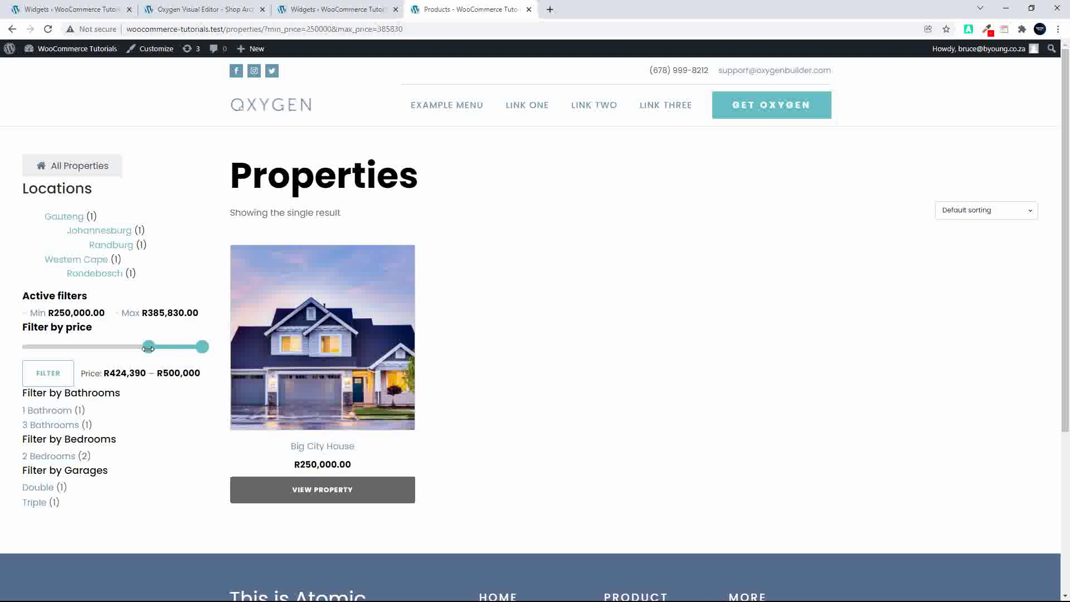
click(46, 377)
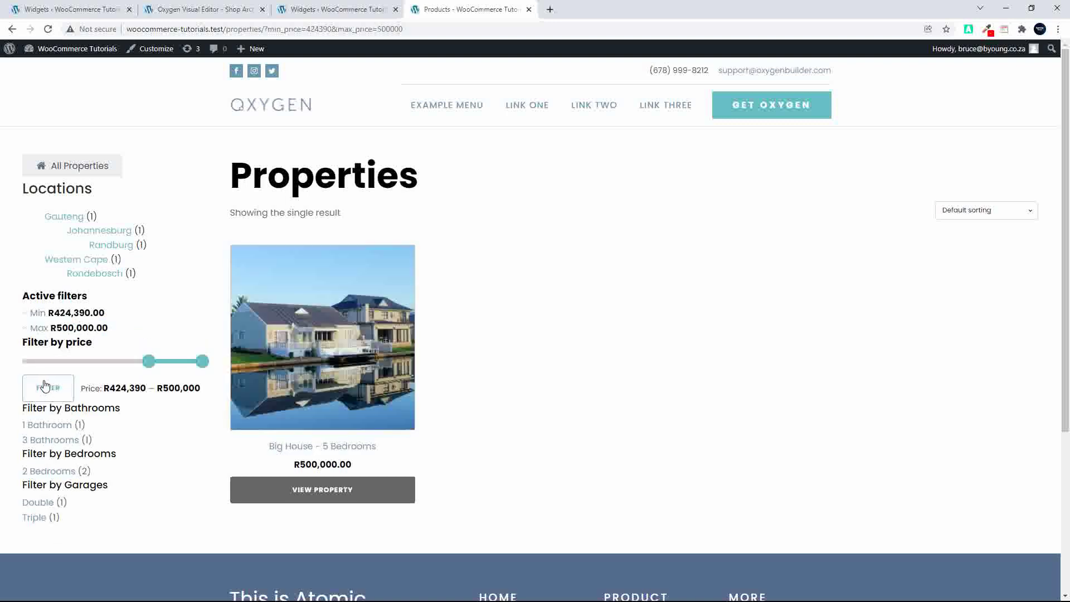
drag(150, 361, 23, 361)
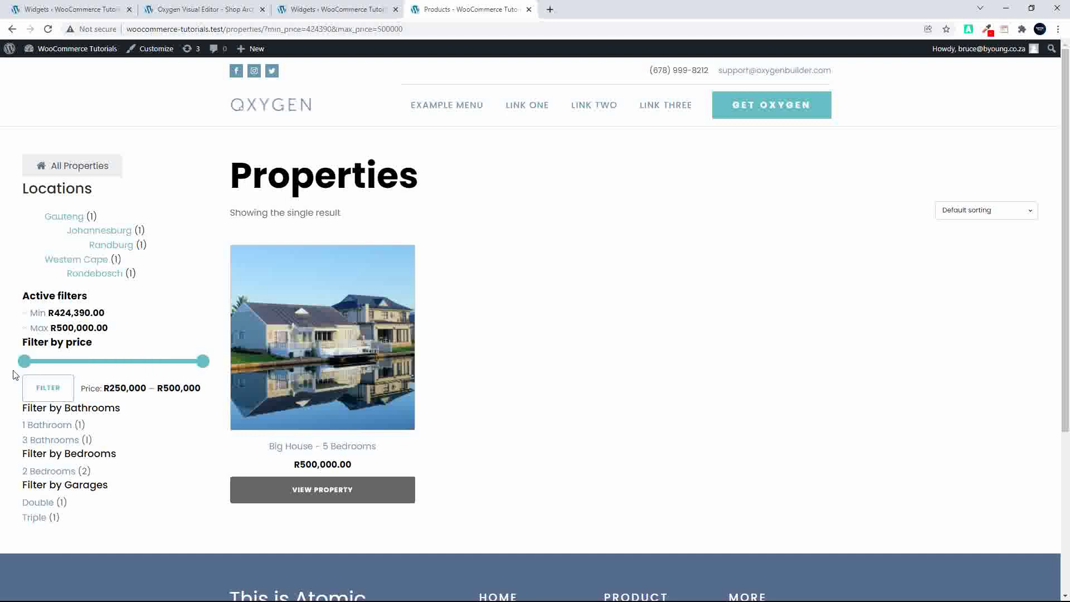
click(61, 385)
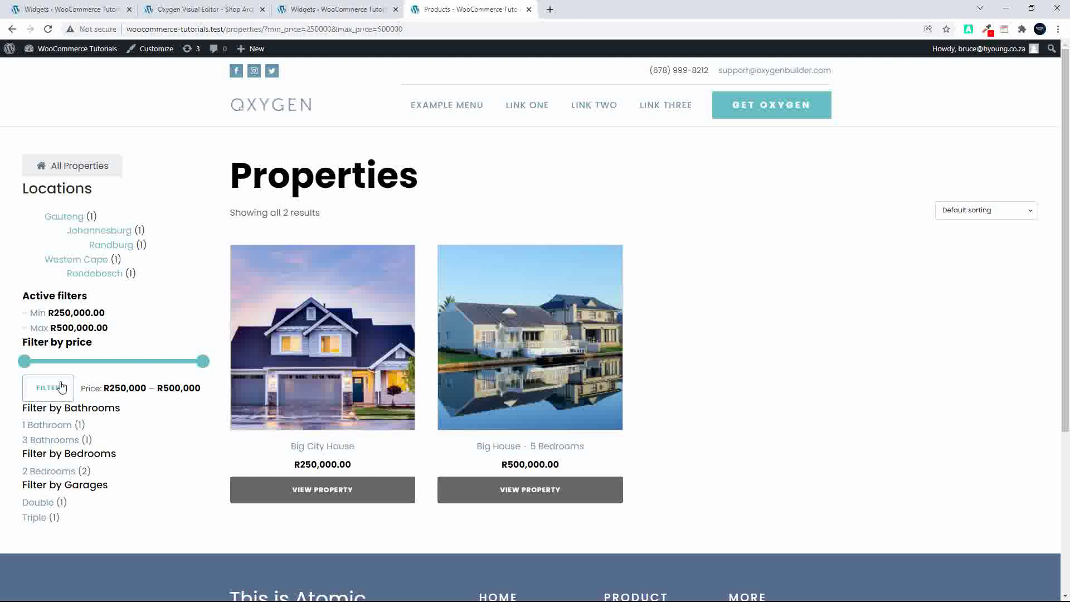
- Filter the properties by 3 Bathrooms and clear the active filters
click(47, 444)
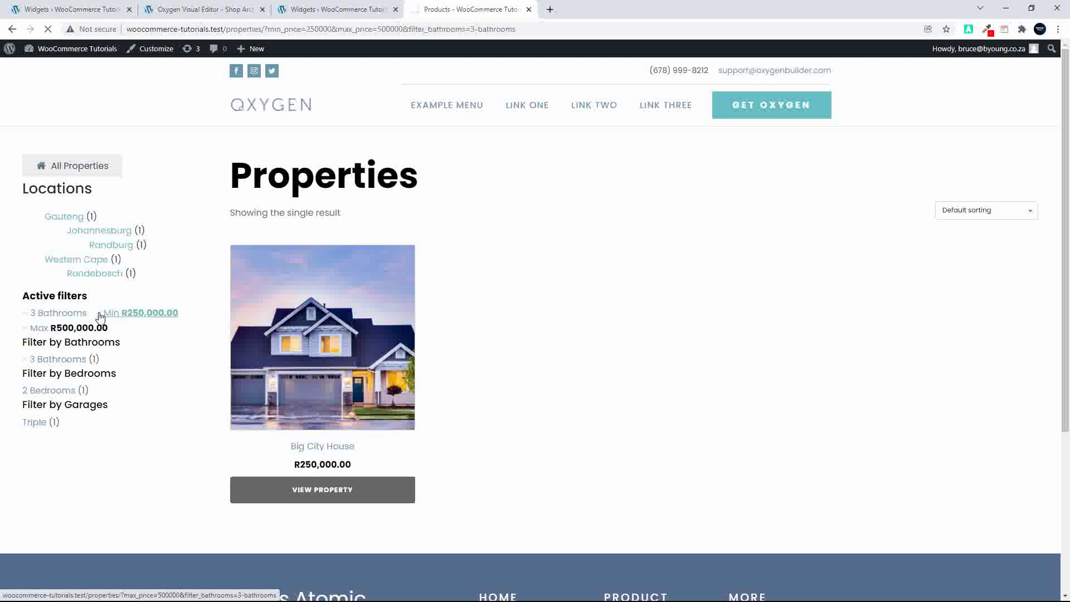
click(84, 315)
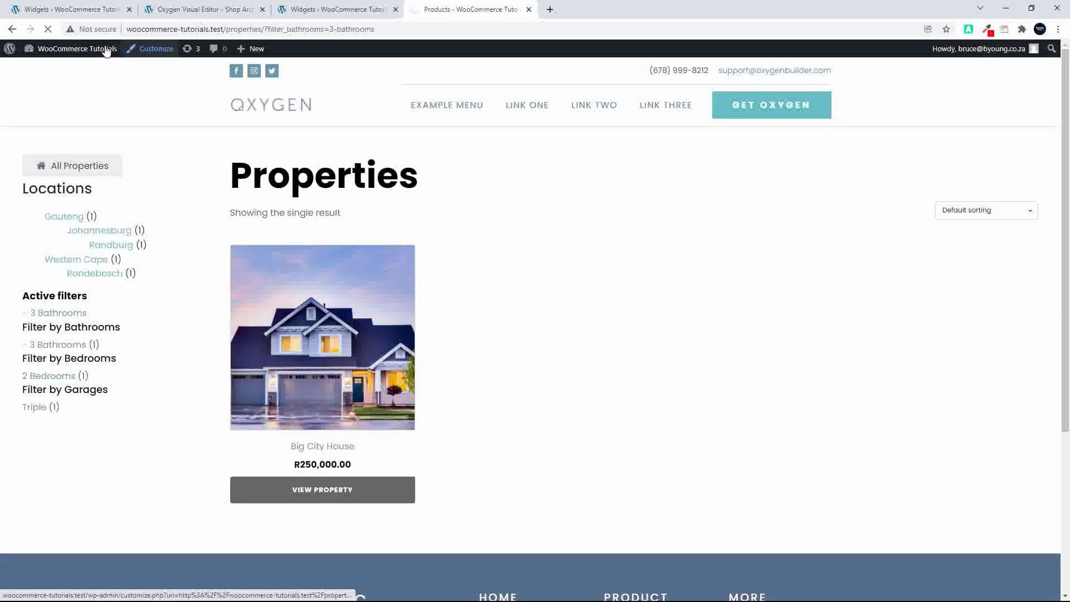
- Review the settings of the Filter by Bathrooms and Filter Products by Price widgets in the Product One area
click(72, 16)
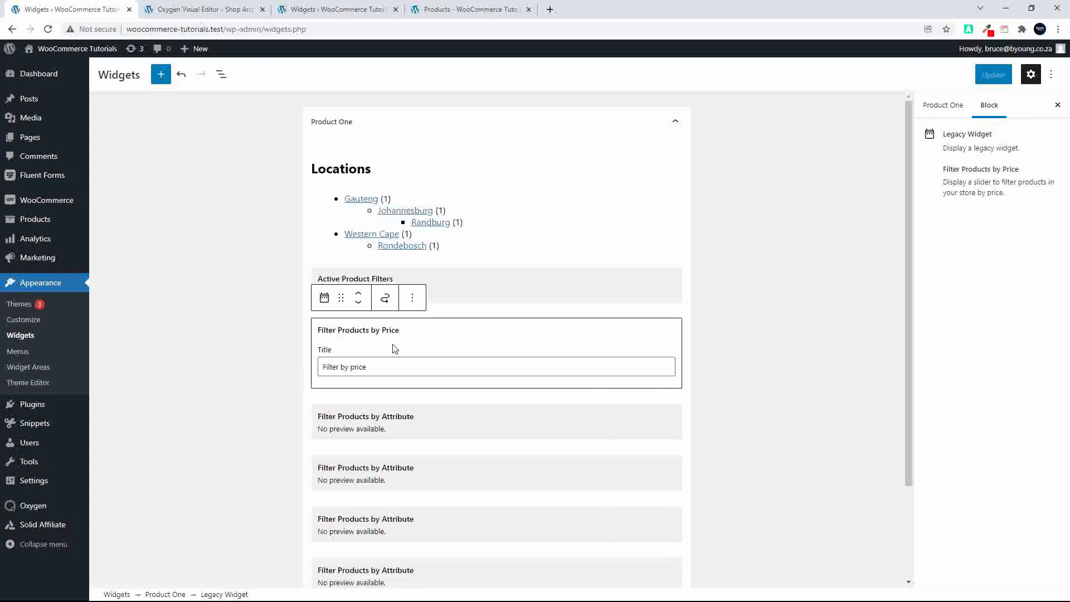
click(407, 418)
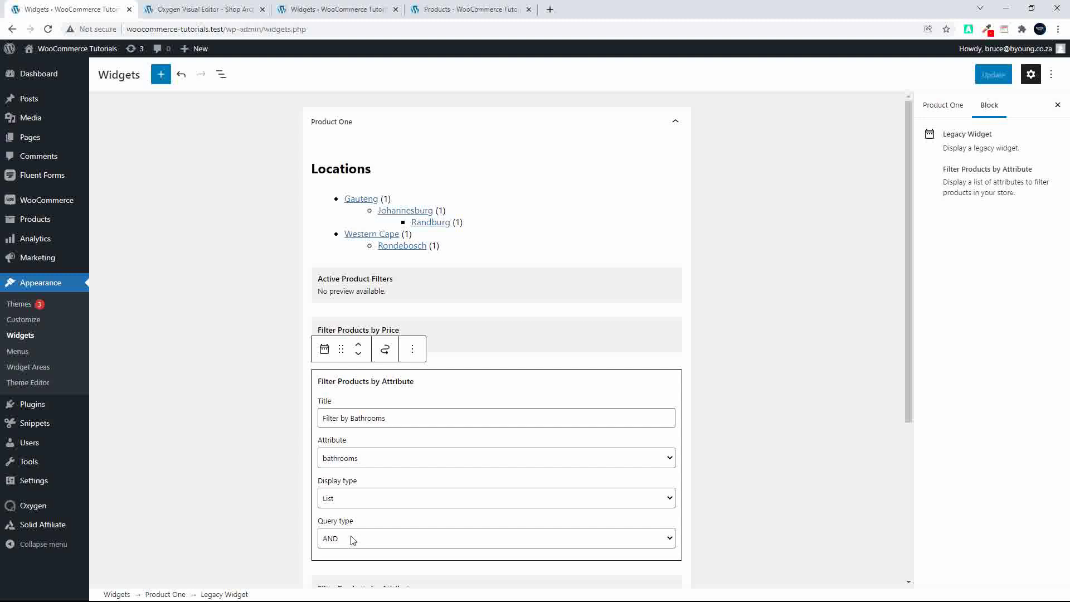
scroll(351, 540, down, 4)
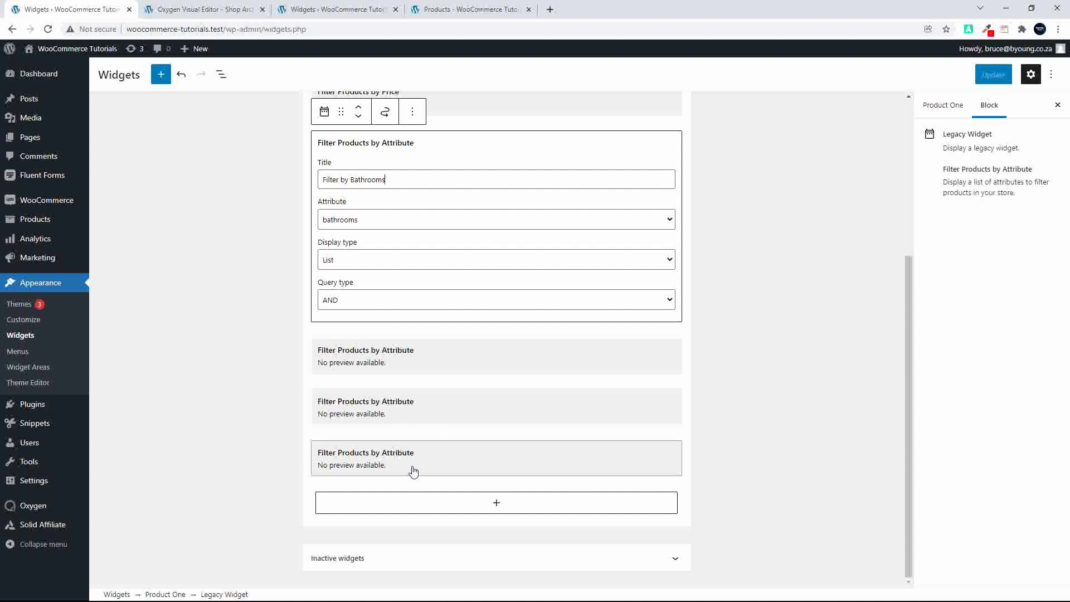
scroll(466, 450, up, 4)
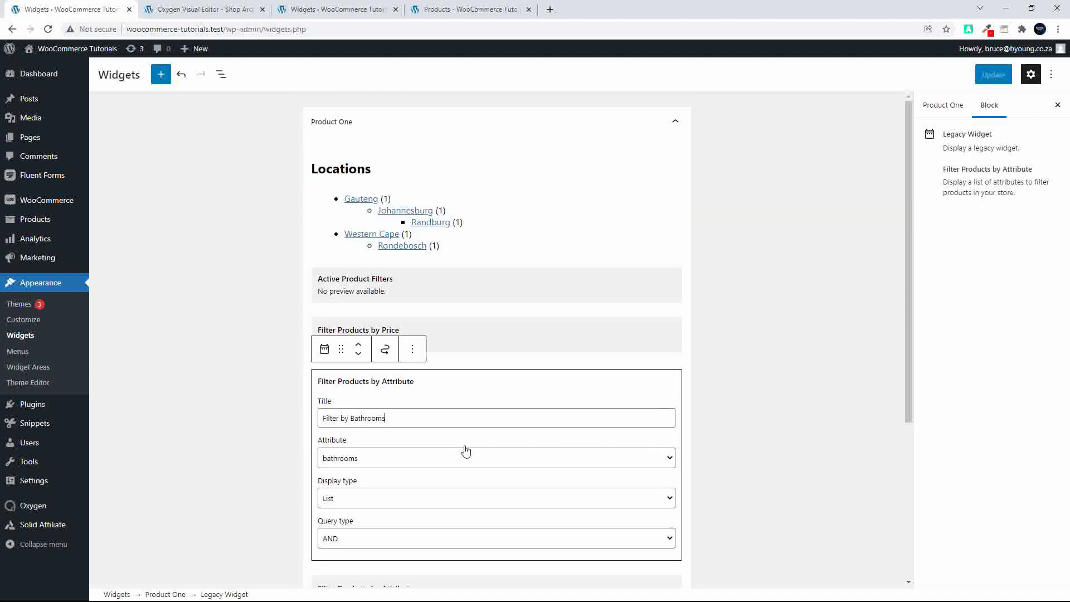
click(454, 333)
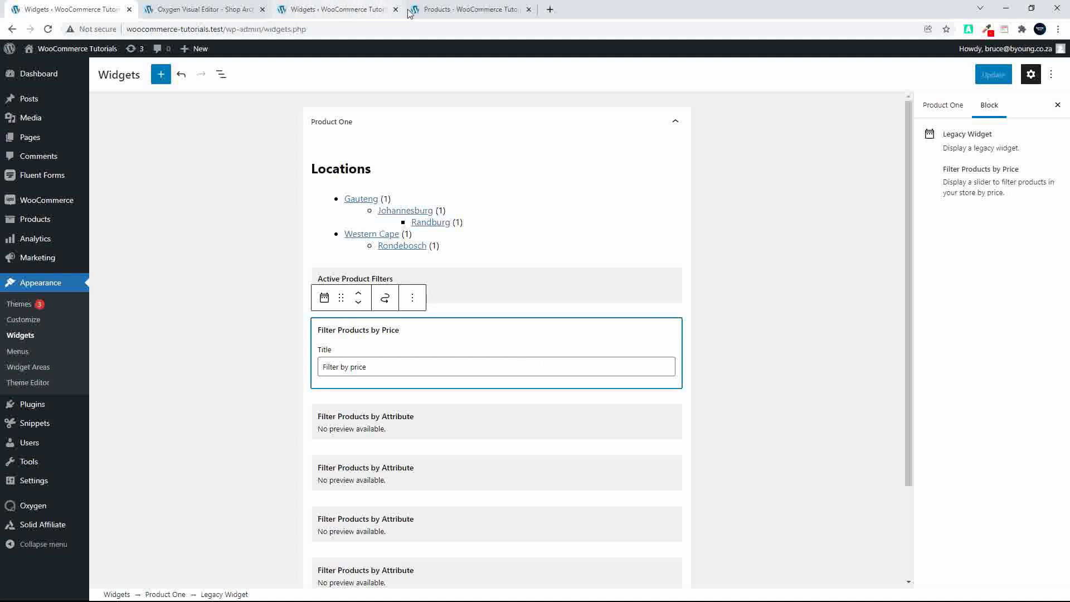
- Open the Big City House property from the live Properties page and look through its single product page
click(458, 10)
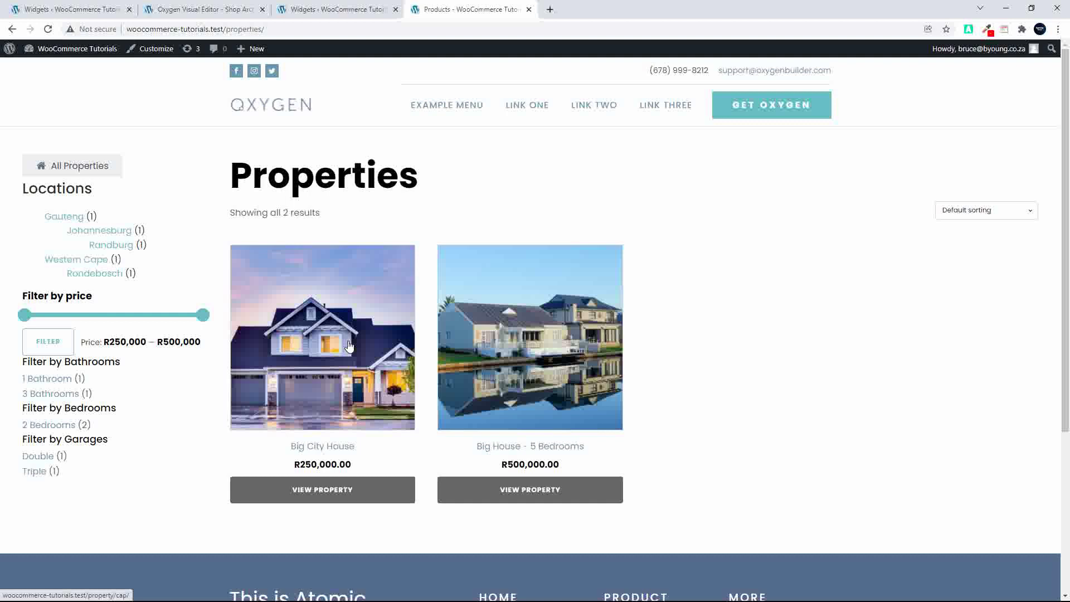
click(350, 346)
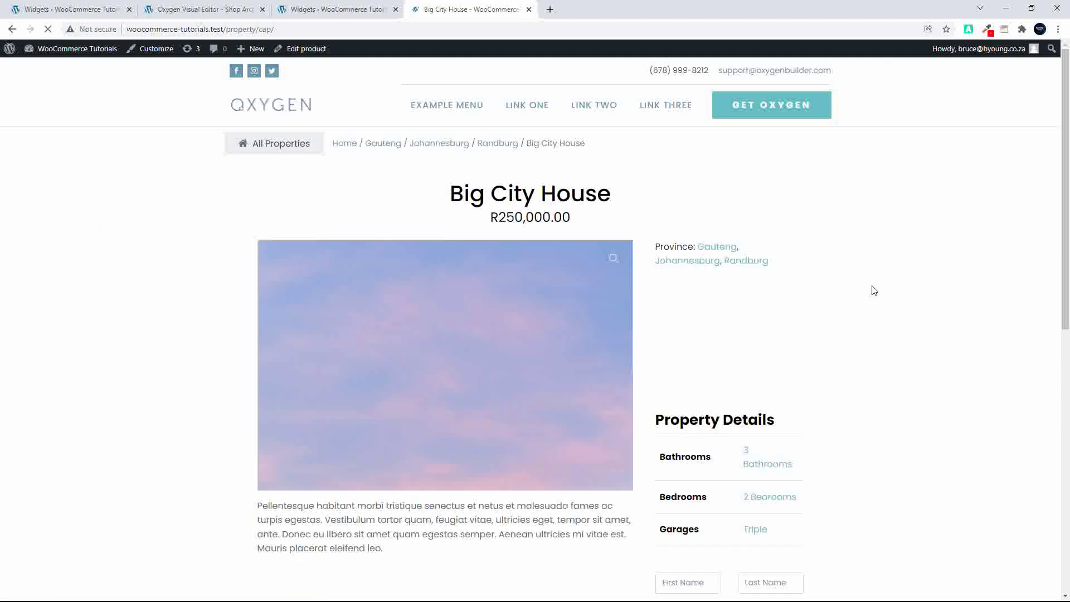
scroll(773, 325, down, 10)
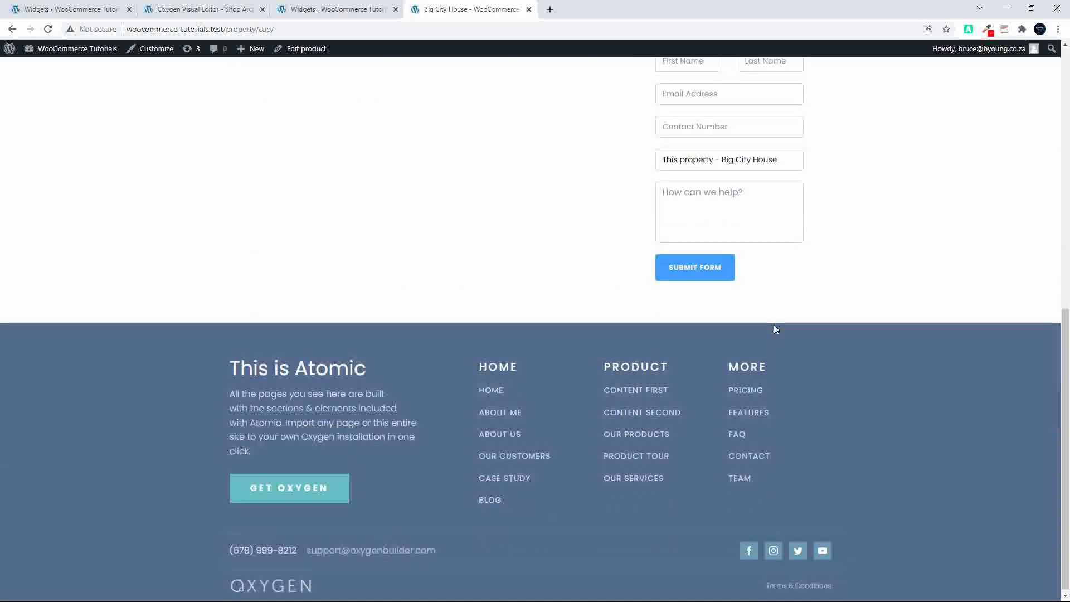
scroll(773, 325, up, 10)
- Add a new widget area named "Product Single" with the "Products" Post Type Archive condition
click(63, 9)
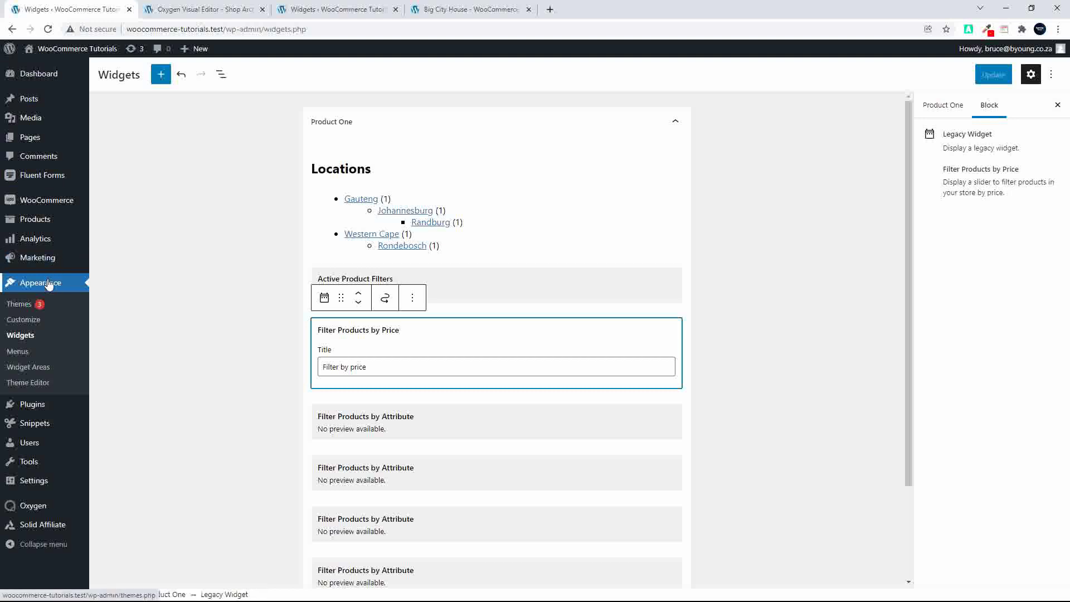
click(33, 368)
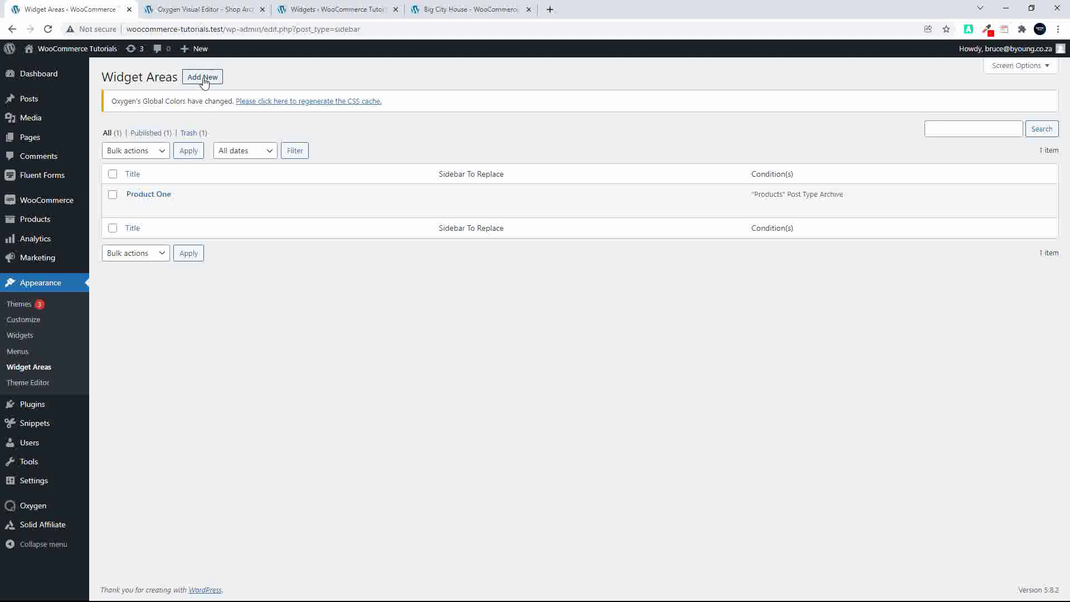
click(204, 78)
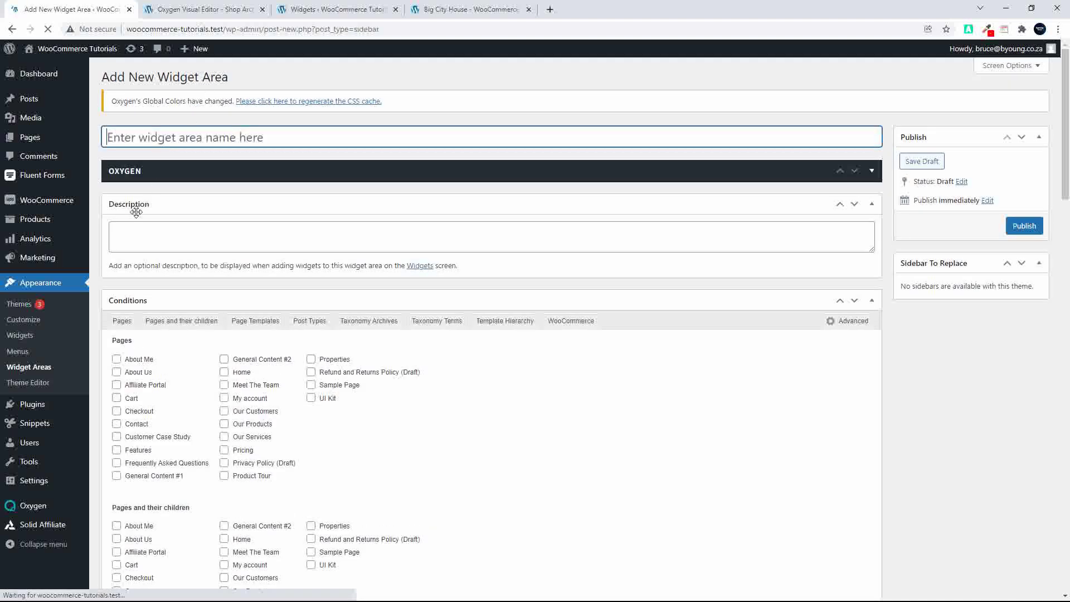
click(131, 235)
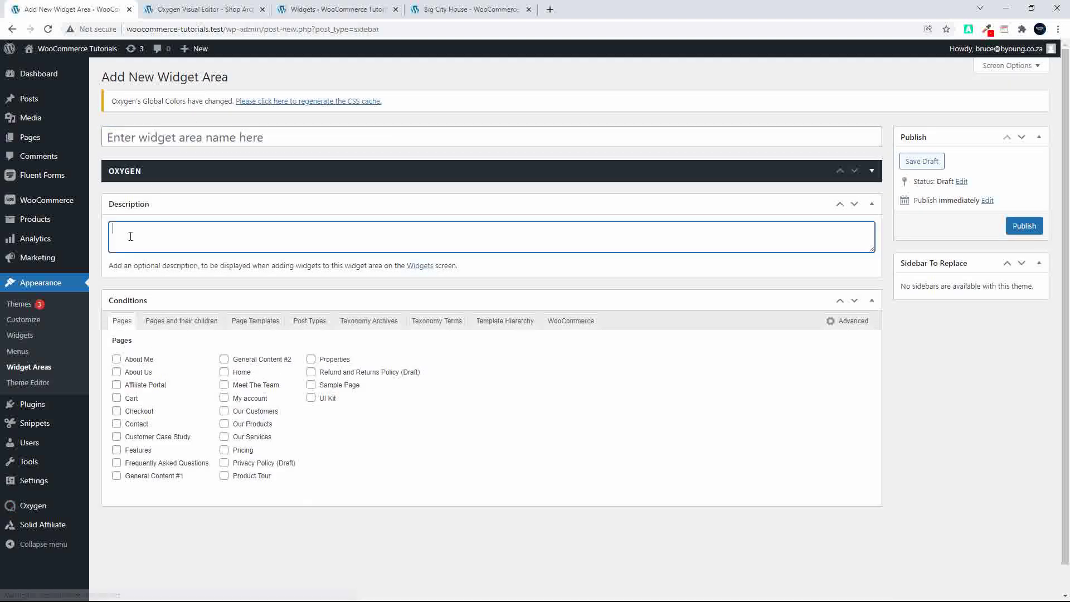
click(167, 136)
text(Pro)
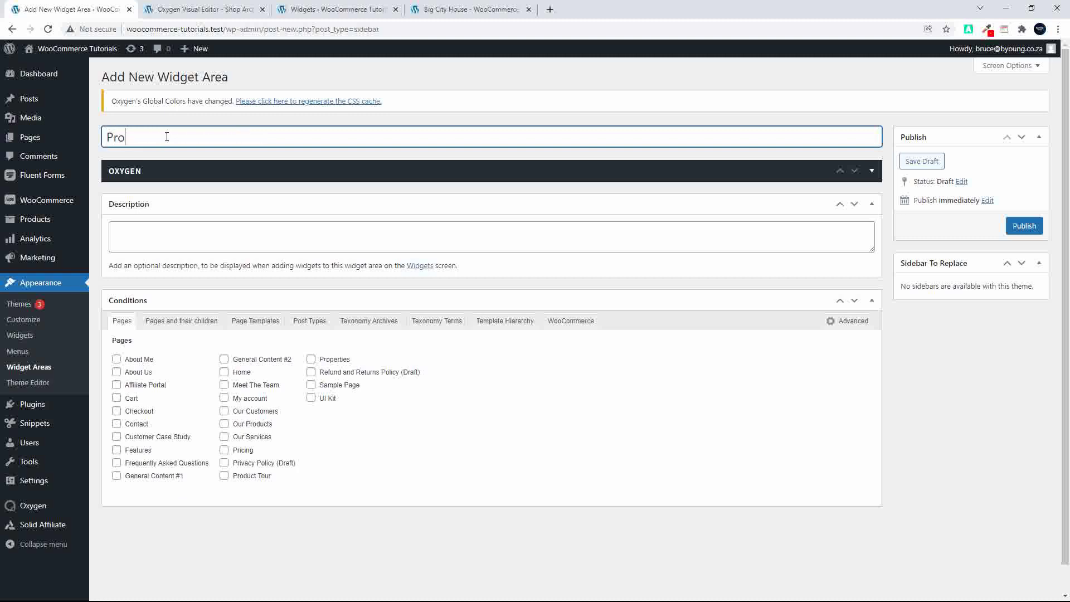
text(duct Single)
click(310, 321)
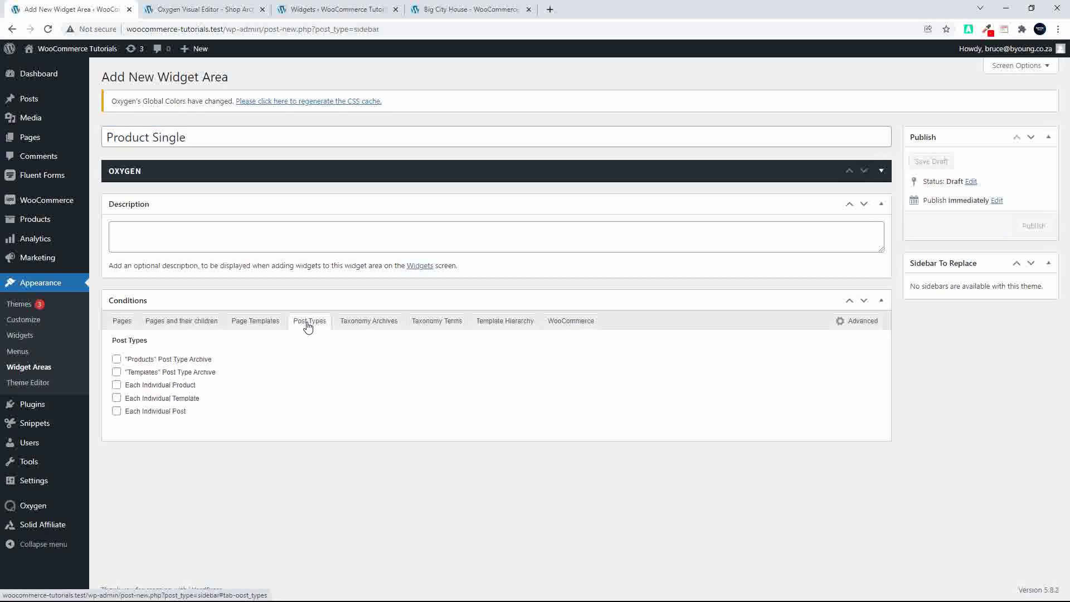
click(117, 361)
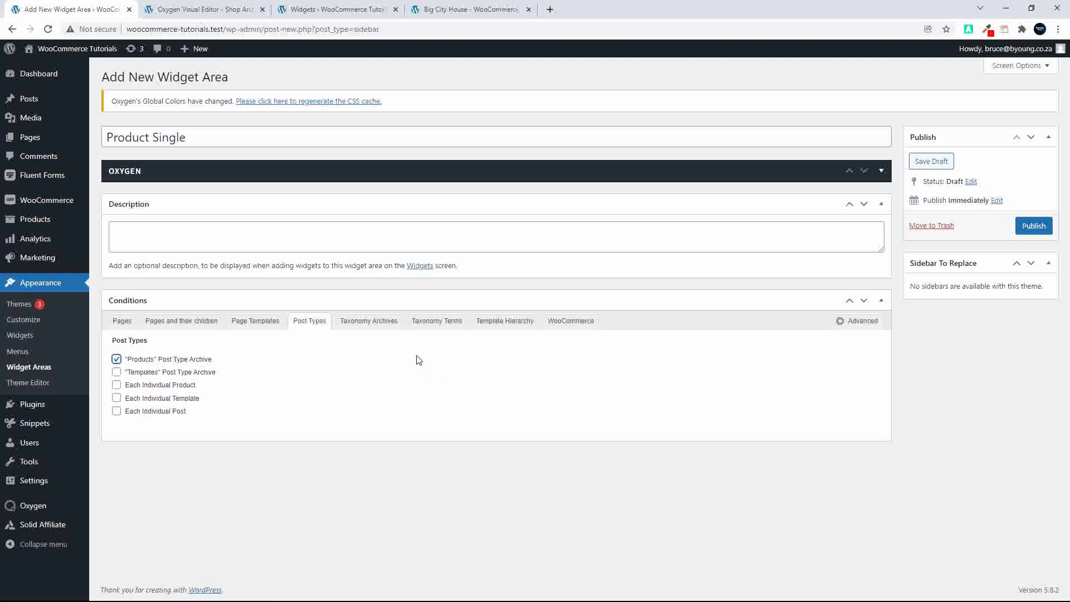
- Add the WooCommerce Products condition to the Product Single widget area and publish it
click(579, 328)
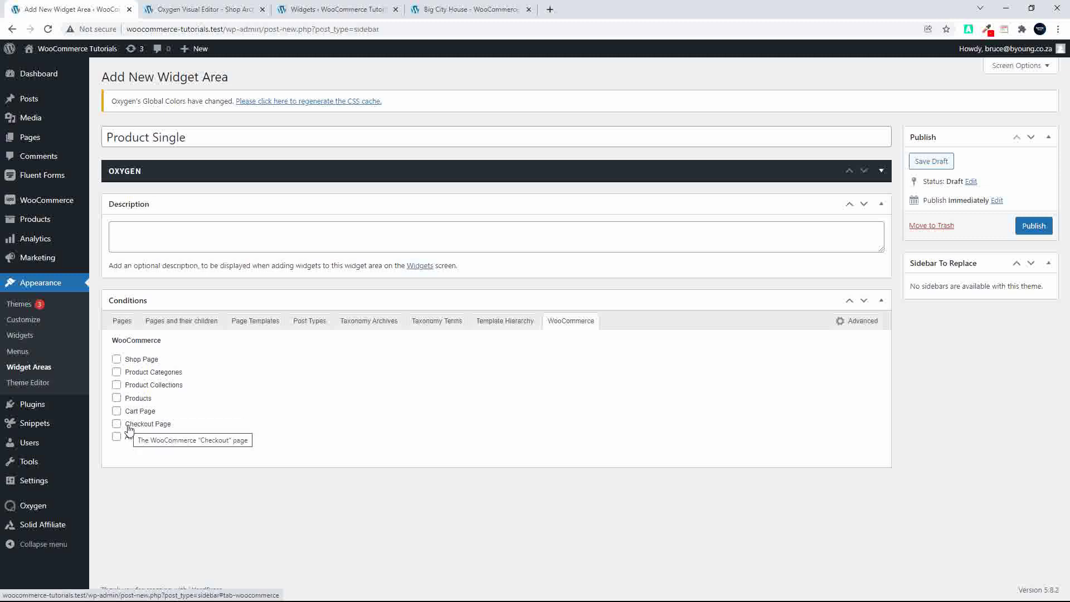
click(124, 321)
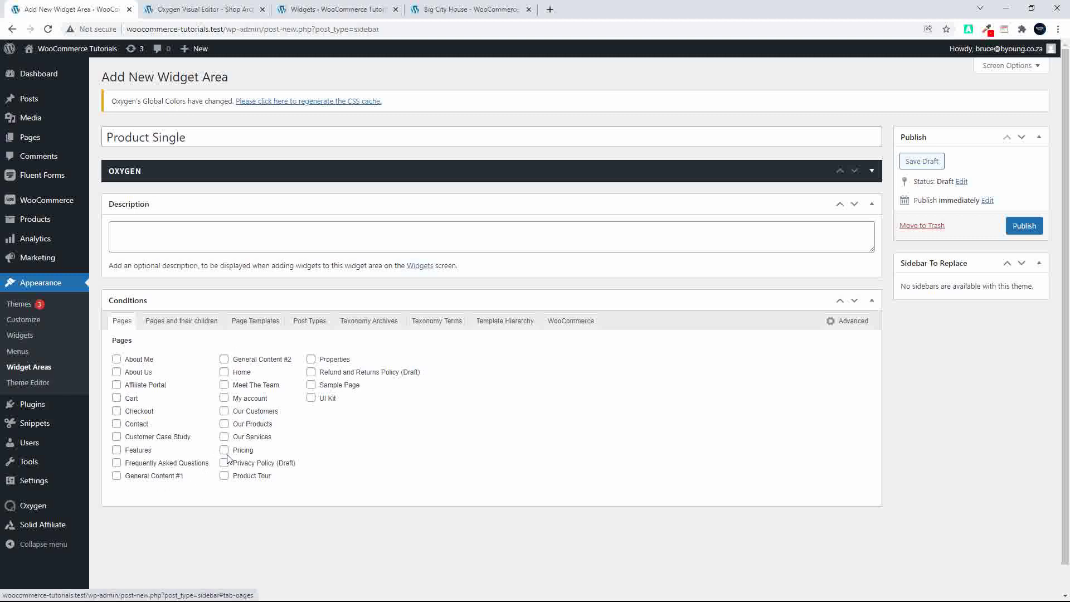
click(178, 323)
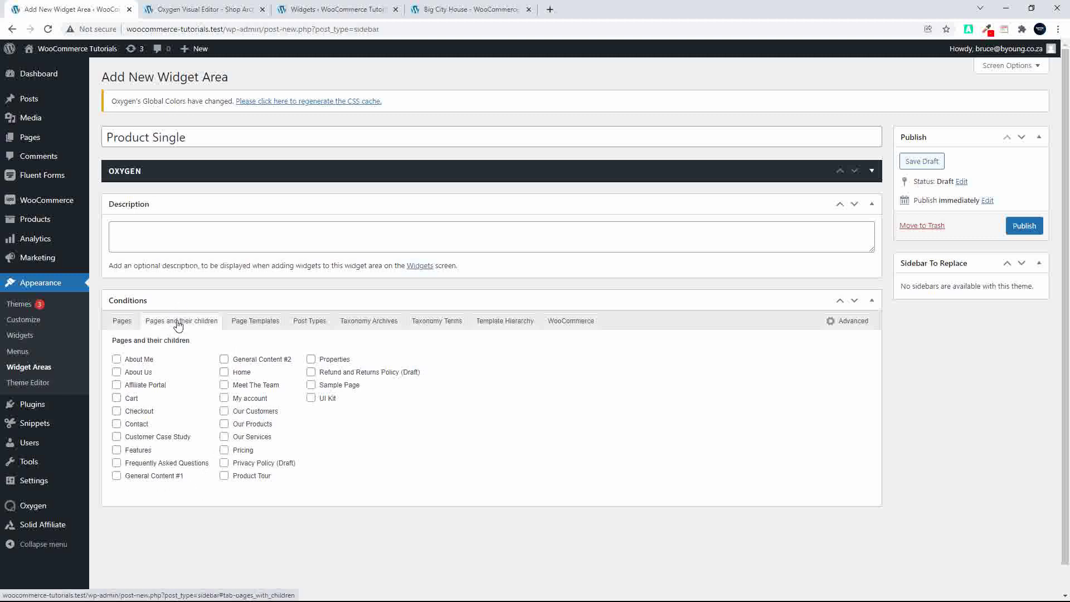
click(252, 326)
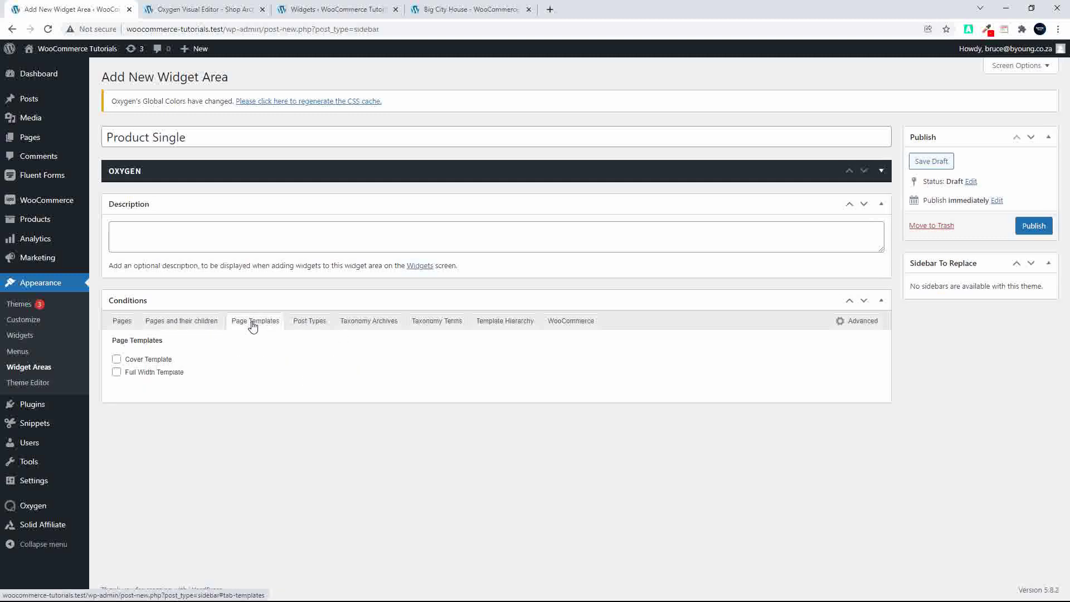
click(316, 327)
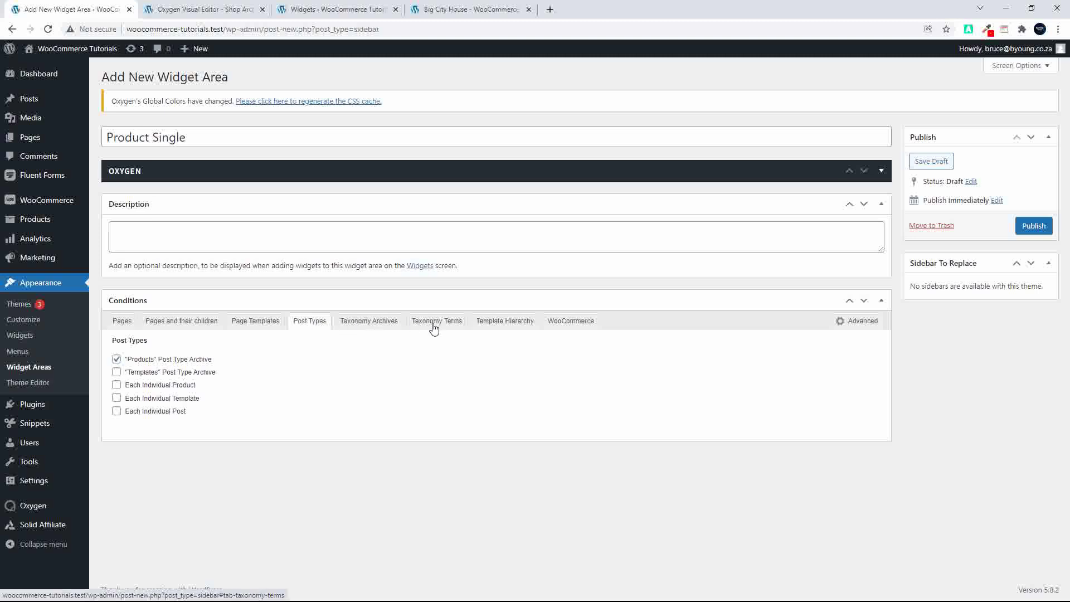
click(558, 323)
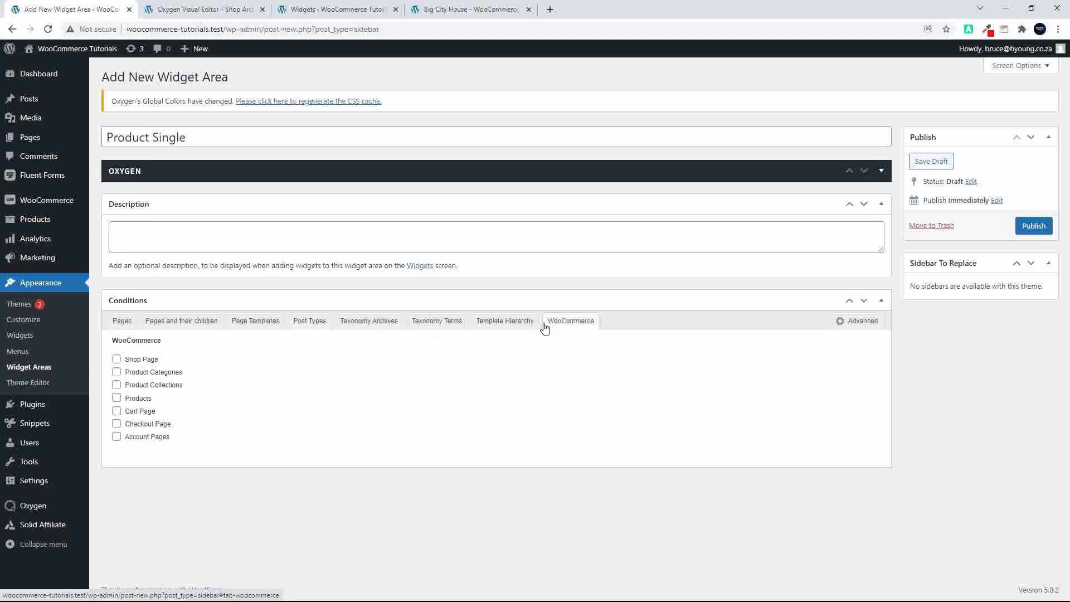
click(116, 399)
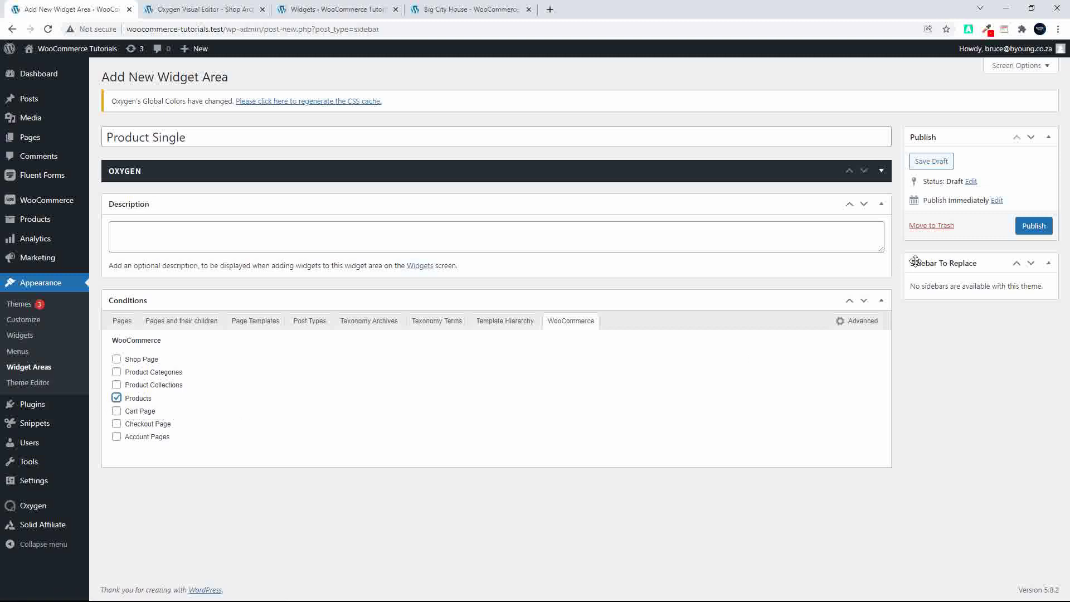
click(1042, 233)
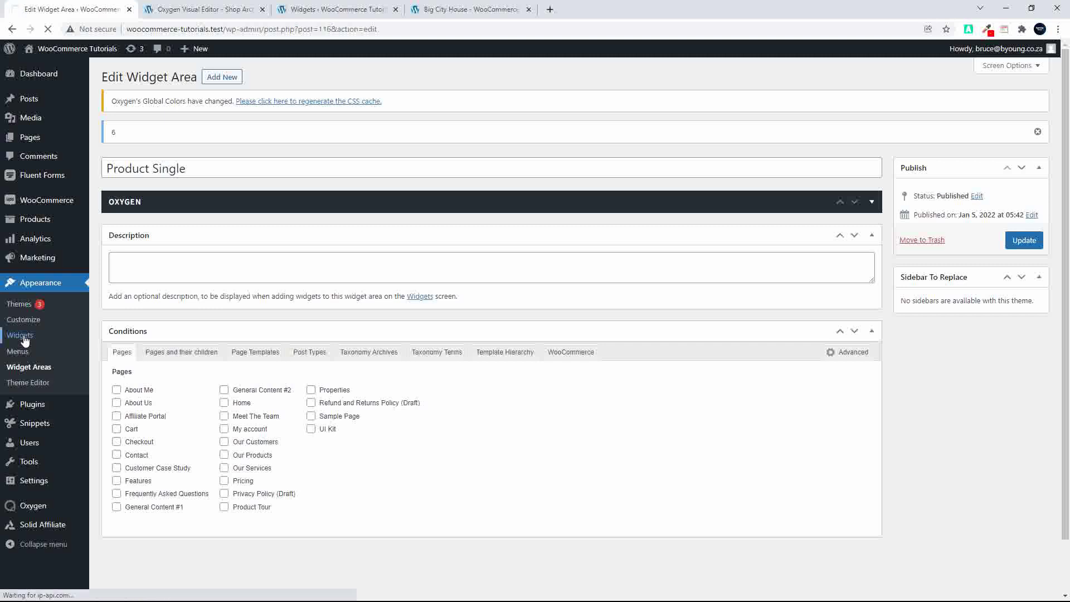
- Add a paragraph block reading "This is a test paragraph." to the Product Single widget area
click(24, 338)
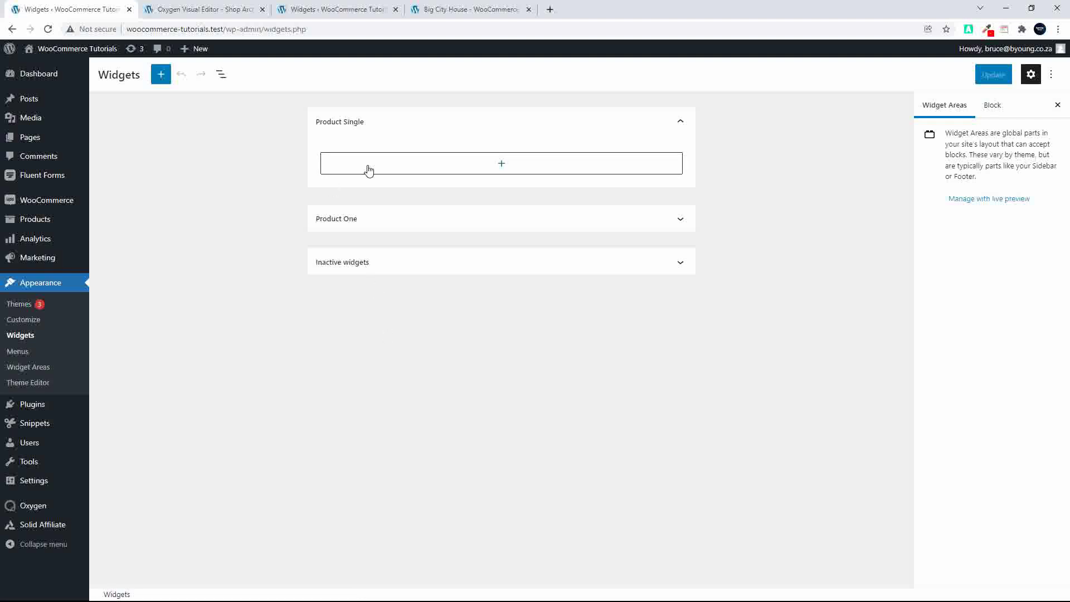
click(502, 165)
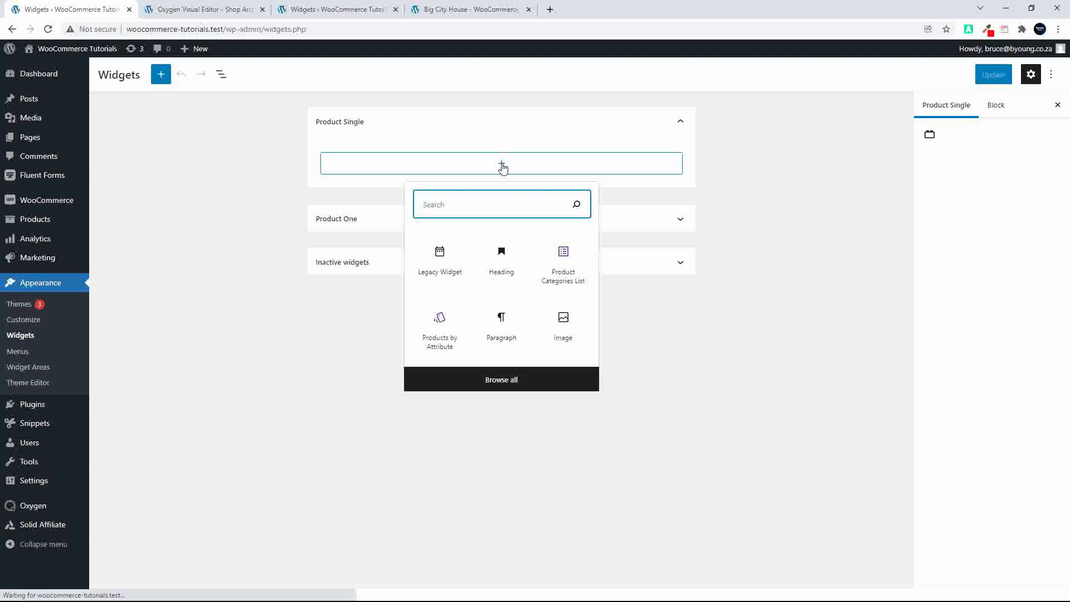
click(503, 332)
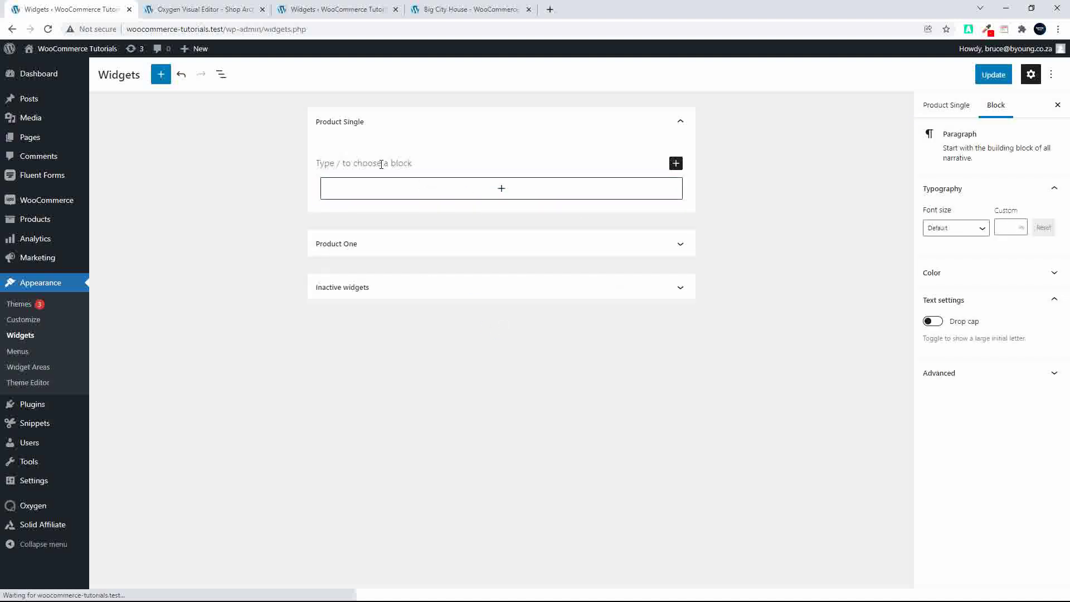
text(This is a test para)
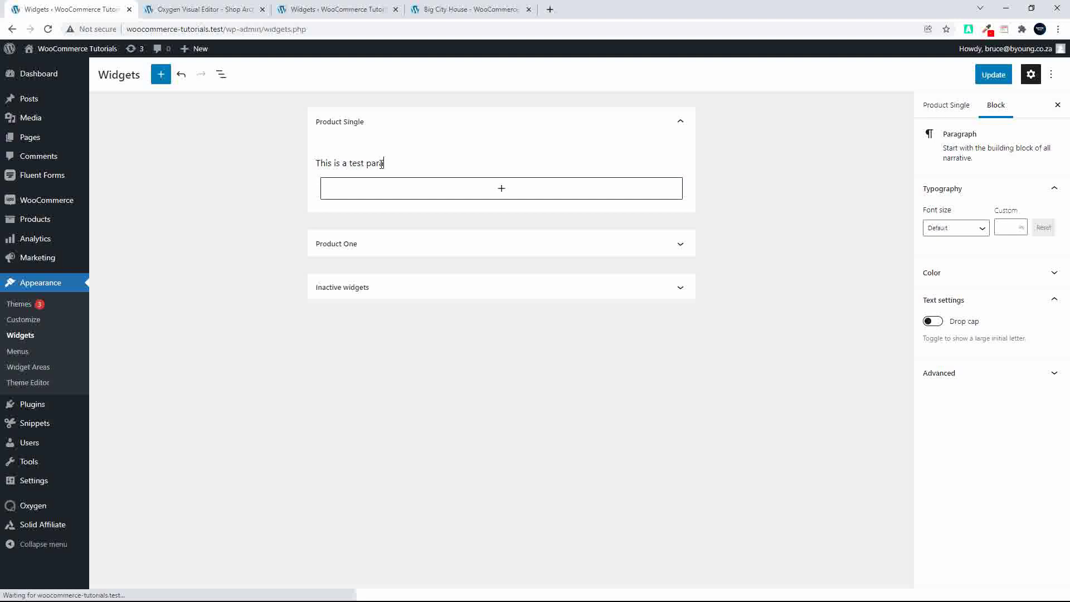
text(ph.)
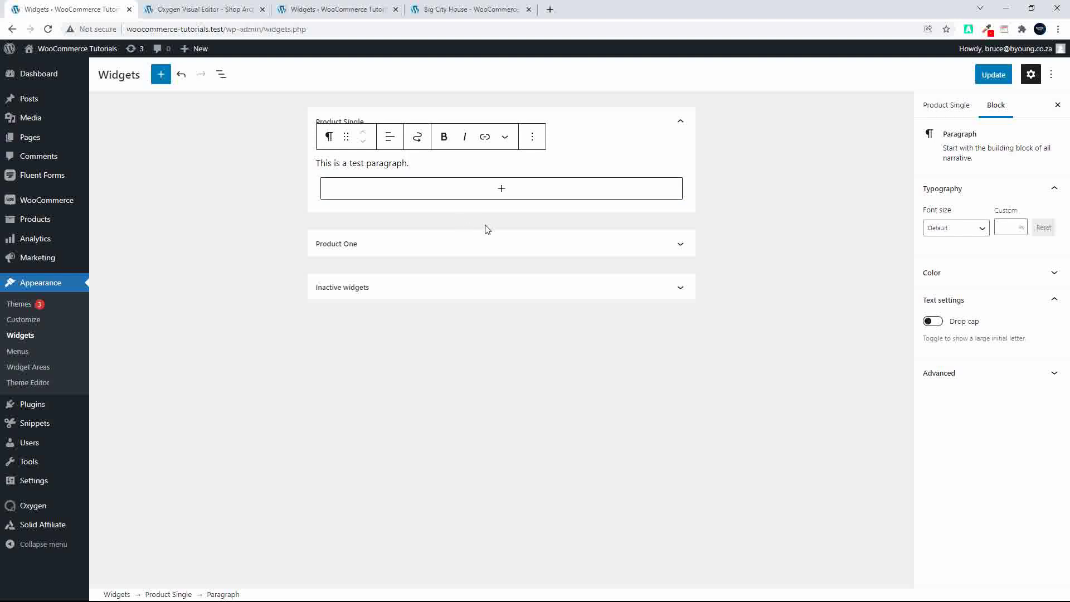
- Add a Featured Product block showing Big City House below the Product Single paragraph and save the widgets
click(501, 189)
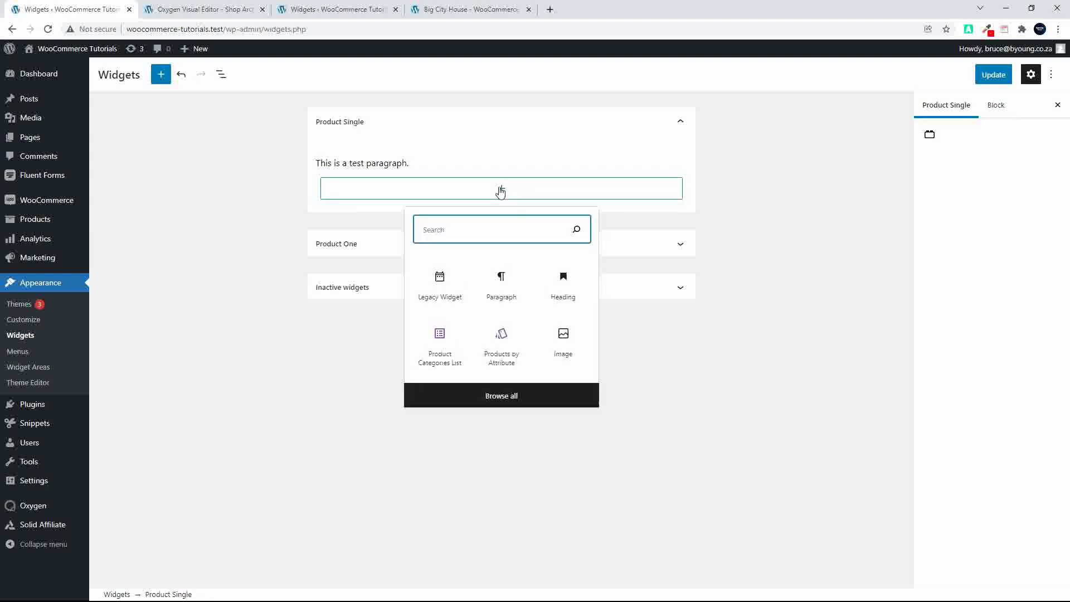
text(prev)
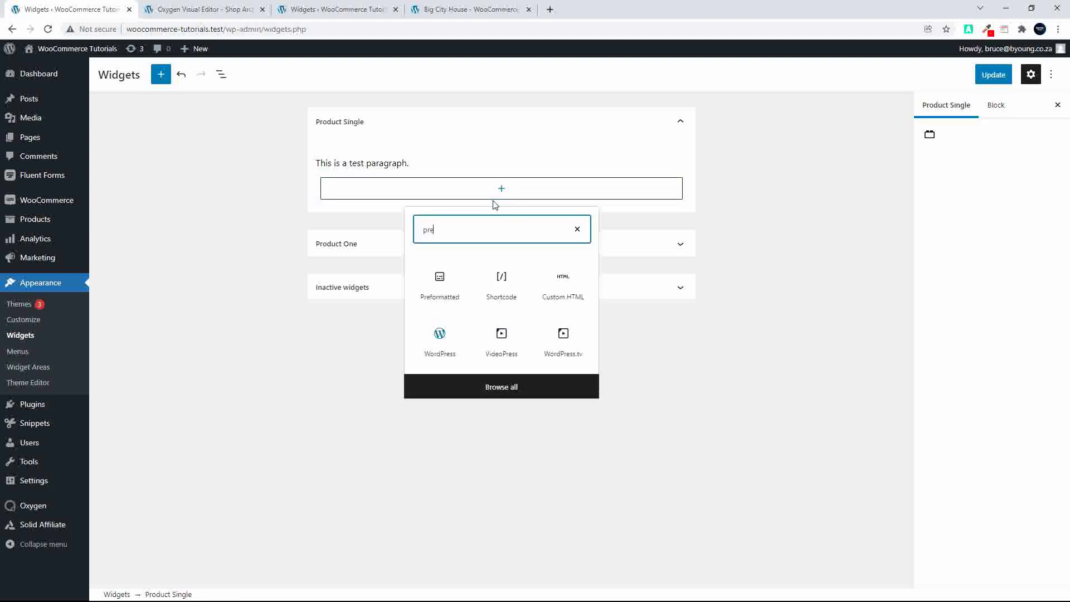
key(BackSpace)
key(BackSpace)
key(BackSpace)
key(BackSpace)
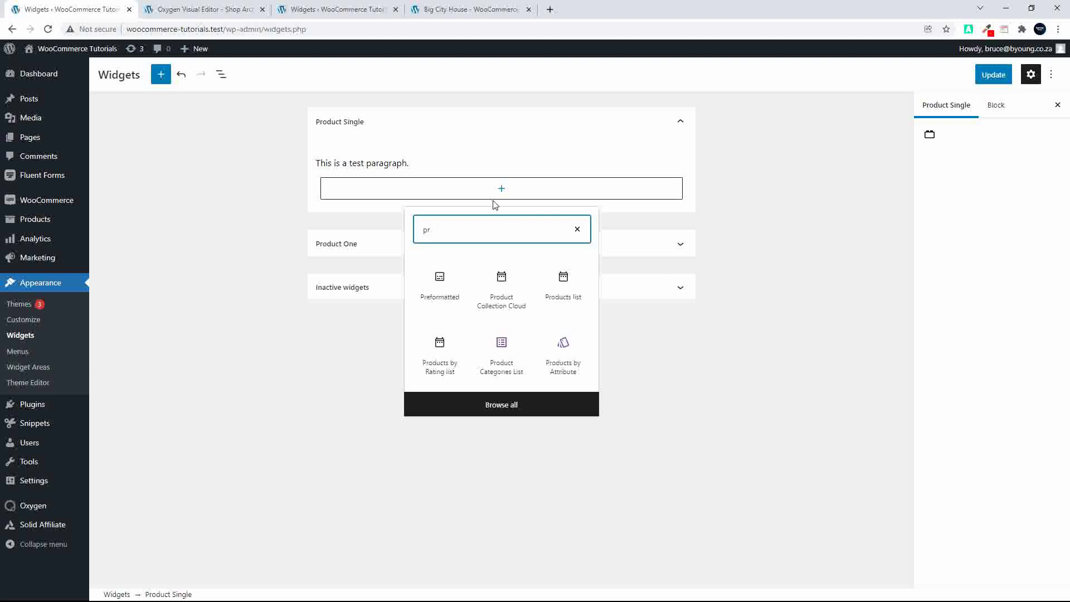
text(woo)
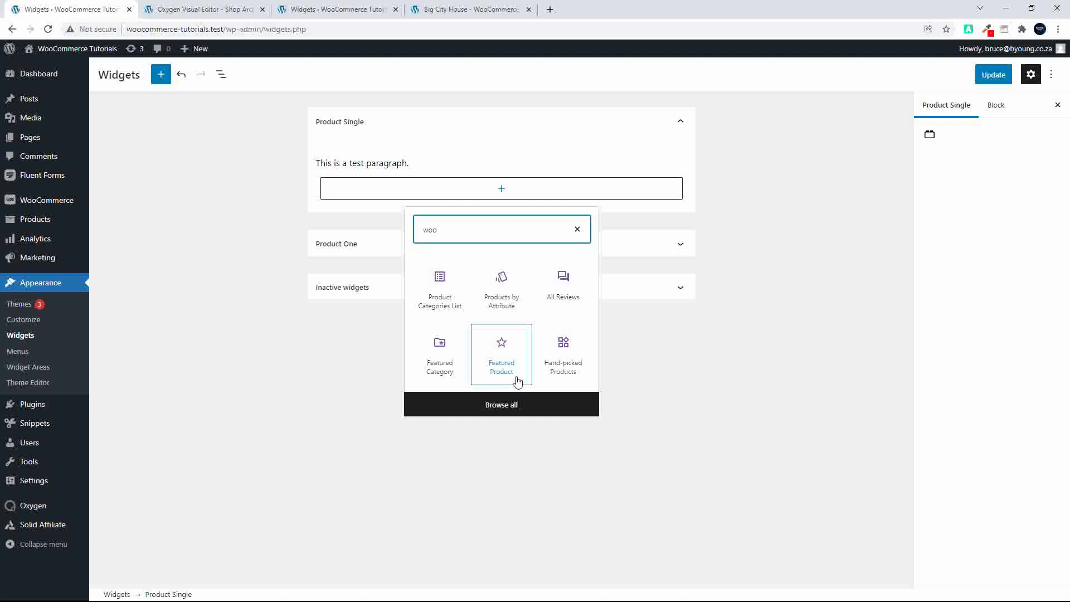
click(504, 363)
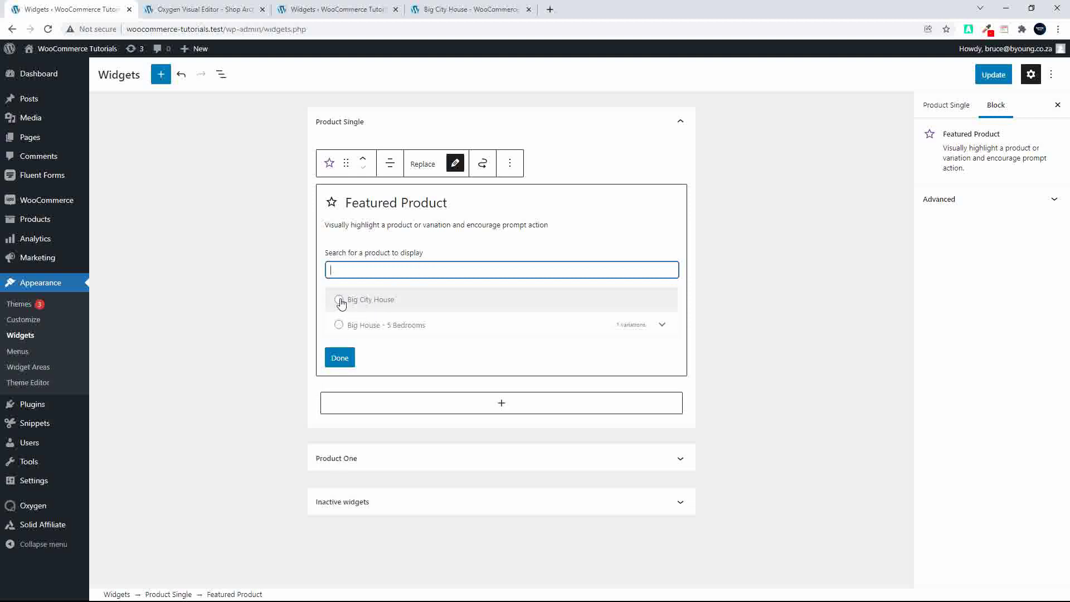
click(340, 301)
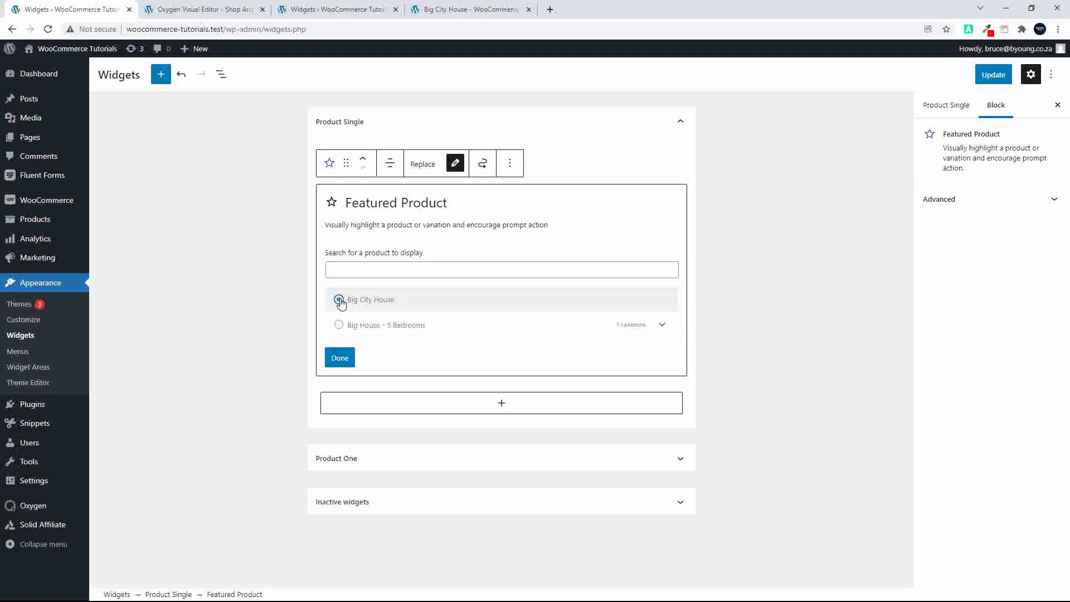
click(340, 358)
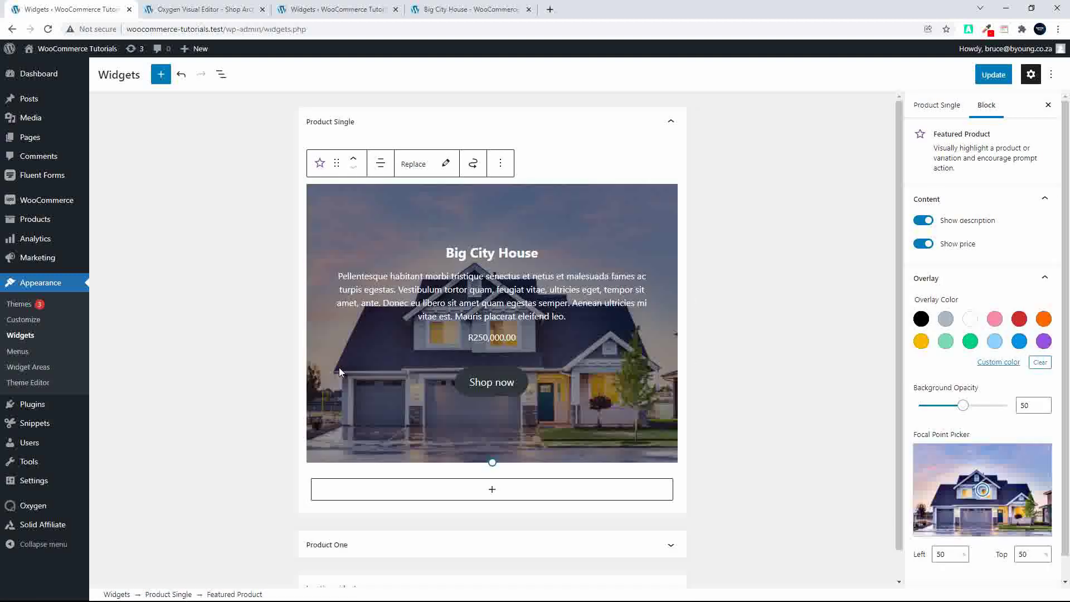
click(992, 78)
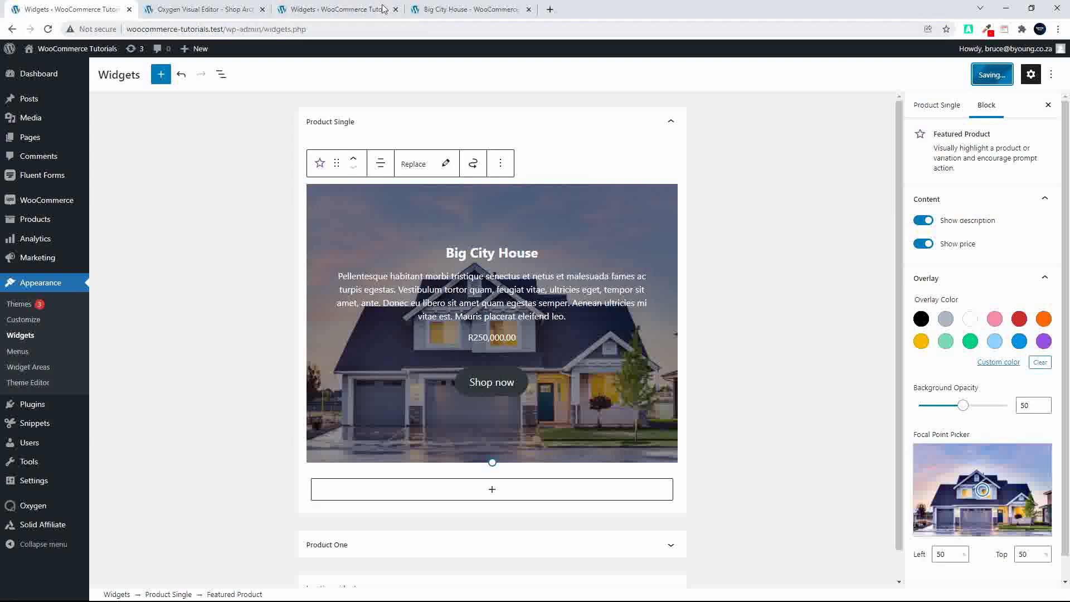
- Leave the Shop Archive template and open the Shop Single template in the Oxygen editor
click(199, 9)
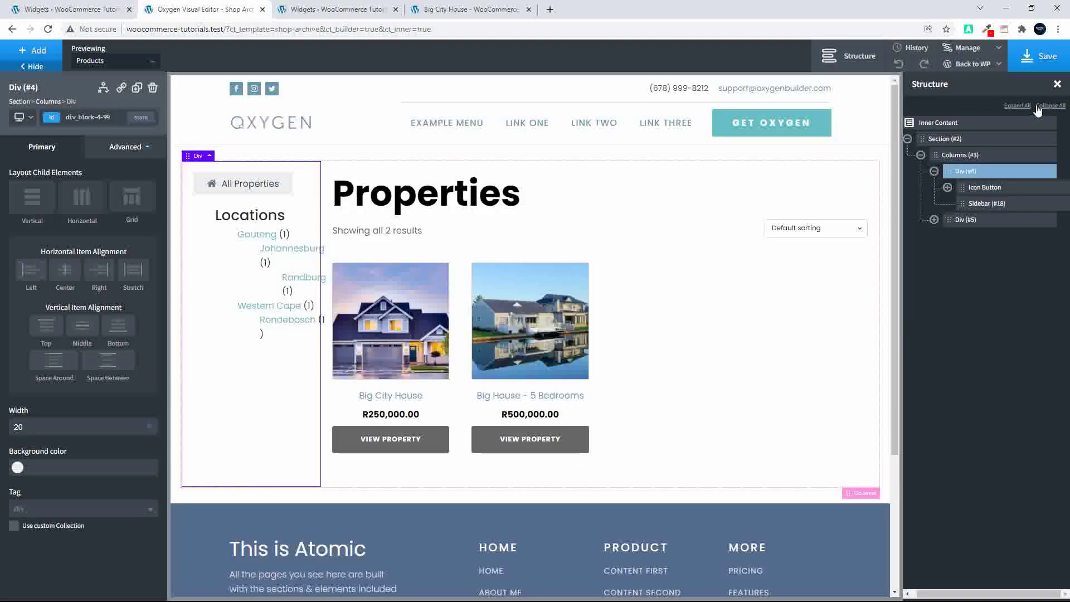
click(976, 65)
click(965, 81)
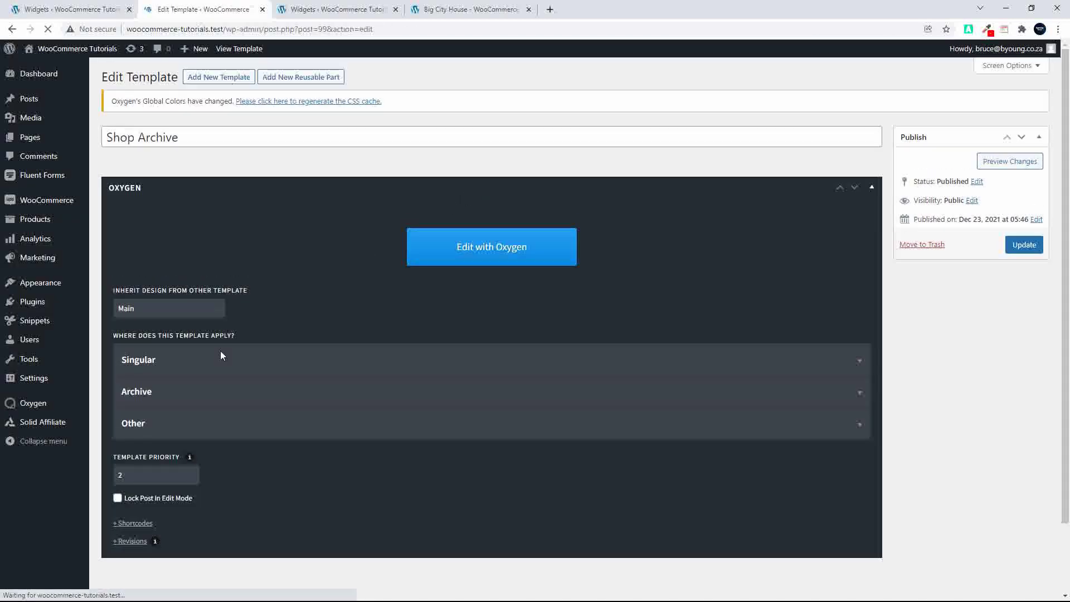
mouse_move(63, 411)
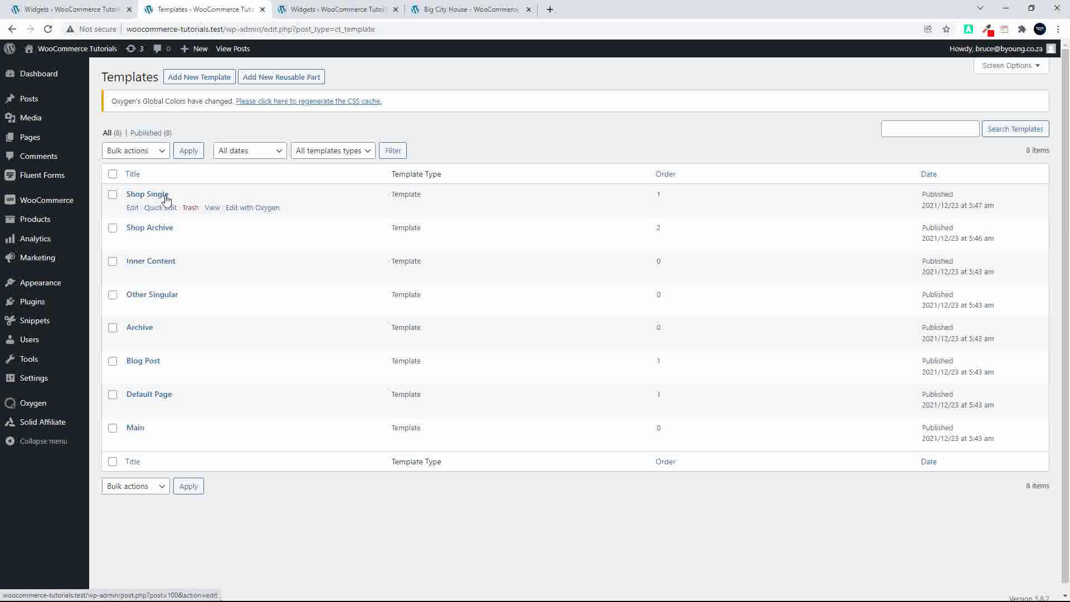
click(252, 209)
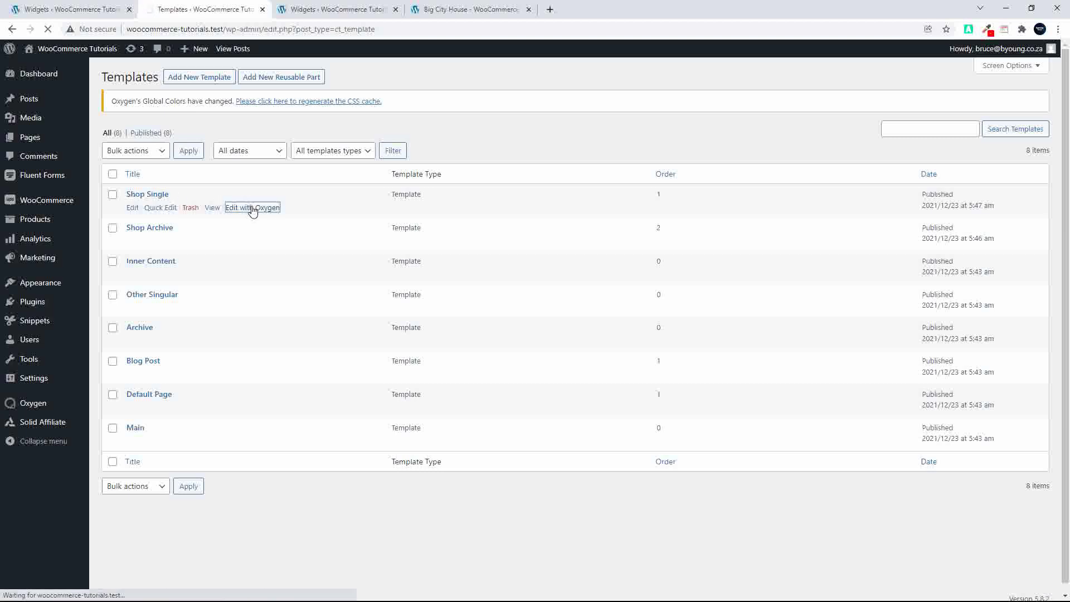
- Examine the live Big City House page, especially the details column and the space below its contact form
click(458, 8)
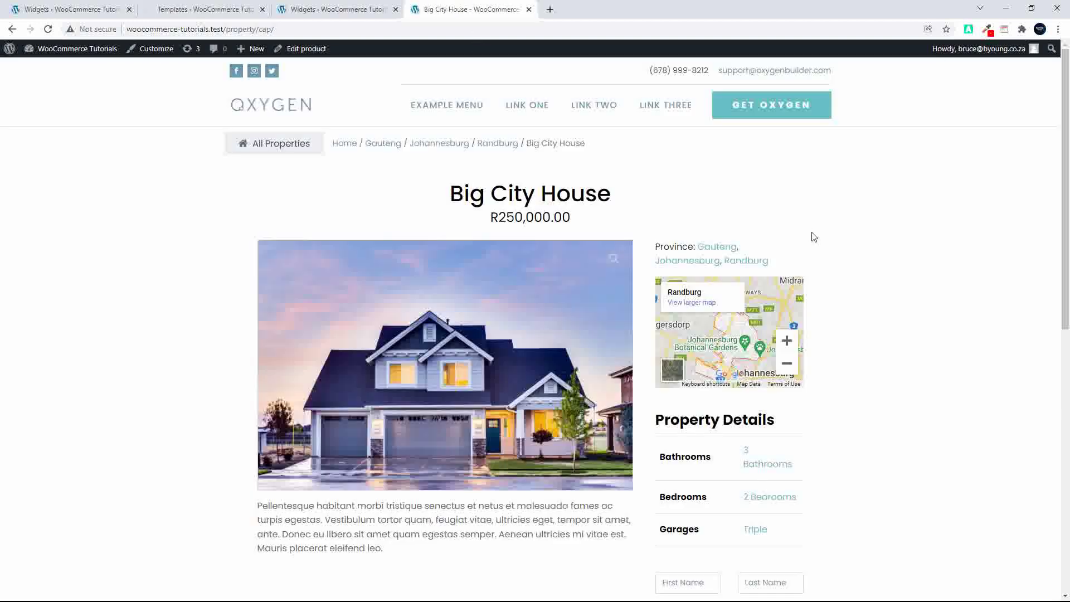
scroll(860, 282, down, 3)
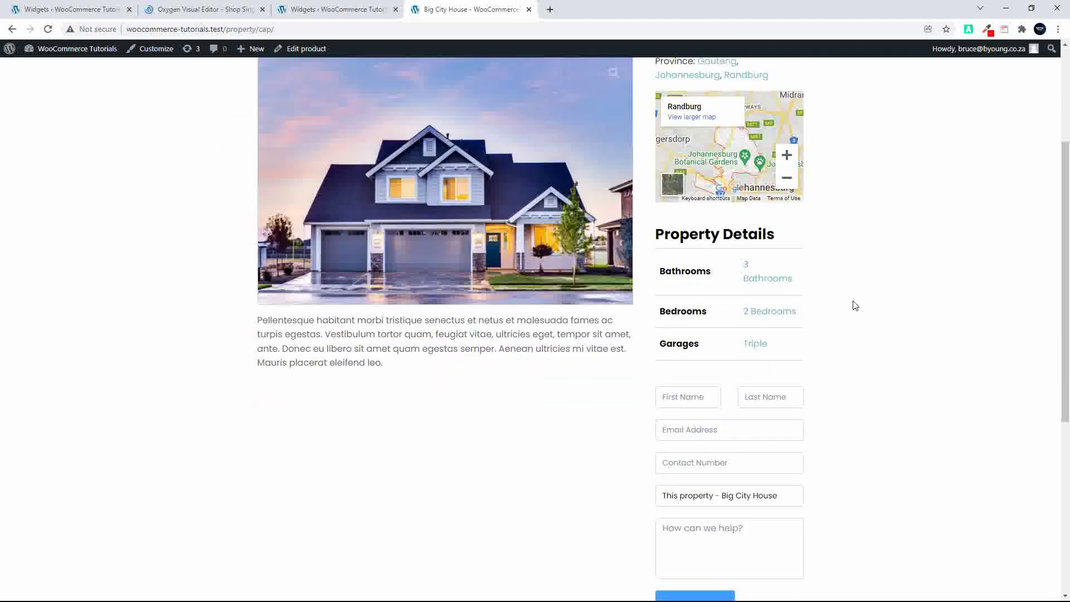
scroll(830, 308, down, 5)
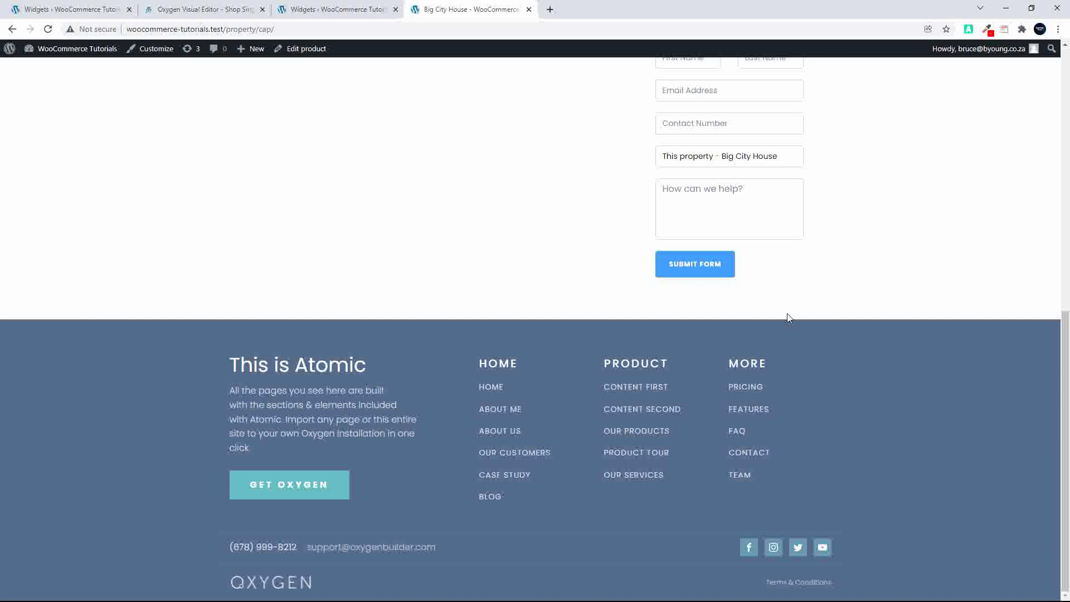
scroll(787, 313, up, 5)
scroll(725, 373, down, 5)
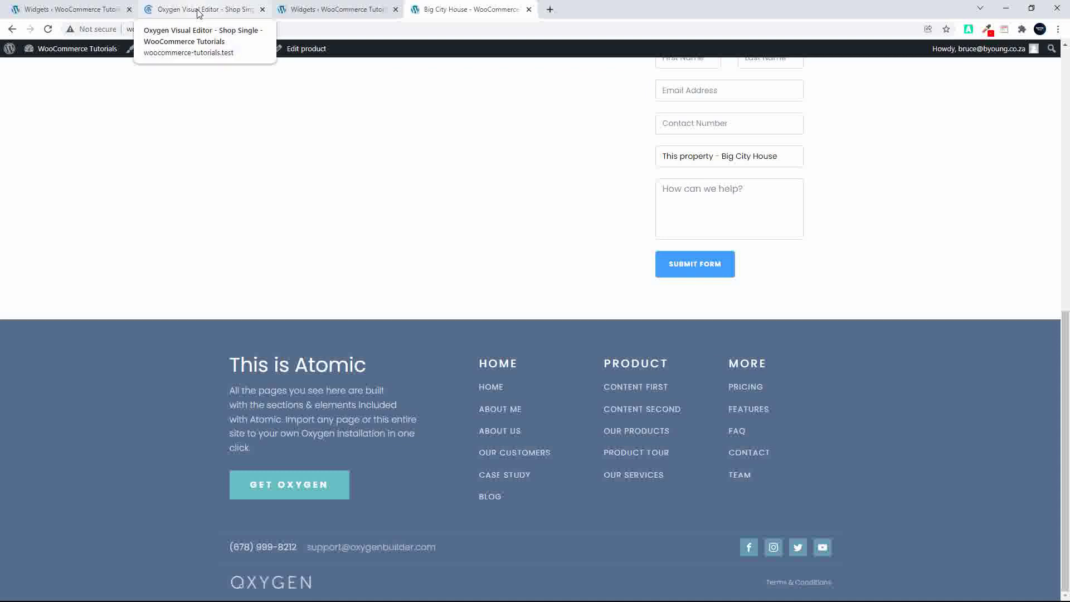
scroll(757, 280, up, 2)
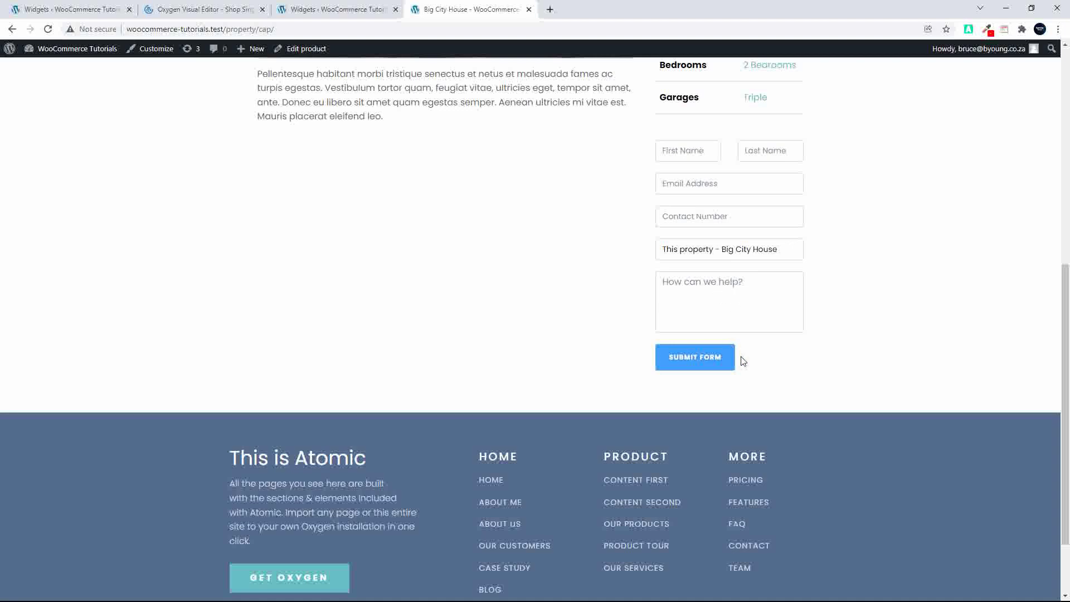
scroll(772, 365, up, 3)
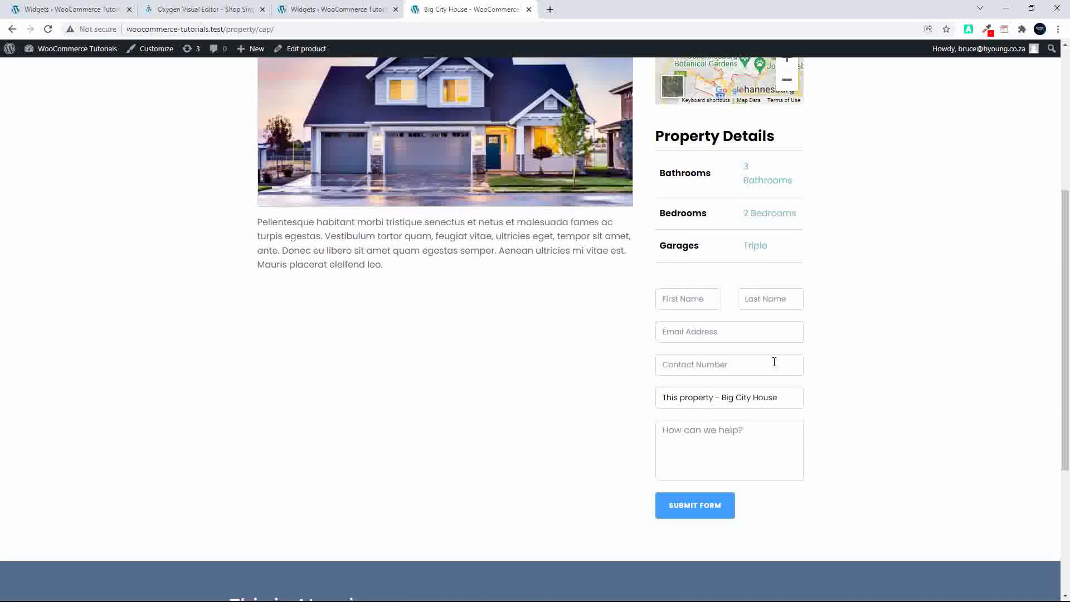
scroll(774, 362, down, 2)
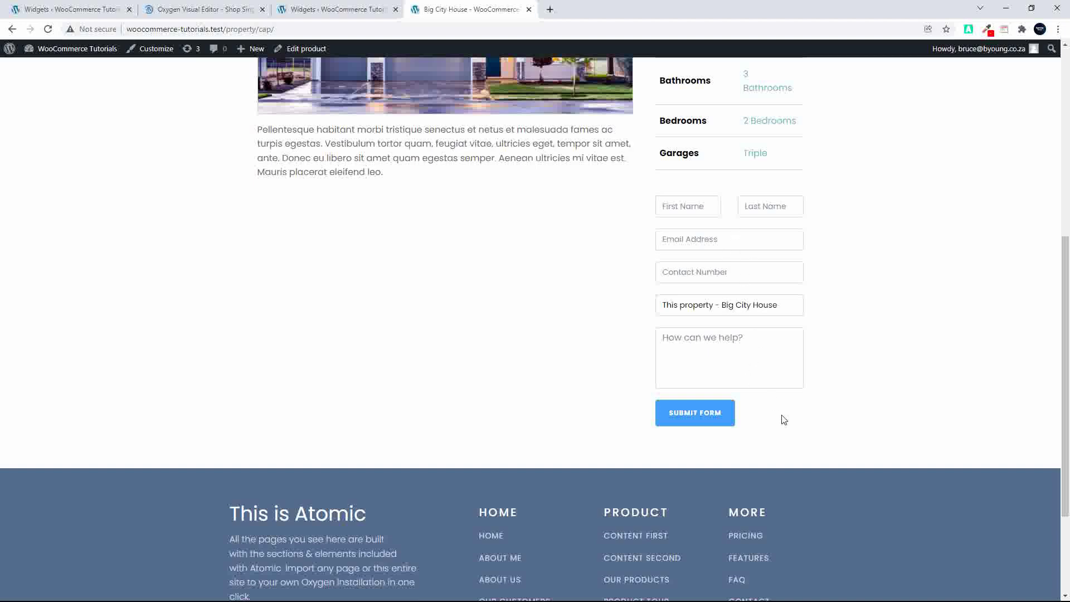
scroll(782, 417, up, 5)
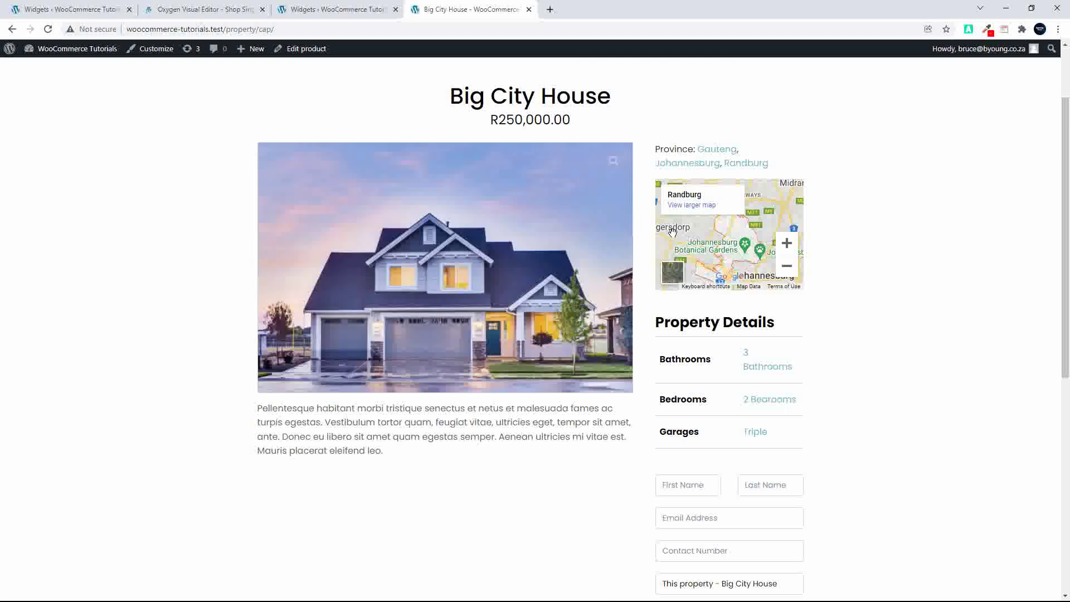
scroll(390, 83, up, 1)
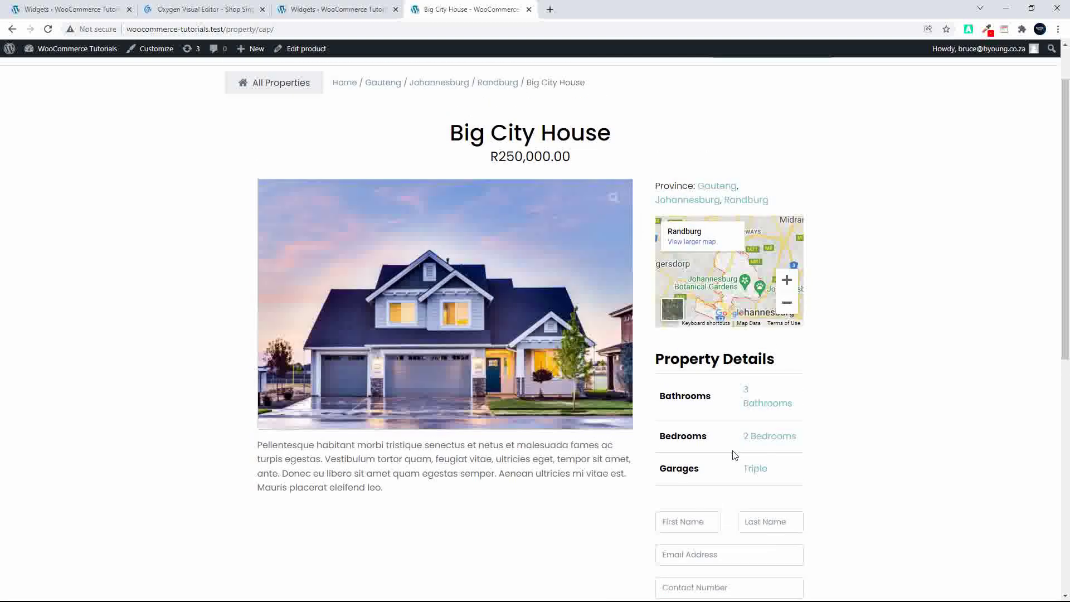
- Add the Product Single sidebar below the contact form in the property details column of the Shop Single template
click(208, 11)
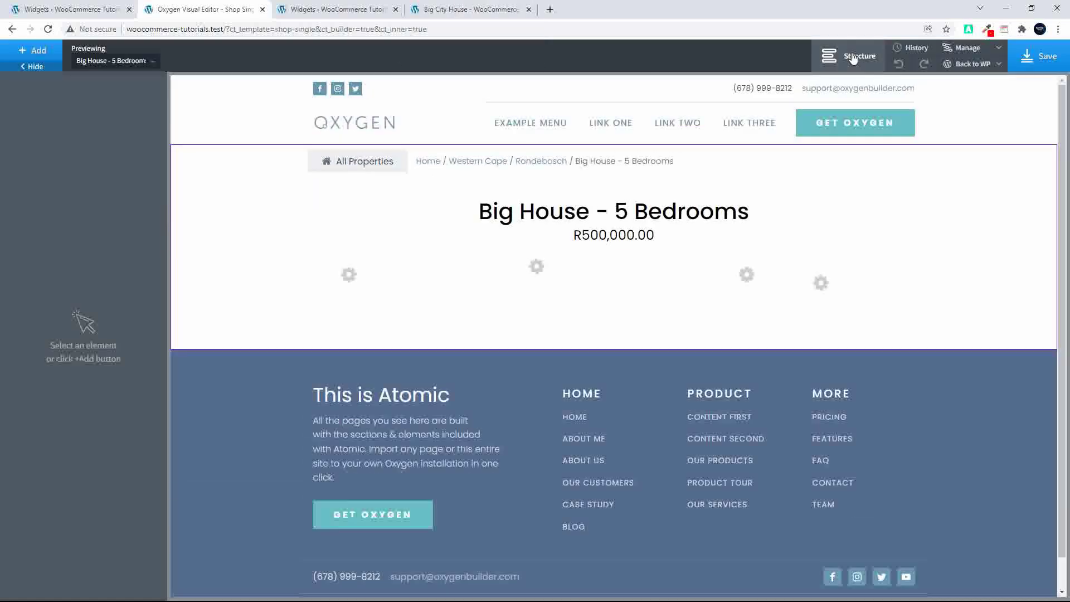
click(852, 57)
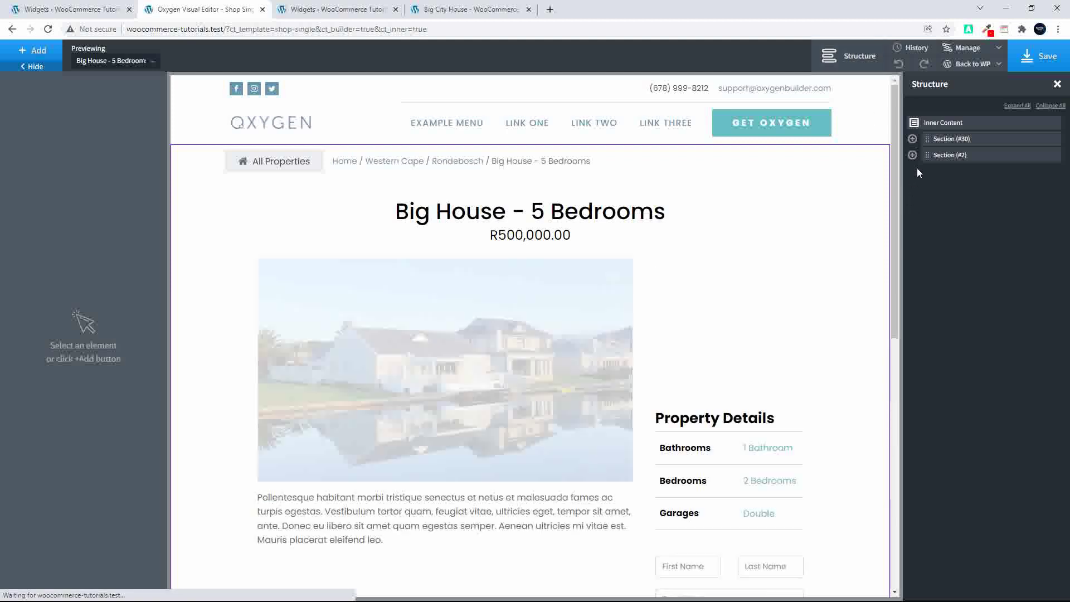
click(913, 155)
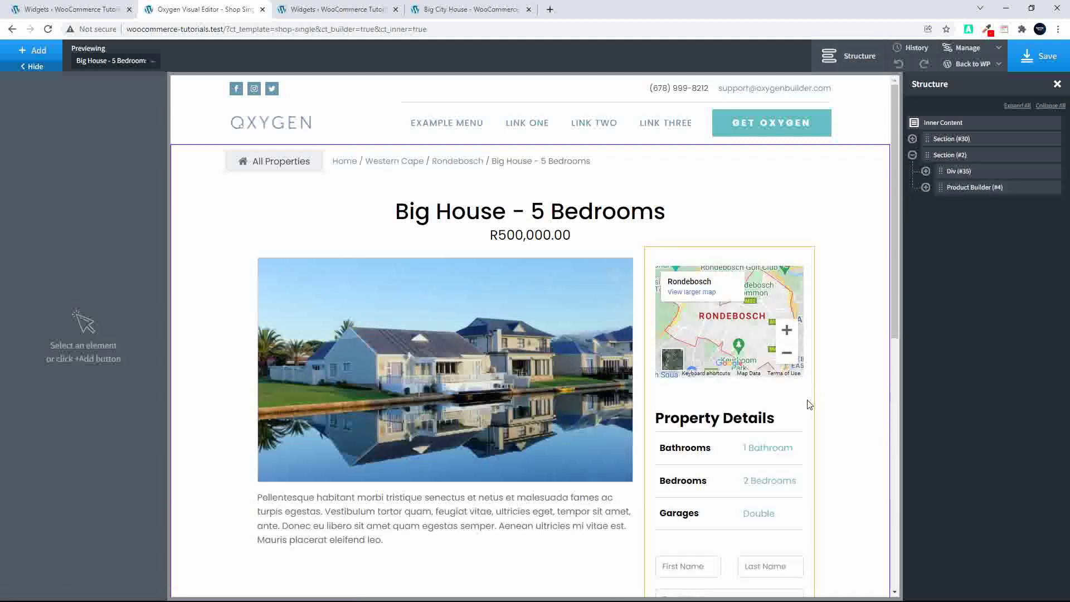
click(806, 400)
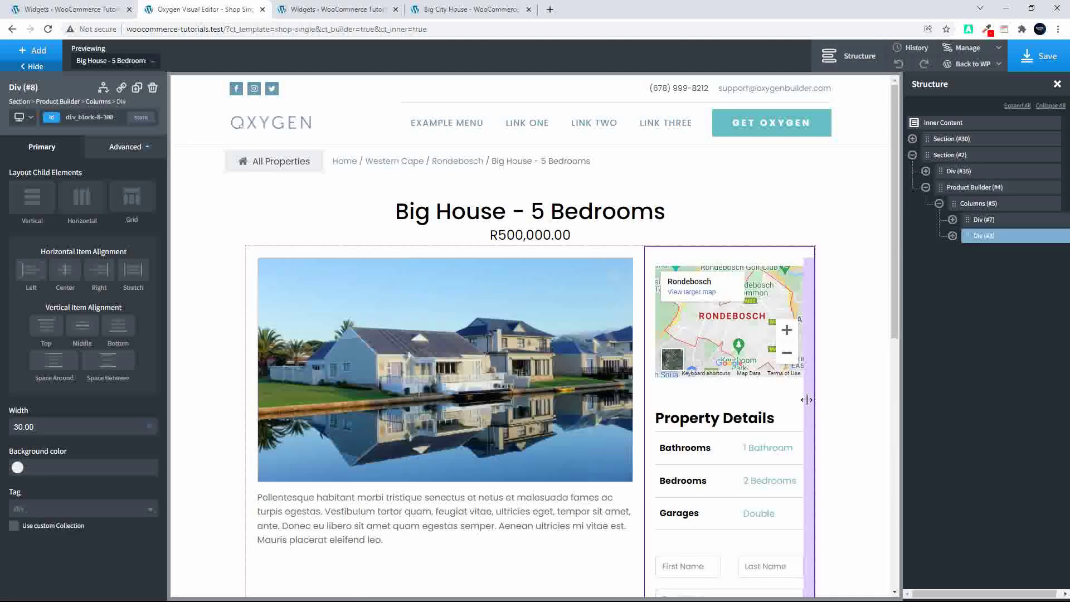
click(952, 237)
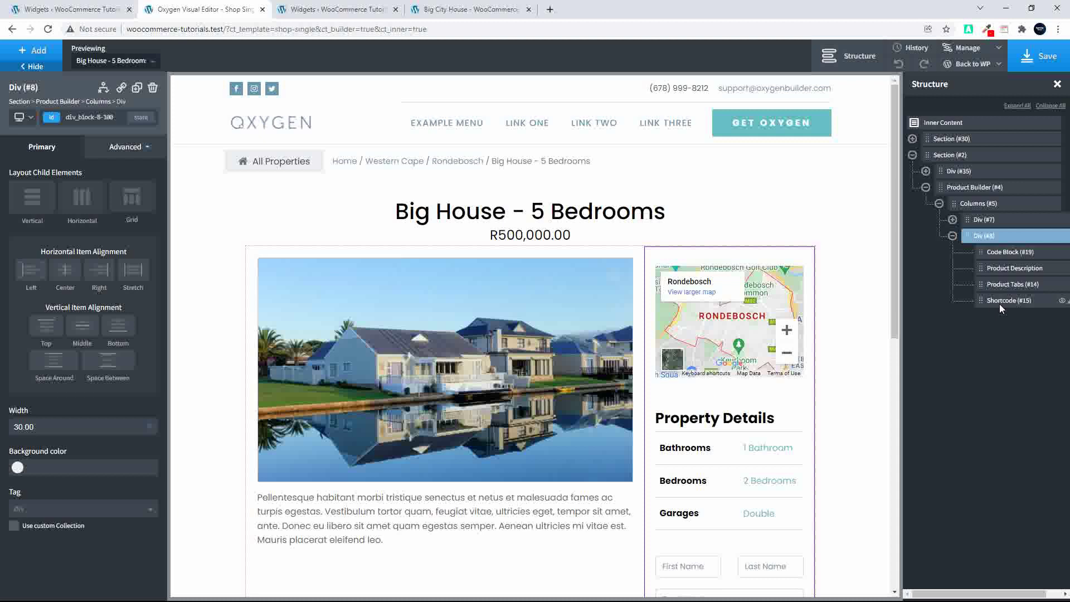
click(24, 58)
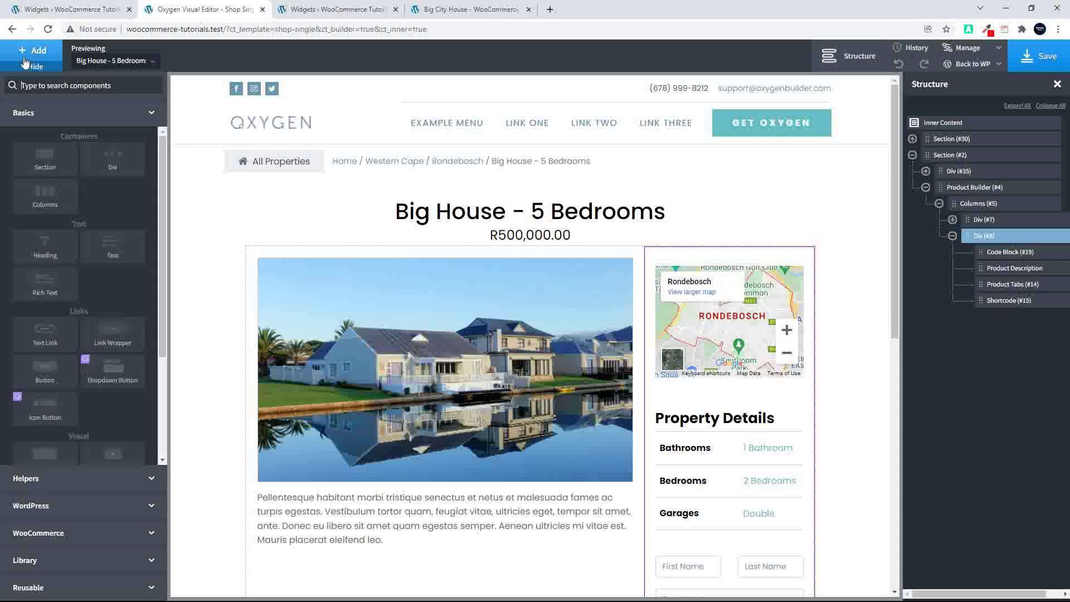
click(78, 505)
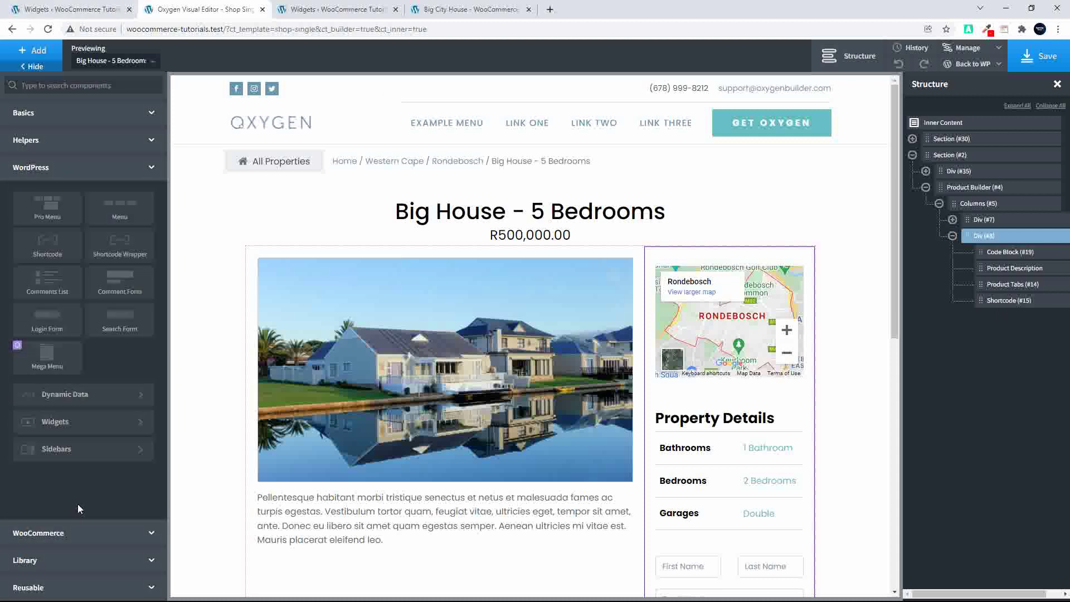
click(36, 448)
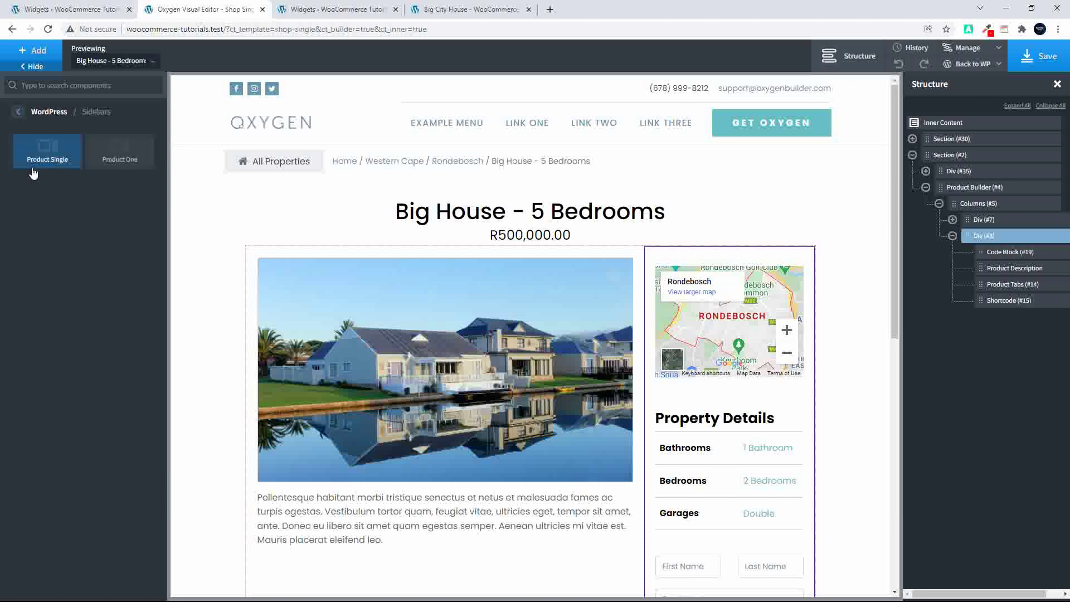
click(47, 160)
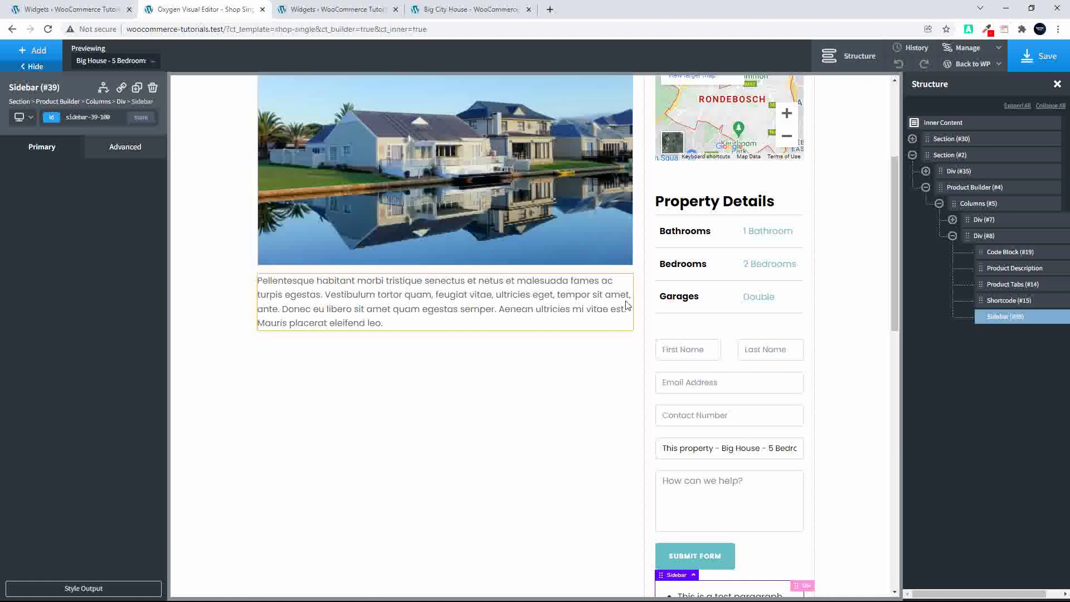
- Review the Product Single sidebar below the contact form on the canvas and save the Shop Single template
scroll(700, 316, down, 6)
scroll(706, 329, down, 4)
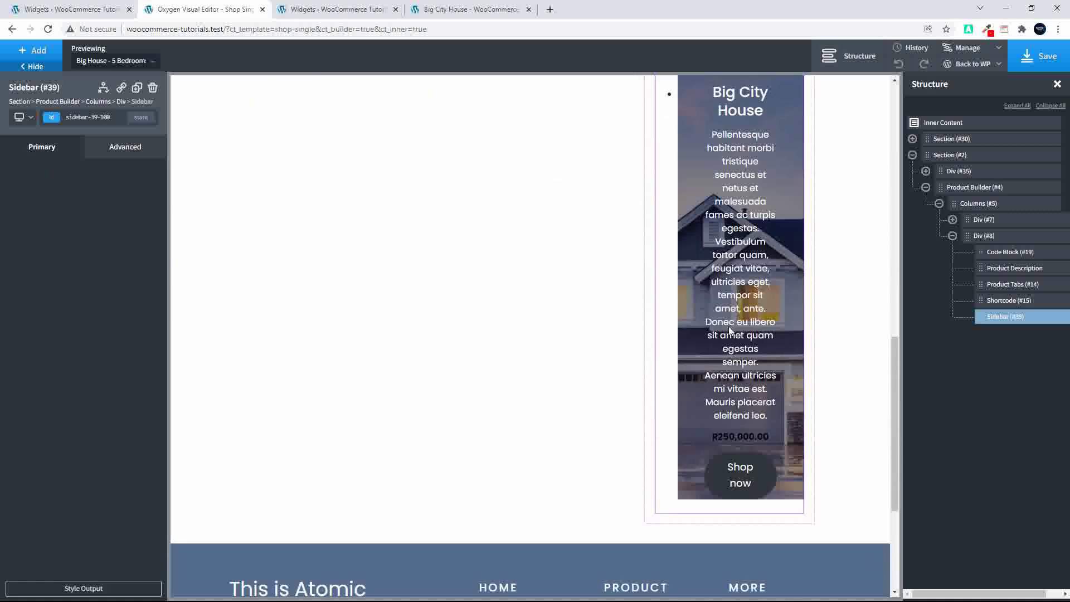
scroll(721, 329, up, 3)
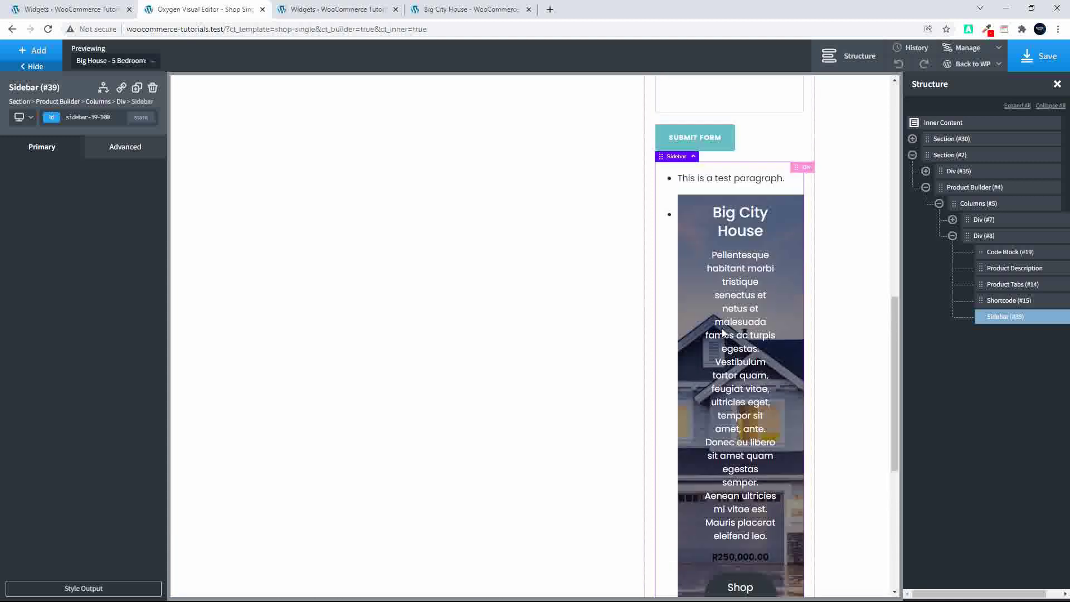
click(1025, 56)
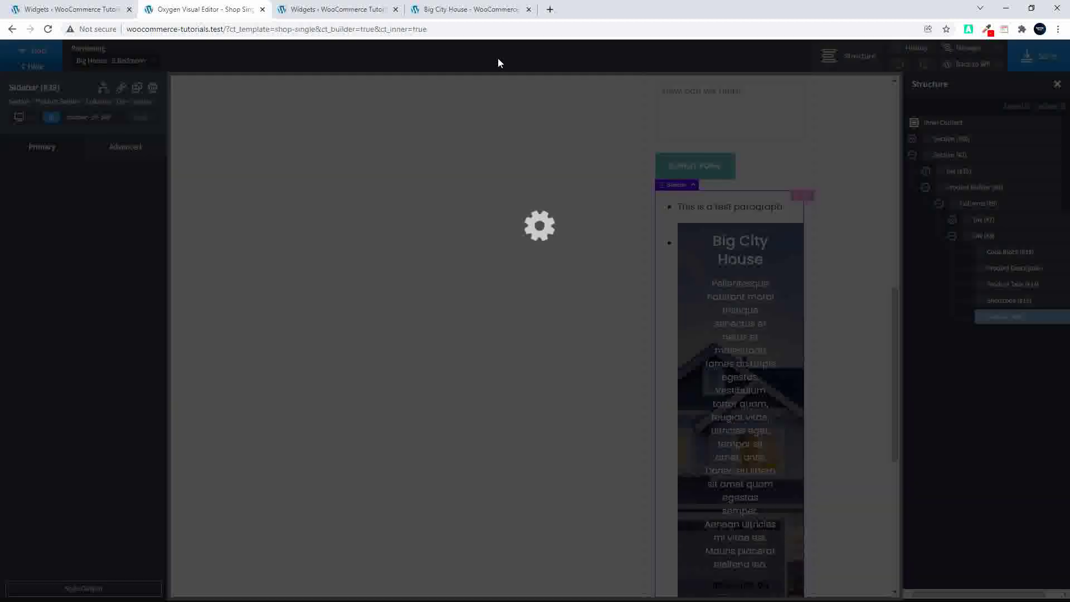
- Reload the live Big City House page and examine the sidebar paragraph and featured product below the contact form
click(458, 11)
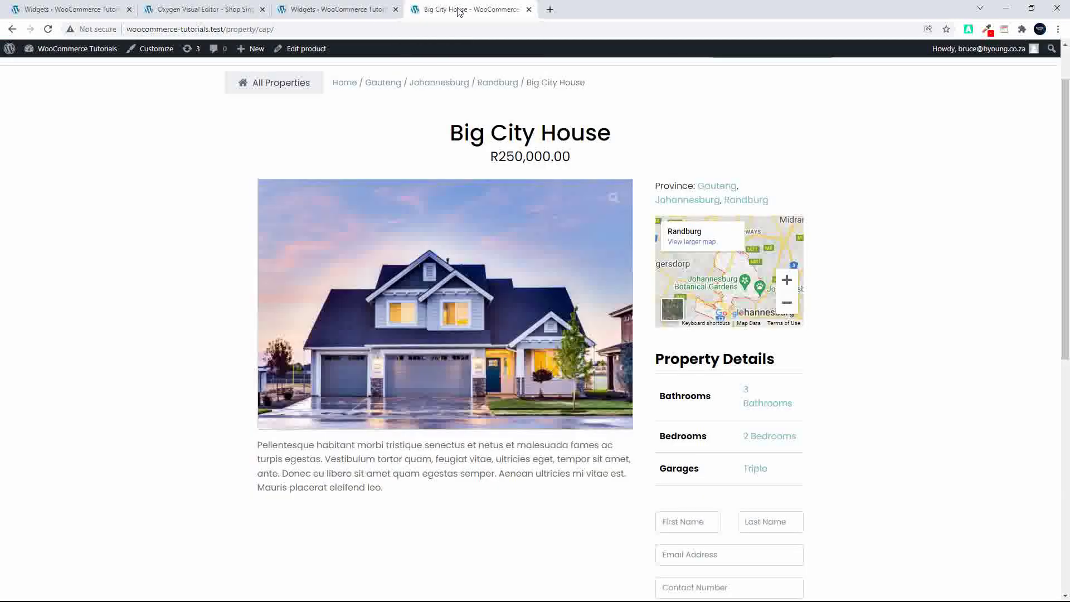
click(47, 28)
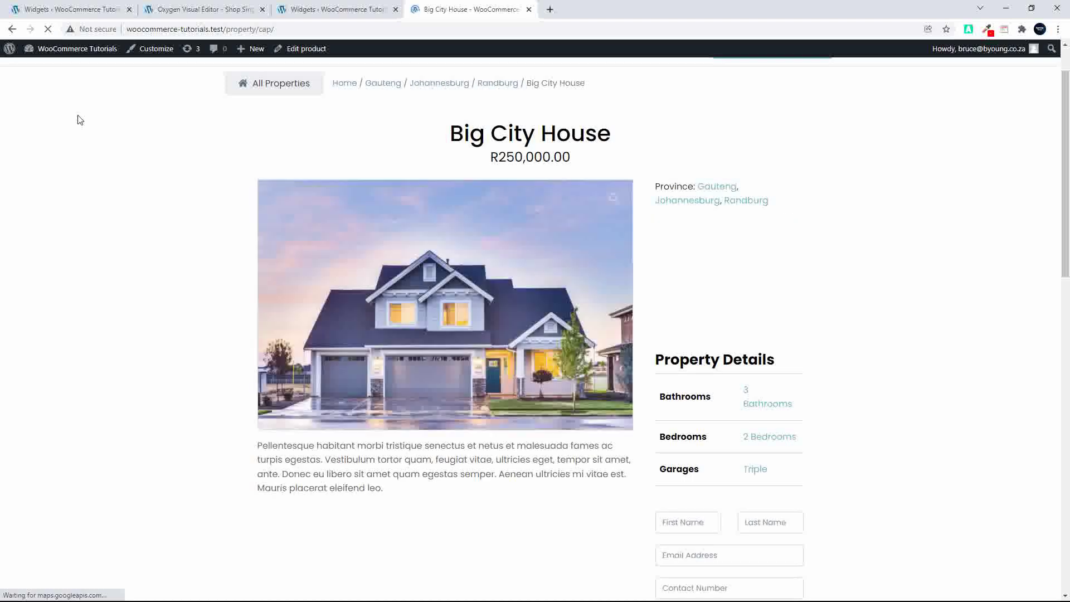
scroll(79, 182, down, 2)
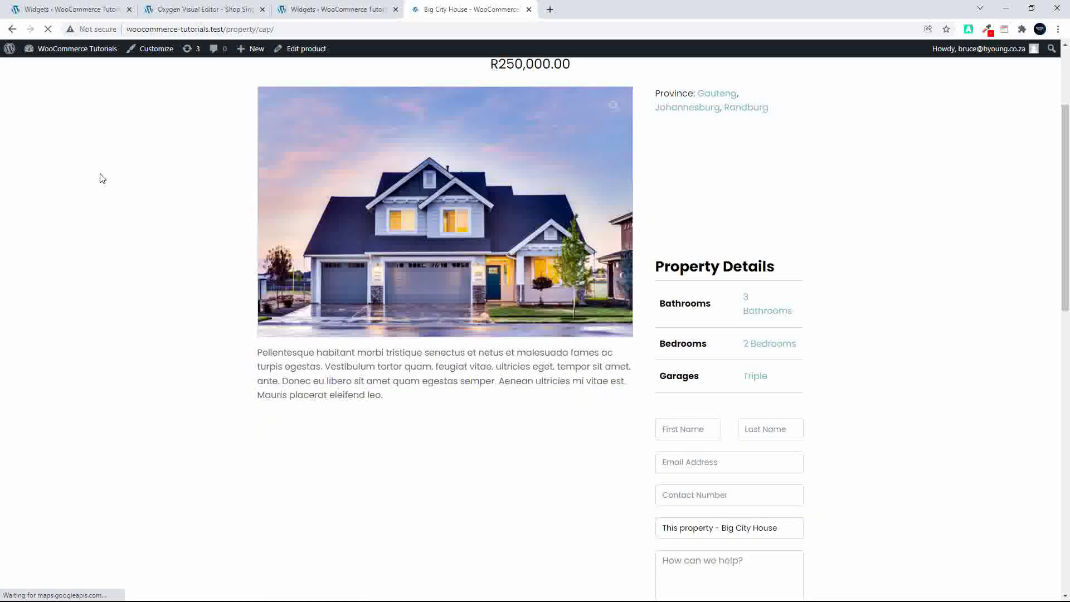
scroll(100, 178, down, 10)
scroll(105, 177, down, 2)
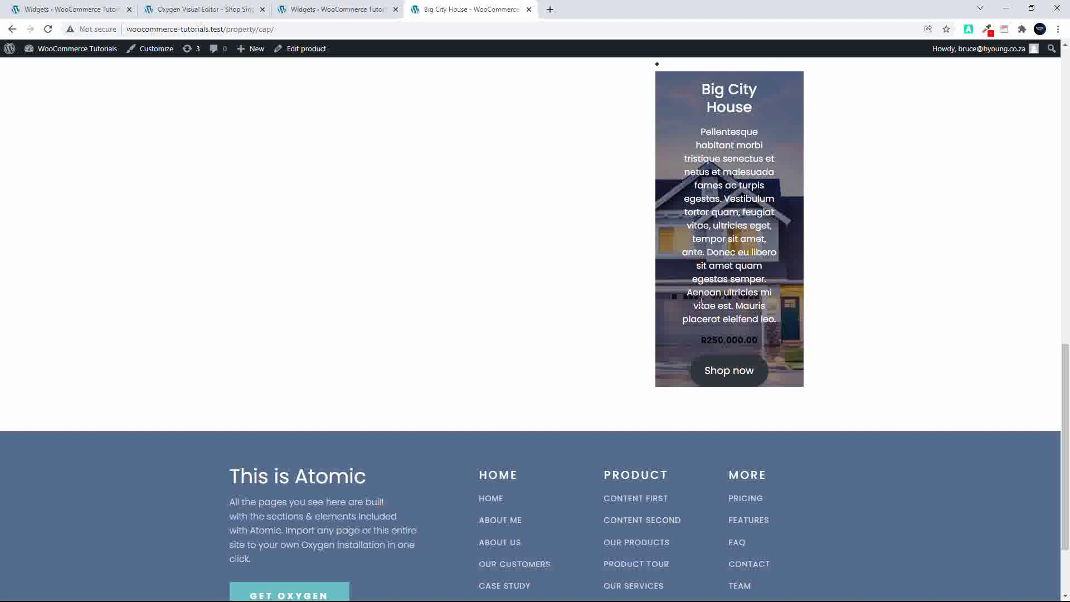
scroll(702, 301, down, 1)
scroll(701, 301, up, 3)
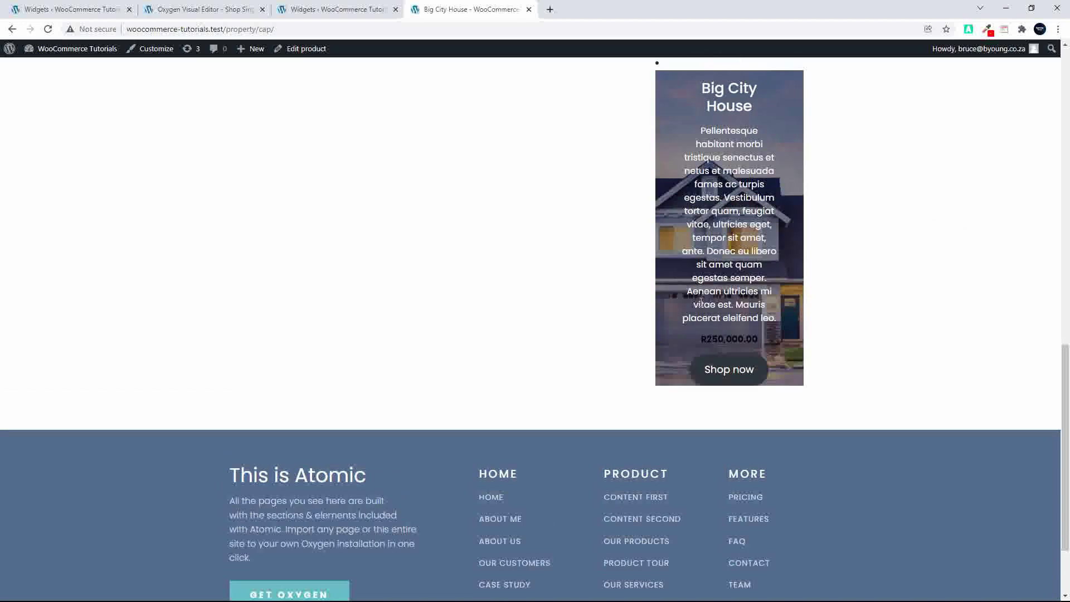
scroll(701, 301, up, 2)
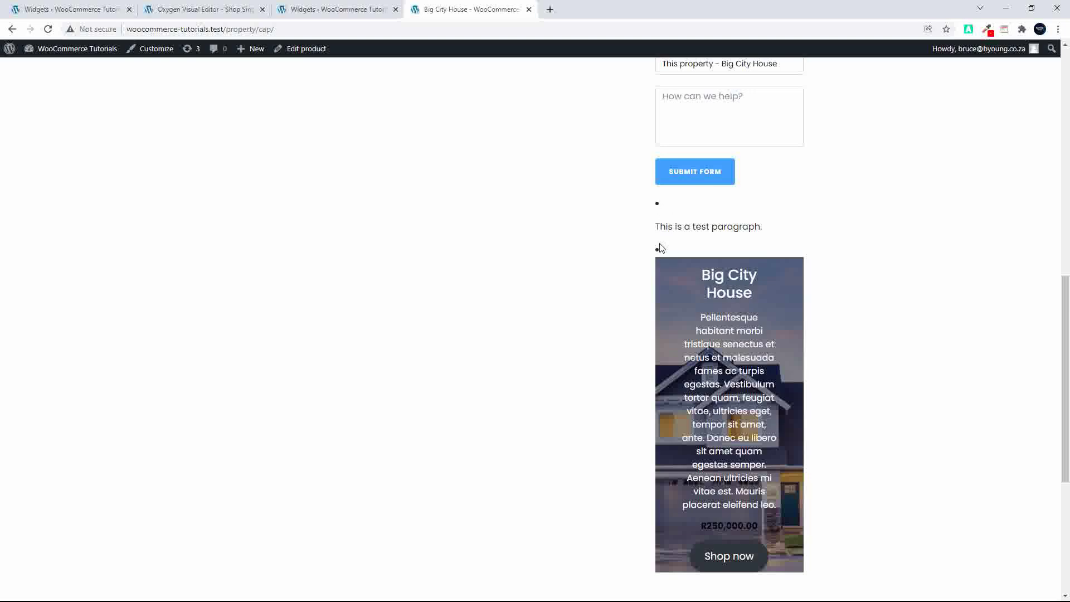
scroll(683, 266, up, 1)
scroll(694, 328, down, 5)
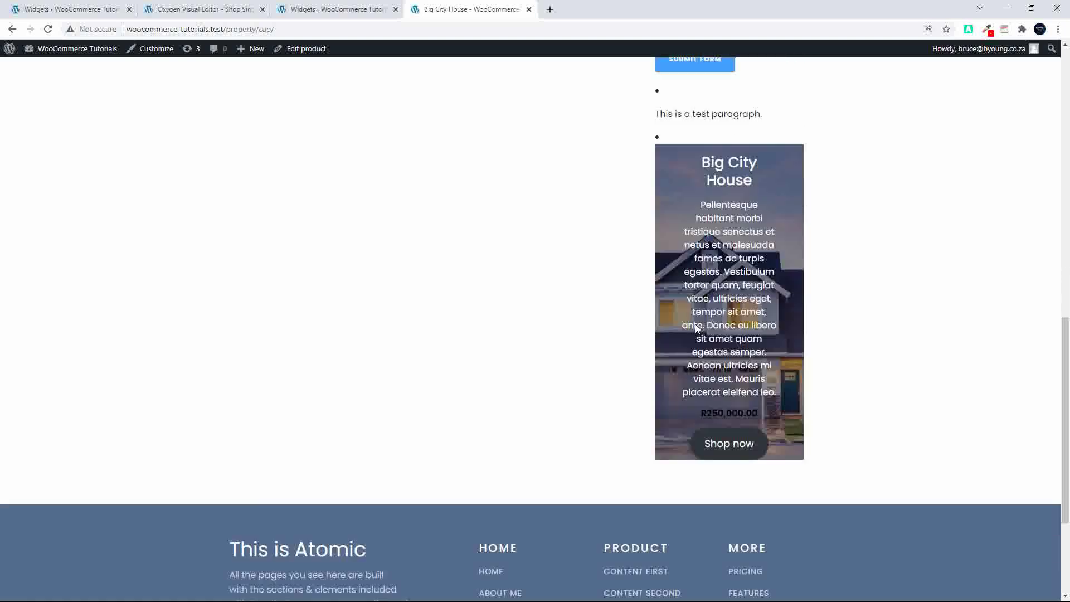
scroll(694, 328, up, 12)
scroll(695, 326, down, 8)
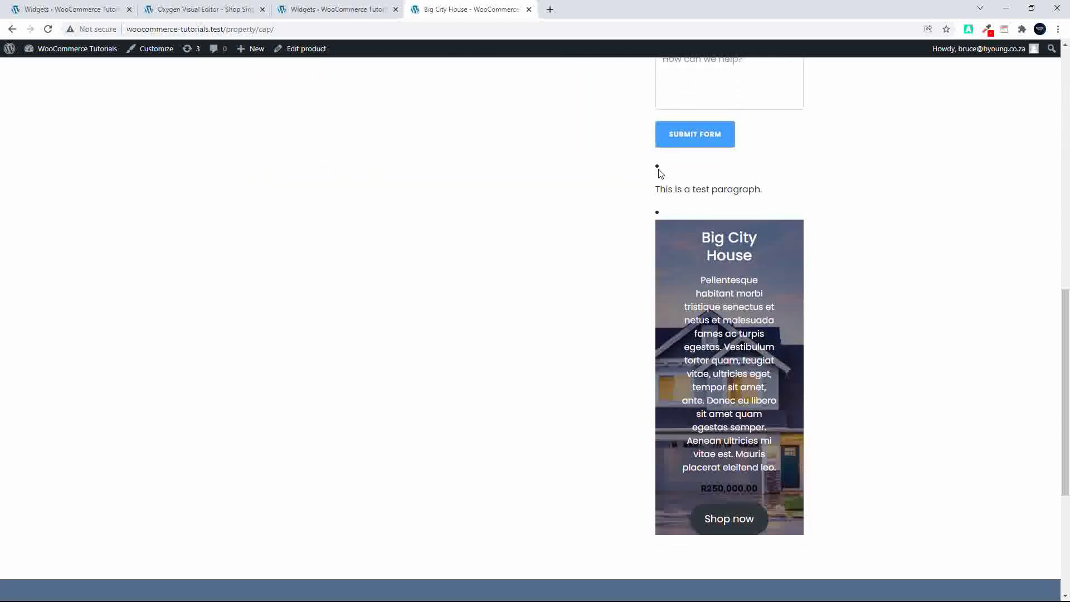
- Inspect the bullet above the test paragraph and add an li#block-5 style rule with list-style set to none
right_click(658, 168)
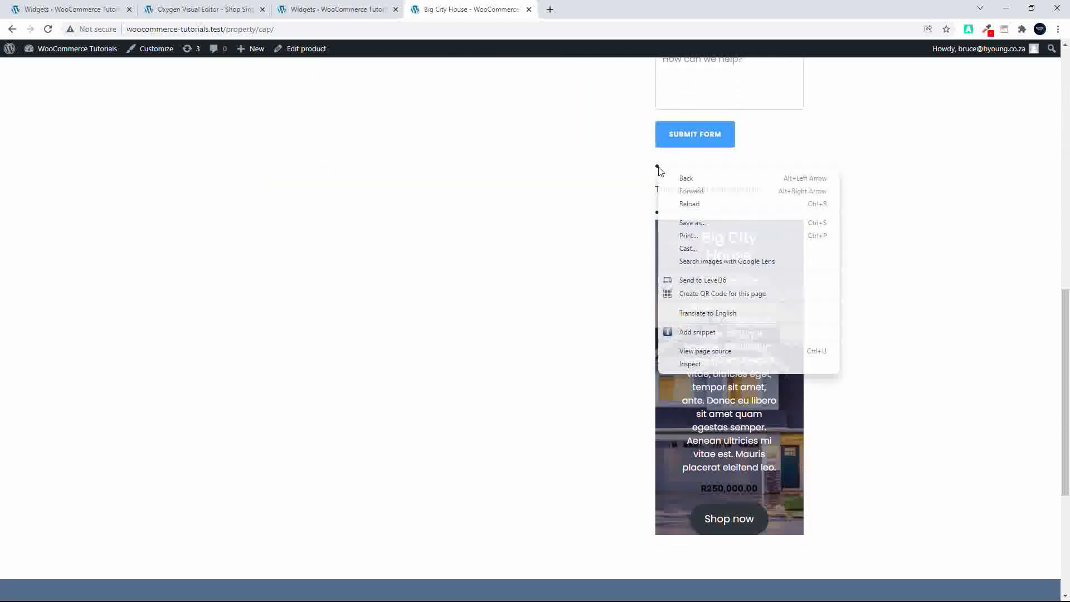
click(727, 363)
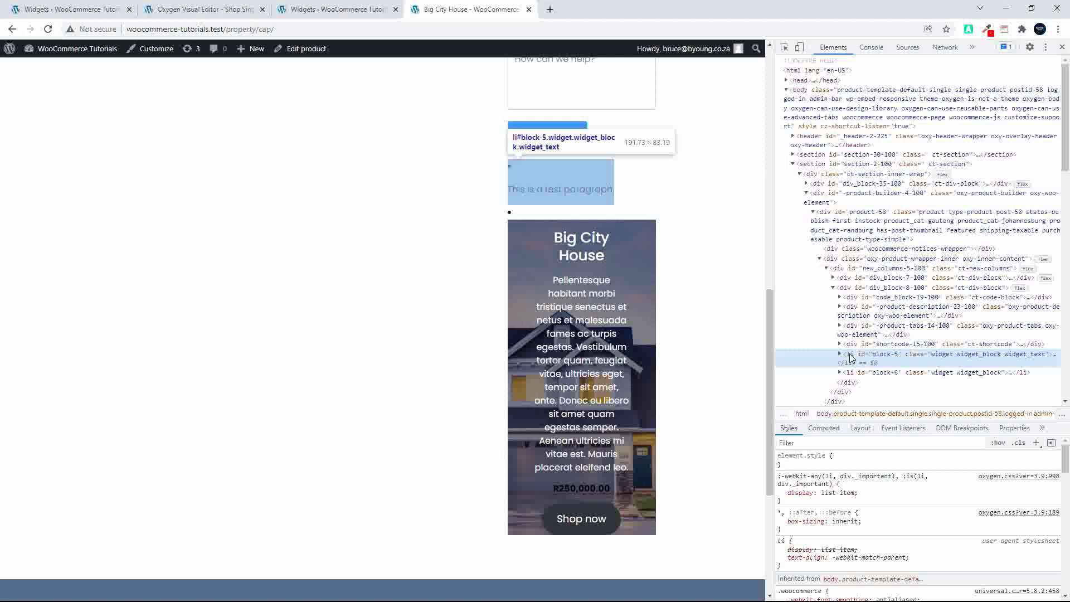
click(1036, 442)
click(836, 485)
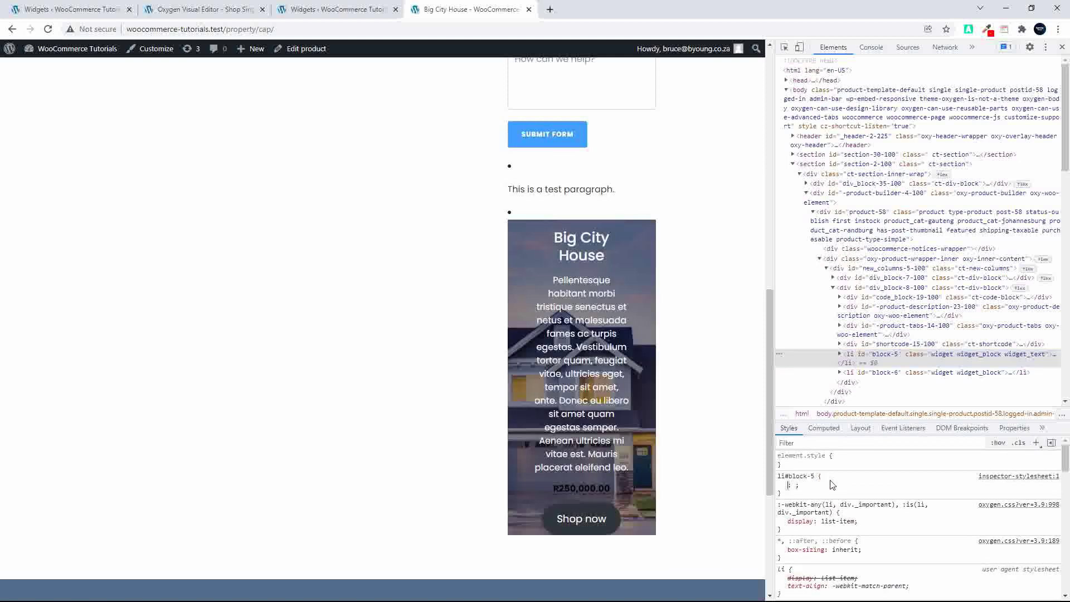
text(list)
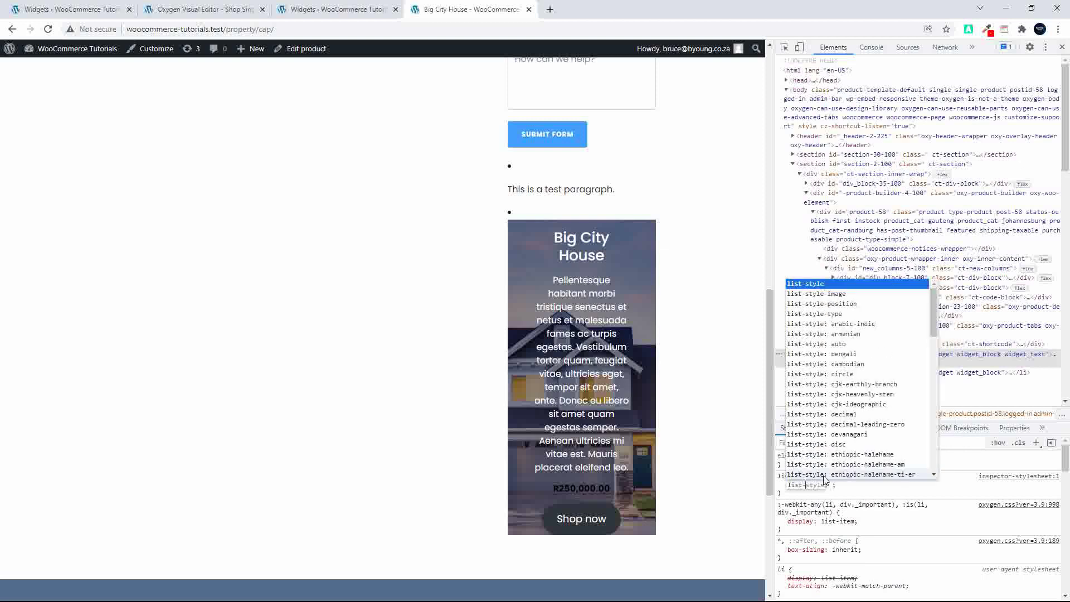
key(Tab)
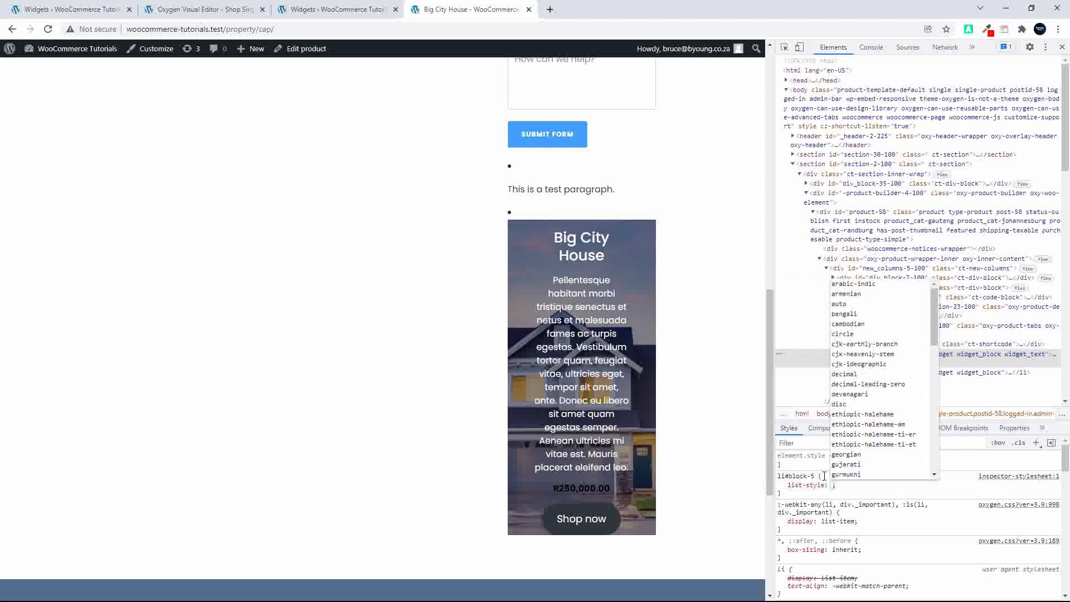
scroll(858, 436, down, 7)
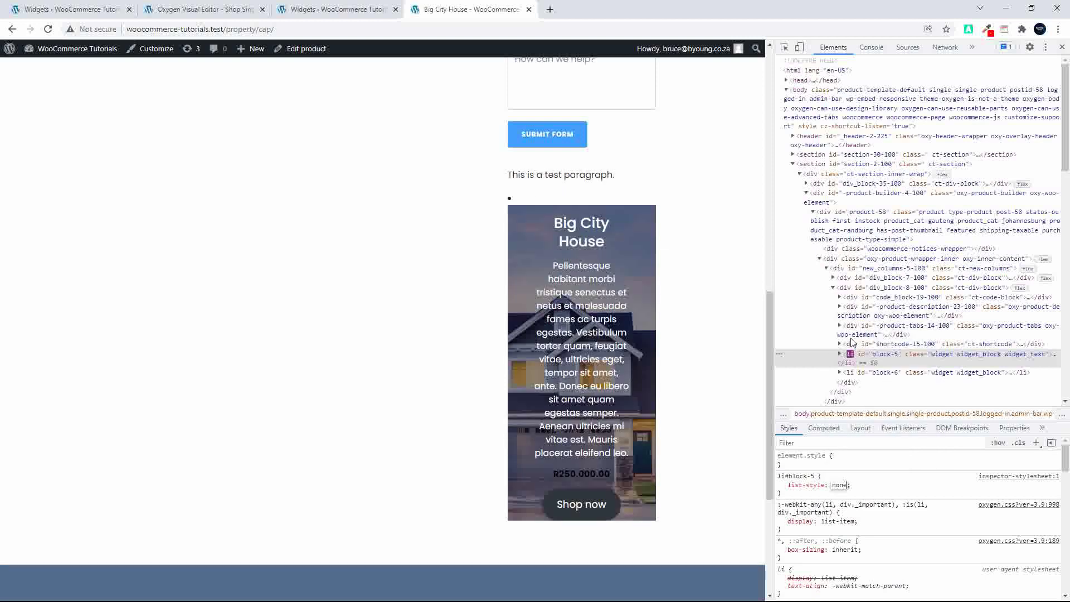
click(851, 337)
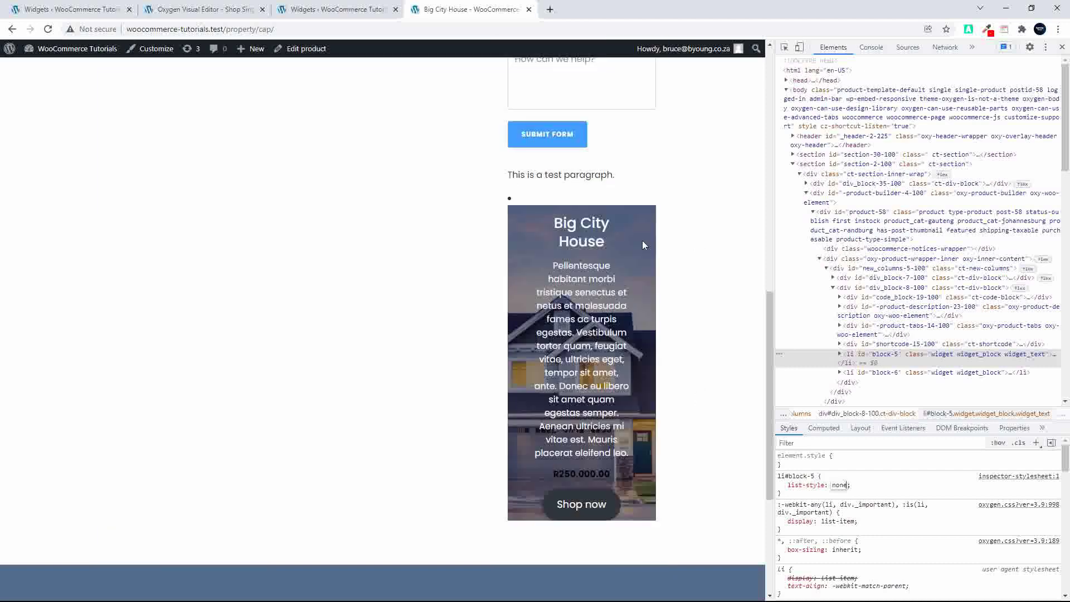
- Compare the two sidebar list items in the page markup and change the new rule's selector to .widget
click(851, 371)
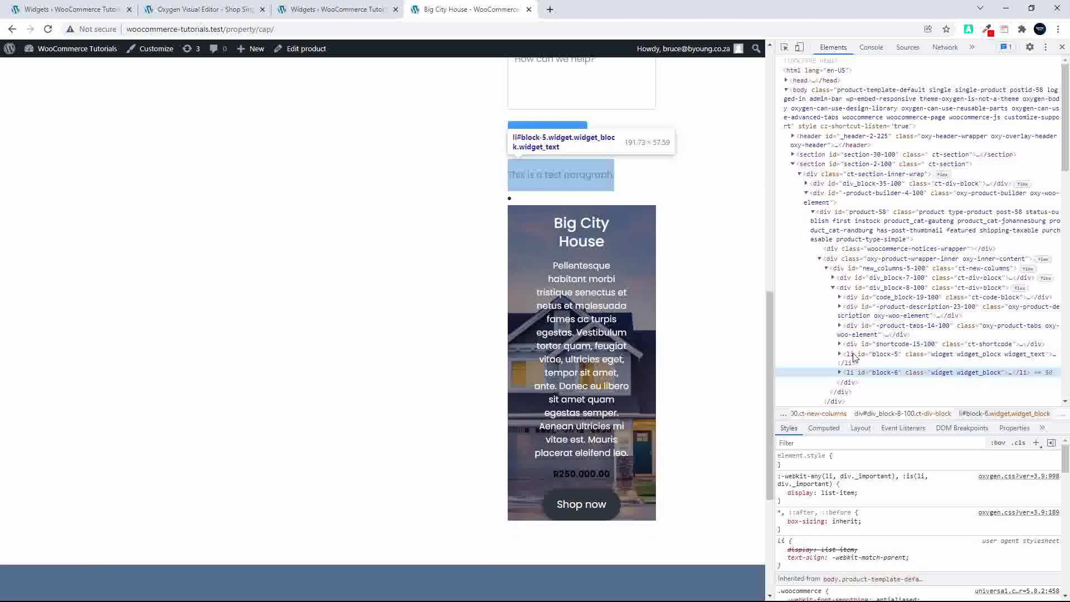
click(855, 355)
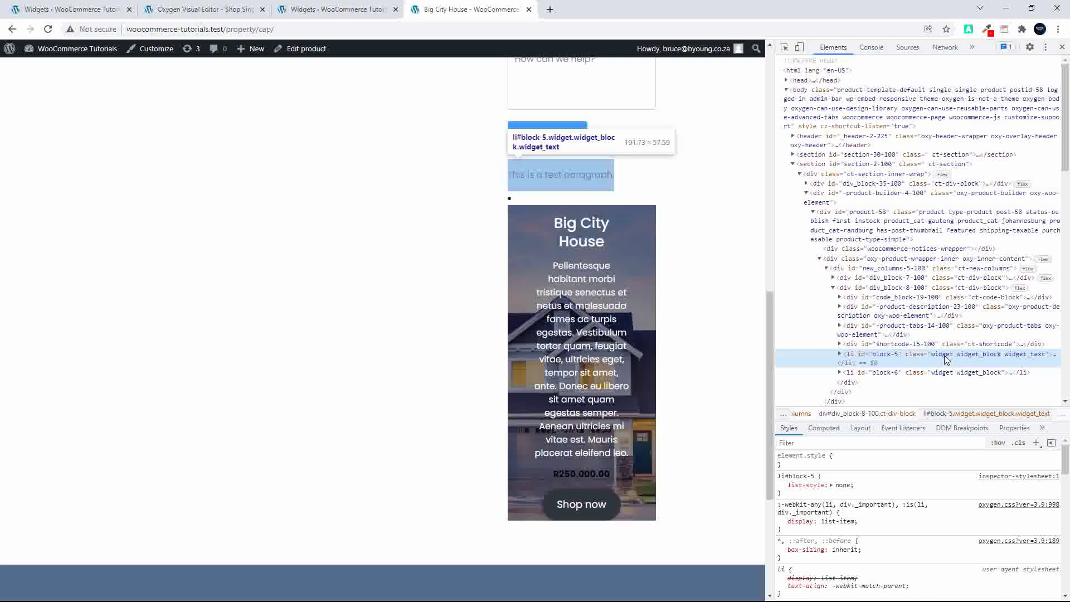
click(797, 476)
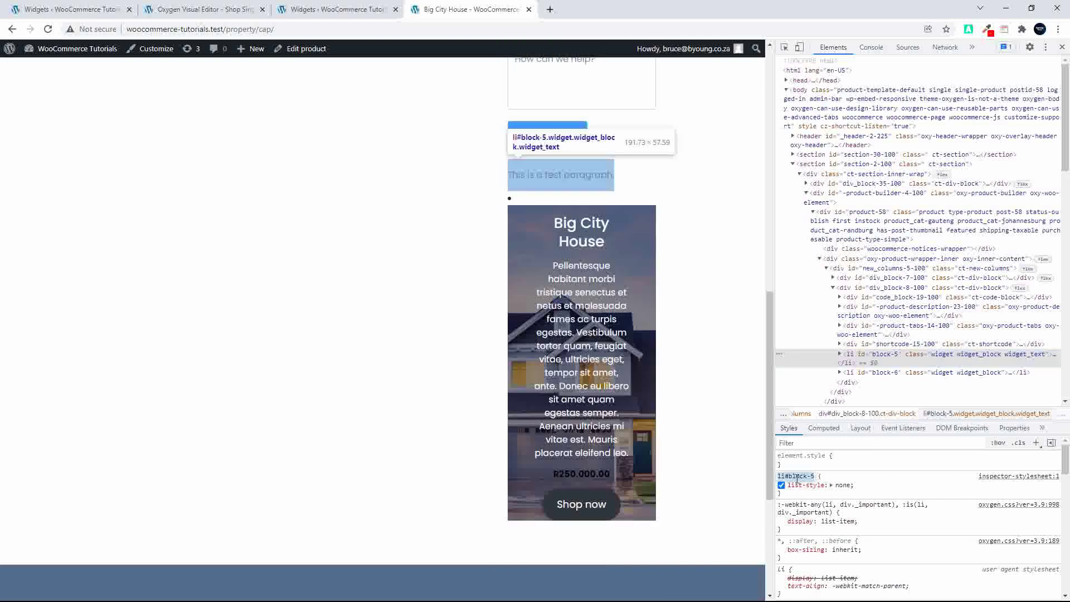
text(.widget)
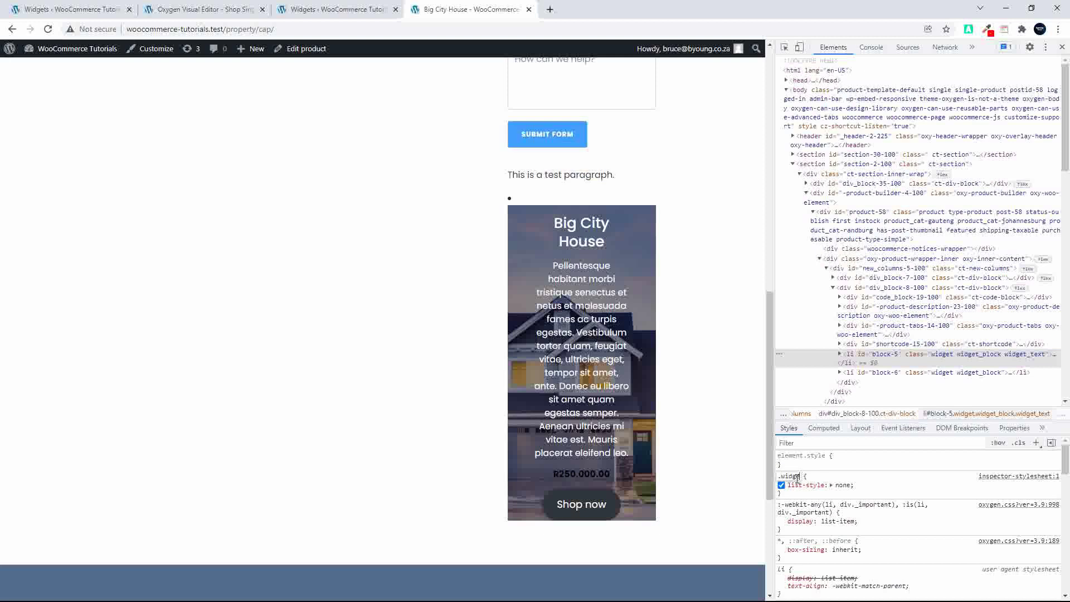
key(Return)
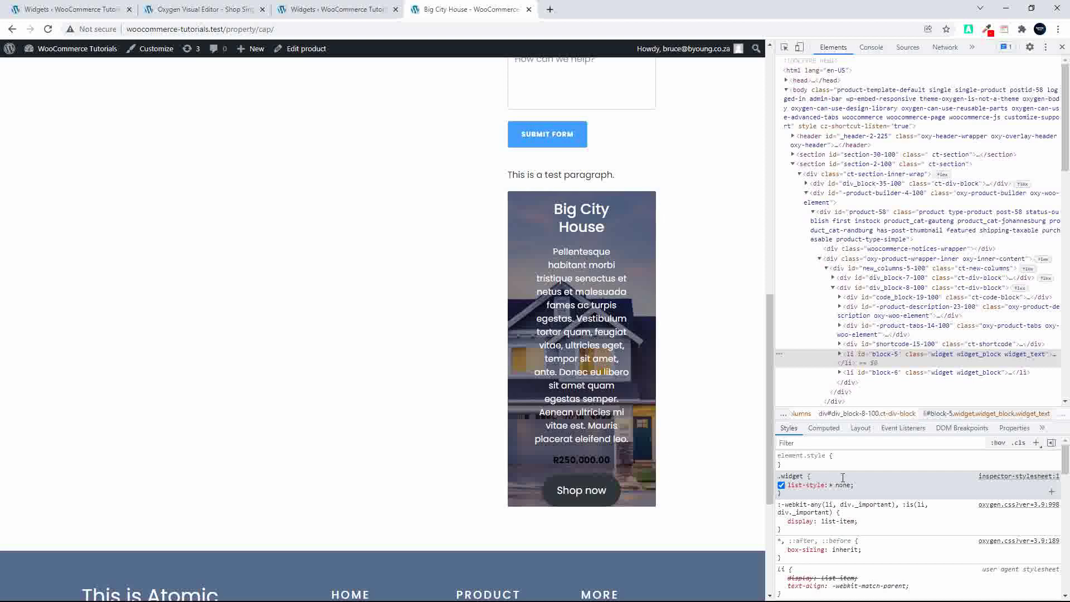
- Copy the .widget list-style rule to the end of Oxygen's CustomProduct stylesheet and save the Shop Single template
click(873, 482)
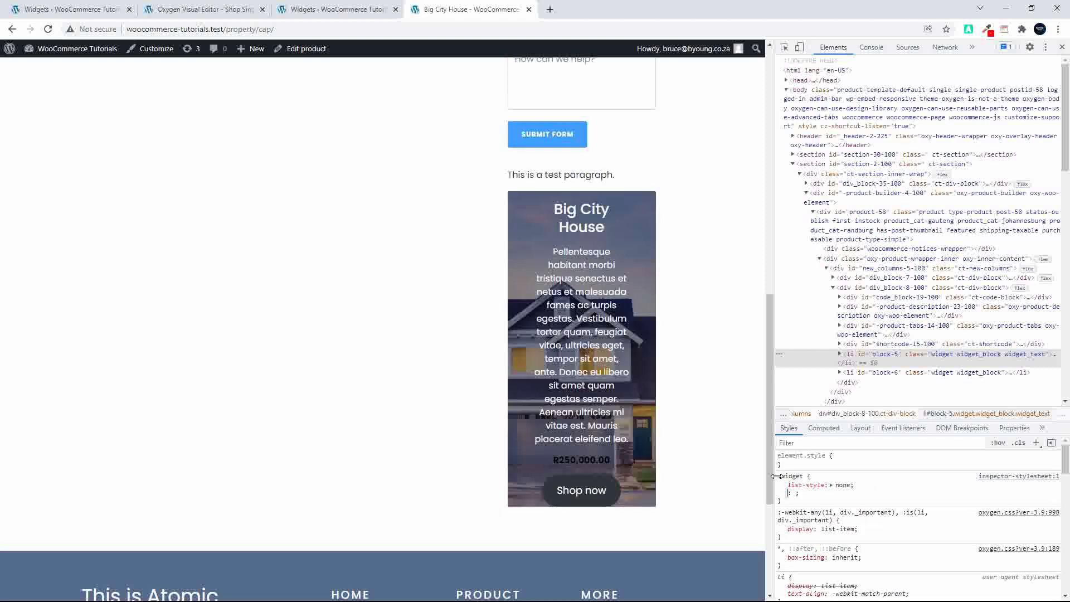
drag(779, 476, 800, 493)
key(ctrl+c)
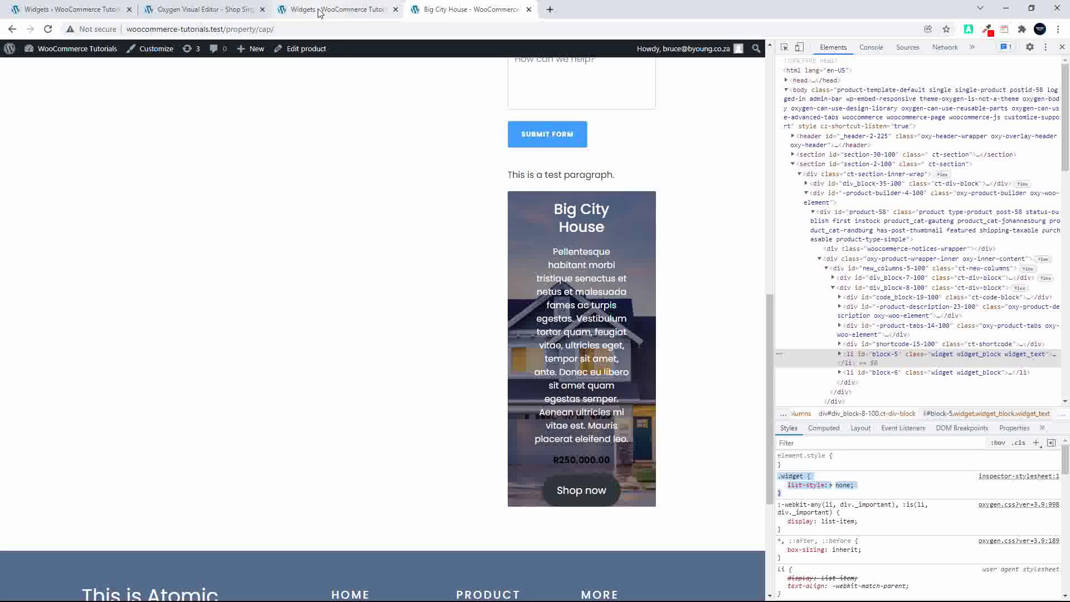
click(199, 9)
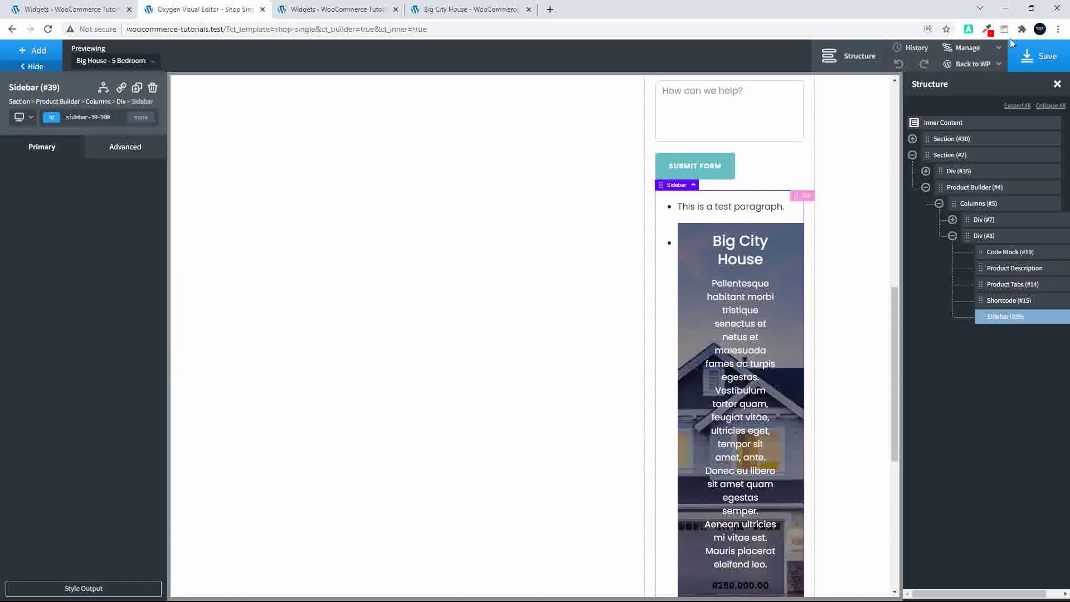
click(967, 48)
click(968, 82)
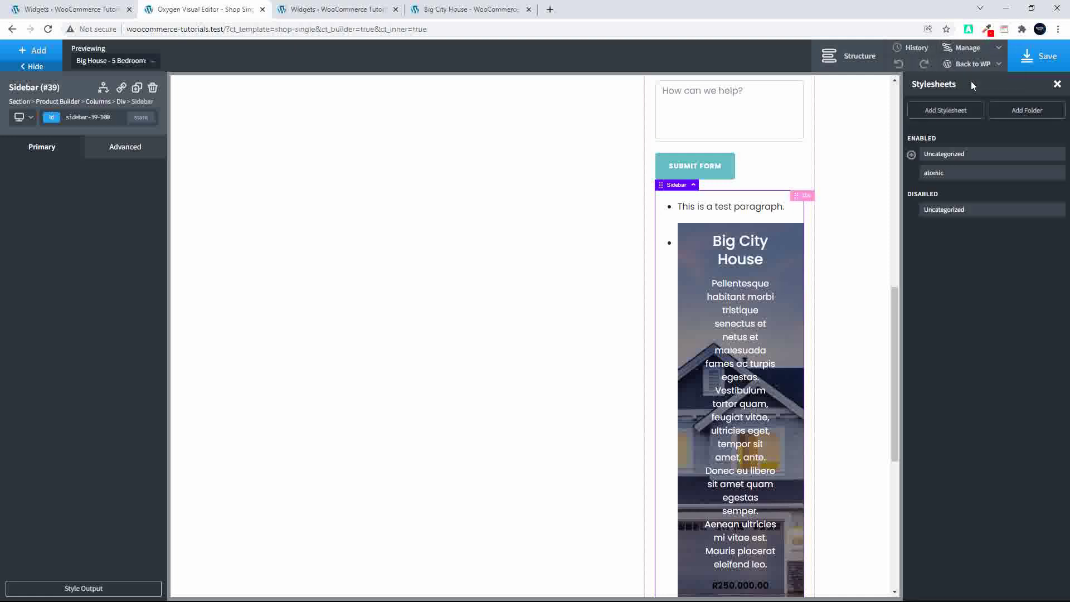
click(911, 155)
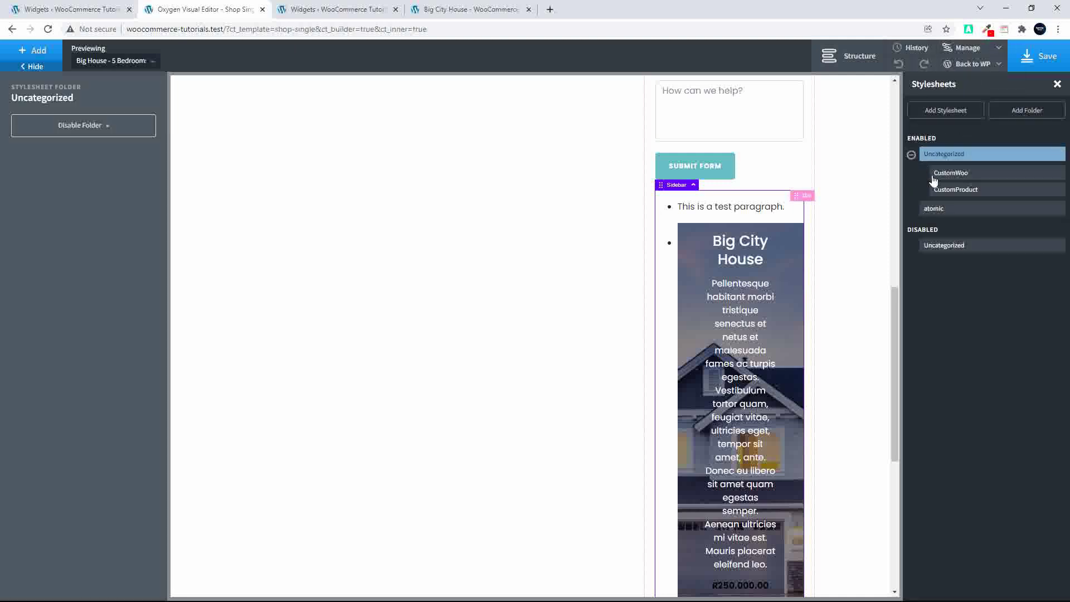
click(946, 191)
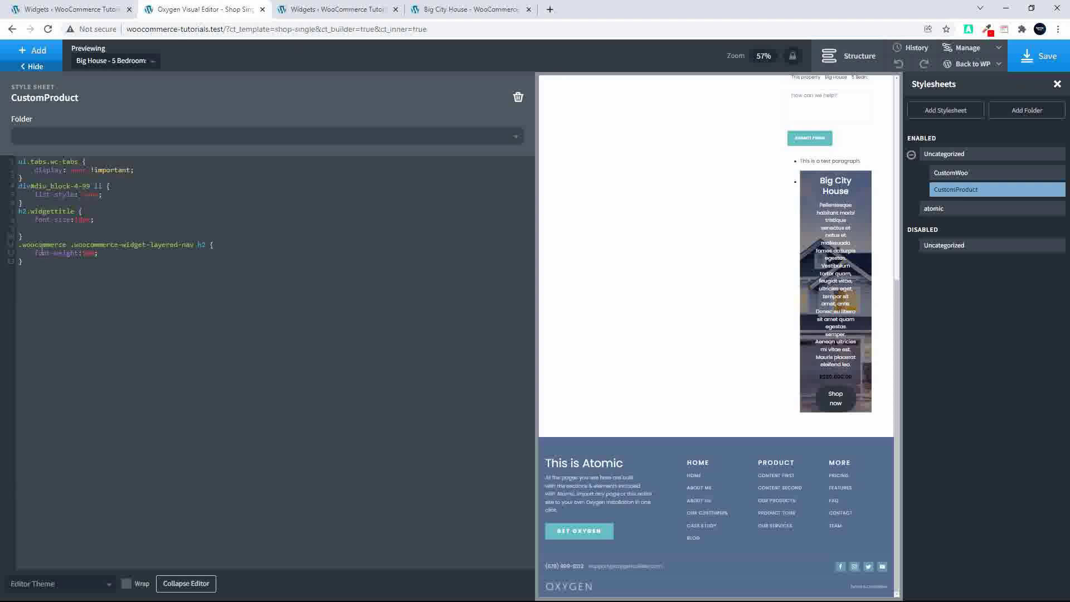
key(ctrl+v)
click(1038, 62)
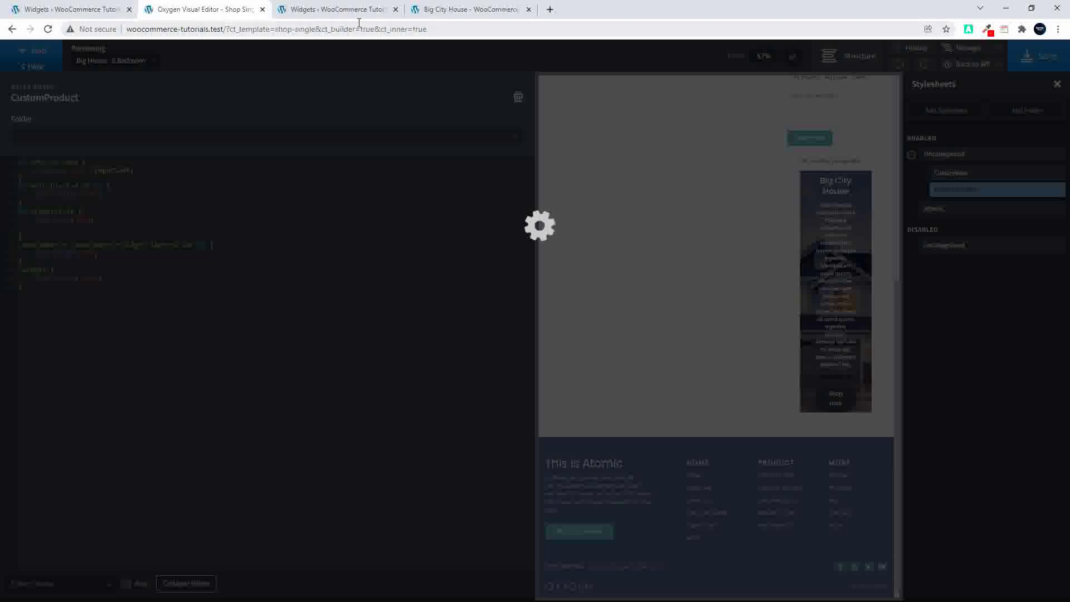
- Reload the live Big City House page and check the sidebar items below the contact form for bullets
click(477, 10)
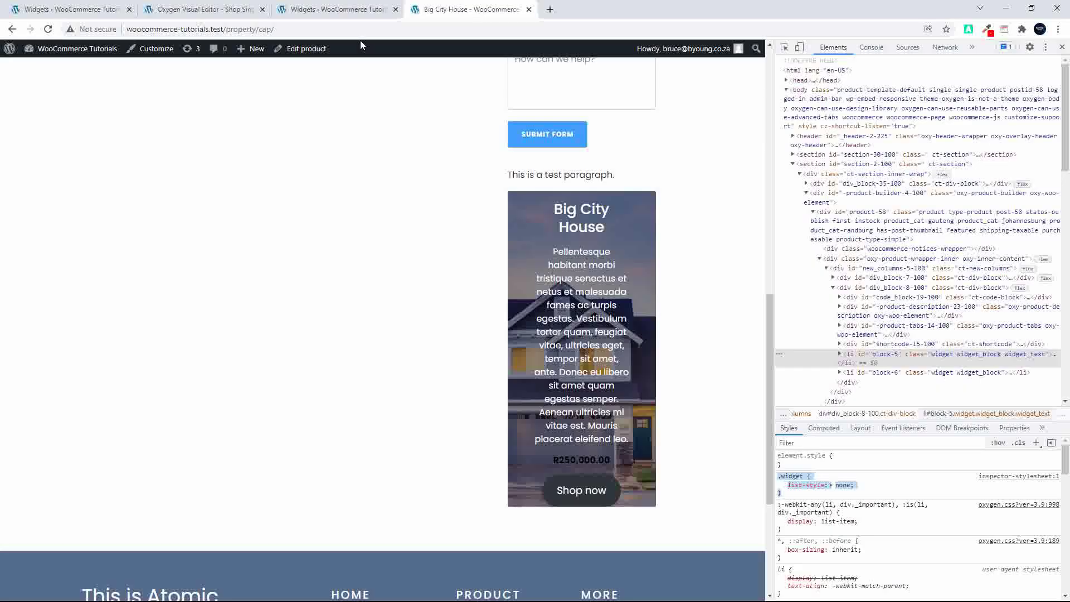
click(47, 29)
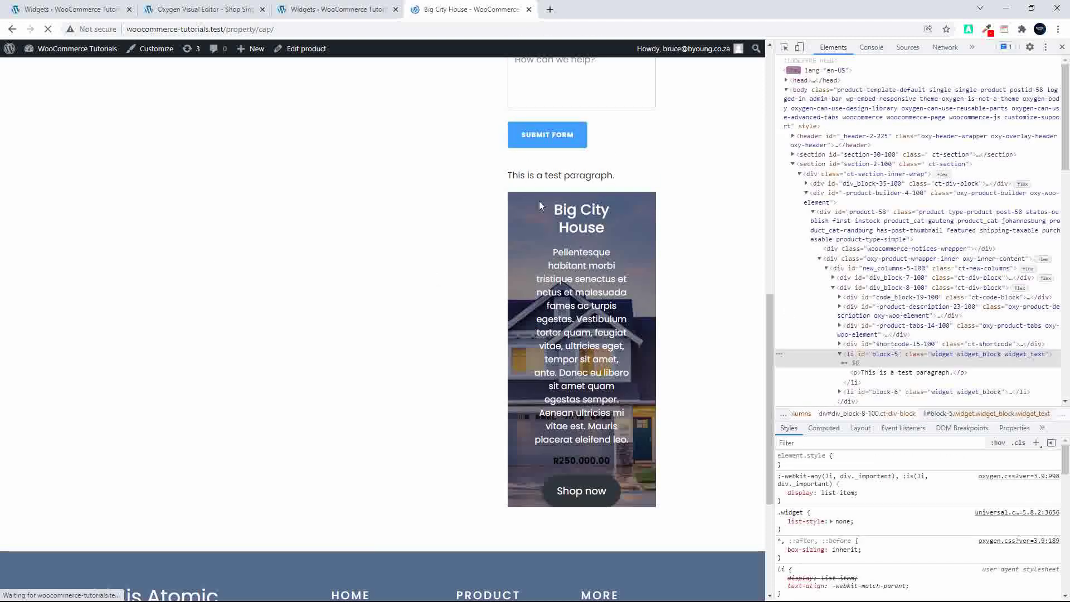
scroll(577, 243, up, 10)
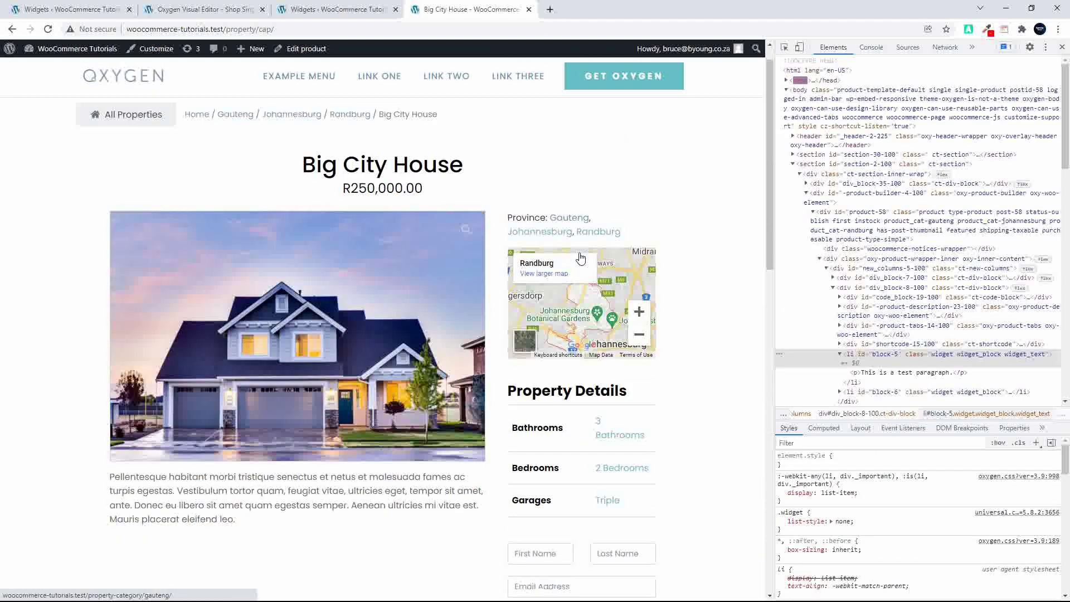
scroll(580, 257, down, 9)
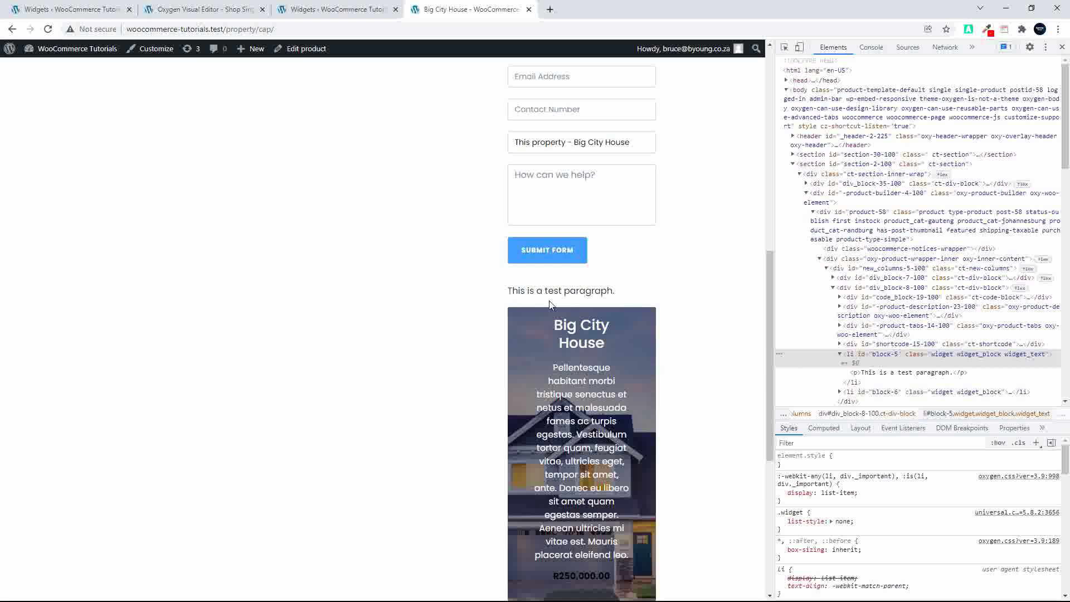
scroll(549, 304, down, 6)
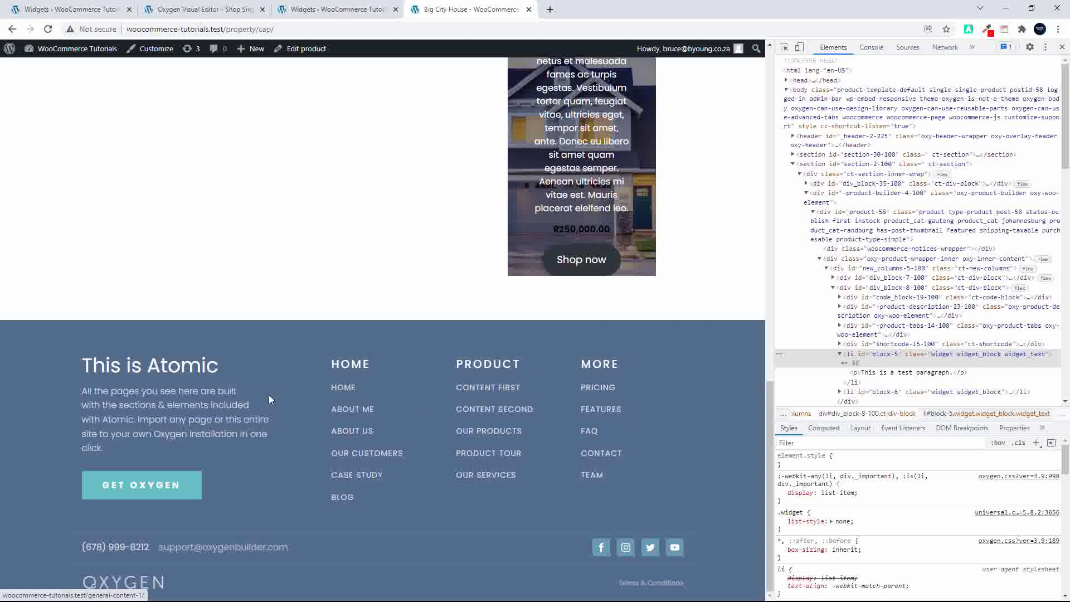
- Examine the footer of the live Big City House page, close the developer tools and return to the page's start
scroll(599, 410, up, 1)
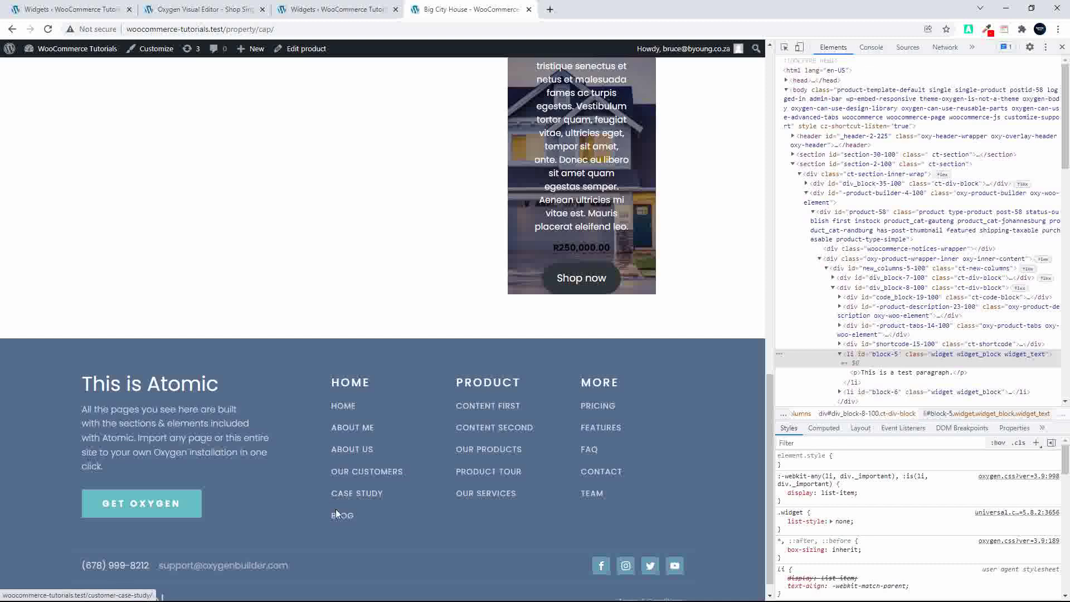
scroll(343, 516, up, 1)
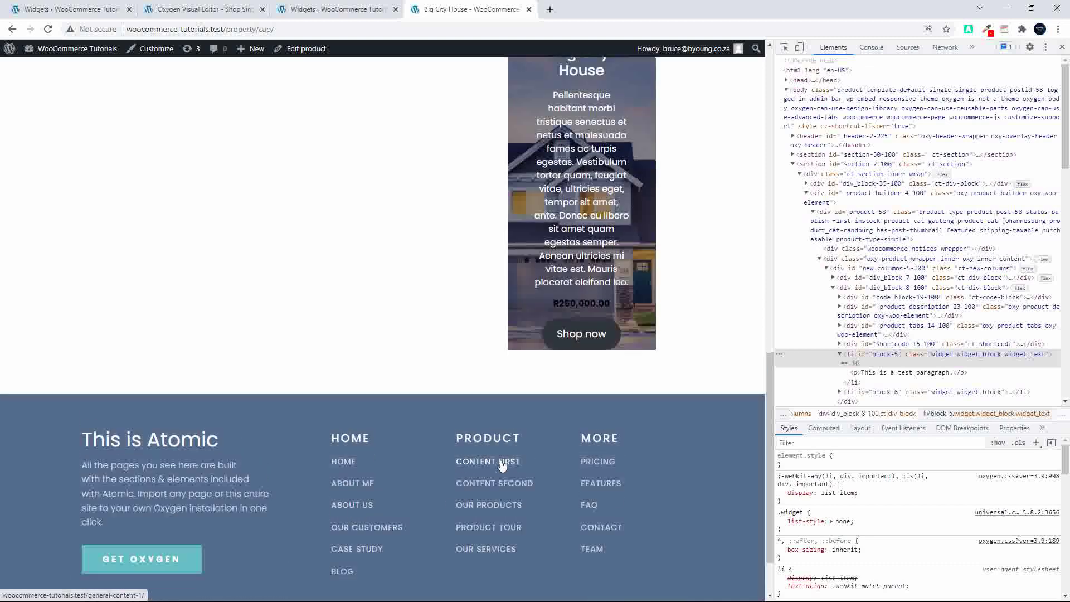
scroll(498, 469, down, 1)
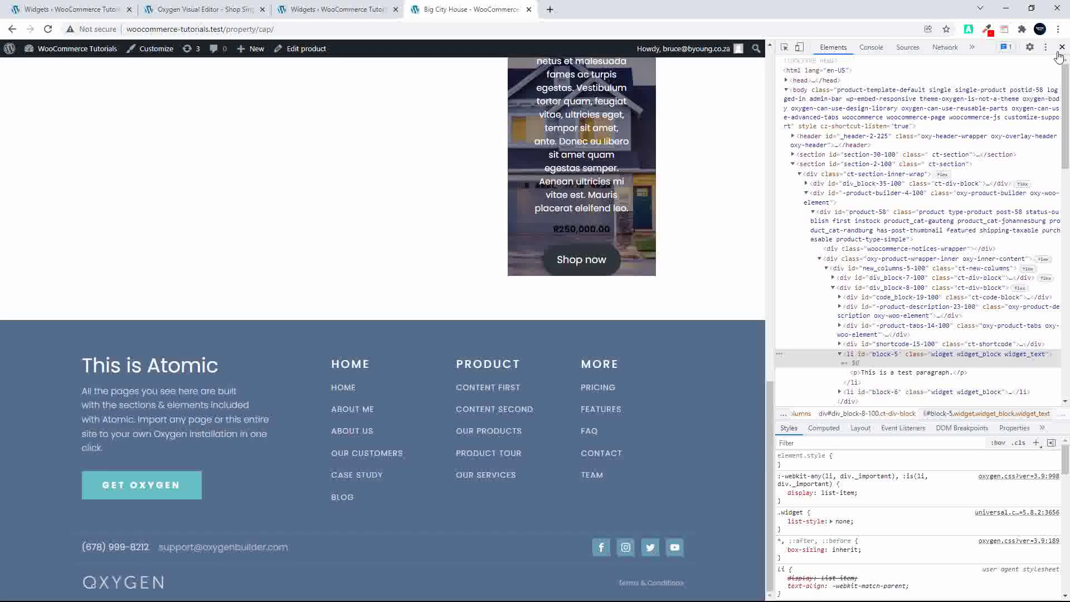
click(1062, 47)
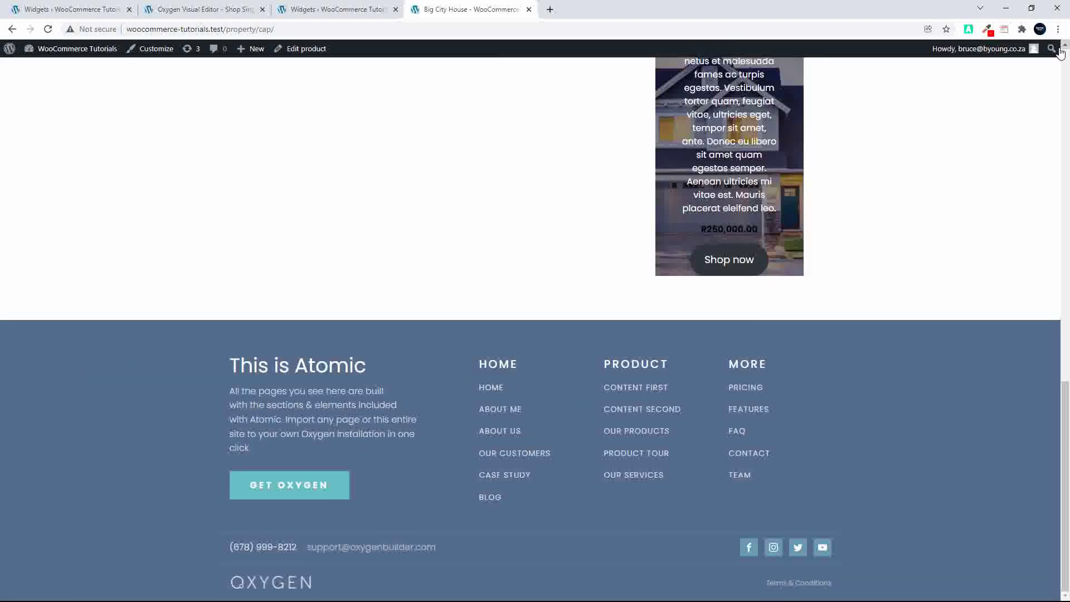
scroll(667, 363, up, 15)
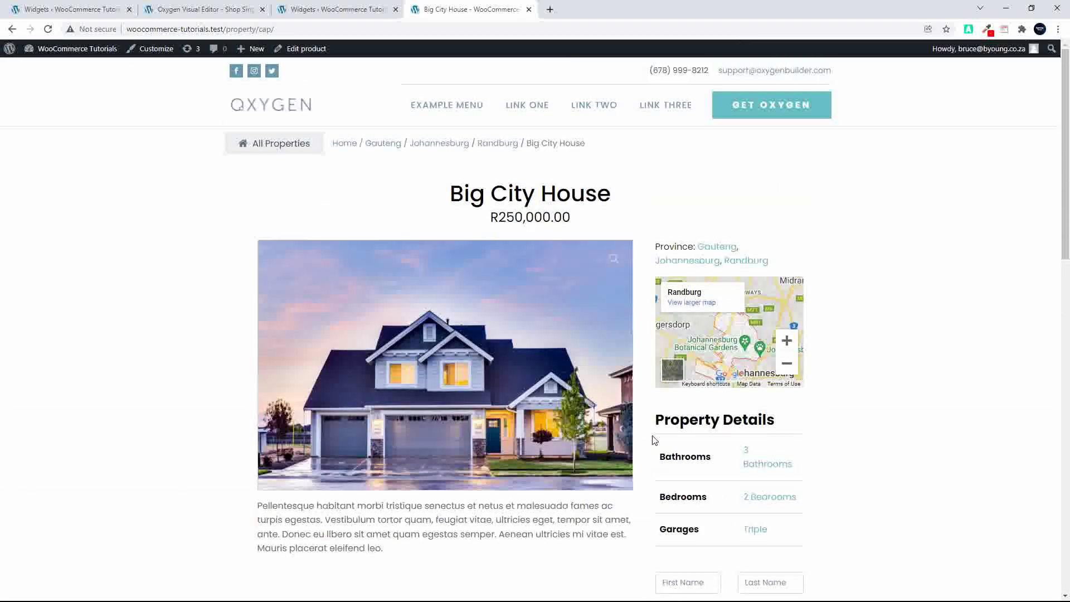
- Leave the Shop Single template's Oxygen editor and go back to its WordPress admin page
click(199, 10)
mouse_move(986, 73)
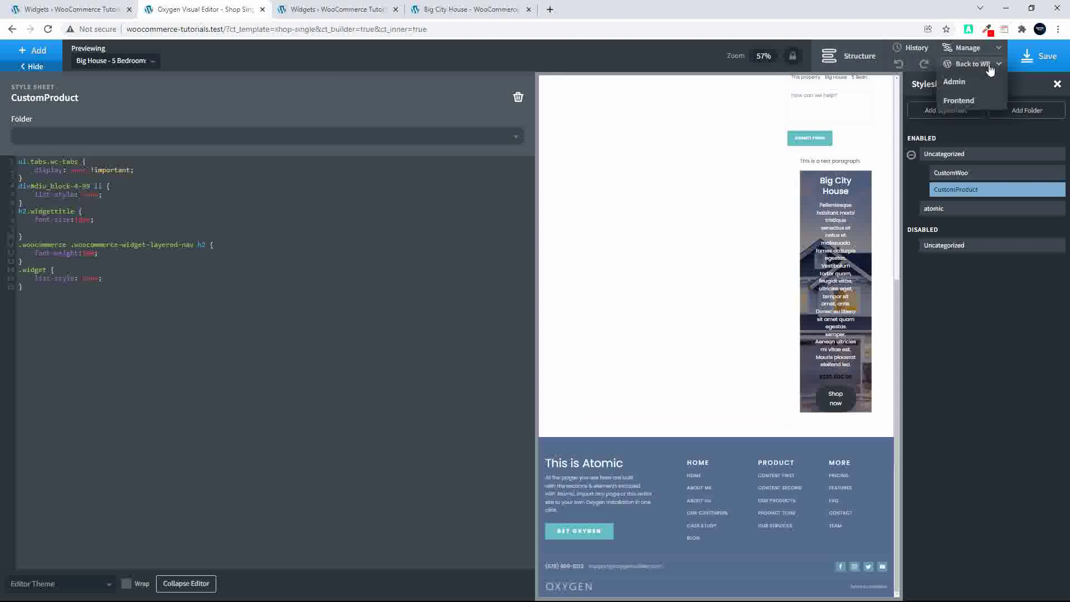
click(958, 84)
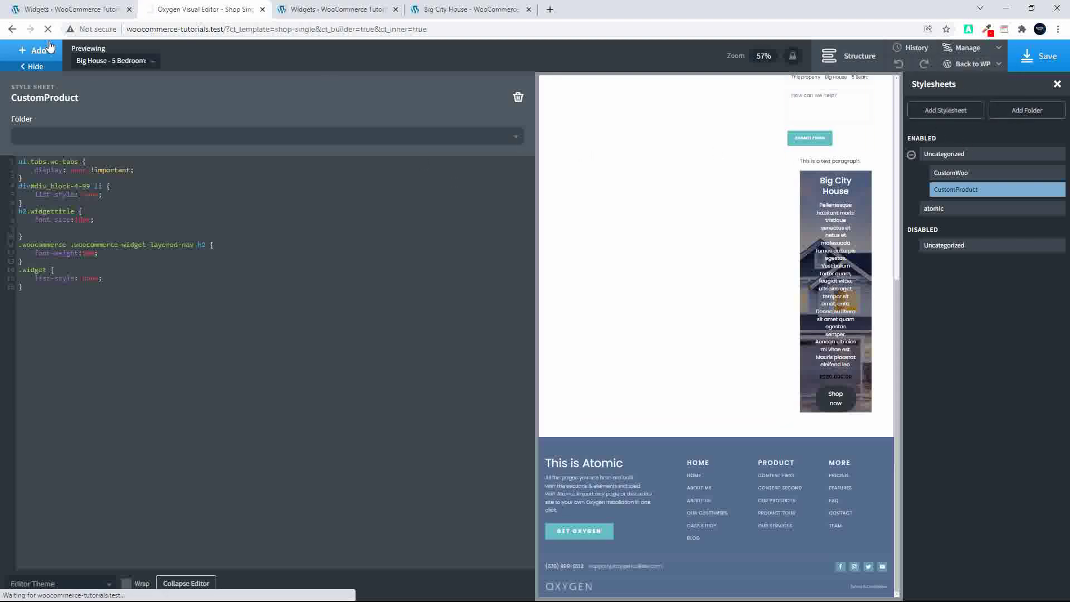
- Create a new widget area named Footer One and publish it
click(65, 9)
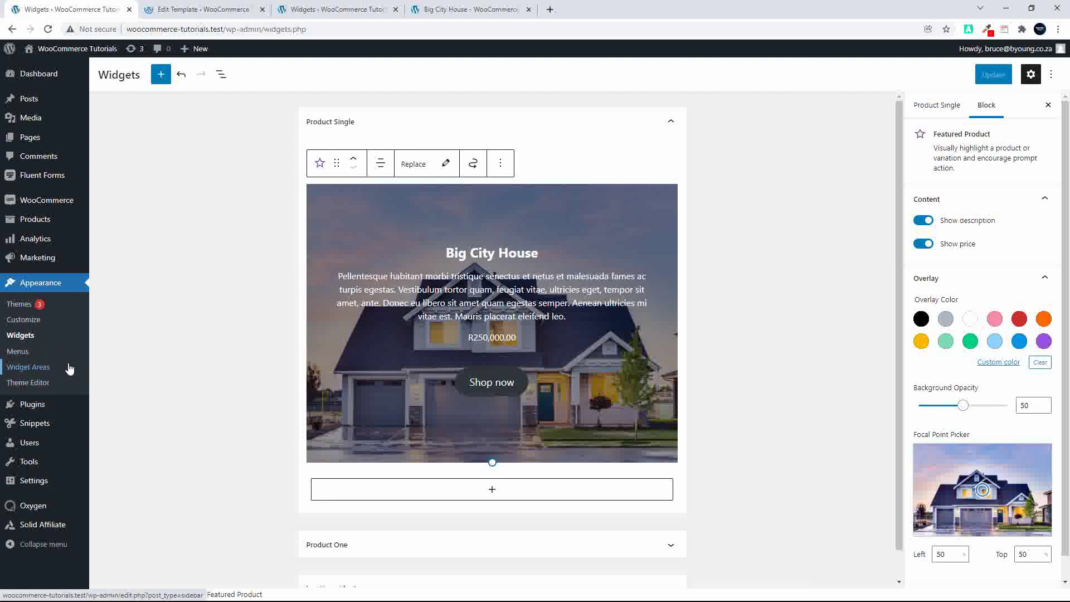
click(41, 373)
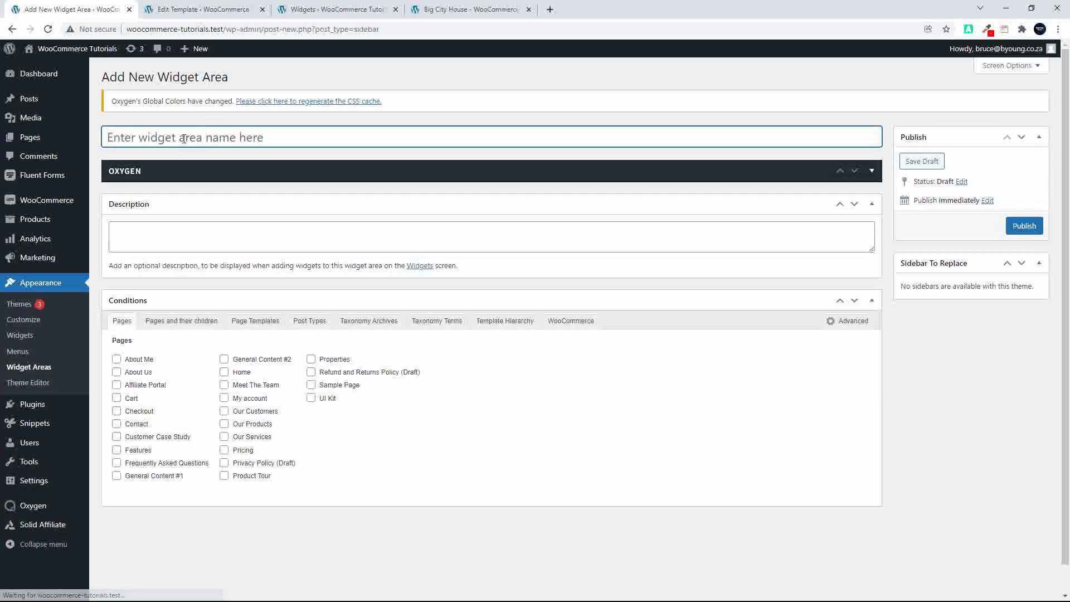
text(Footer)
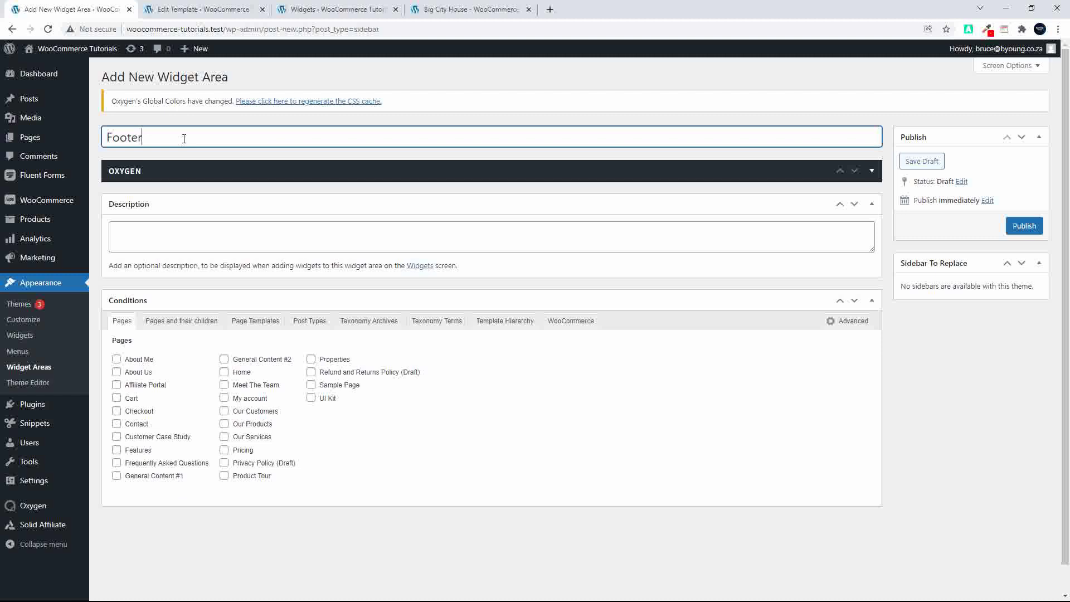
text(One)
click(1028, 226)
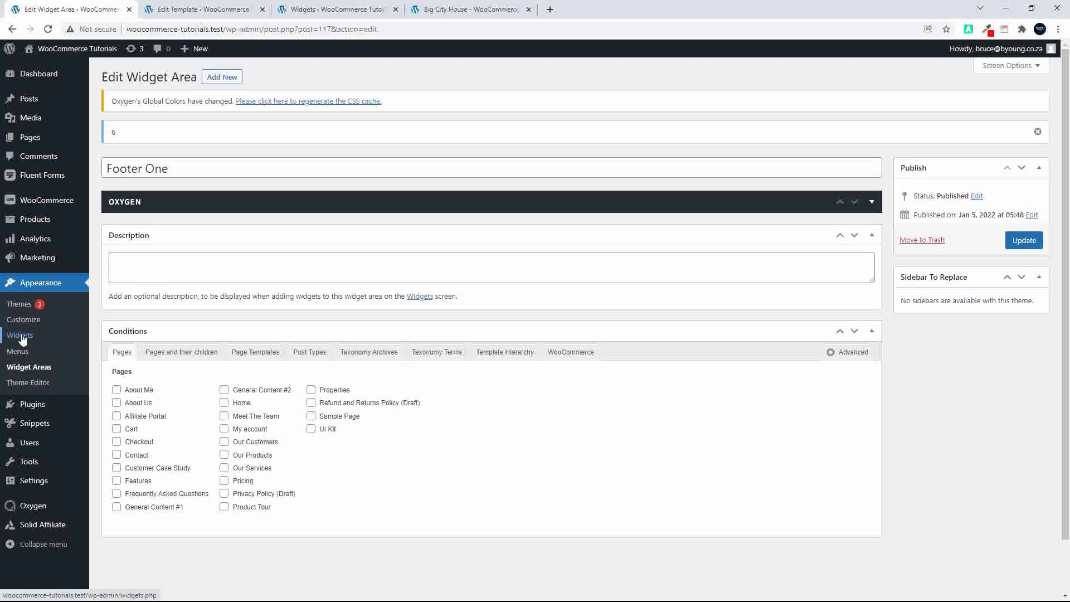
- Add a WooCommerce Featured Category block to the Footer One widget area and choose the Gauteng category
click(22, 337)
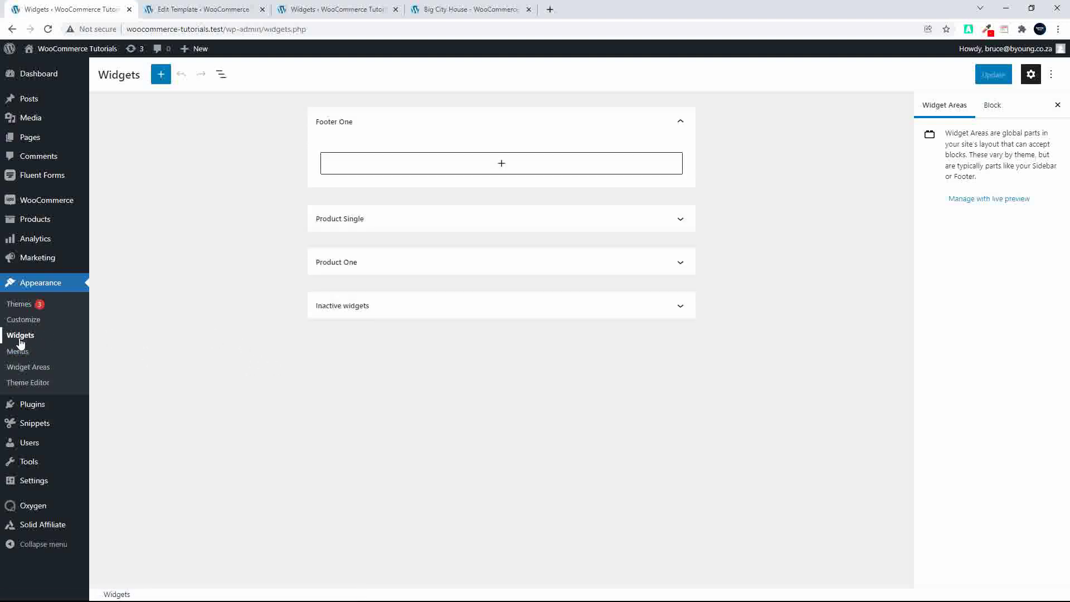
click(509, 164)
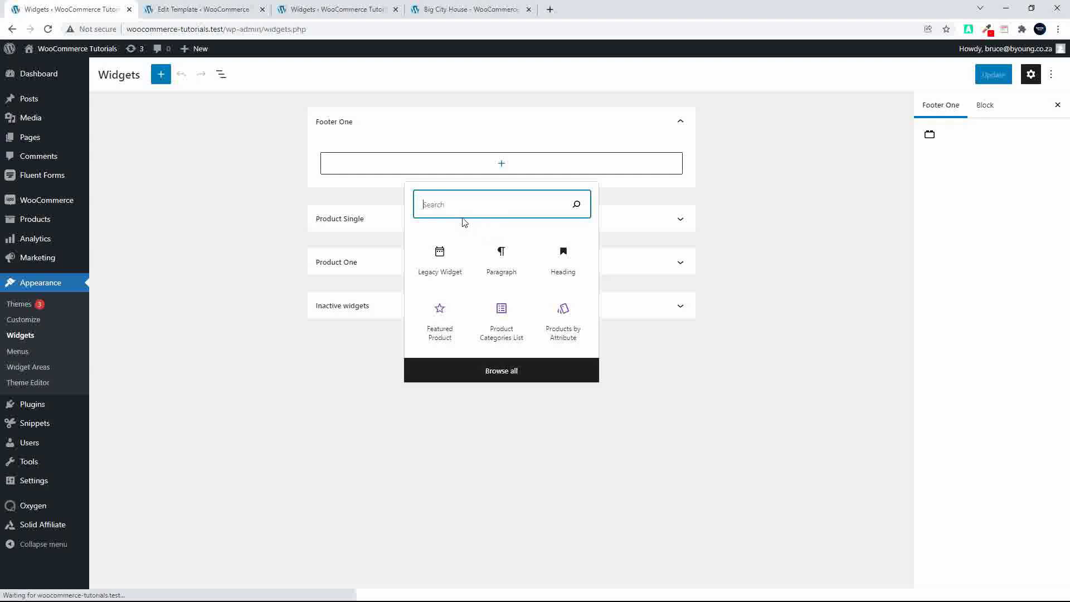
click(161, 74)
scroll(233, 353, down, 9)
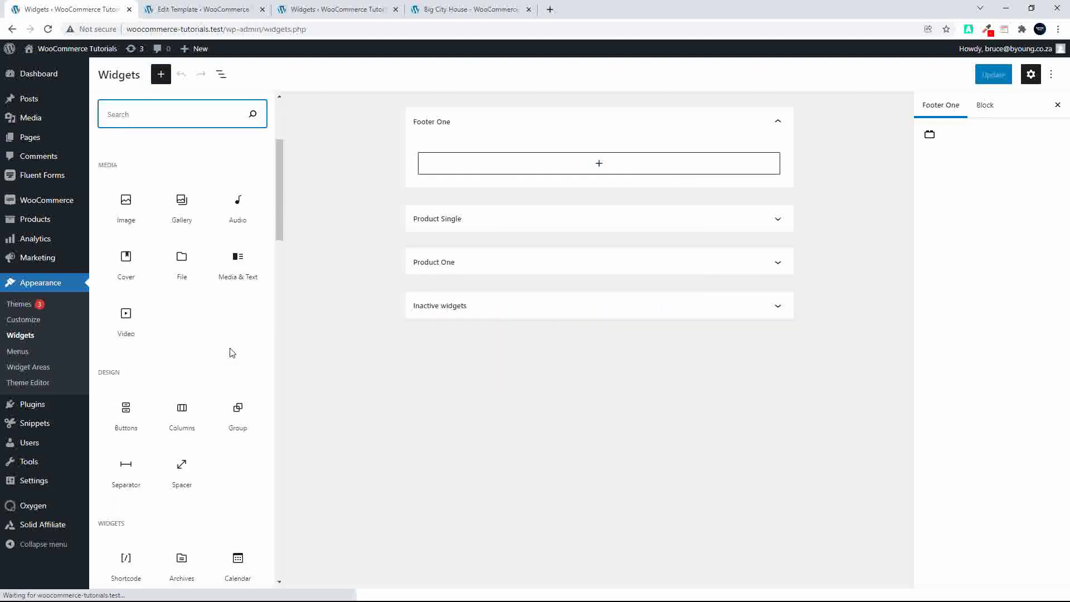
scroll(214, 347, down, 15)
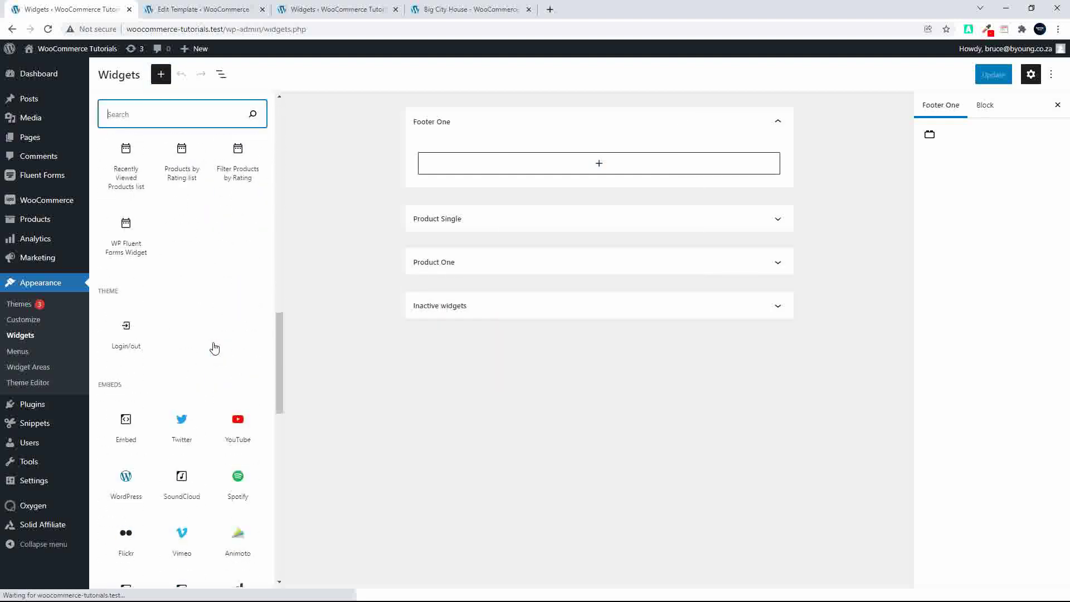
scroll(215, 346, down, 4)
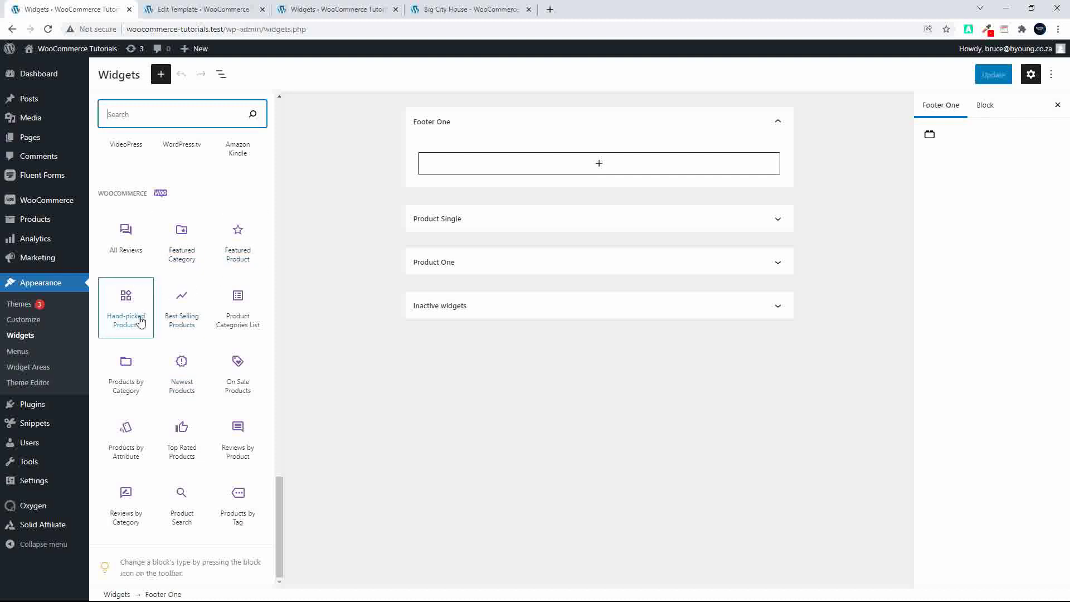
click(184, 256)
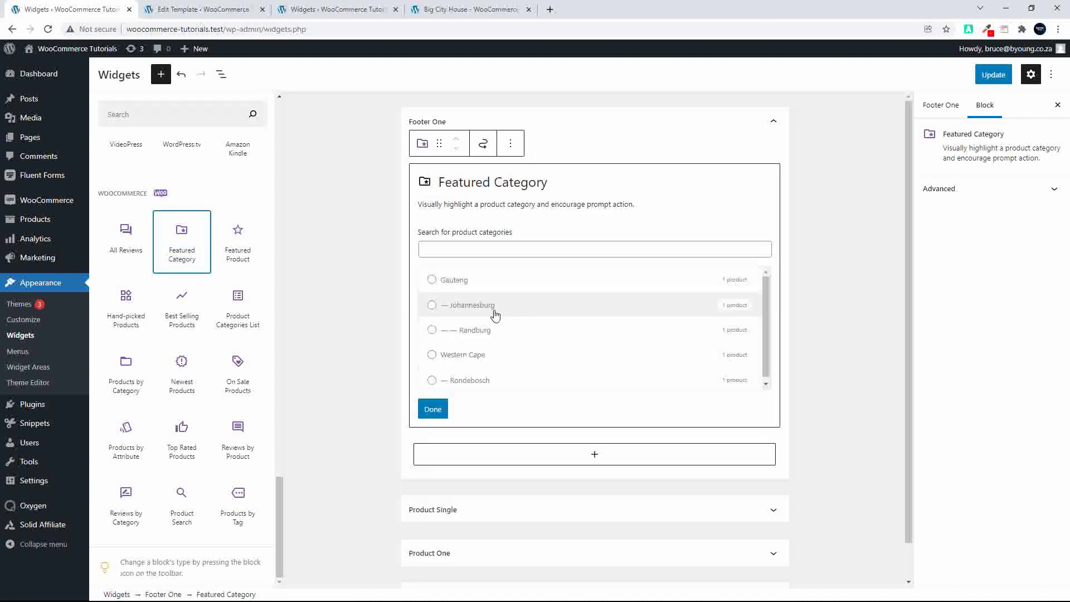
click(432, 280)
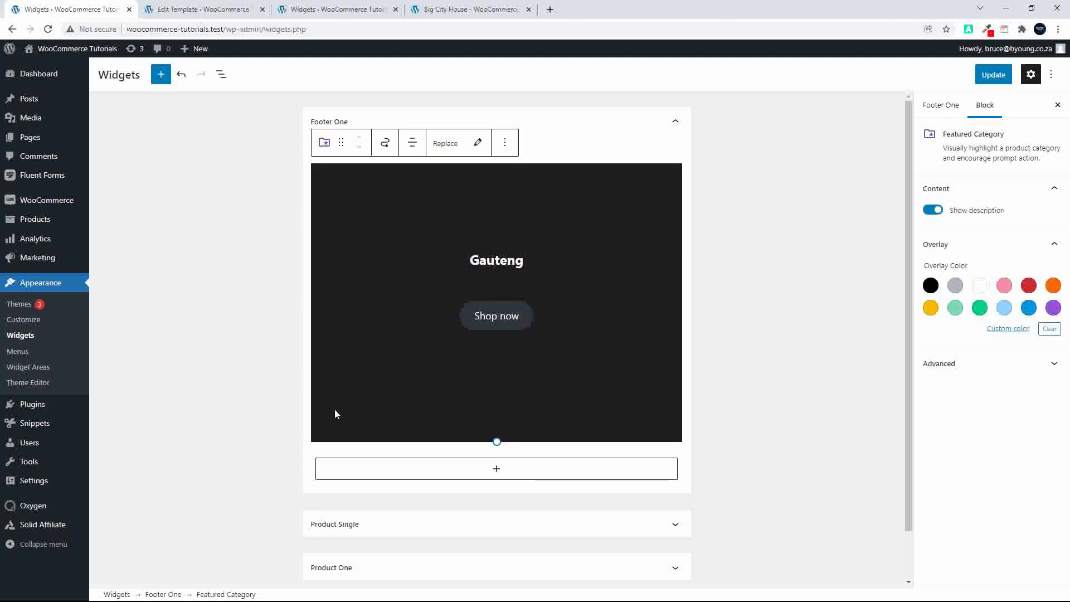
- Expand the advanced settings of the Gauteng featured category block and save the widgets
click(548, 237)
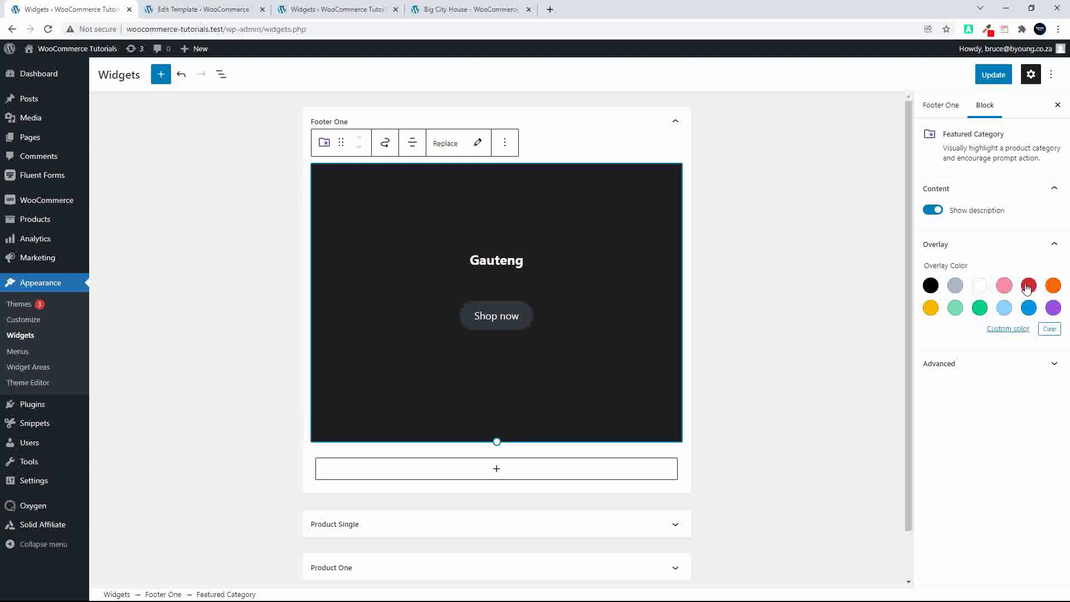
click(1051, 364)
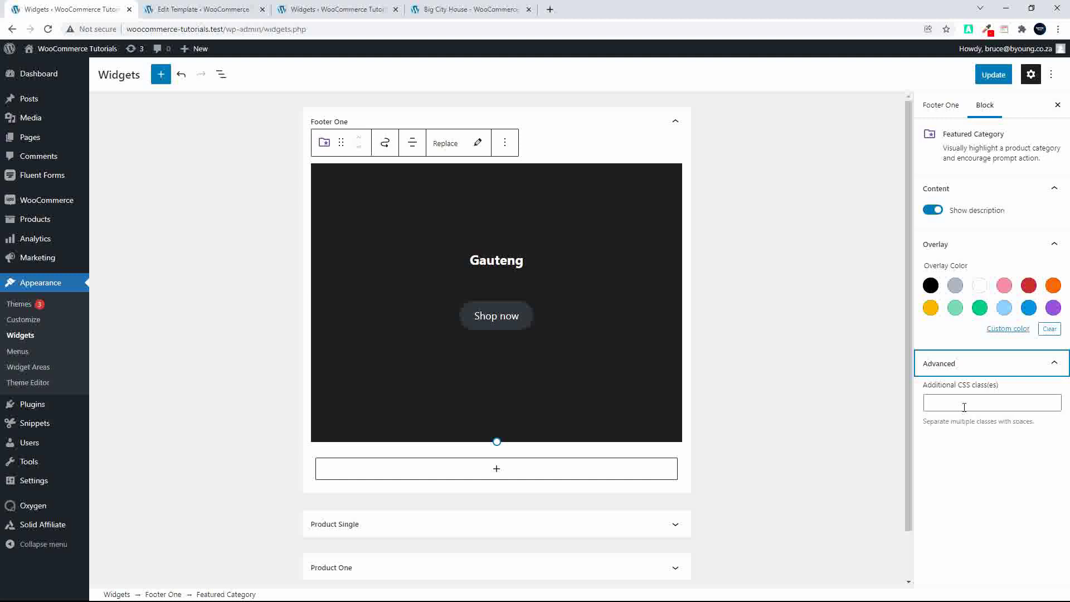
click(992, 76)
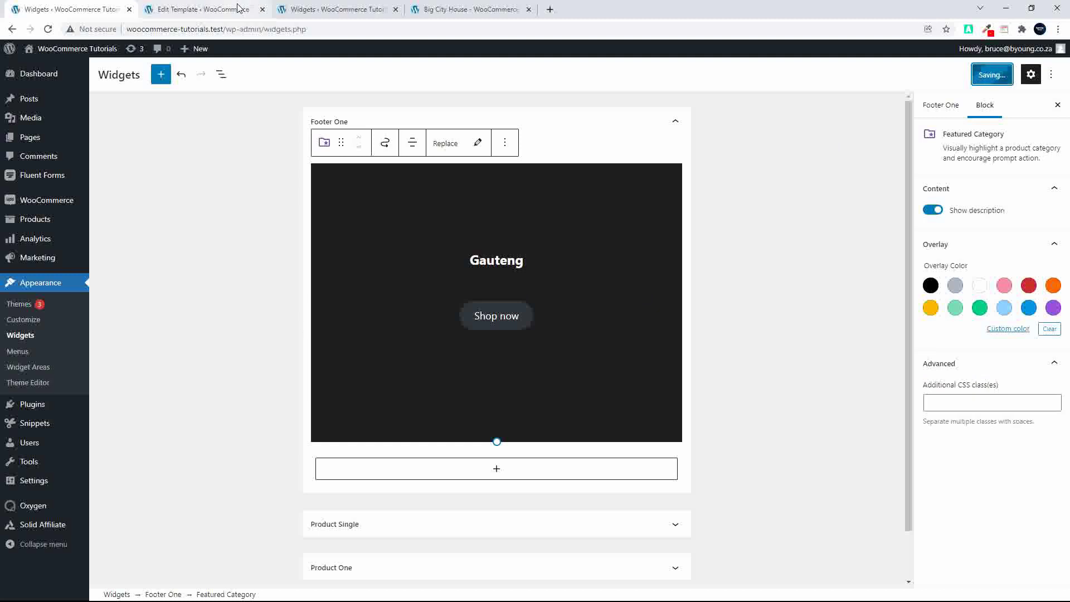
- Go to the Oxygen templates list and open the Main template in the Oxygen editor
click(202, 9)
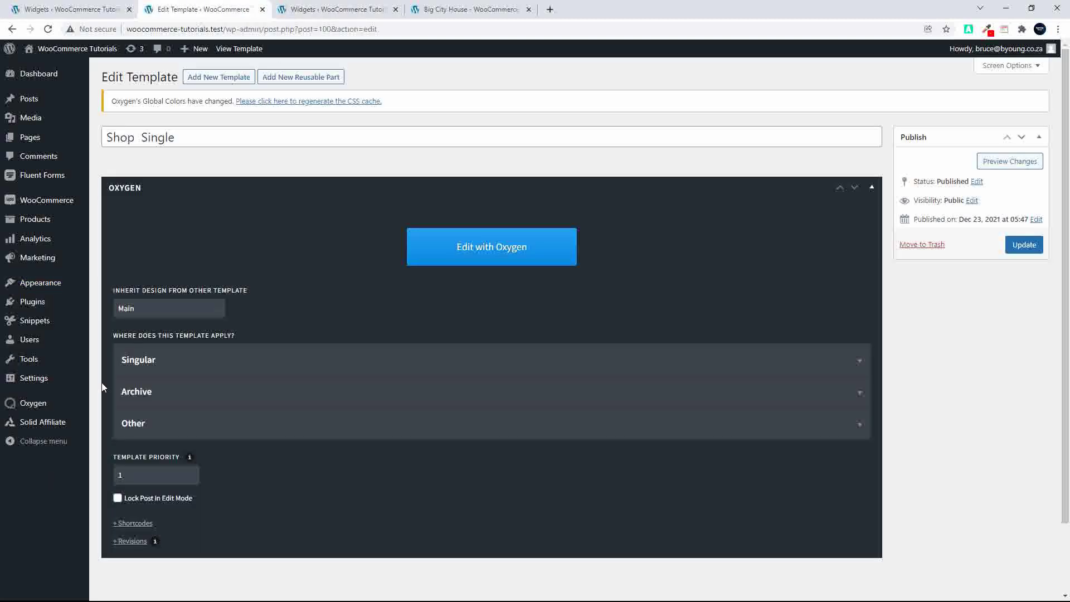
mouse_move(33, 403)
click(110, 426)
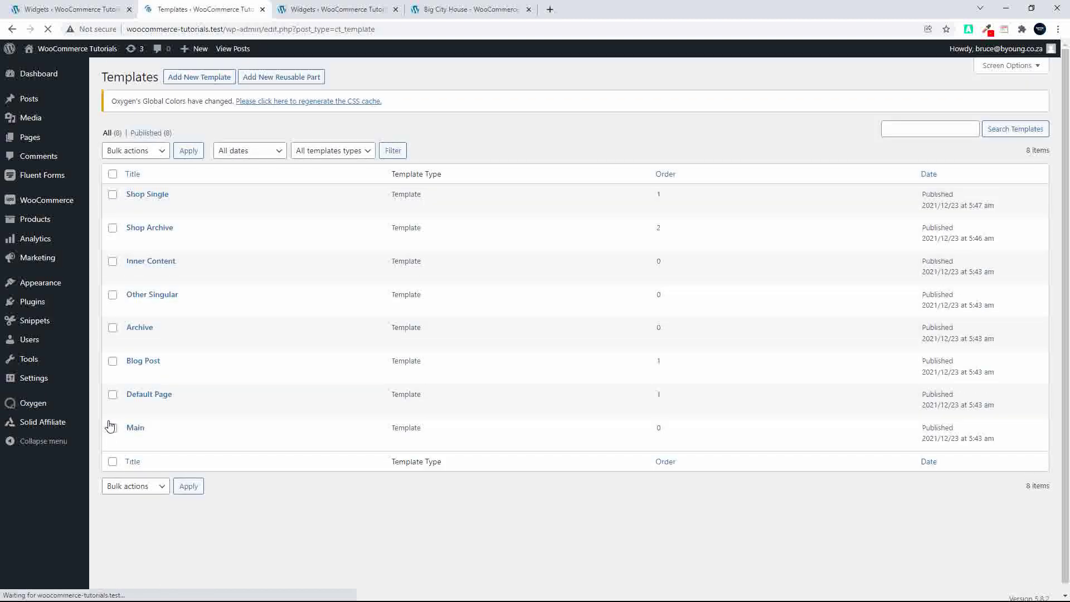
mouse_move(139, 433)
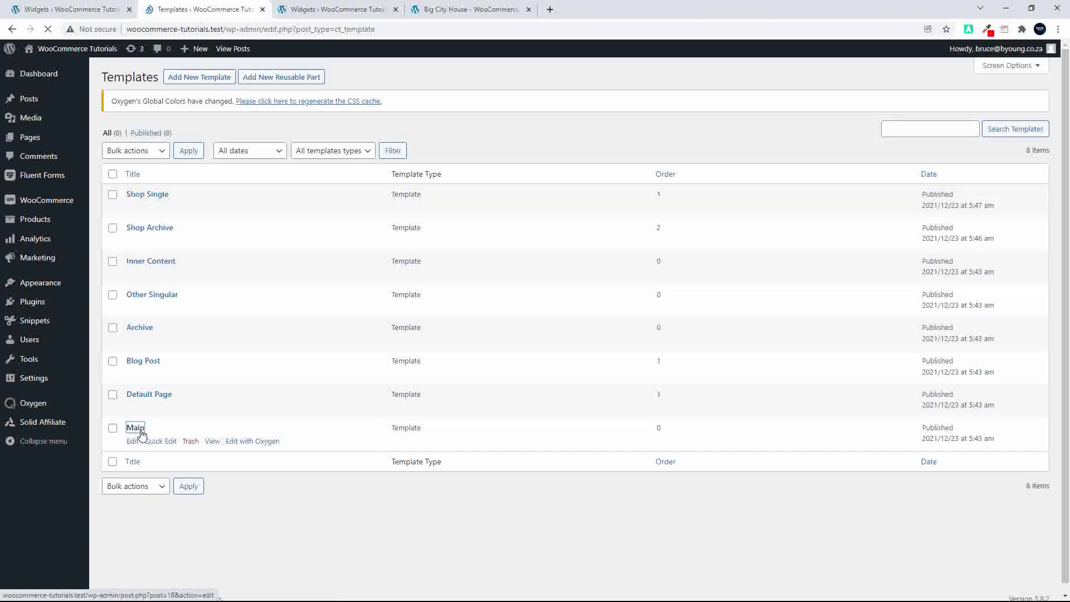
click(234, 444)
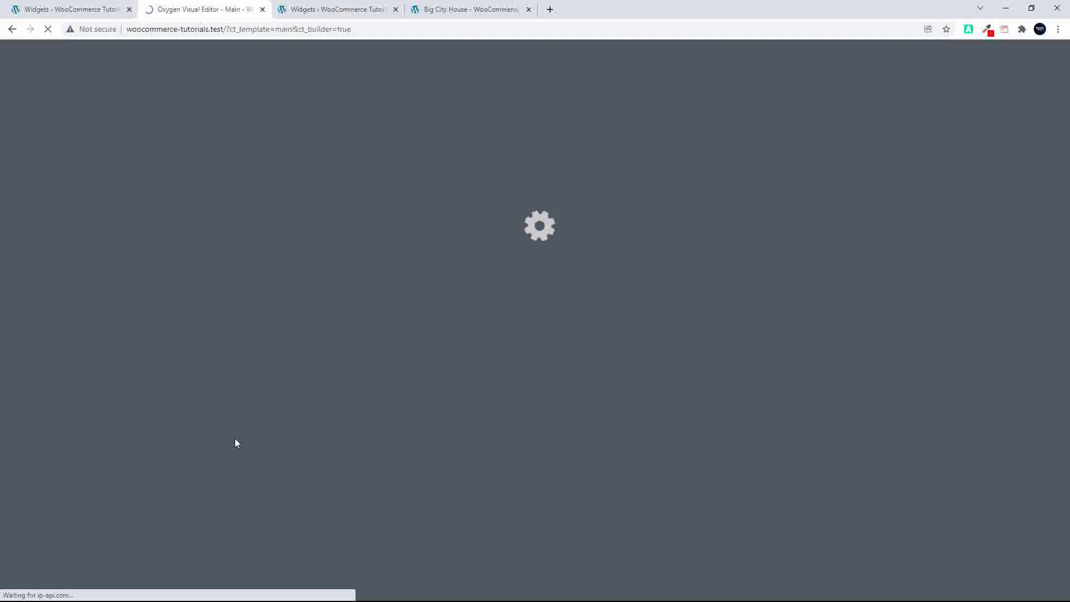
- Back in Widgets, add a paragraph below the Gauteng block in Footer One reading "This is a standard paragraph for all content."
click(57, 11)
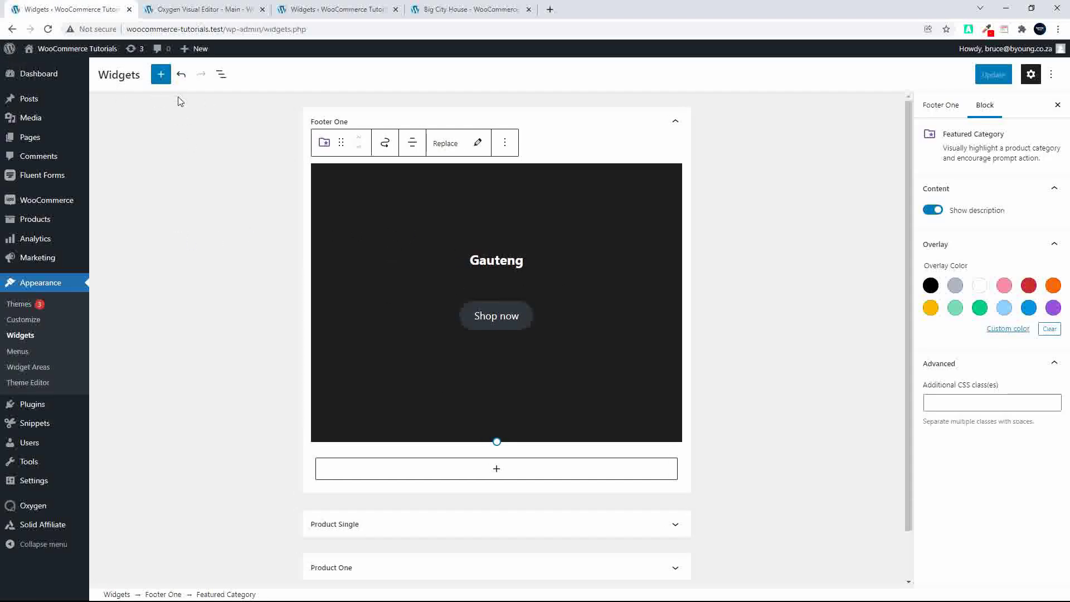
click(483, 467)
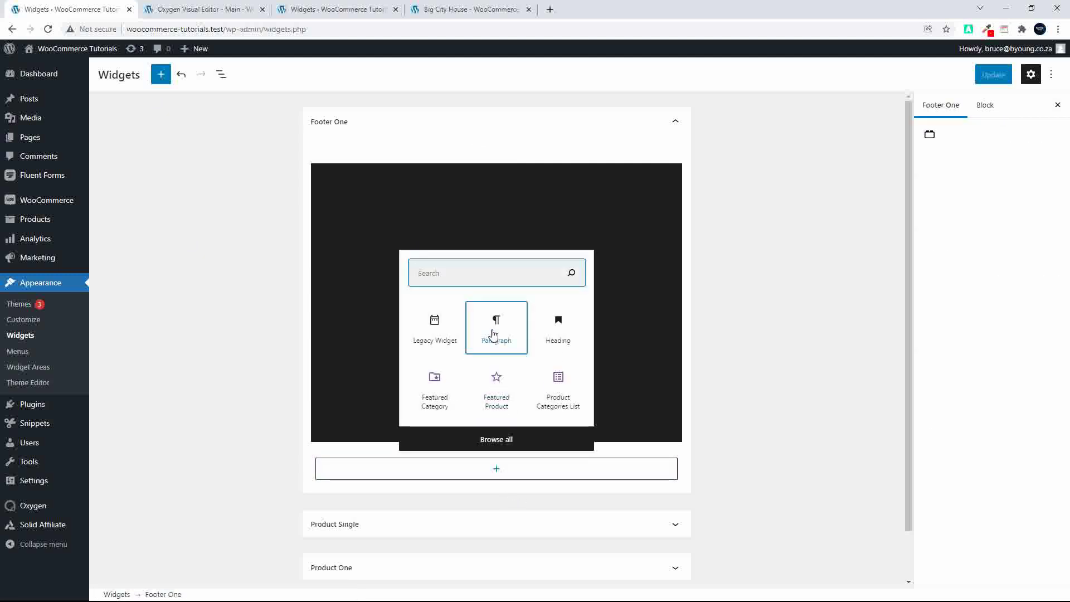
click(493, 333)
text(T)
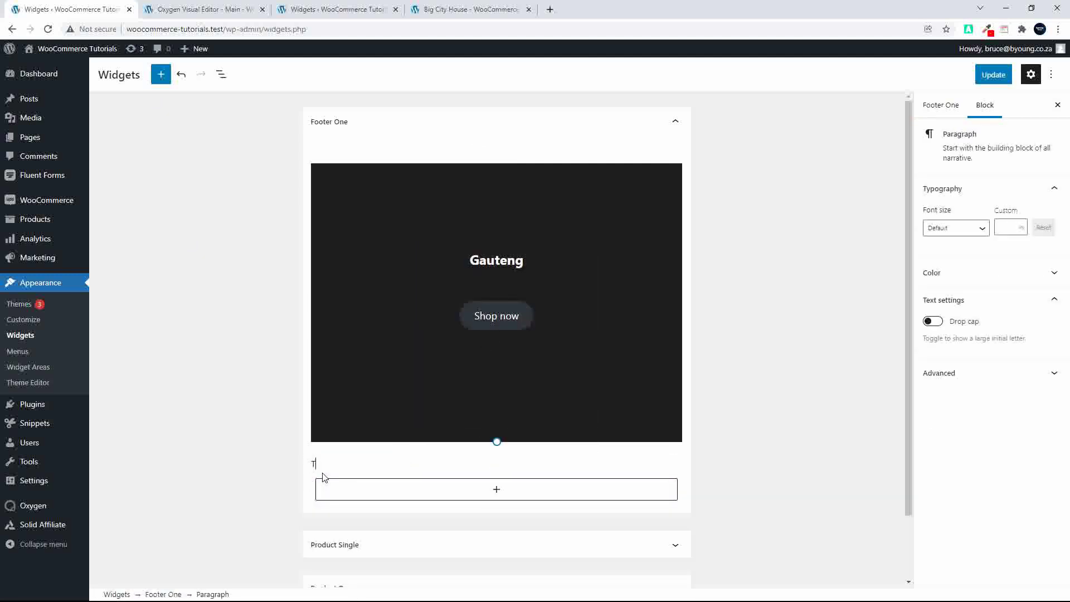
text(his is a standard paragraph for a)
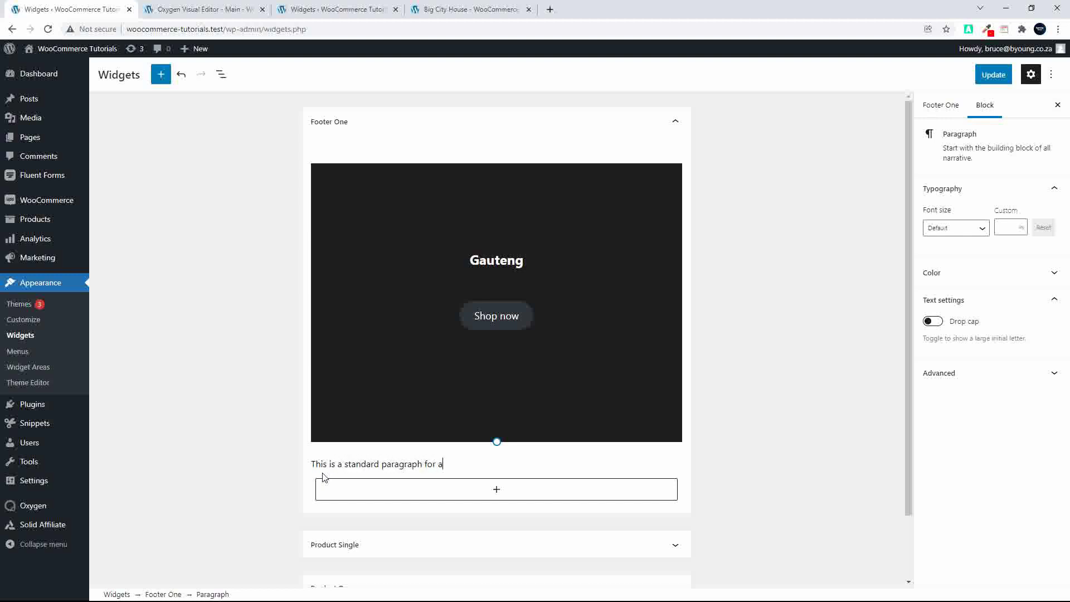
text(ll content.)
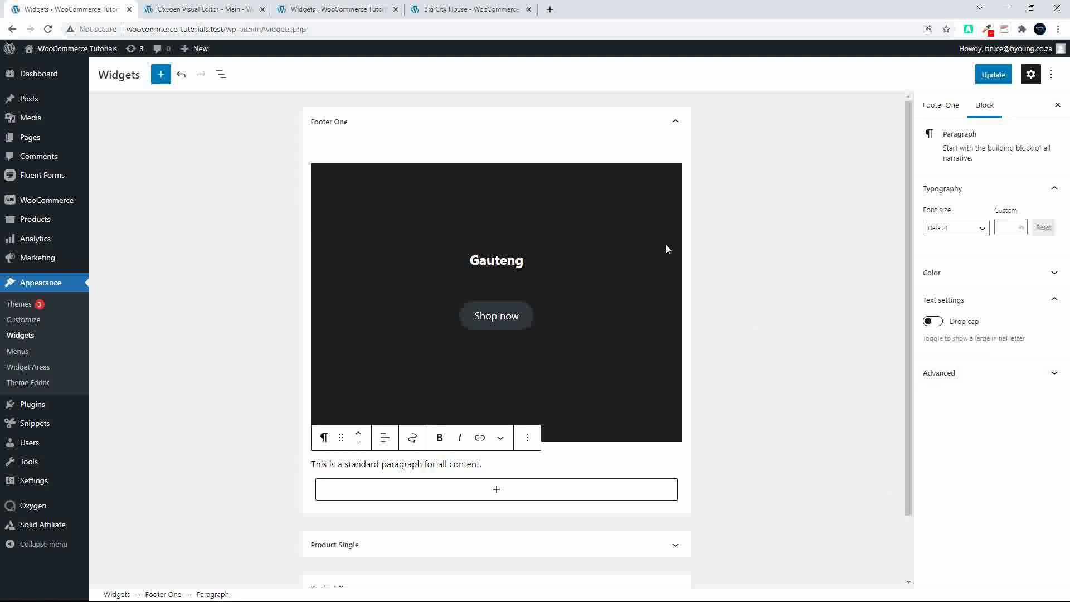
- Give the Footer One paragraph the additional CSS class footer-one and save the widgets
click(1059, 376)
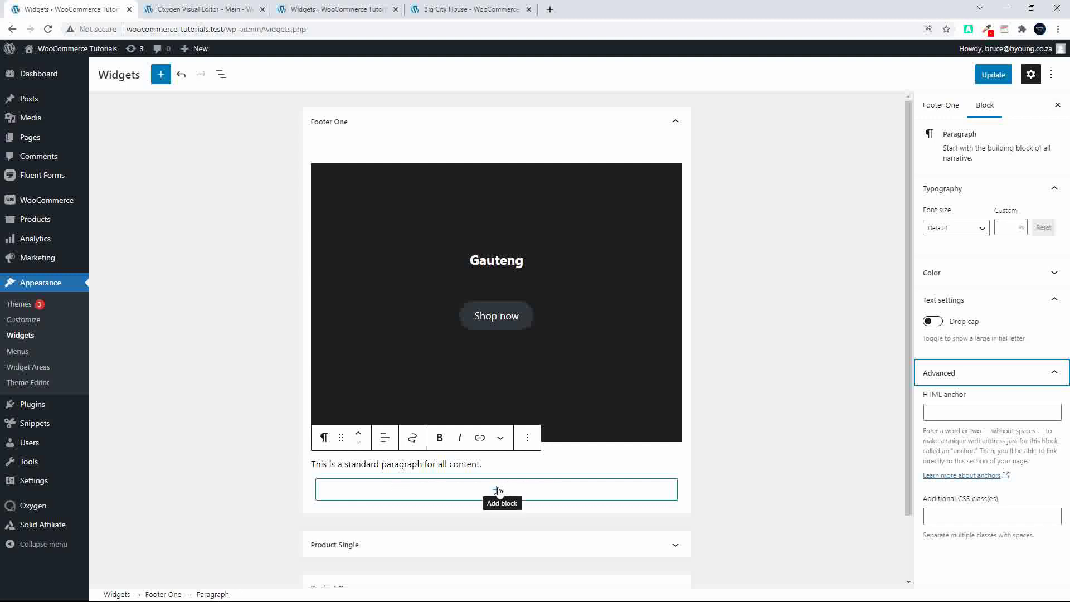
click(1058, 274)
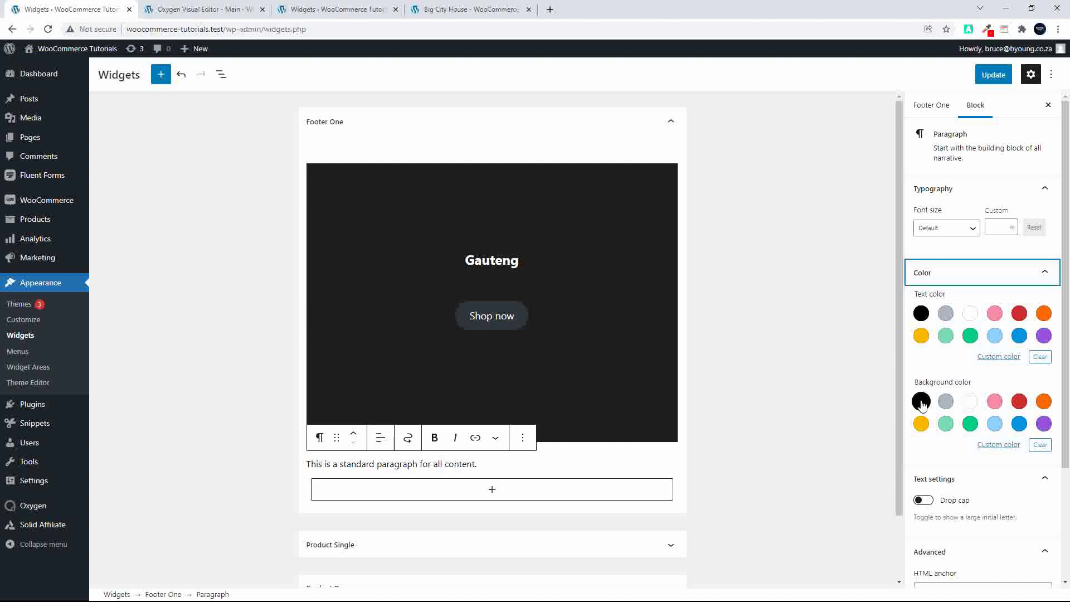
scroll(943, 476, down, 3)
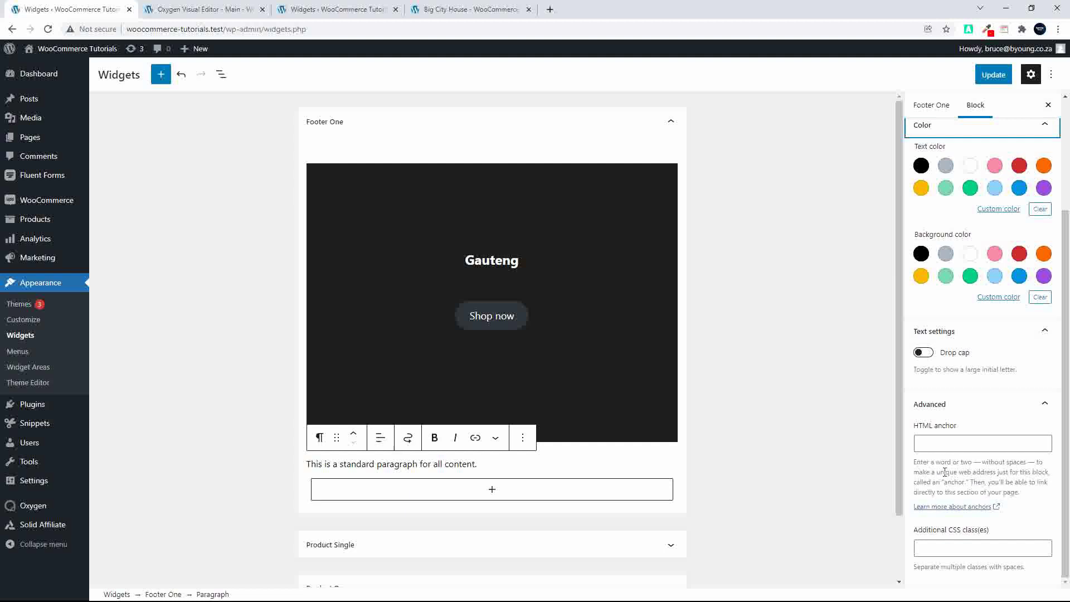
click(933, 552)
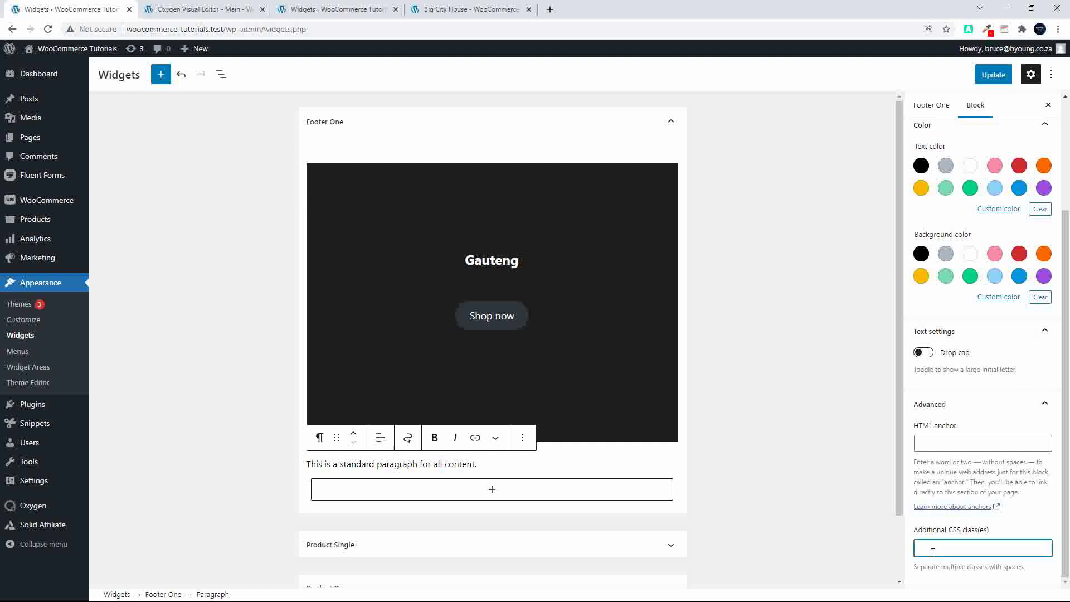
text(wid)
text(foote)
text(r-one)
click(994, 76)
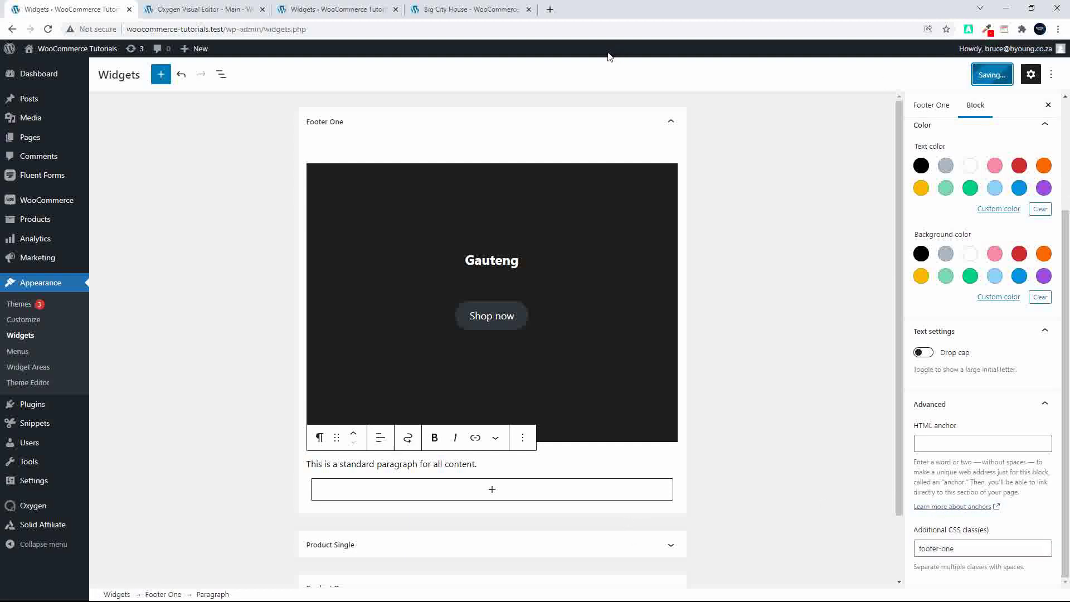
- Switch to the Oxygen editor for the Main template and delete the heading and all five text links from the footer's MORE column
click(359, 6)
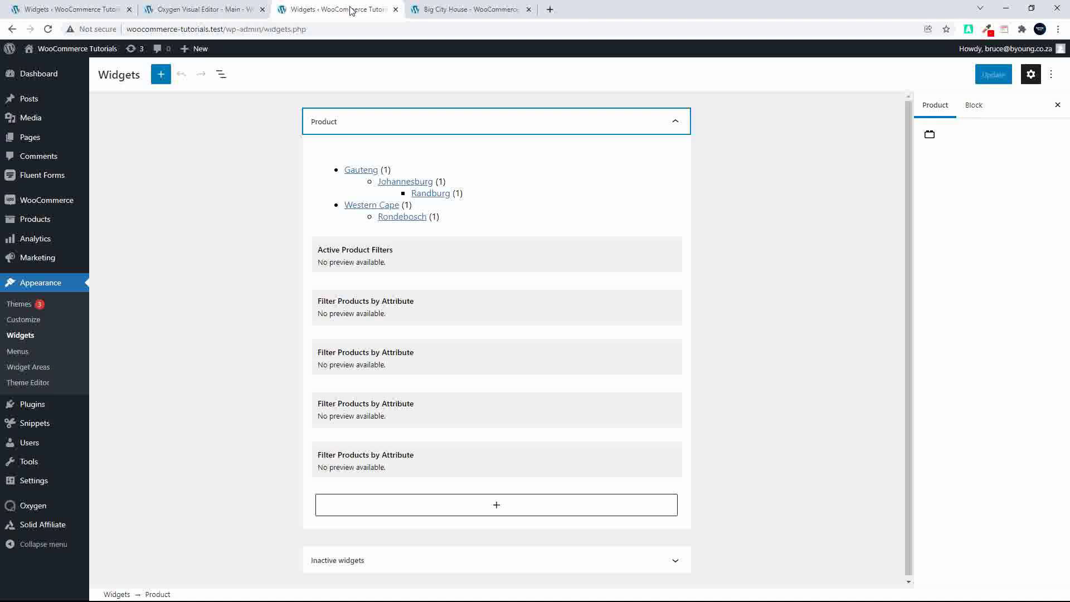
click(201, 9)
scroll(508, 318, down, 20)
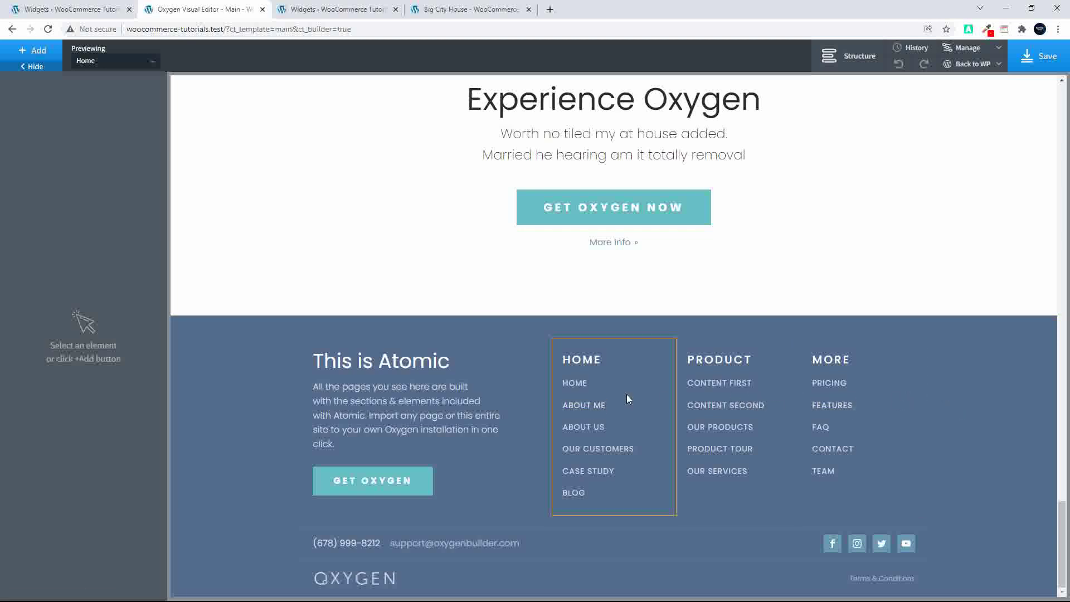
click(884, 391)
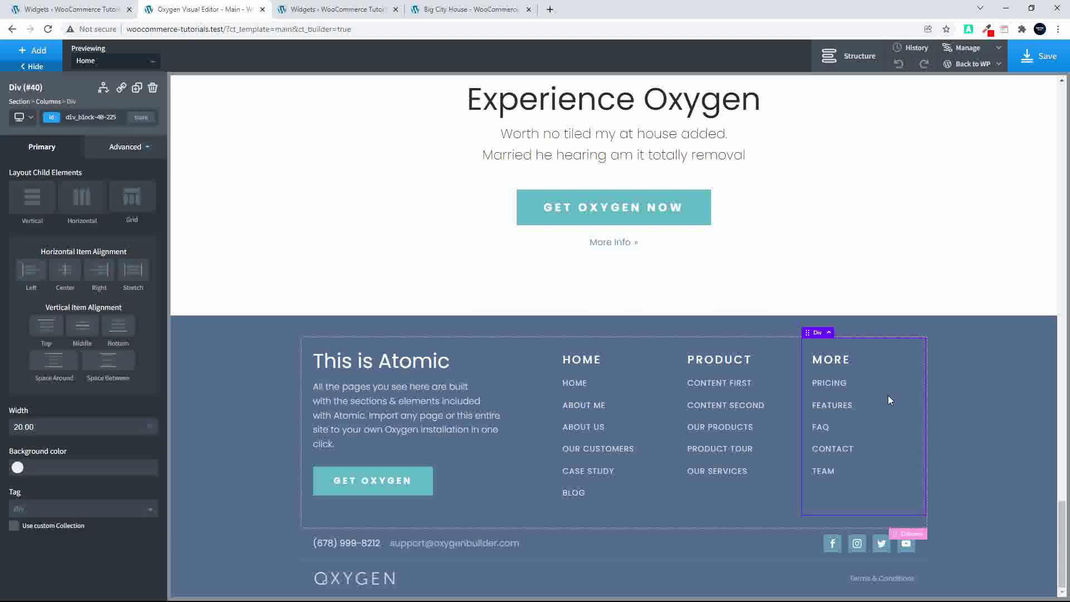
click(847, 56)
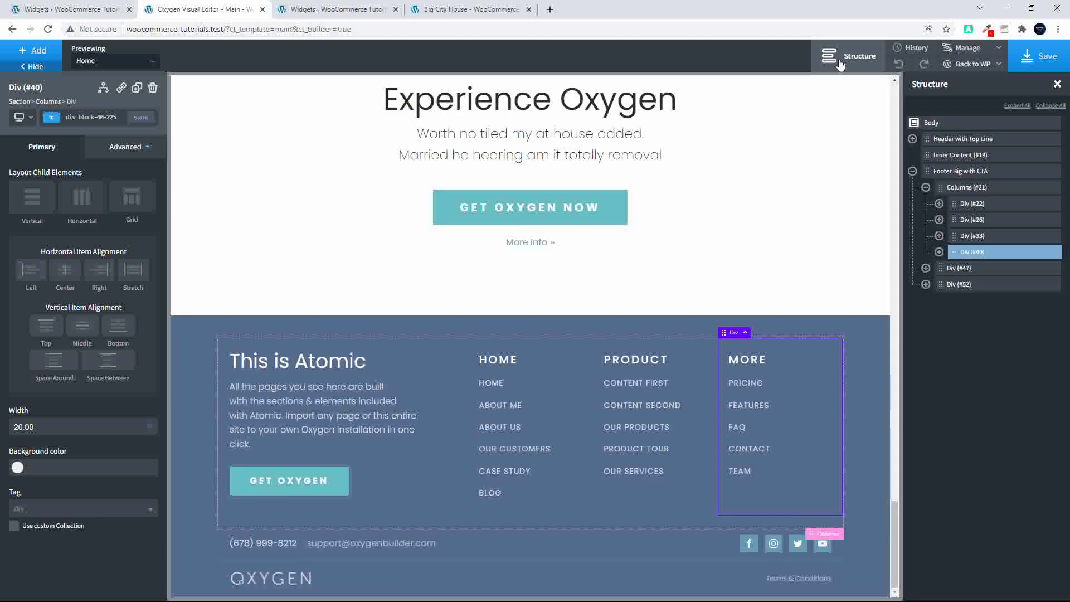
click(939, 252)
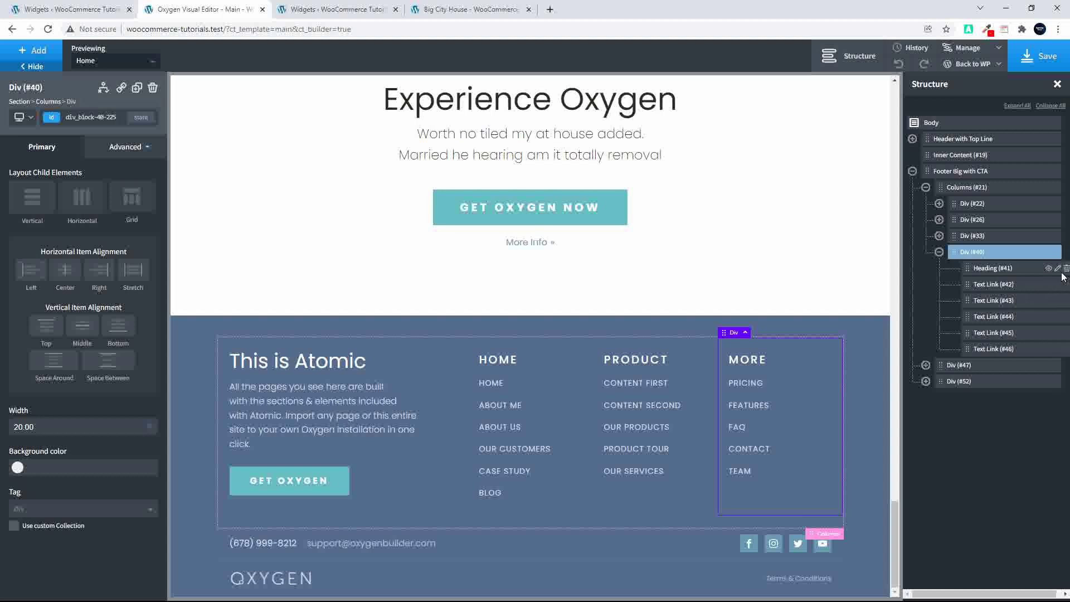
click(1066, 268)
click(1065, 269)
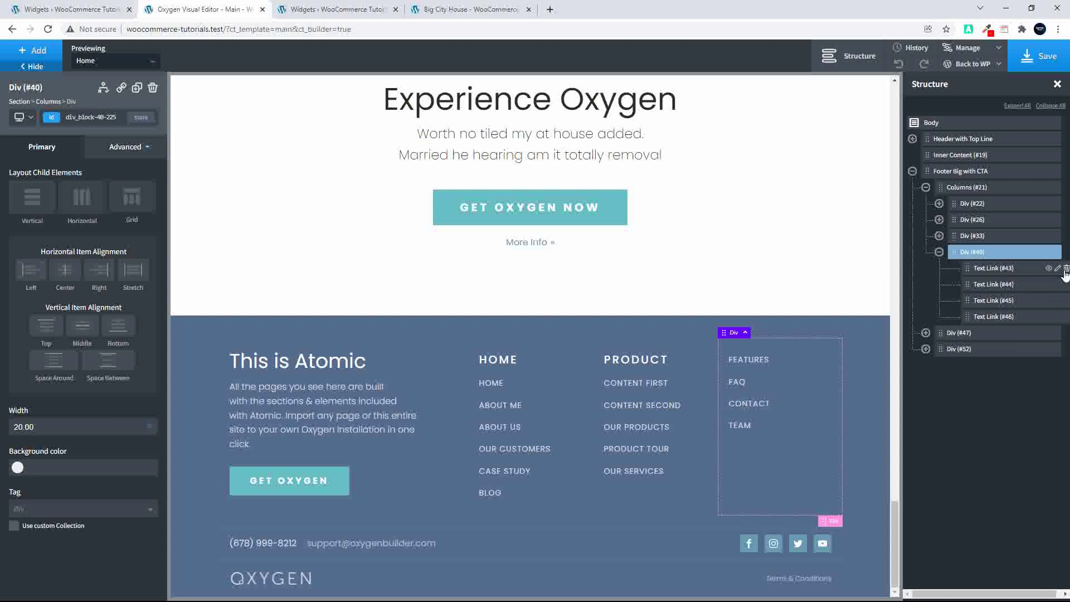
click(1066, 268)
click(1065, 269)
click(1066, 268)
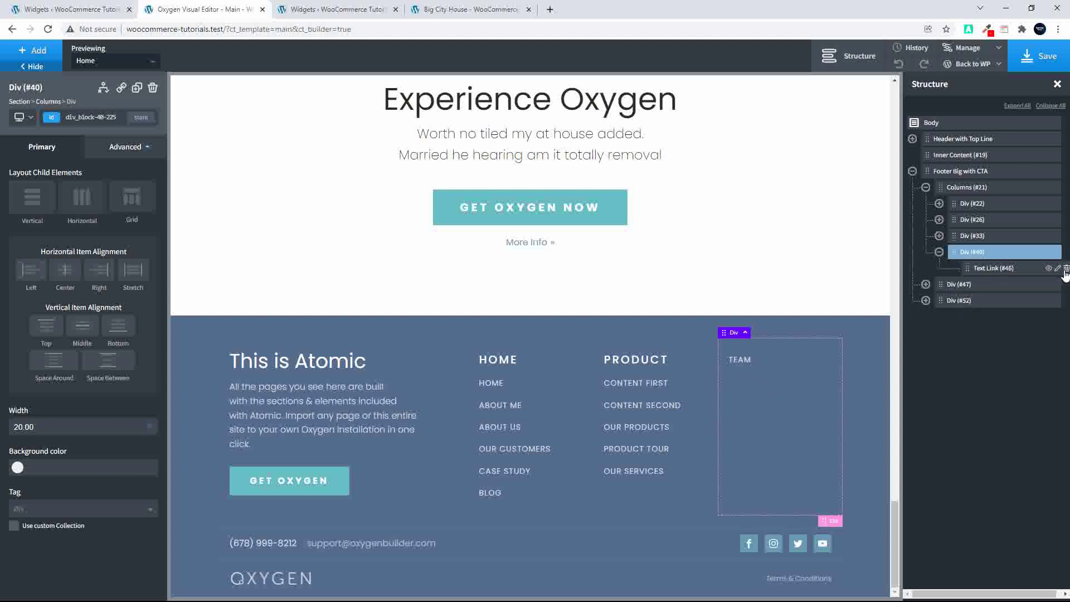
click(1066, 269)
- Try the Product One sidebar in the emptied footer column and remove it again
click(23, 53)
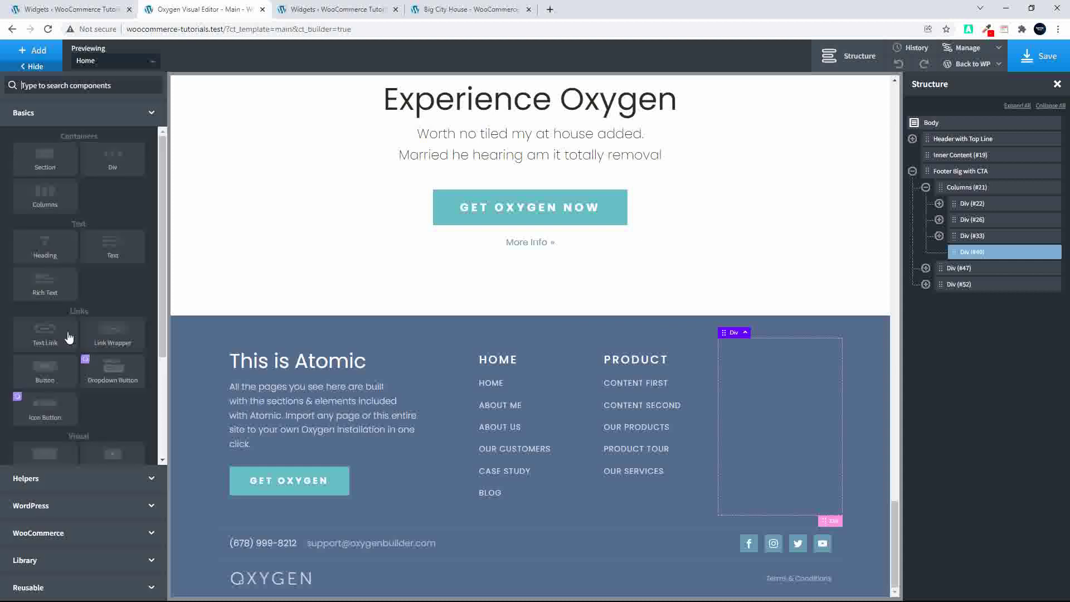
click(78, 541)
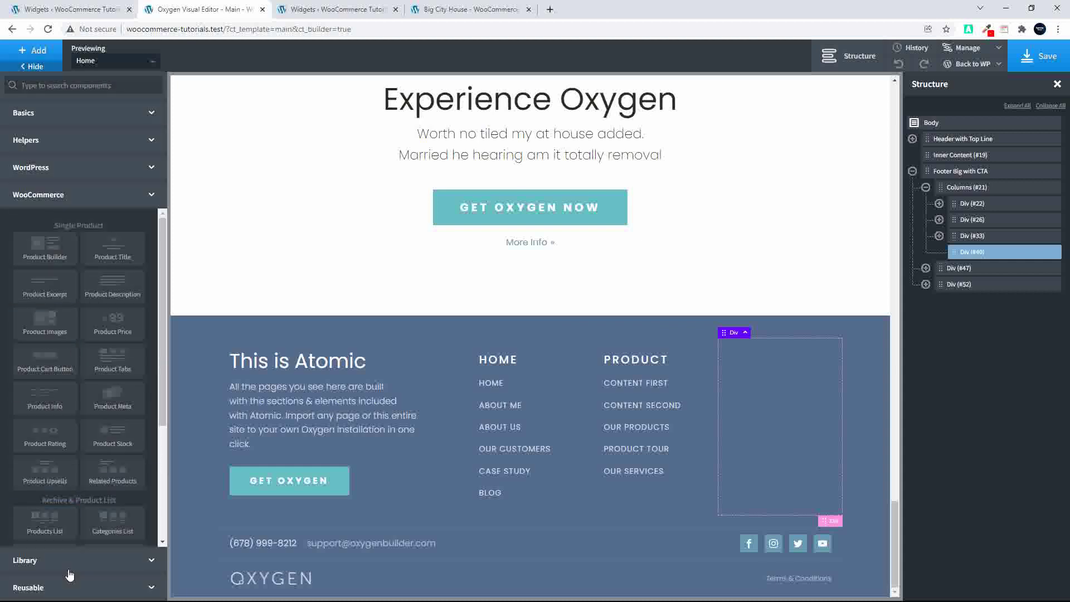
click(60, 174)
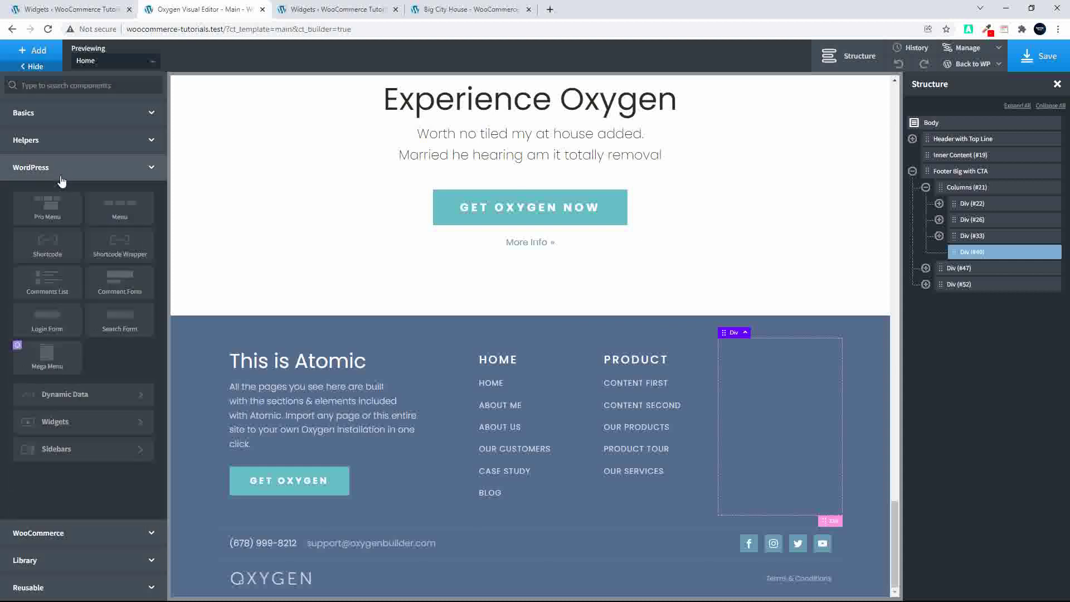
click(47, 449)
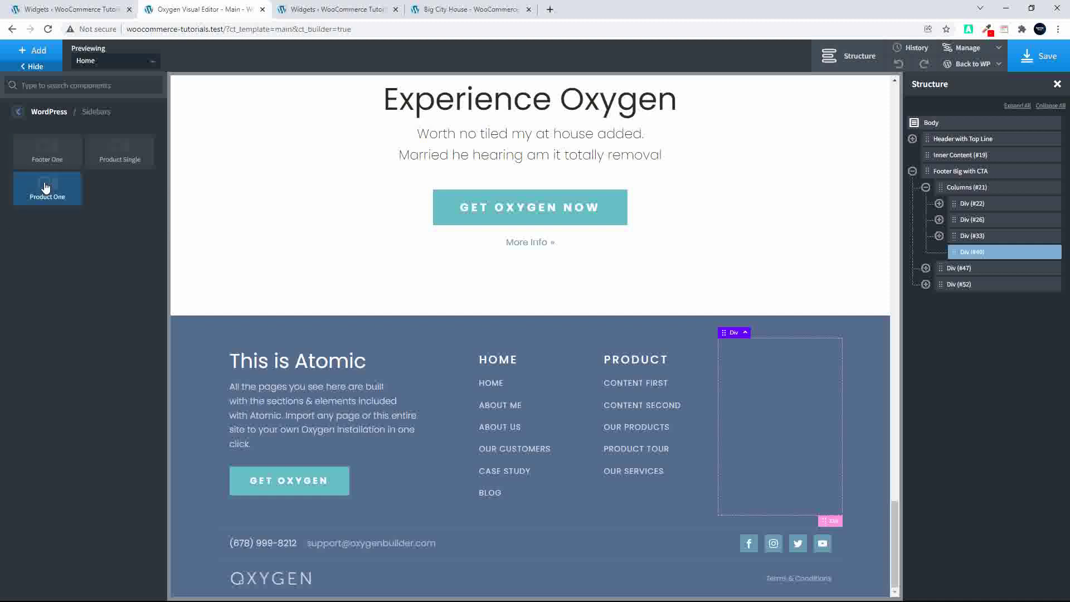
click(46, 187)
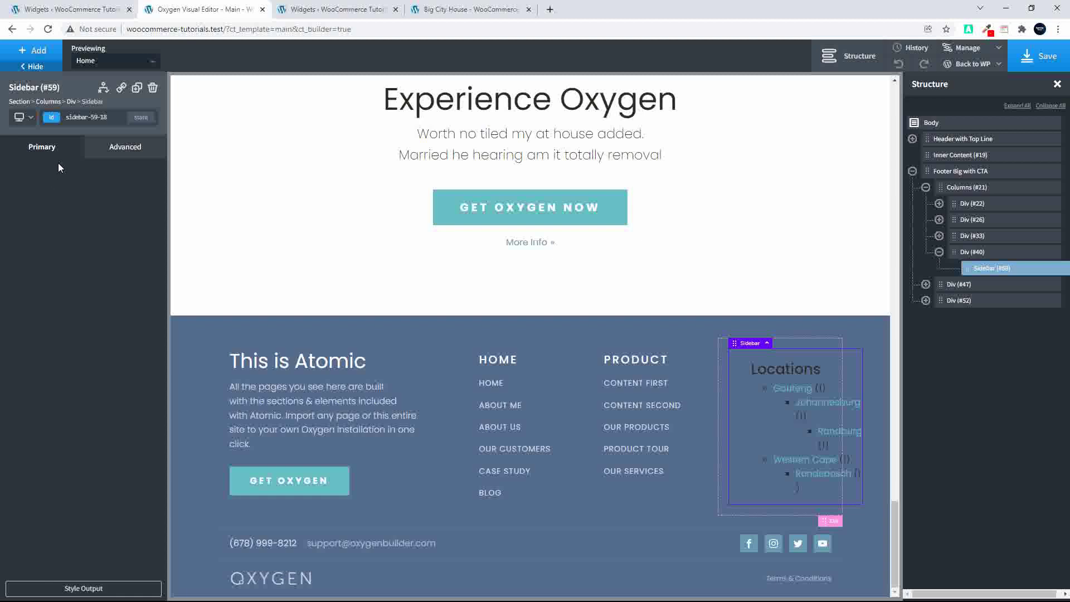
click(1065, 268)
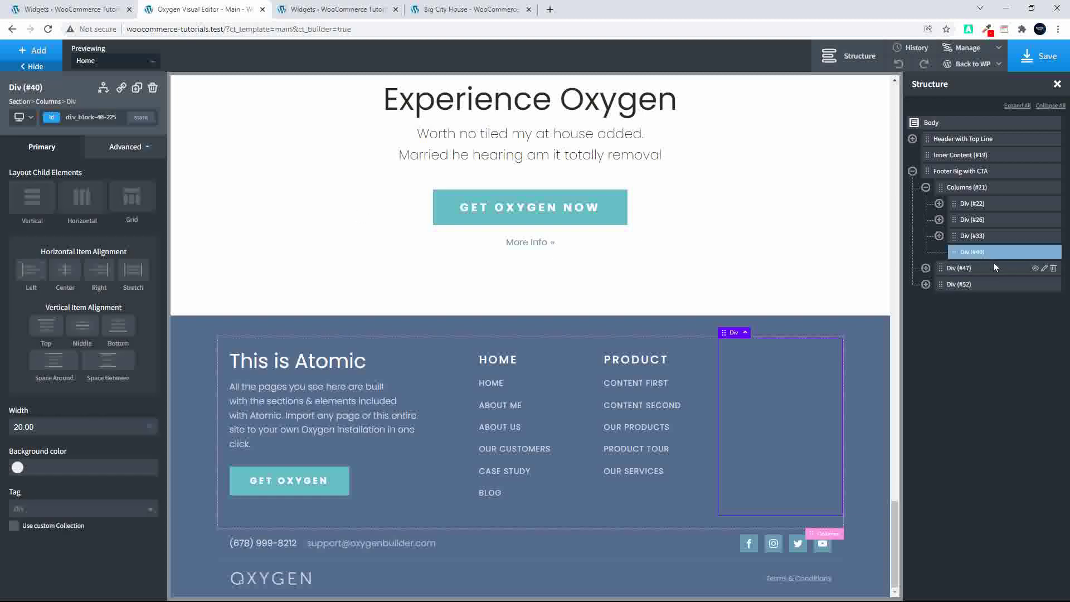
- Add the Footer One sidebar to the empty footer column and save the Main template
click(23, 52)
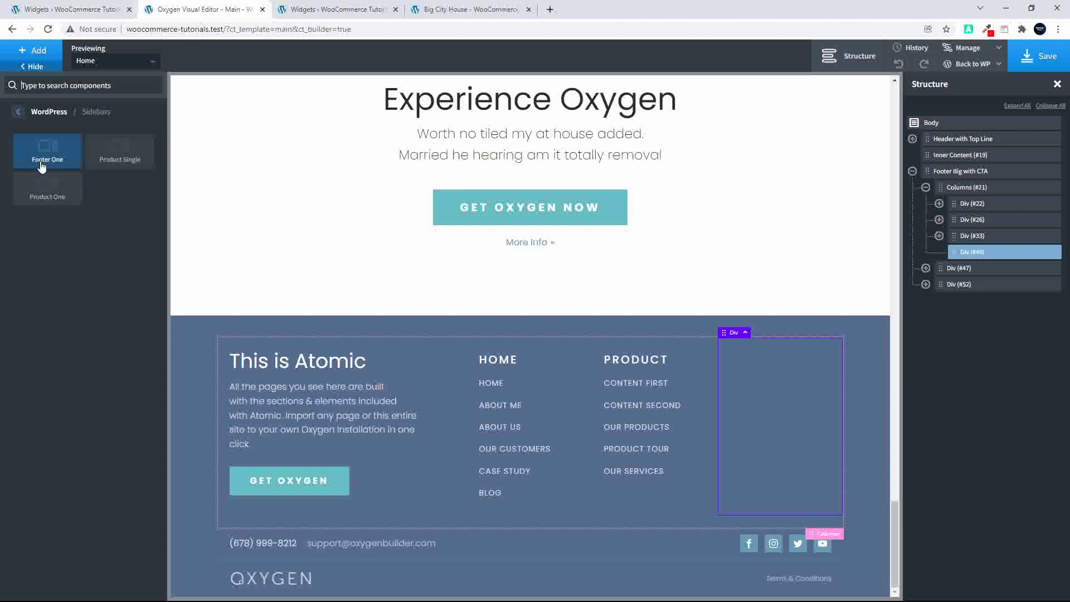
click(41, 160)
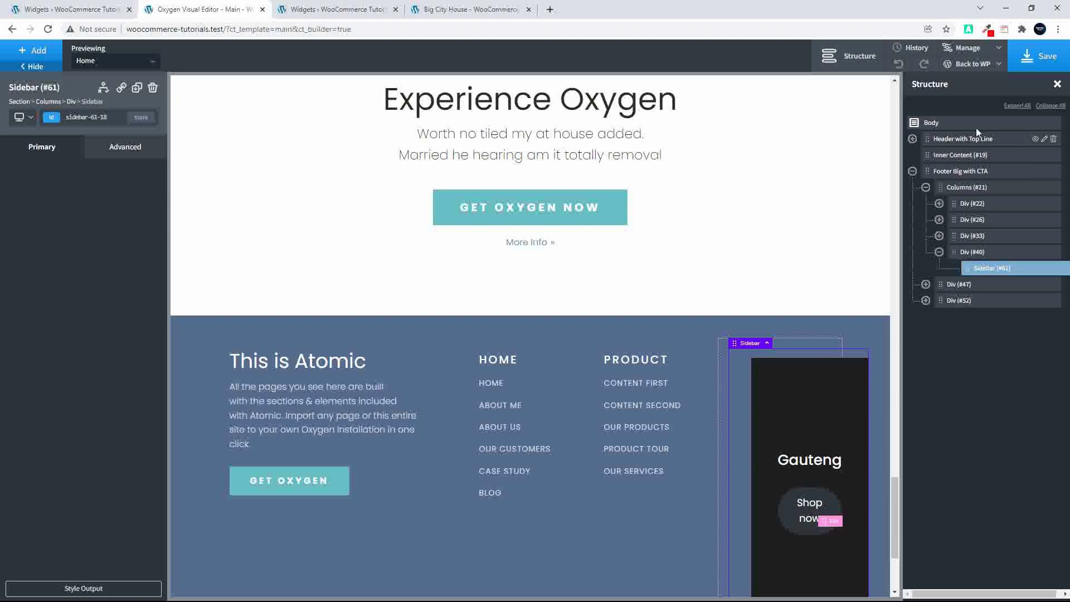
click(1040, 56)
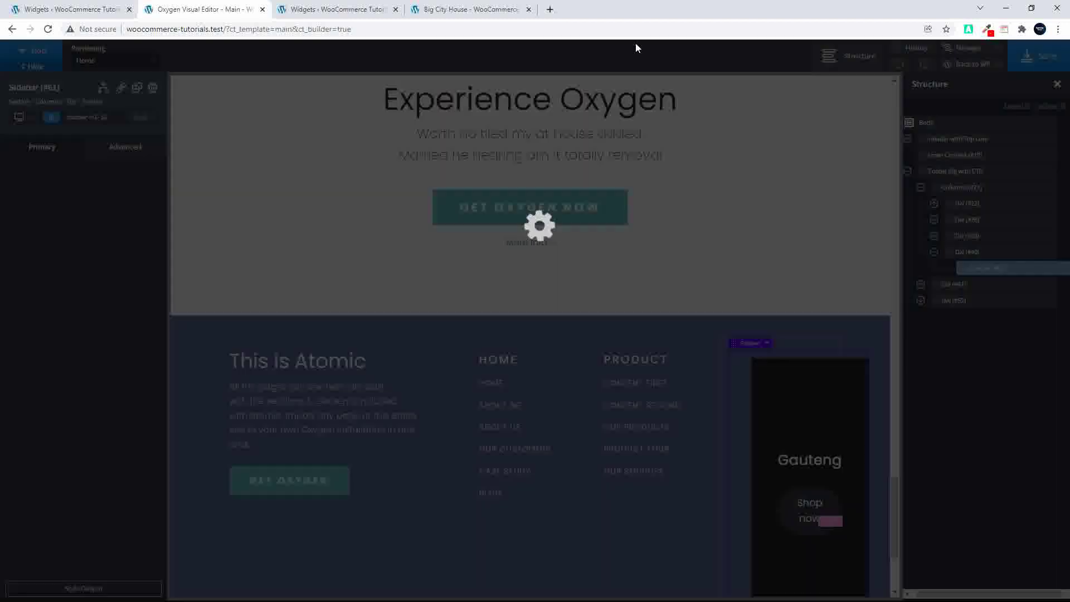
- Reload the Big City House property page and check its footer
click(457, 10)
click(48, 29)
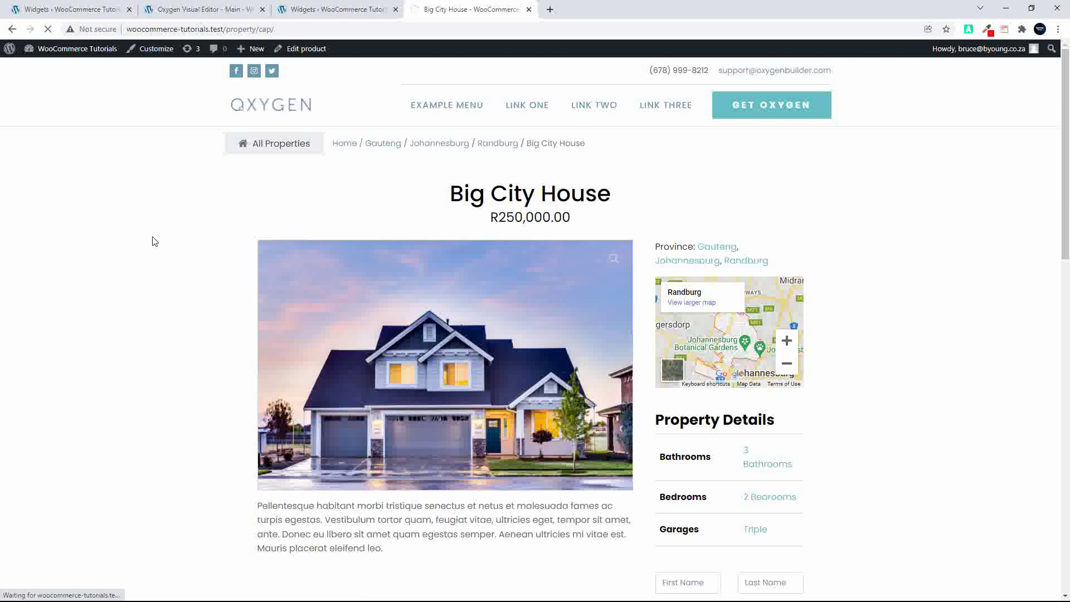
scroll(153, 241, down, 20)
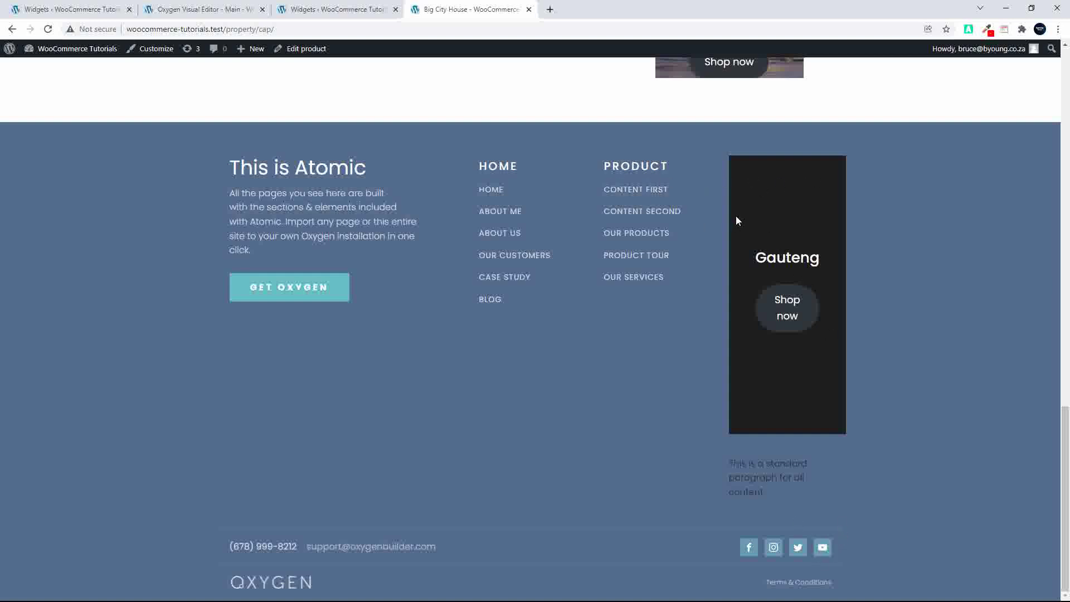
- Inspect the footer paragraph's markup, examining its footer-one class, the list items around the widgets and the parent column div
right_click(761, 463)
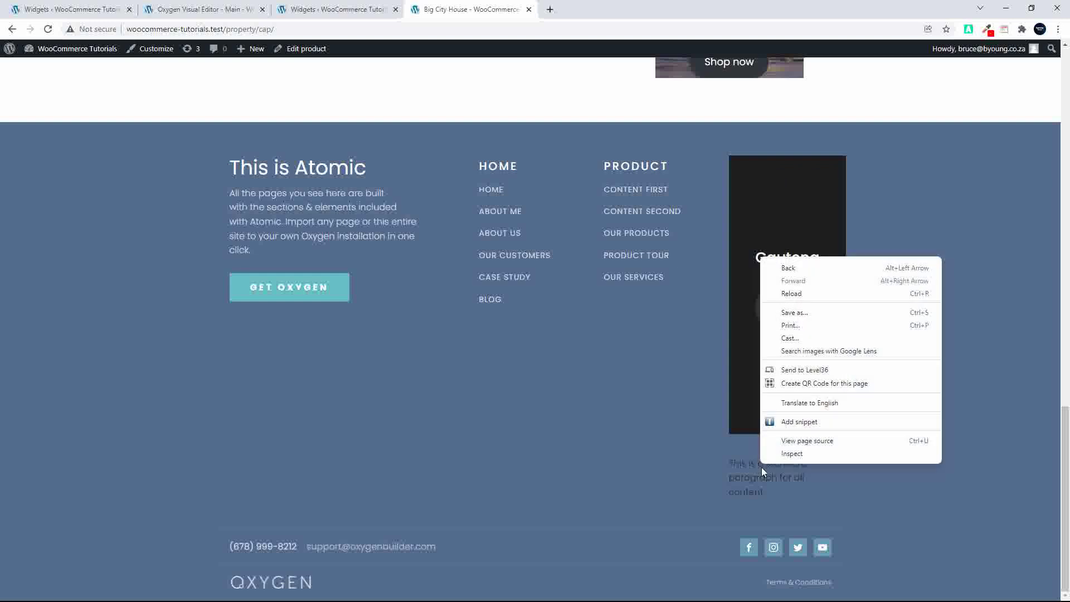
click(808, 455)
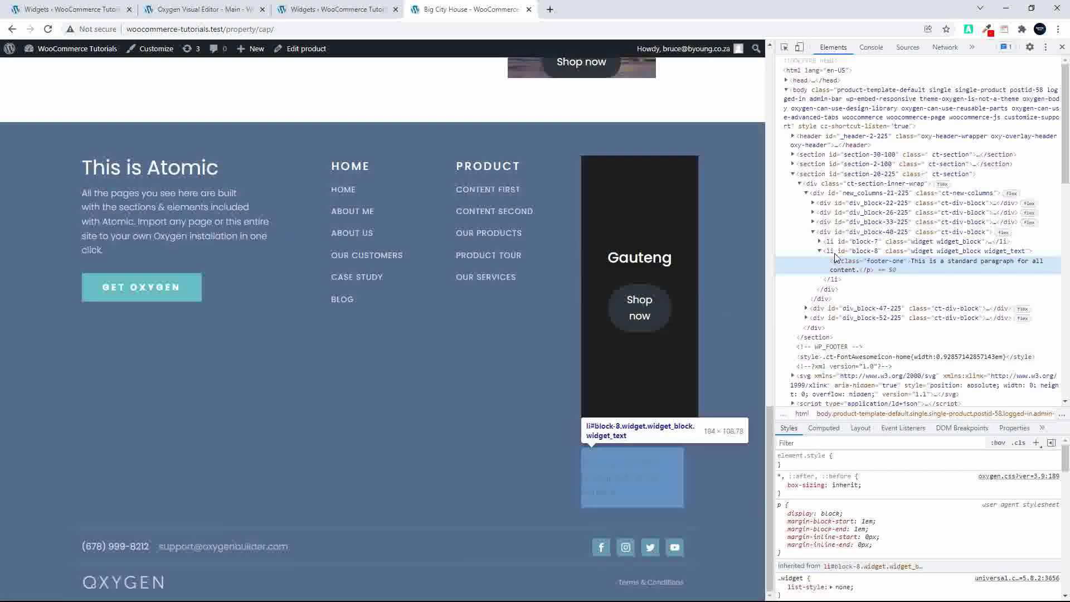
click(836, 252)
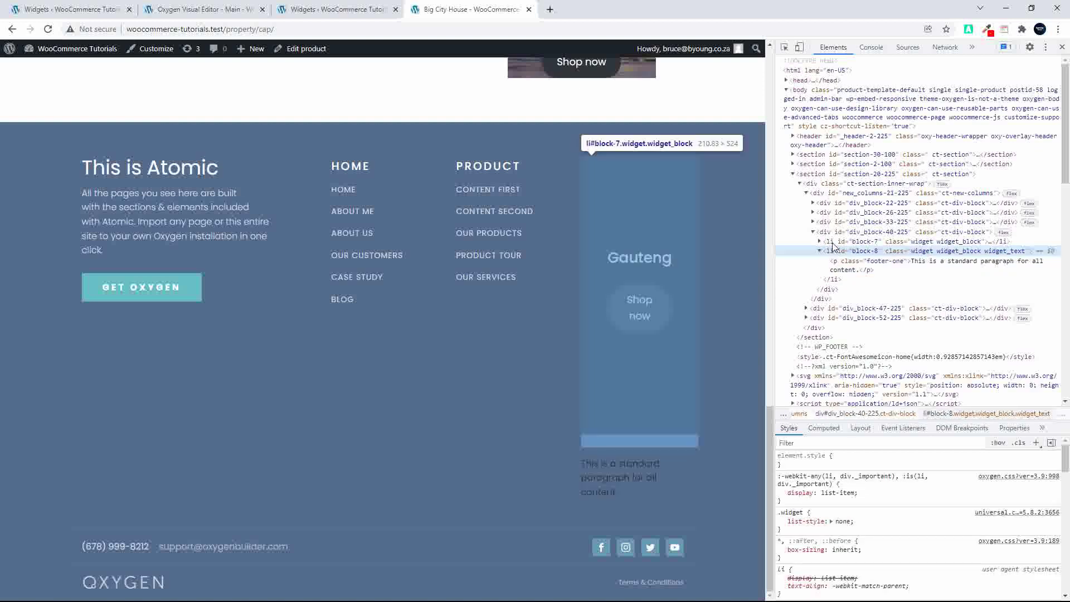
click(833, 243)
click(835, 234)
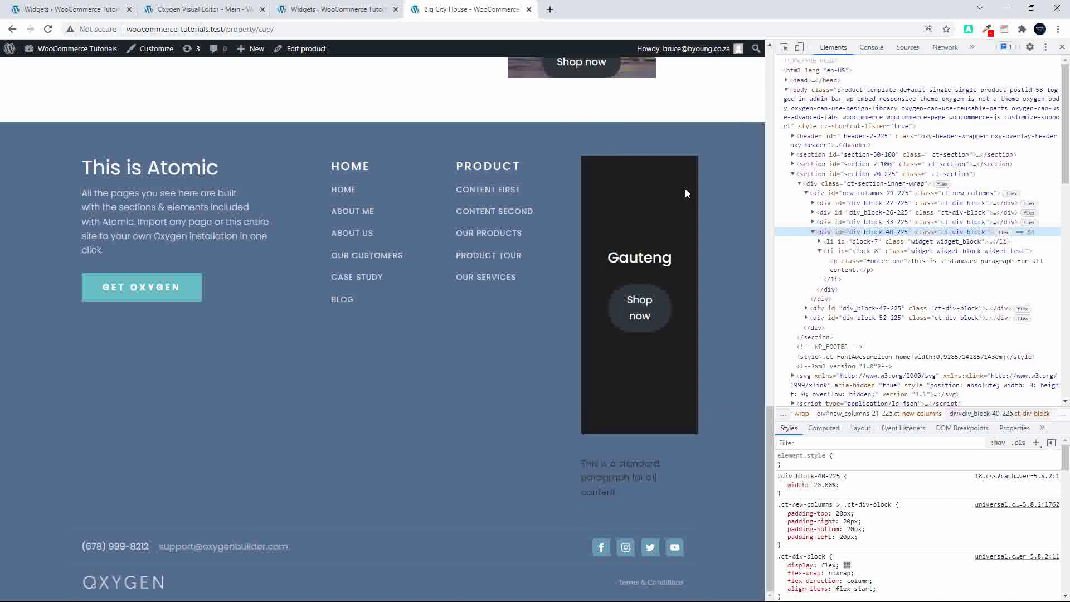
click(837, 252)
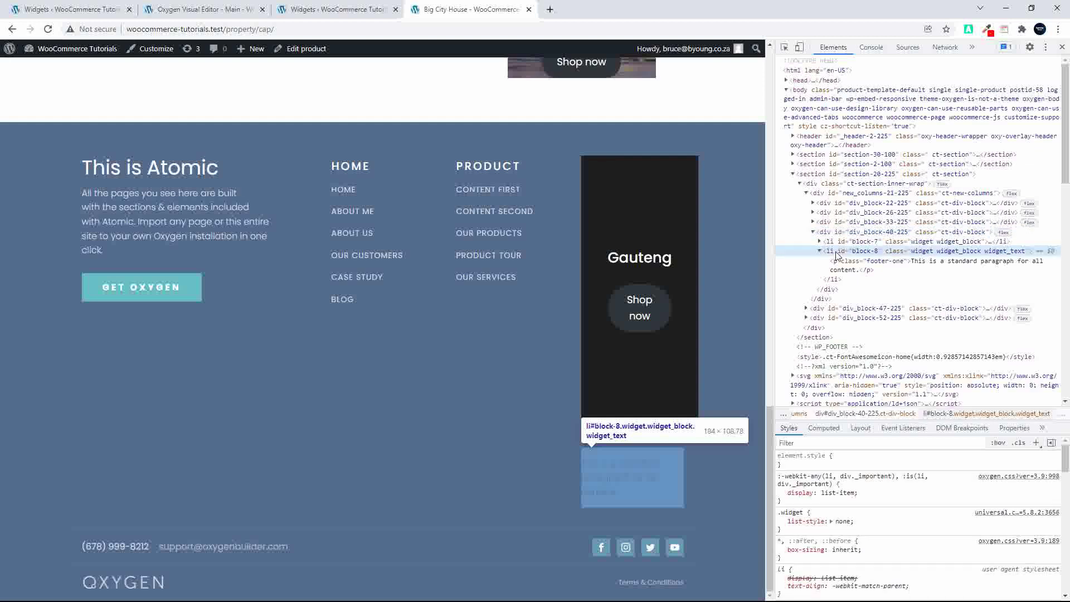
click(839, 262)
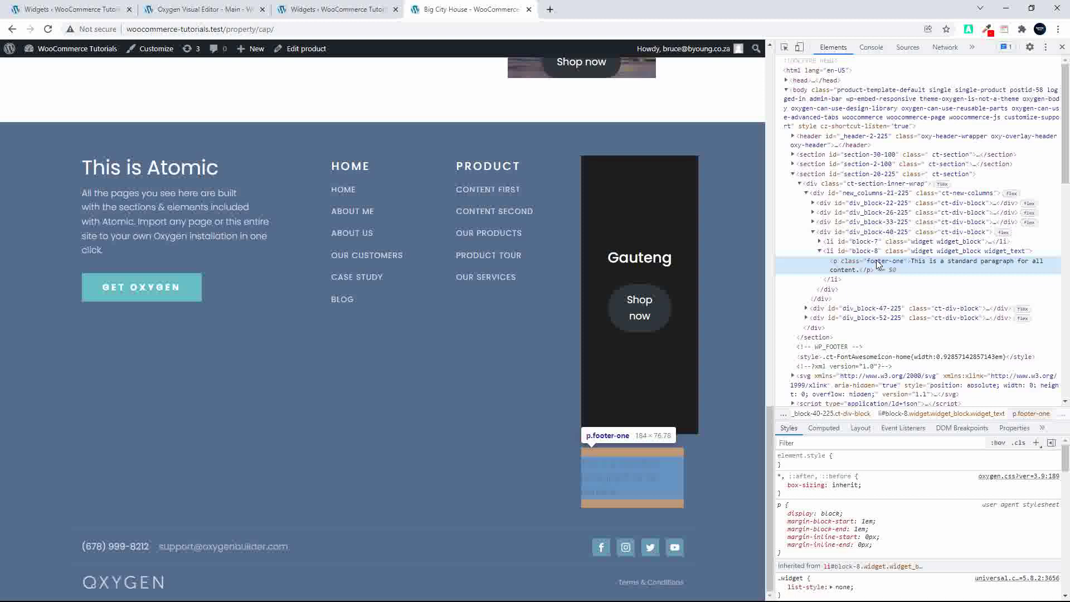
click(852, 232)
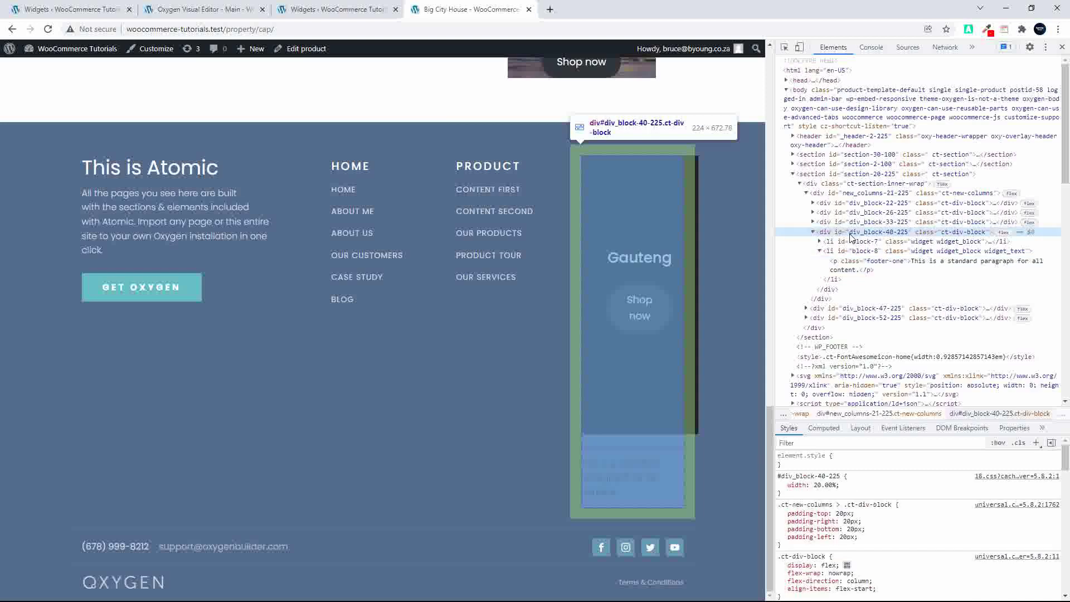
- Return to the Oxygen editor and set the Footer One sidebar's right padding to 0 in its size and spacing settings
click(214, 12)
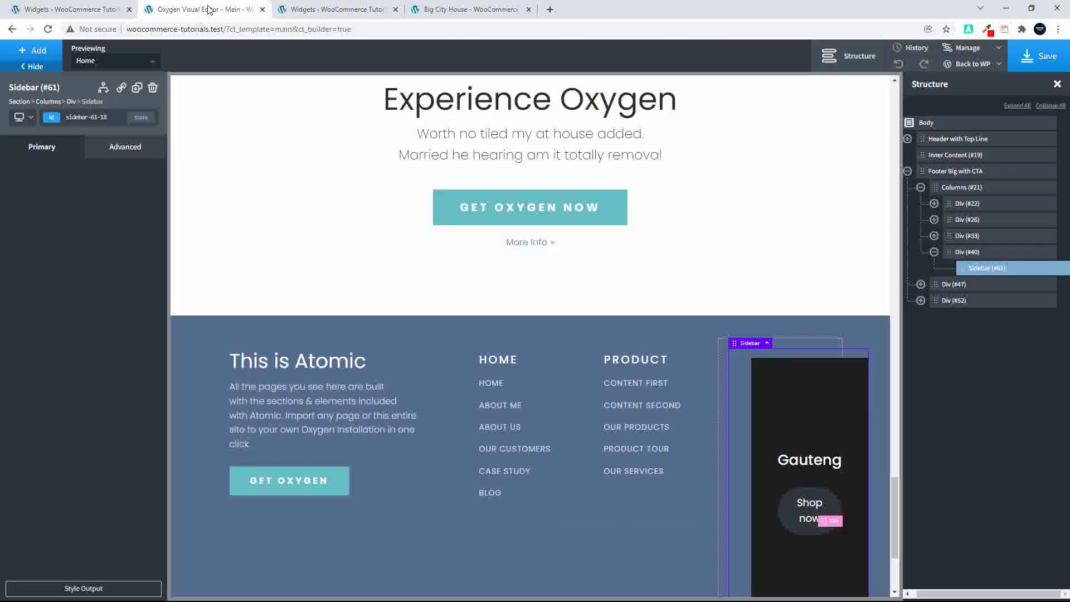
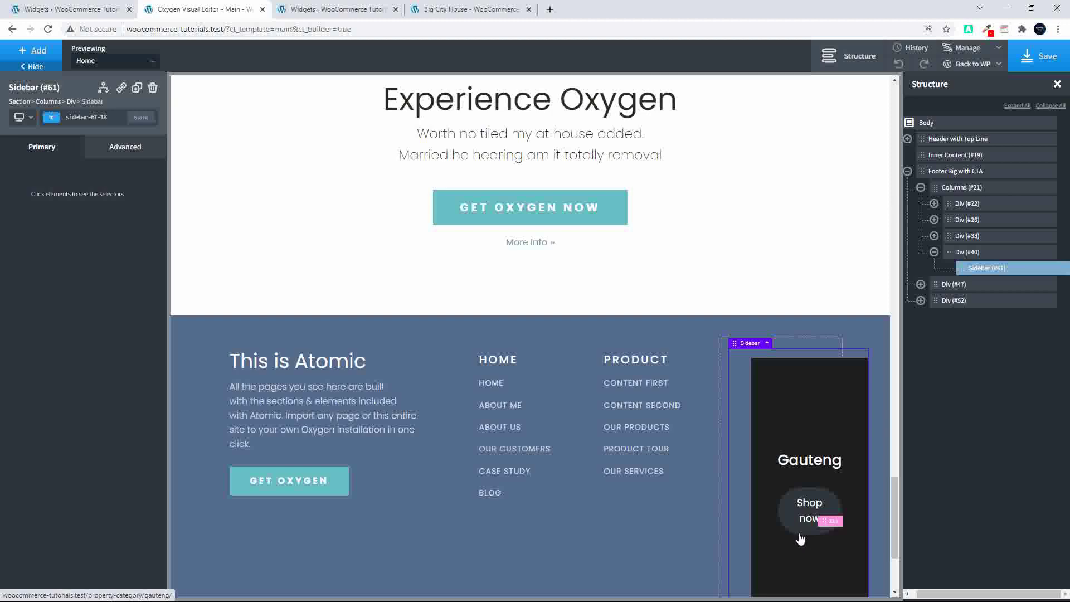
scroll(795, 551, down, 3)
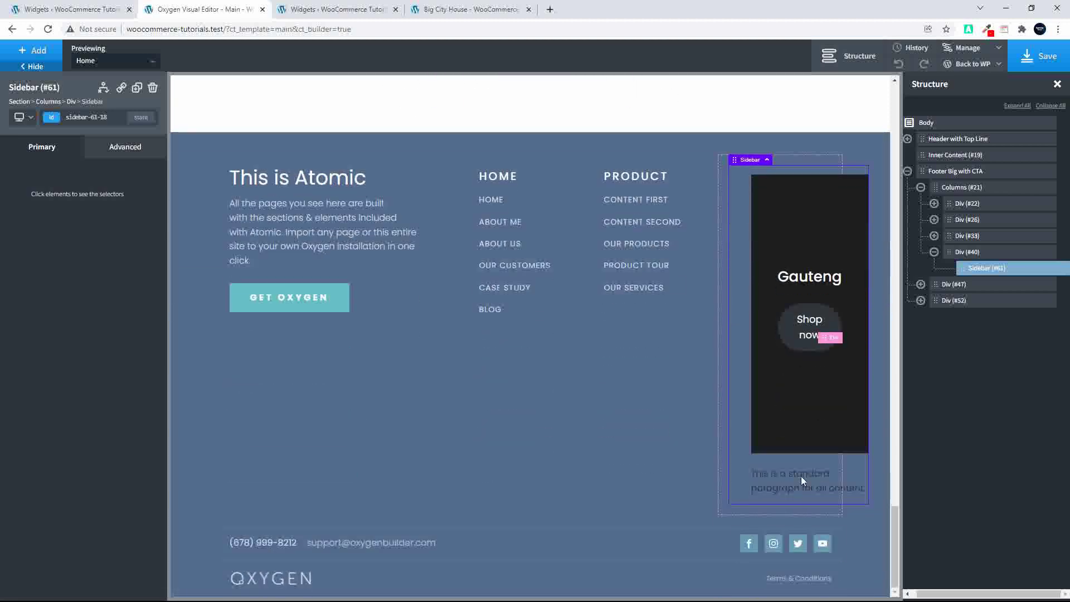
scroll(802, 477, up, 5)
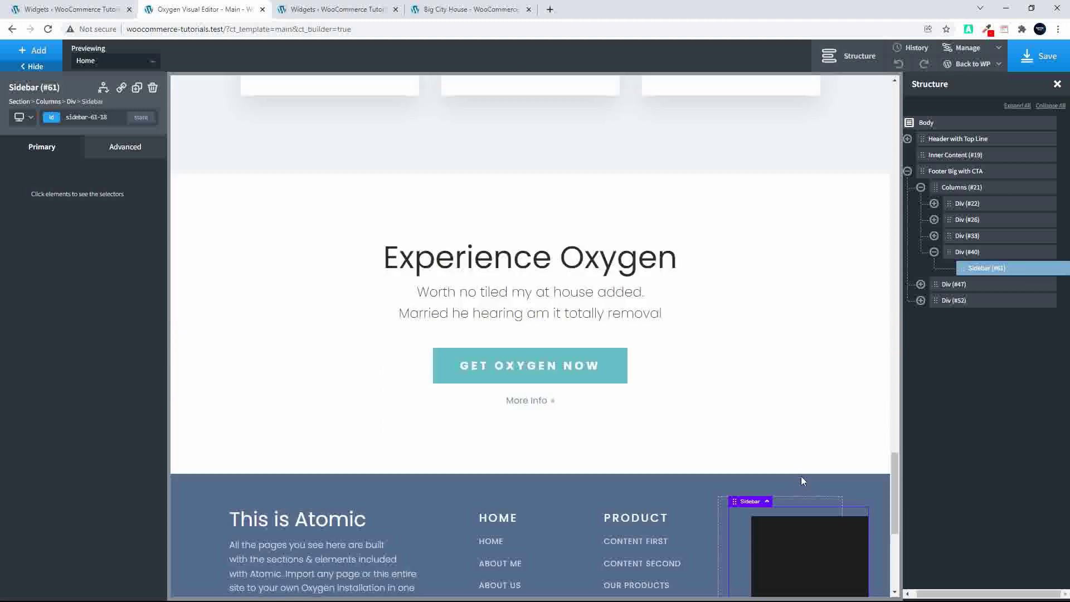
scroll(801, 481, down, 5)
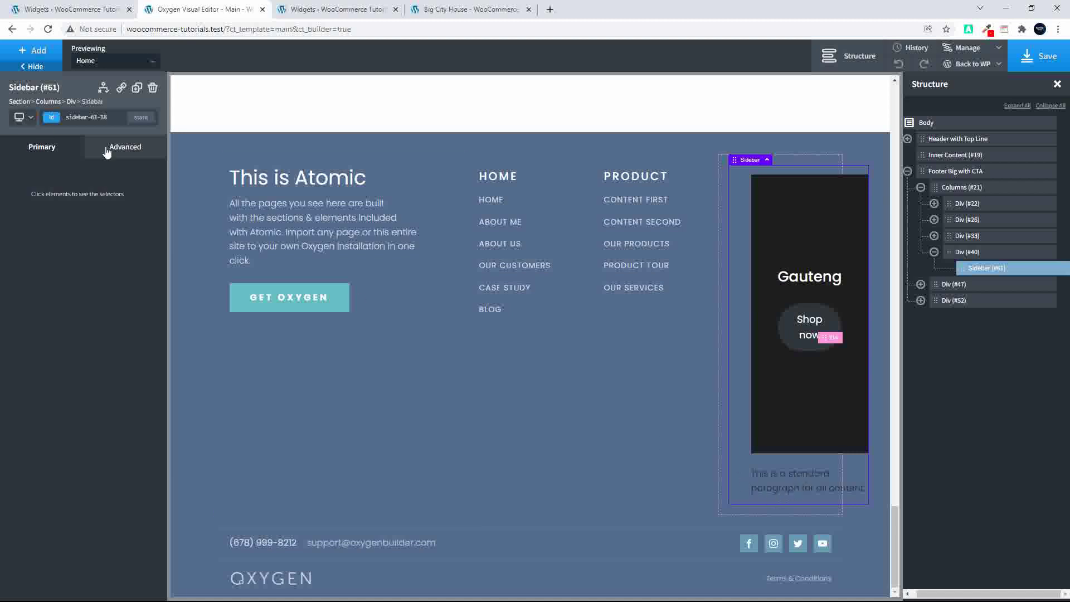
click(123, 158)
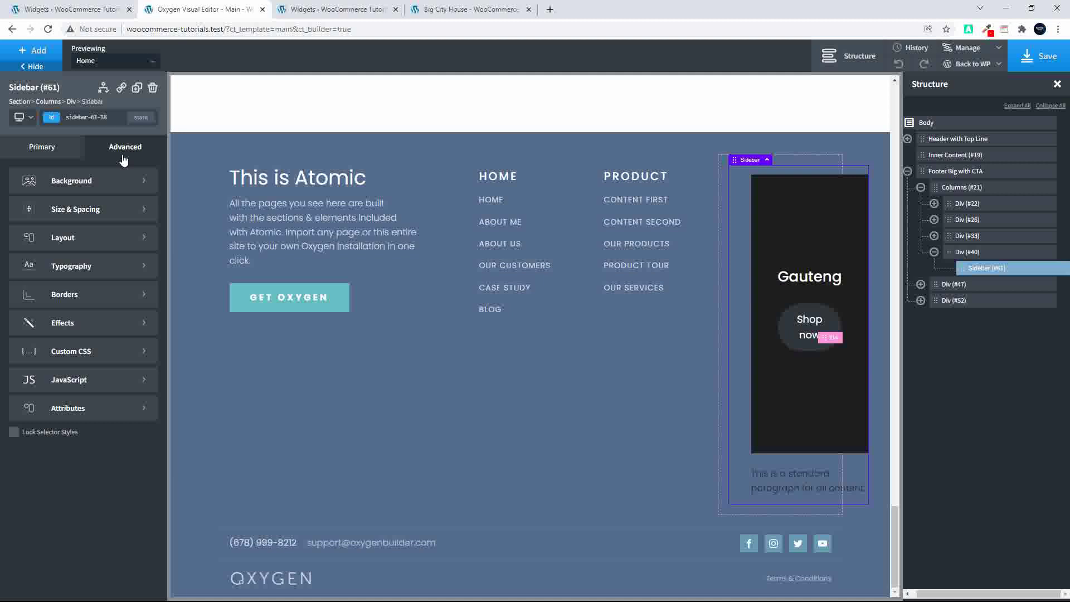
click(82, 210)
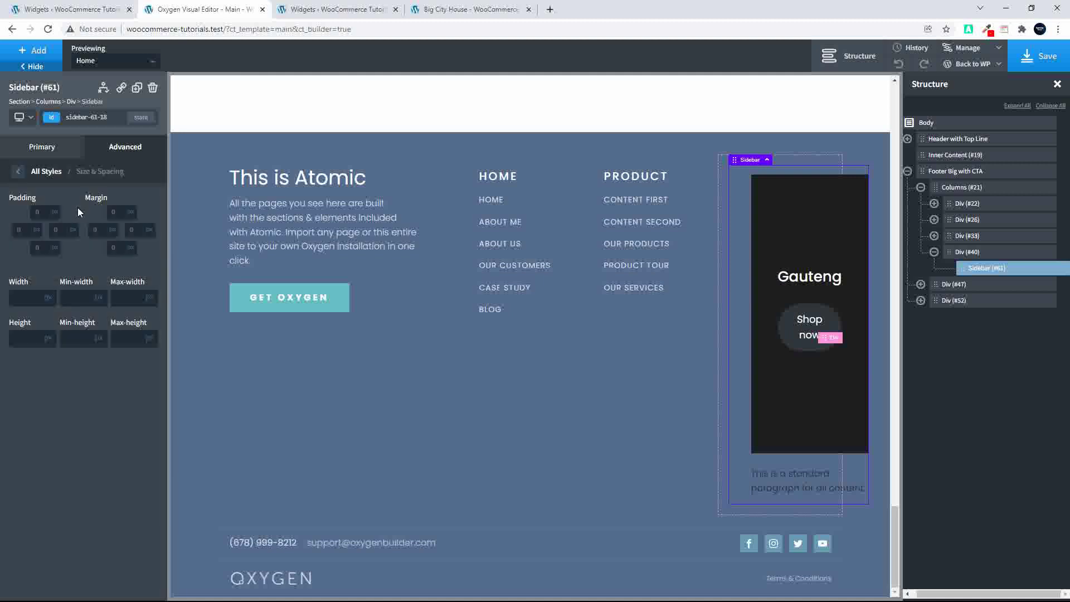
click(42, 214)
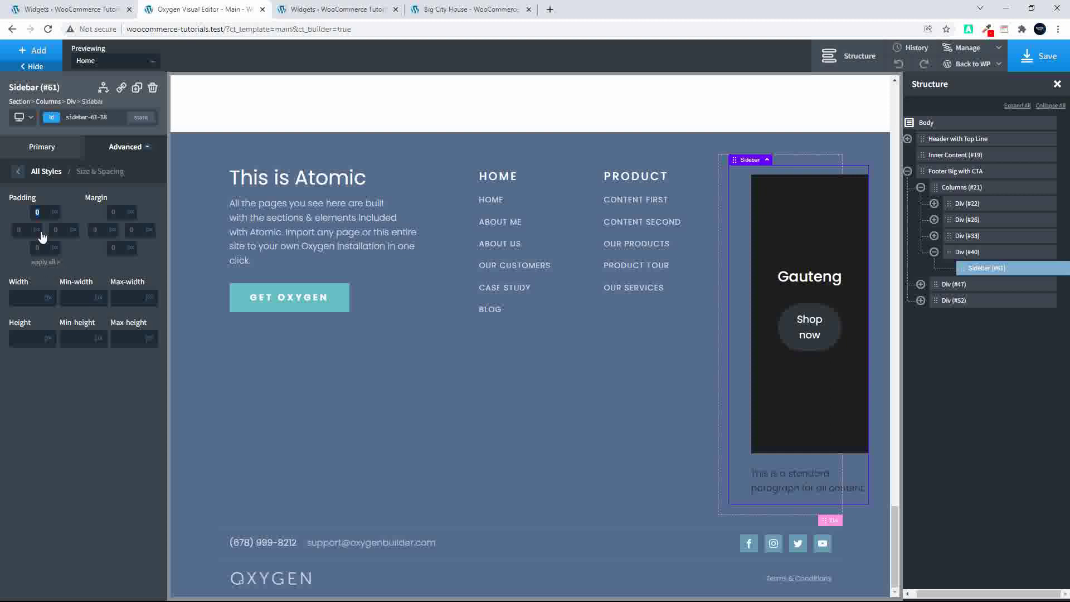
click(59, 231)
text(0)
- Go back to the Widgets page where the Footer One area and its paragraph are being edited
click(310, 8)
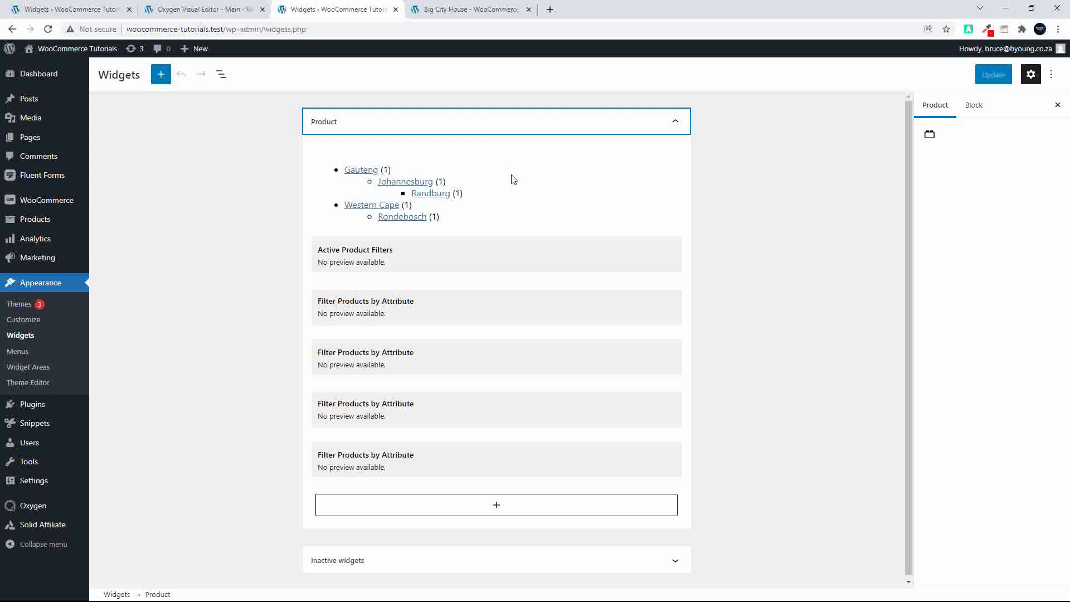
scroll(517, 183, down, 1)
click(55, 9)
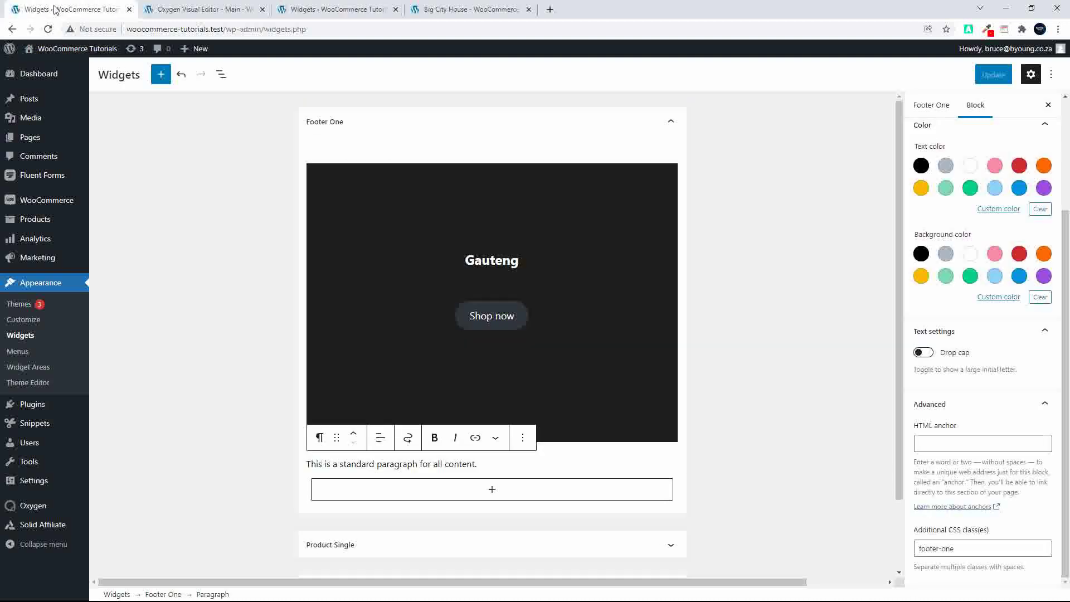
- Examine the settings available for the Footer One widget area, then view the footer on the Big City House page
scroll(289, 275, down, 2)
scroll(289, 276, up, 2)
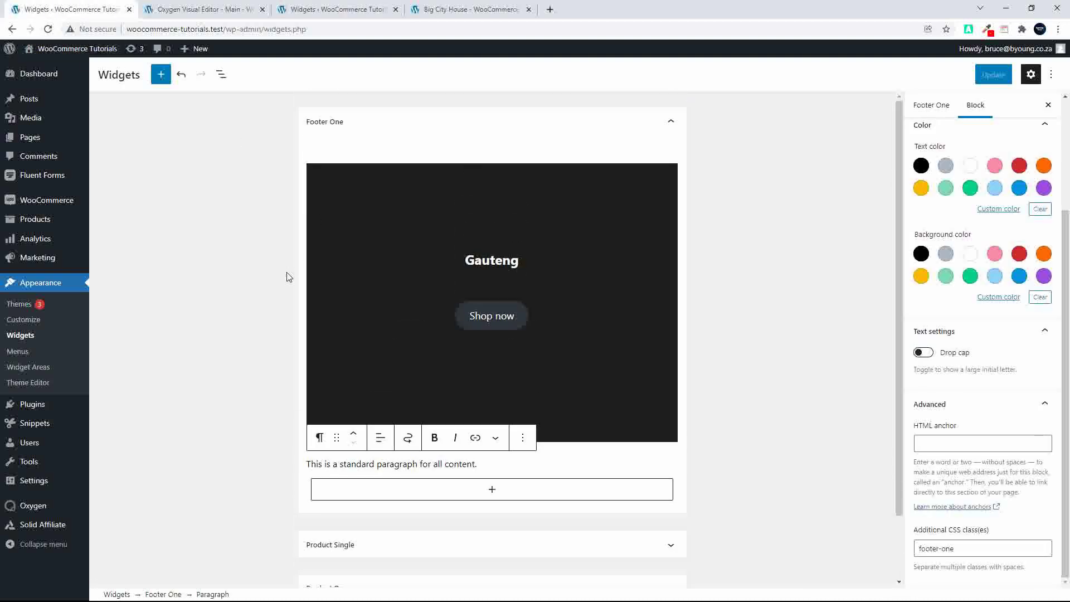
click(401, 144)
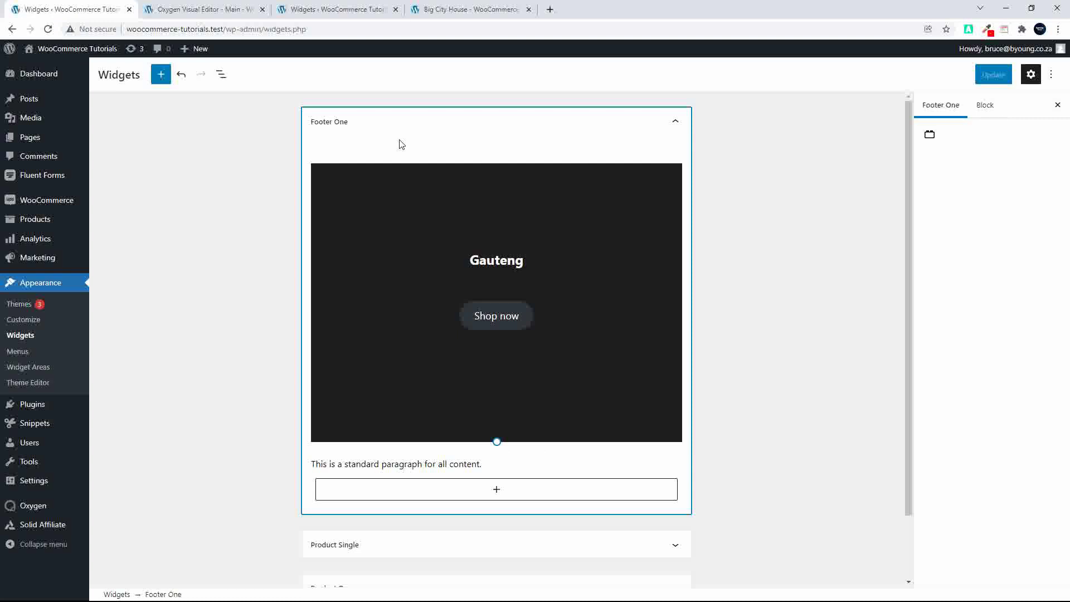
click(985, 105)
click(938, 106)
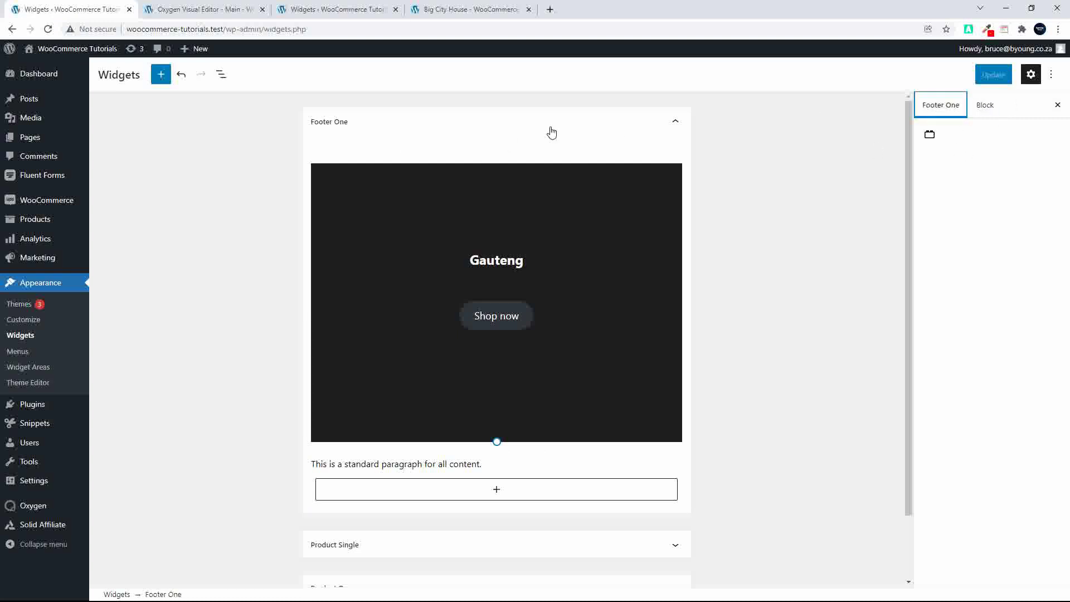
click(551, 129)
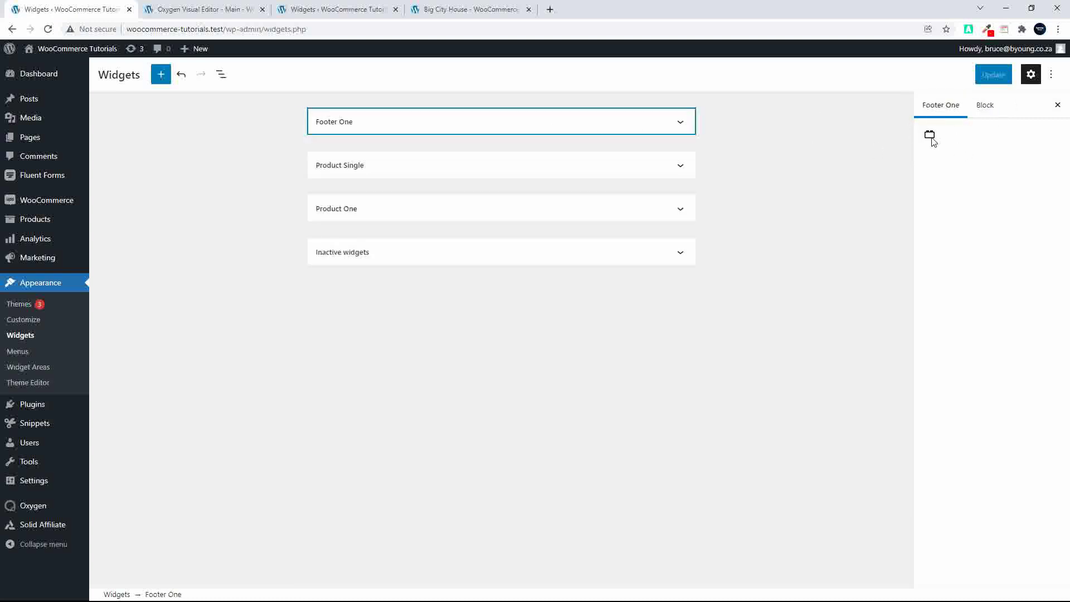
click(979, 111)
click(470, 138)
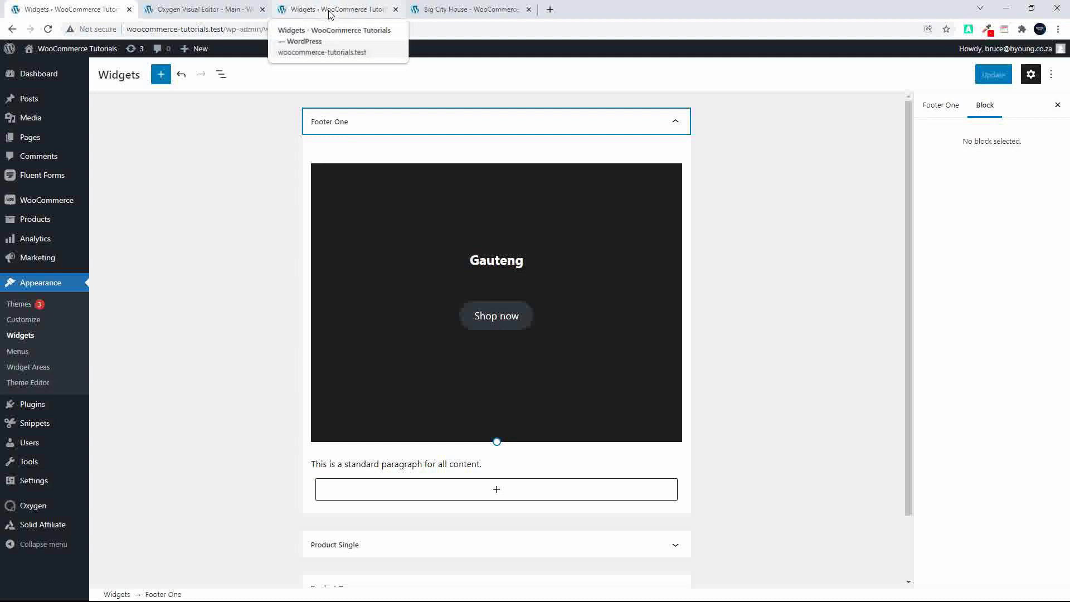
click(437, 10)
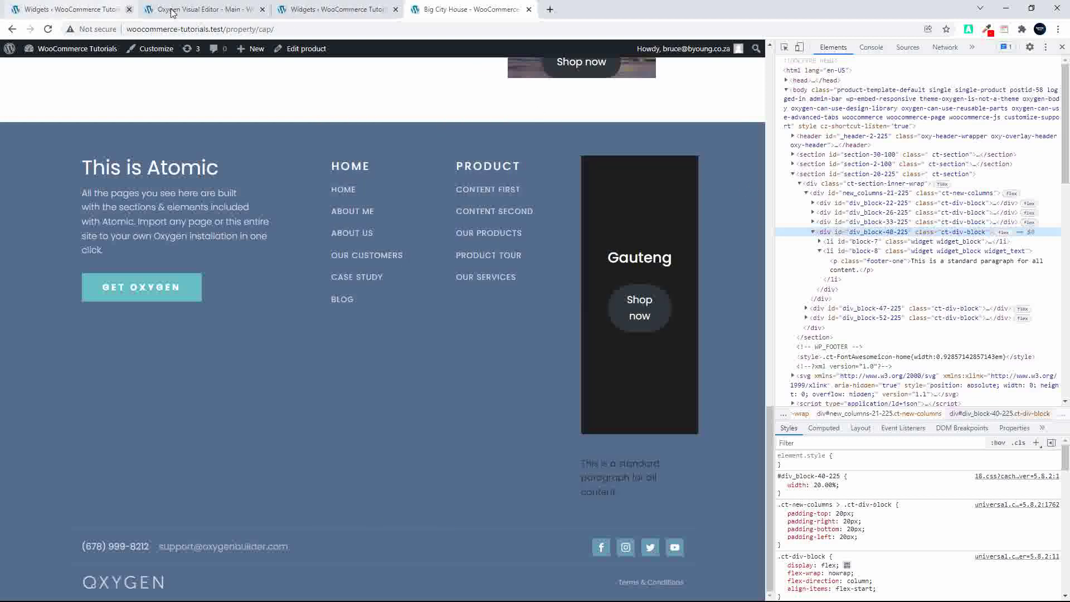
- In the Oxygen editor, set all four paddings of the footer column Div (#40) to 0 and save the template
click(188, 11)
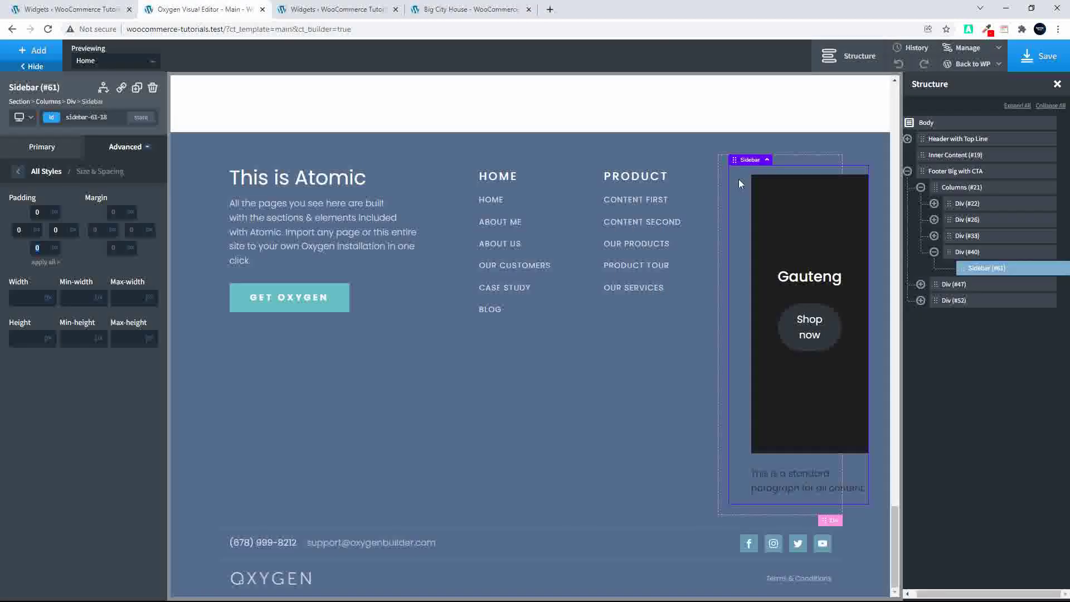
click(975, 254)
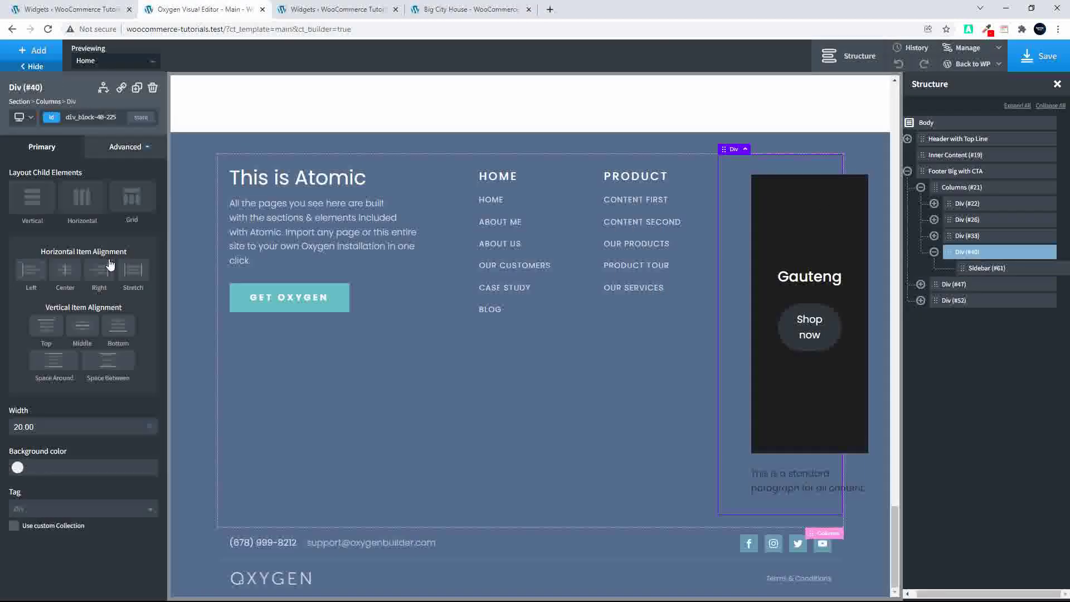
click(115, 147)
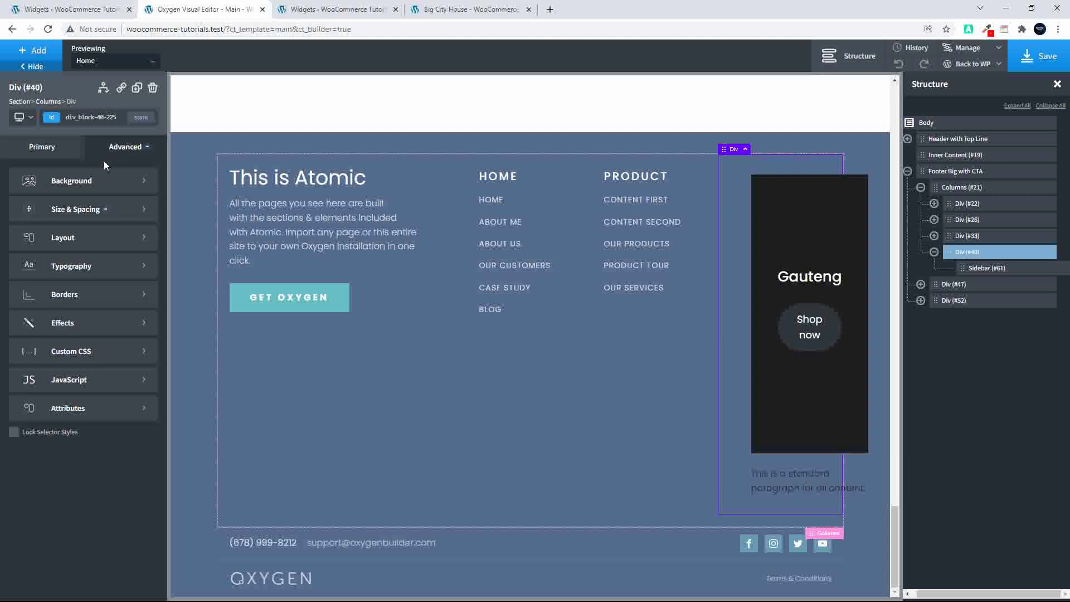
click(64, 206)
click(60, 212)
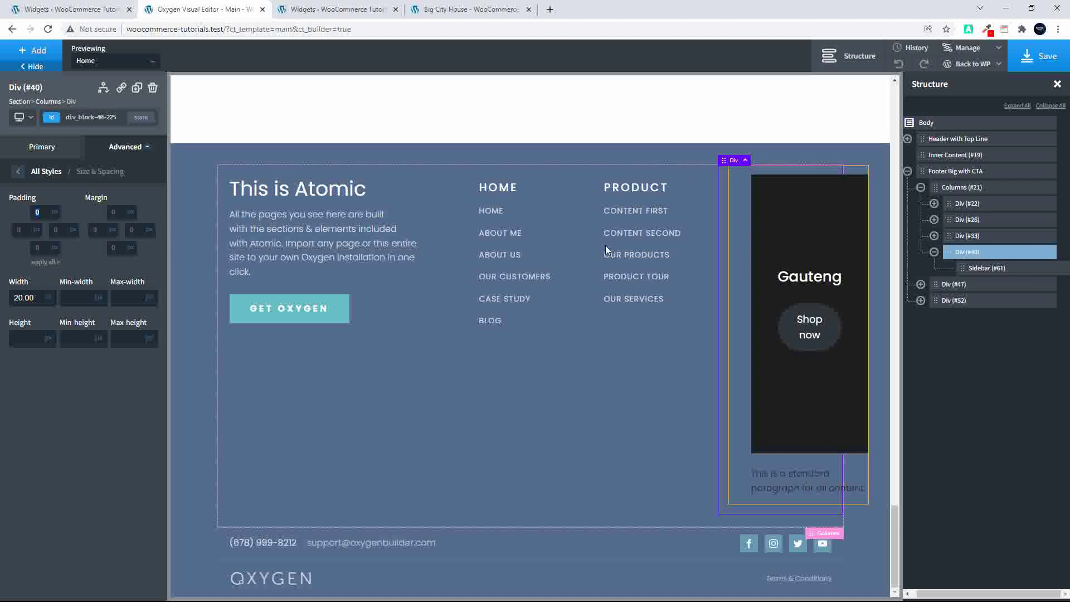
click(30, 230)
text(0)
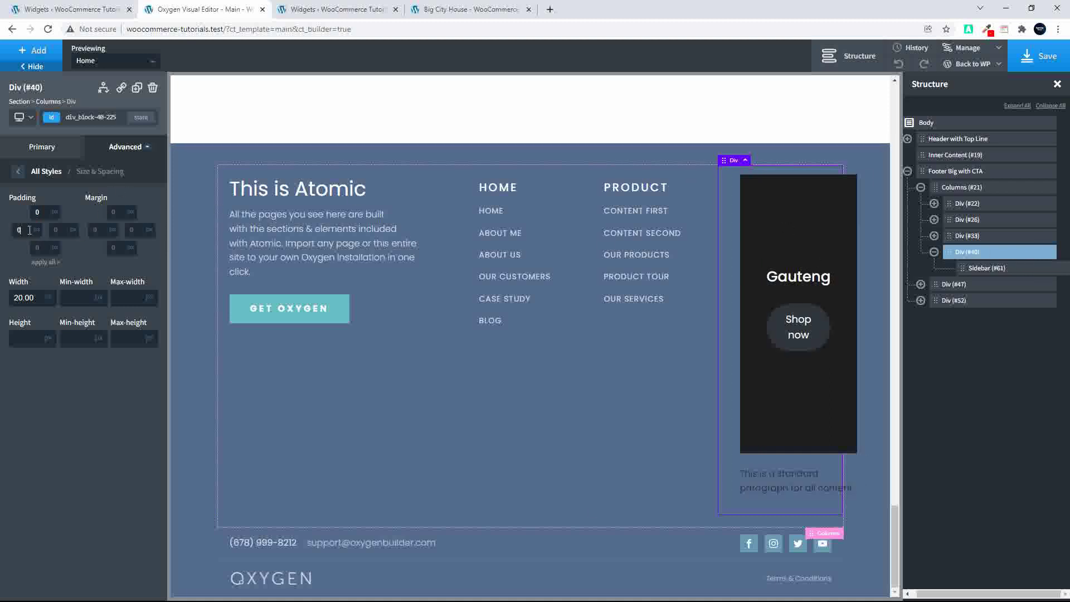
click(57, 258)
click(1043, 58)
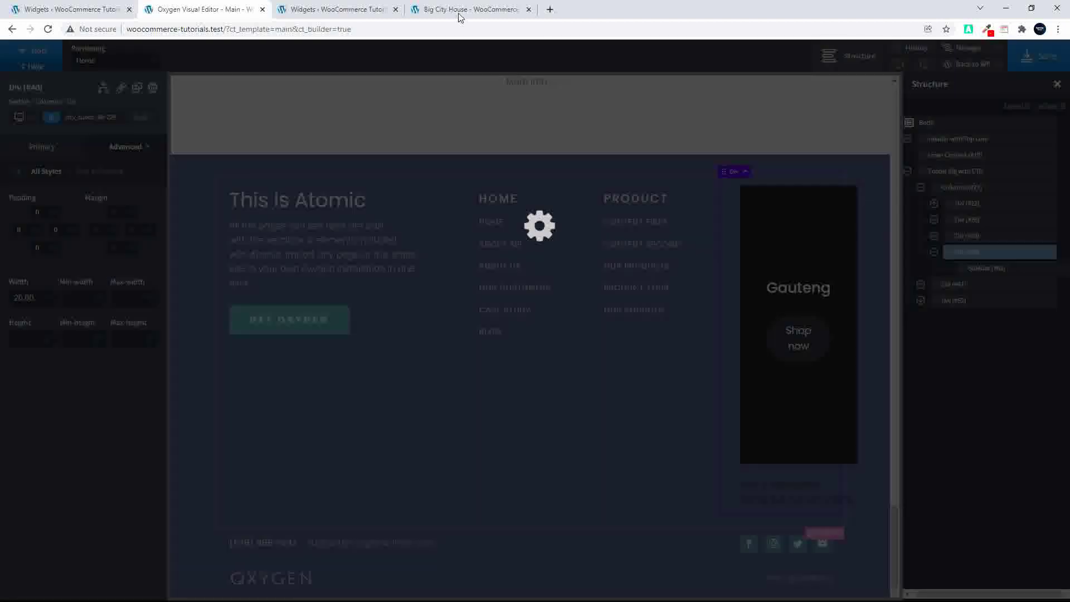
- Reload the Big City House page, check its footer column and expand the markup of the block-7 widget
click(356, 9)
click(483, 9)
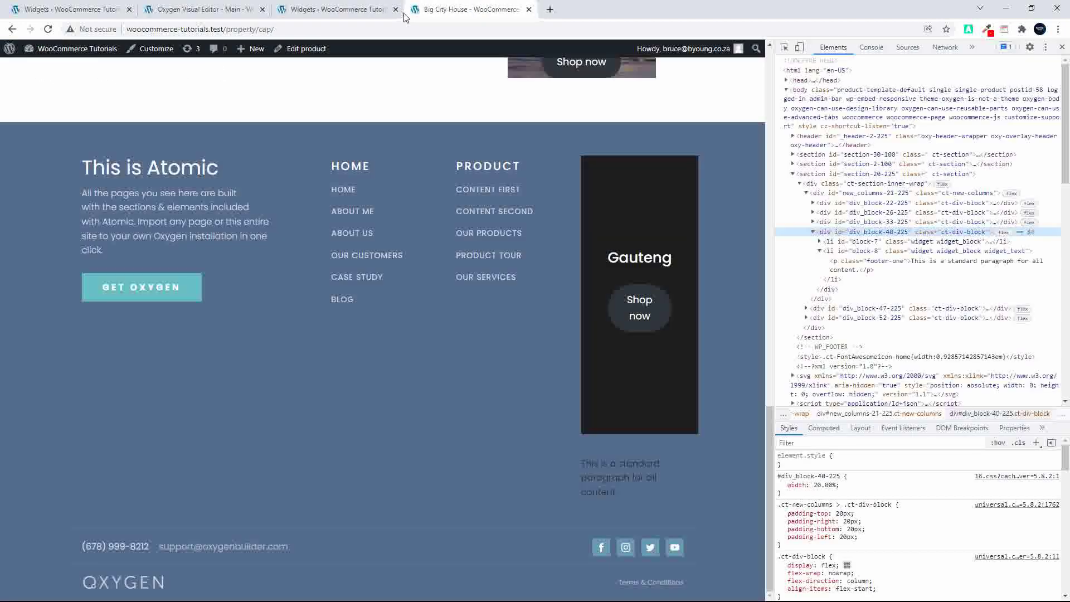
key(F5)
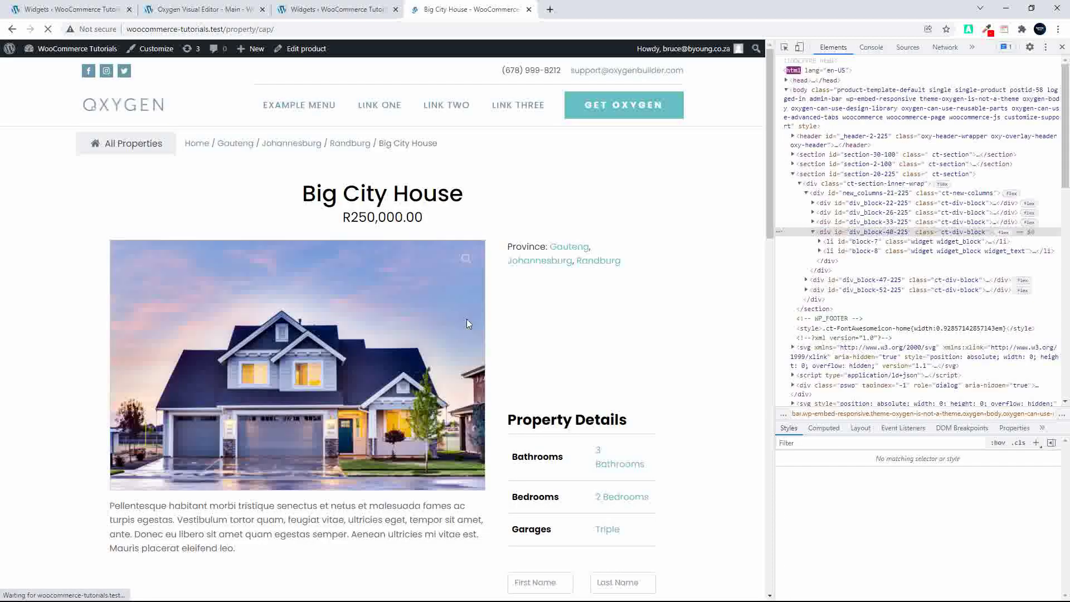
scroll(524, 337, down, 7)
scroll(530, 337, down, 10)
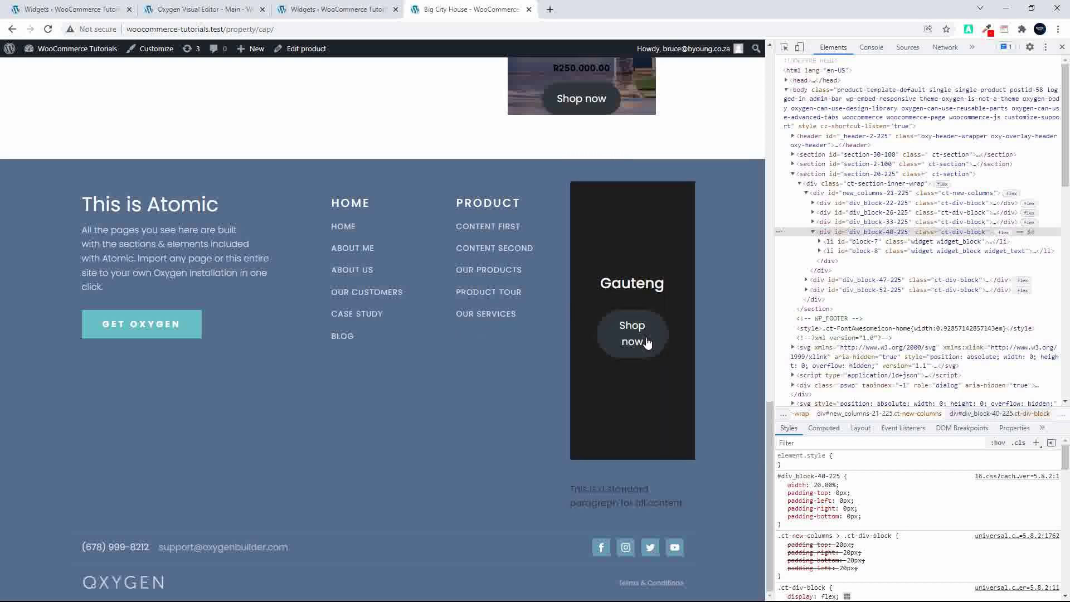
scroll(621, 396, up, 1)
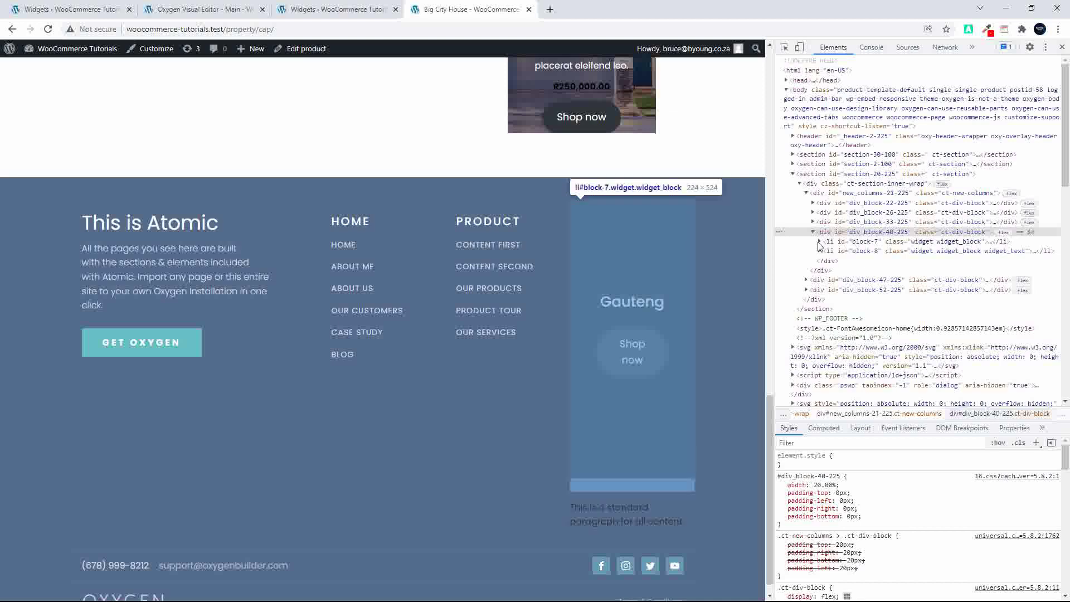
click(819, 242)
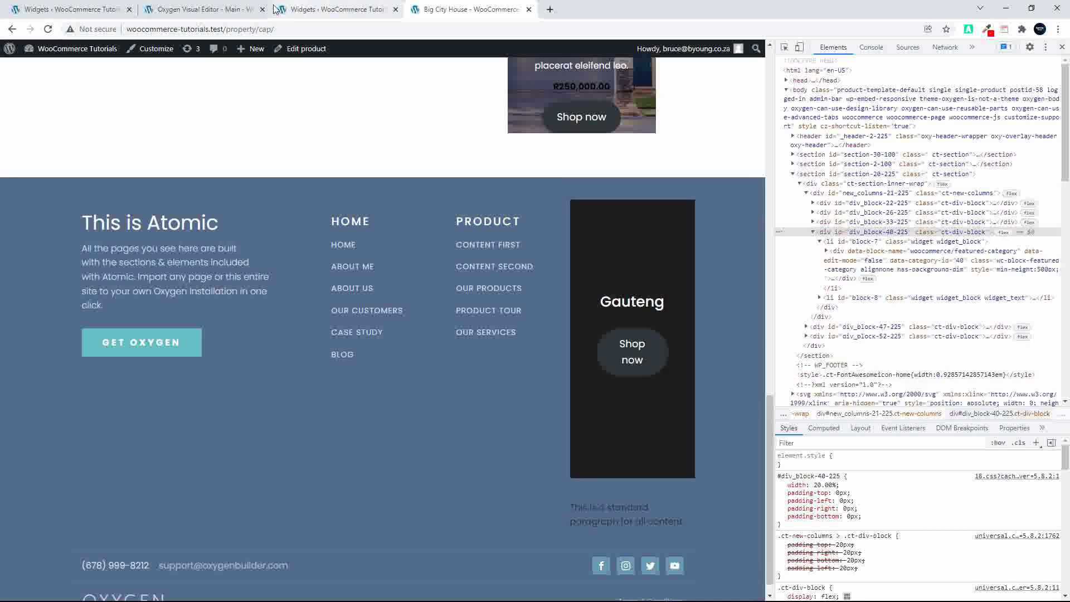
- Close the duplicate Widgets page, set the Gauteng featured category's overlay color to orange in Footer One and update the widgets
click(304, 8)
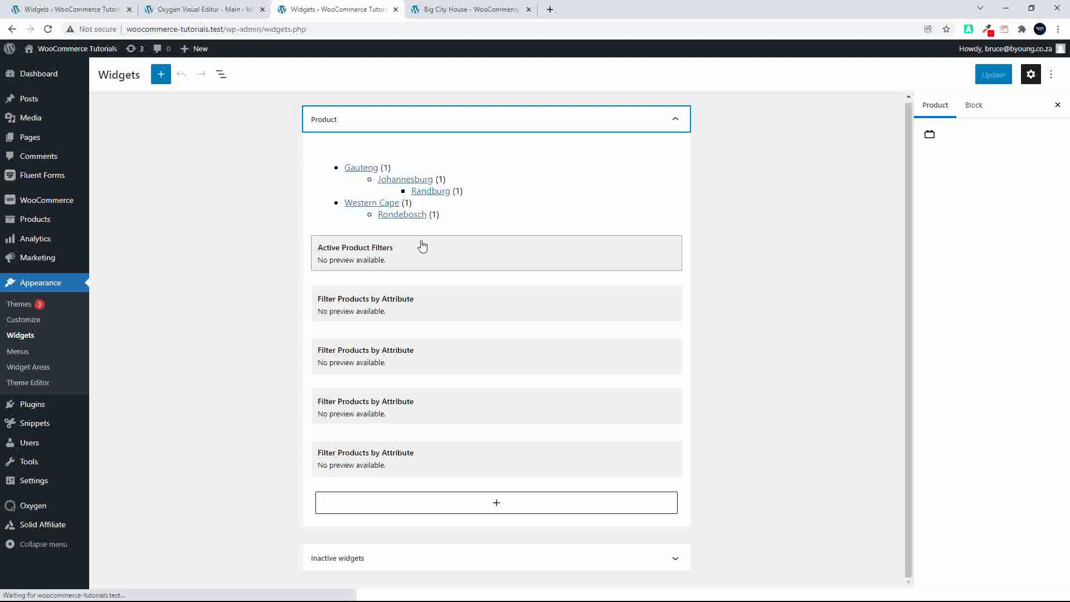
click(397, 9)
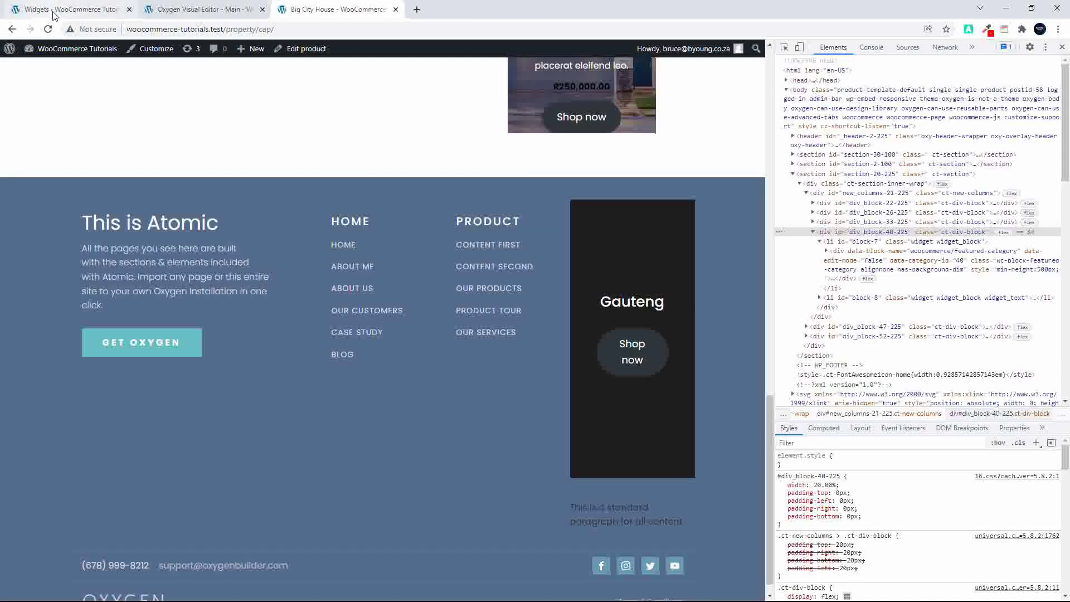
click(54, 14)
click(487, 376)
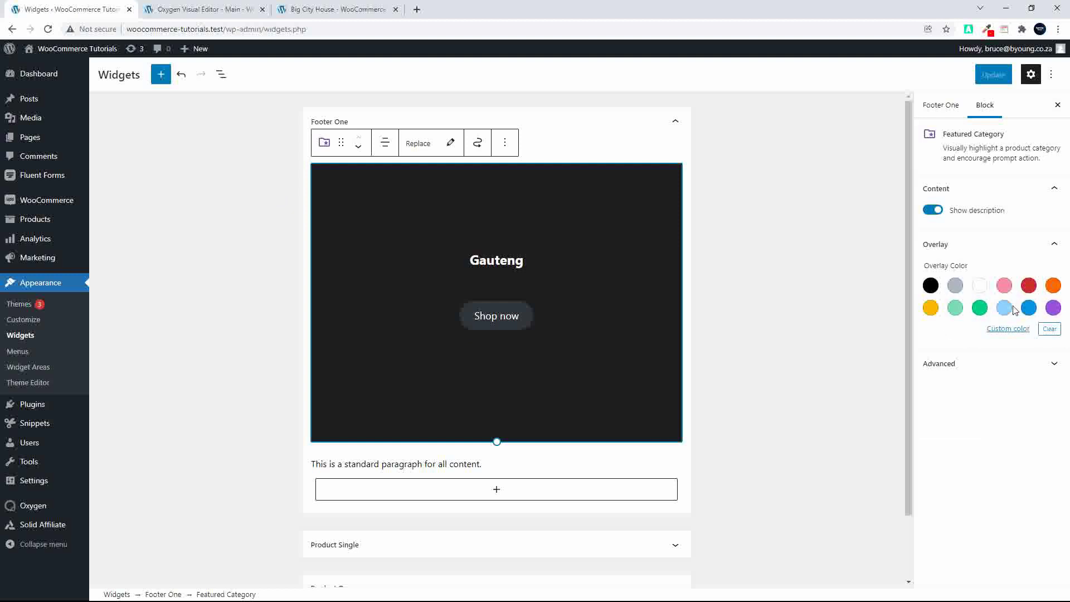
click(1052, 286)
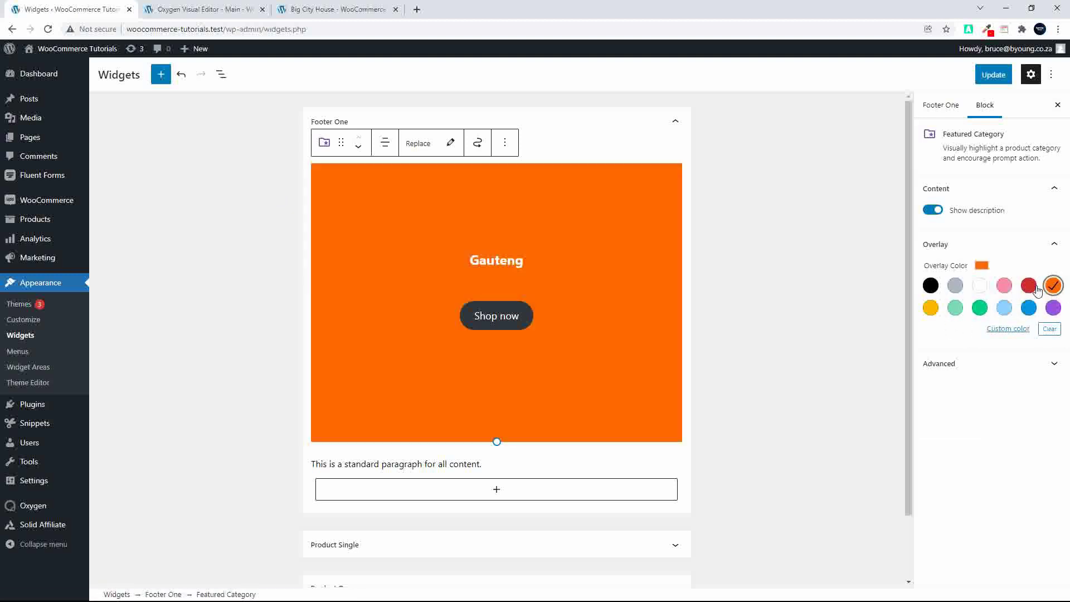
click(991, 77)
- Reload the Big City House page and inspect the classes and styles of the footer's featured category div
click(312, 8)
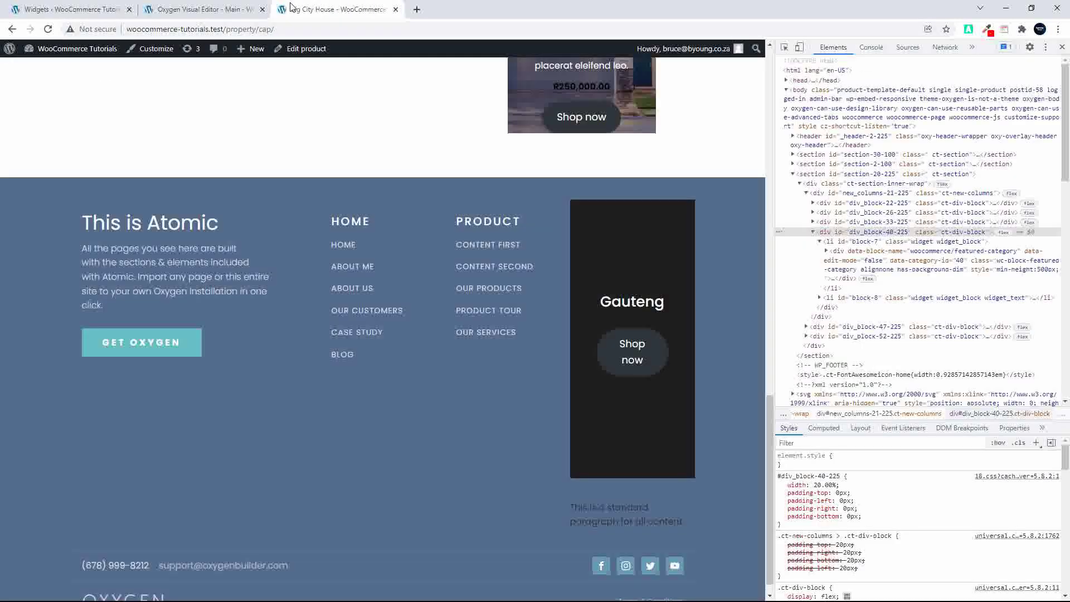
click(48, 29)
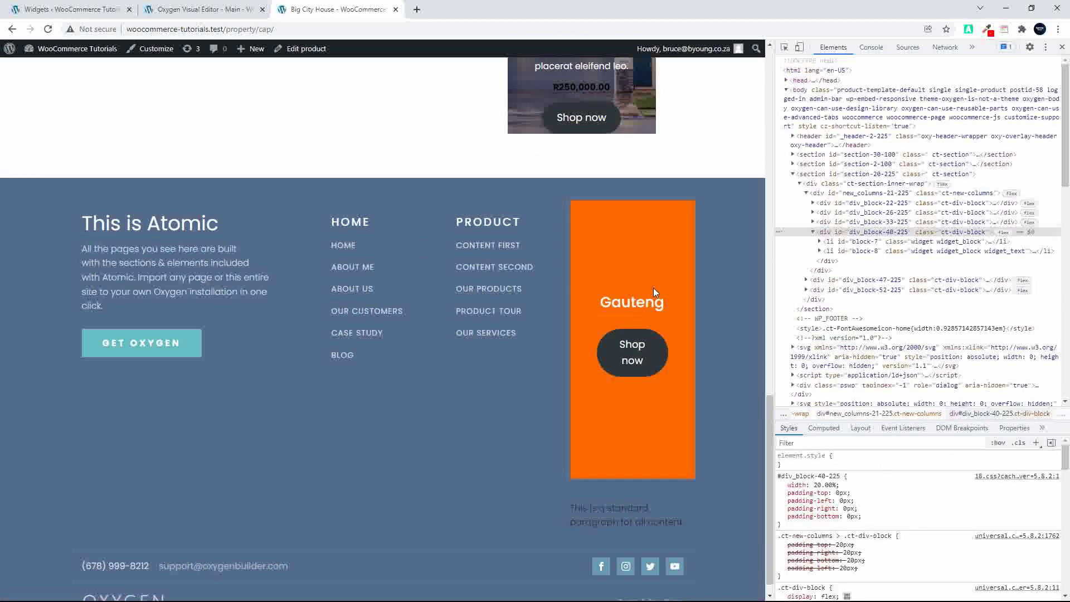
click(836, 243)
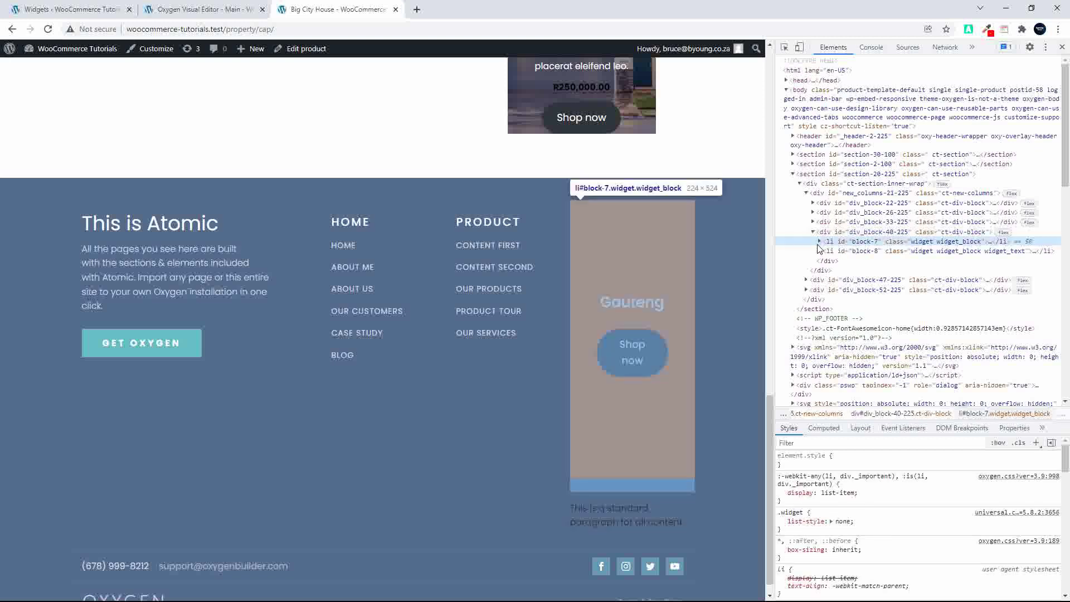
click(819, 241)
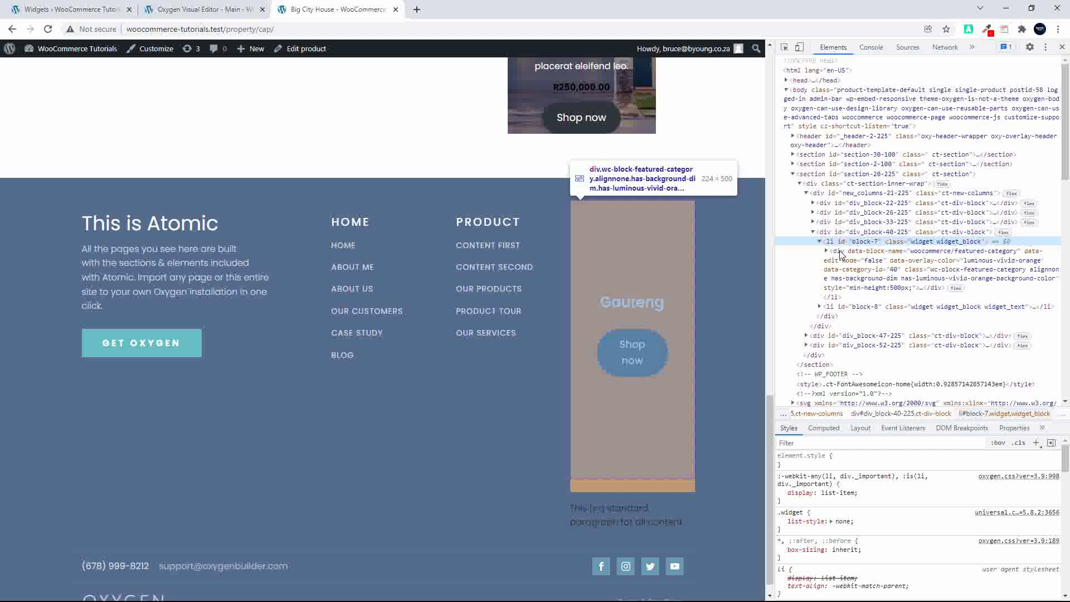
click(843, 251)
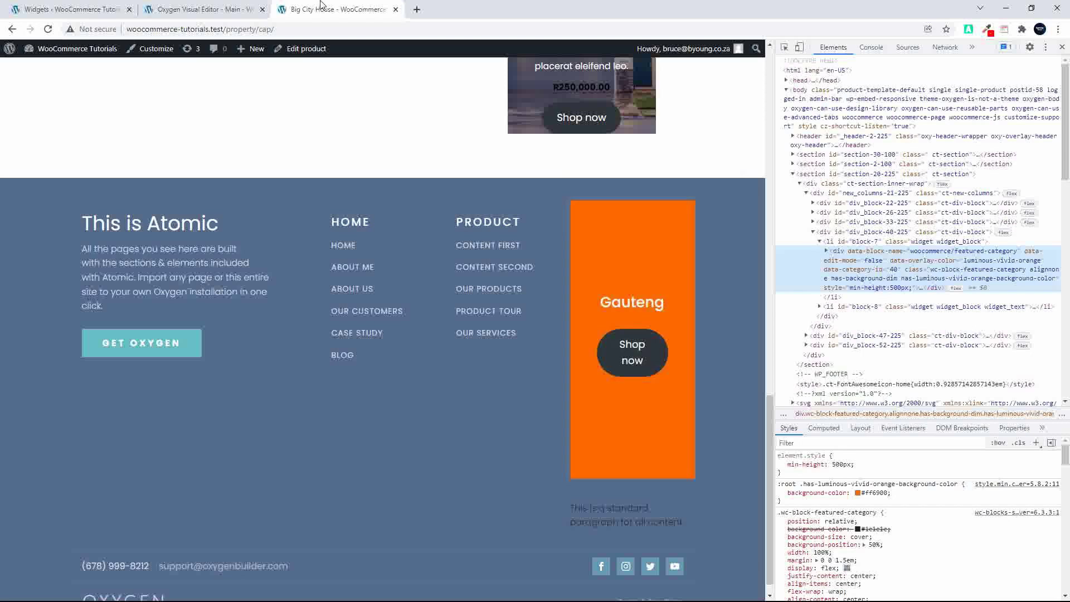
- Add the CSS class fotter-one-shop-now to the Gauteng featured category block in Footer One and update the widgets
click(225, 10)
click(70, 10)
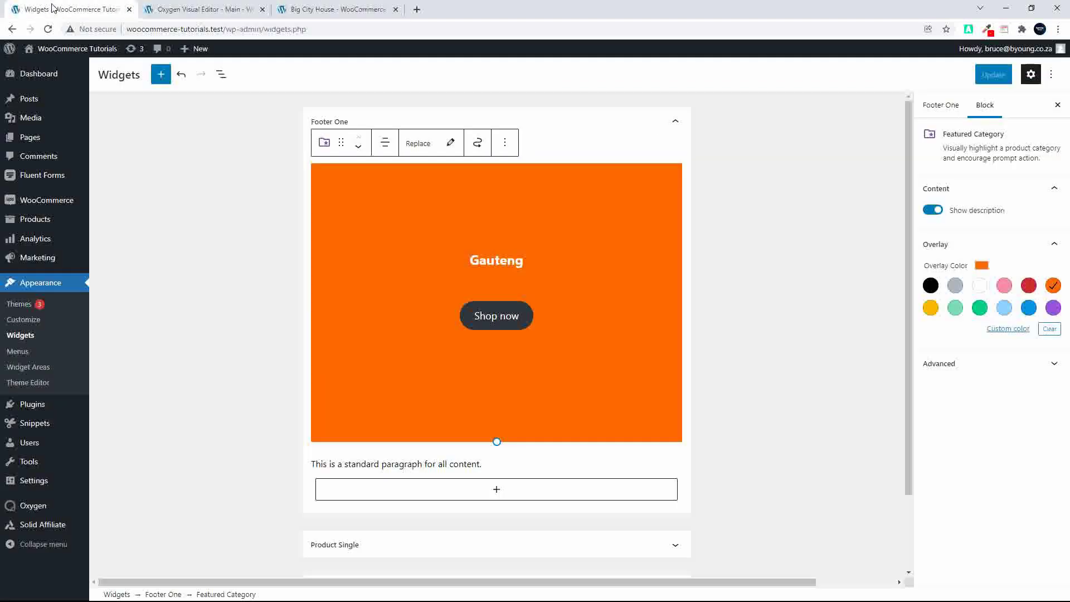
click(1052, 364)
click(977, 403)
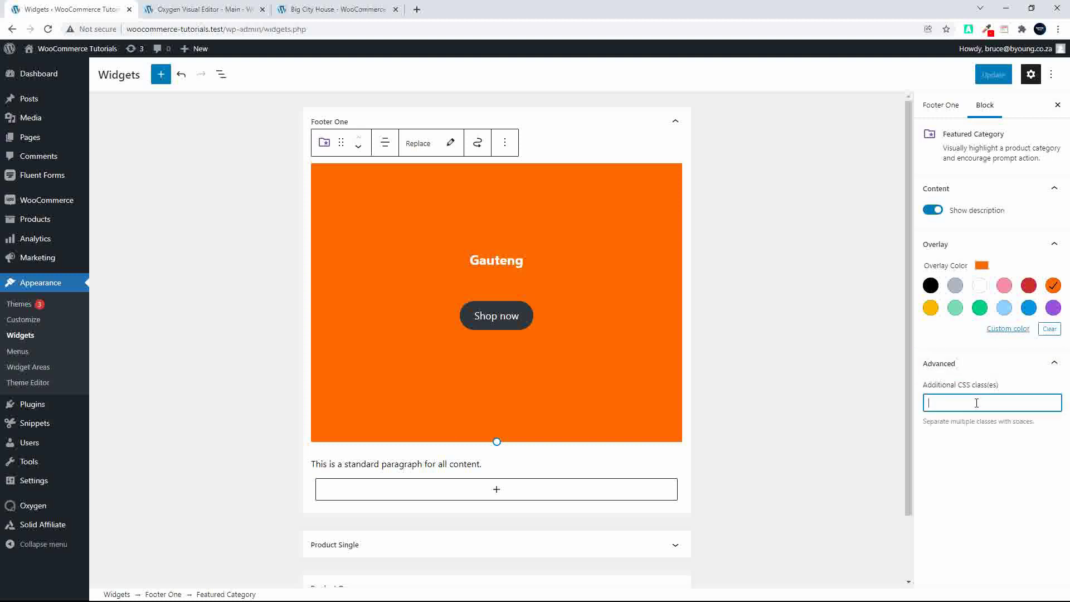
text(fotter-one-shop-now)
click(993, 75)
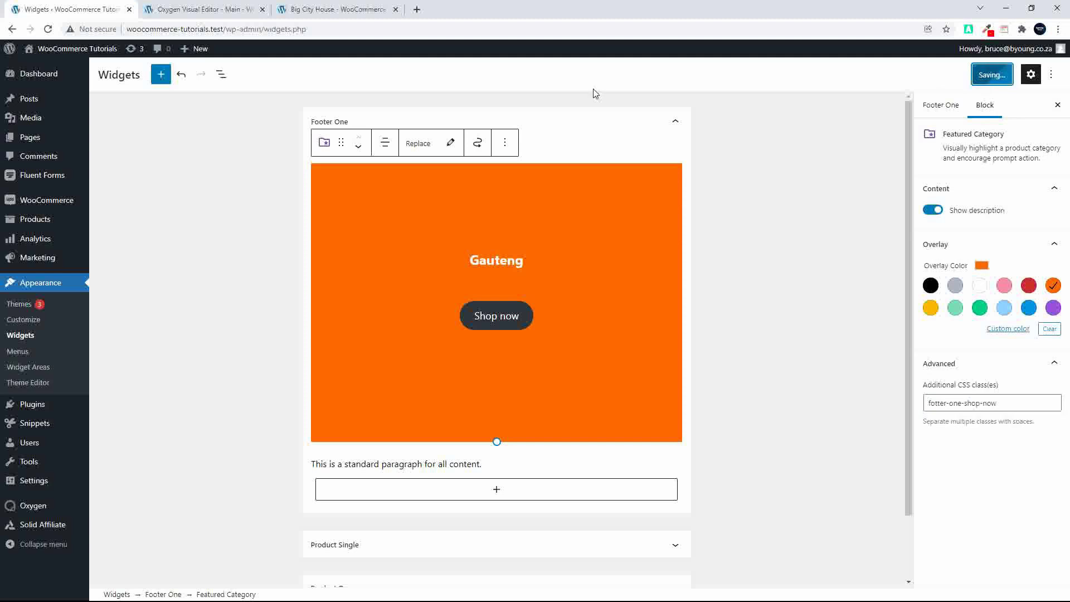
- Reload the Big City House page and select the fotter-one-shop-now class name in the featured category div's markup
click(336, 9)
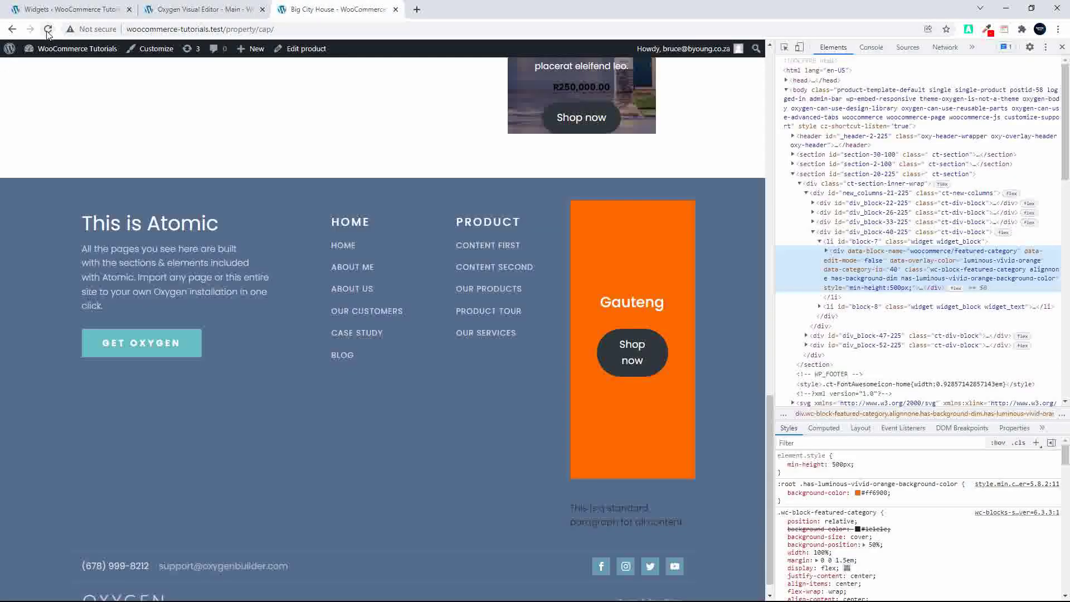
click(48, 30)
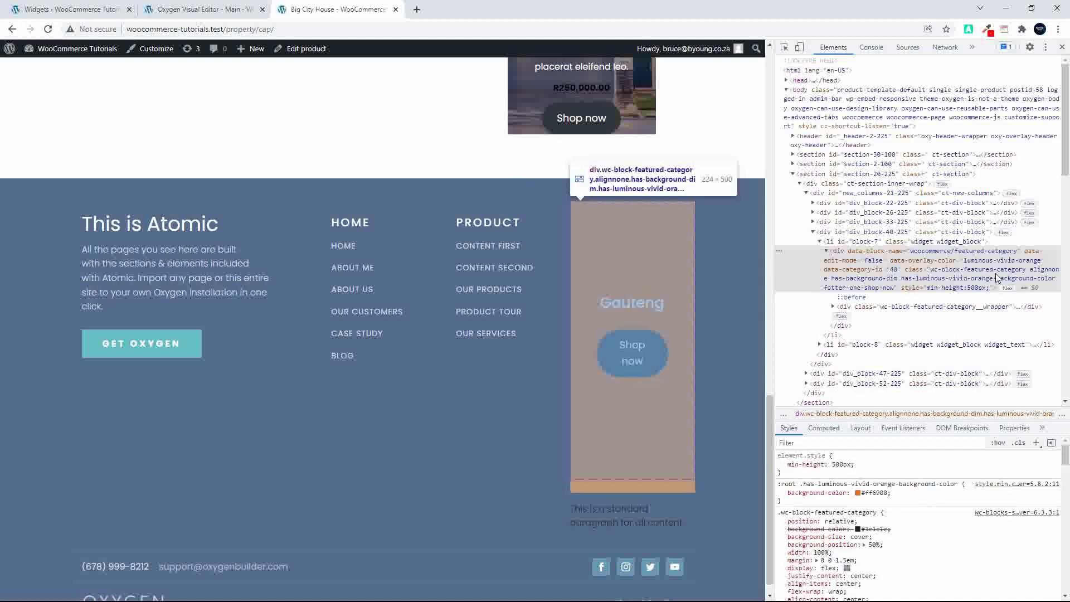
double_click(836, 288)
click(836, 289)
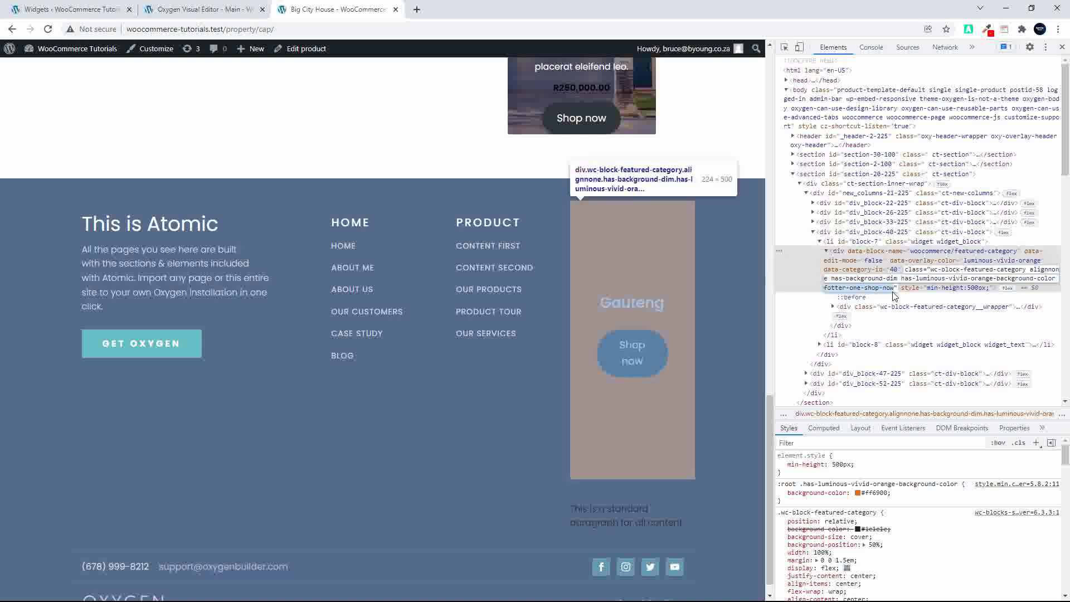
- Add a style rule named fotter-one-shop-now to the selected featured category div, with a height of 200px
click(1036, 442)
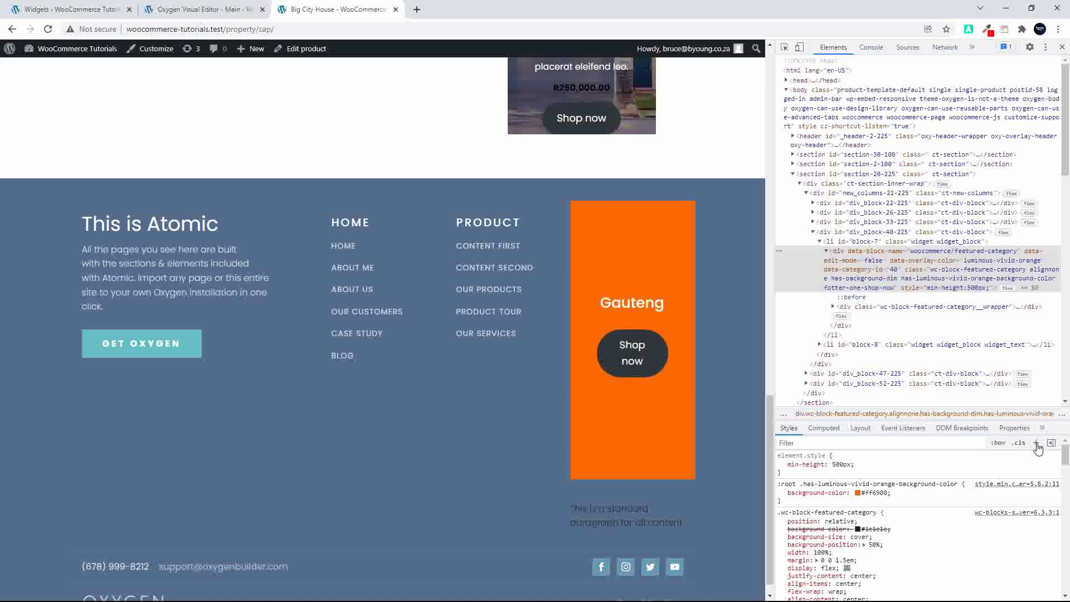
text(fotter-one-shop-now)
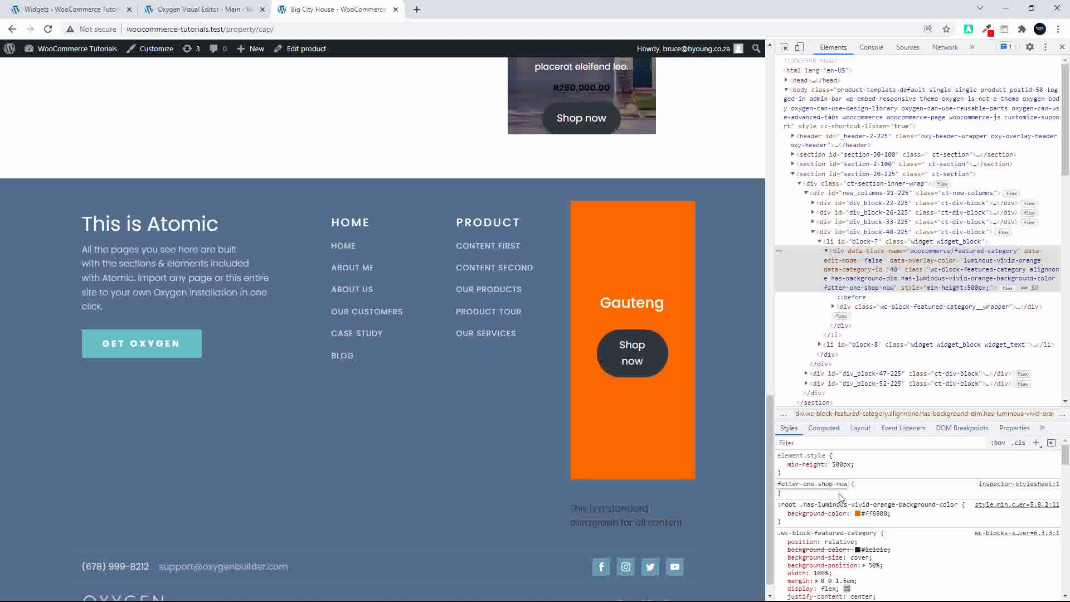
click(860, 489)
click(861, 489)
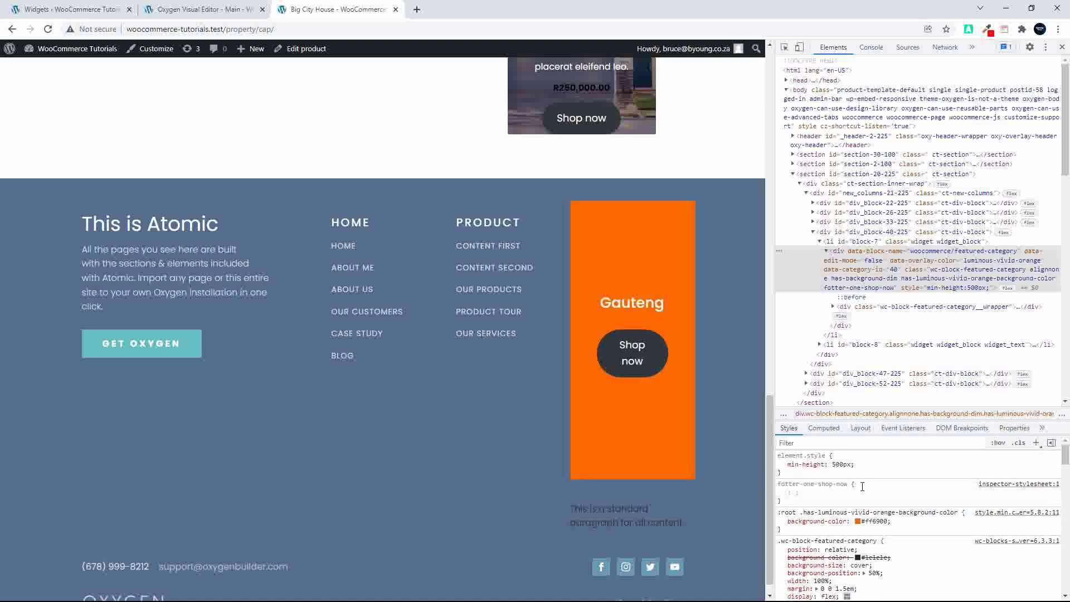
text(height)
key(Tab)
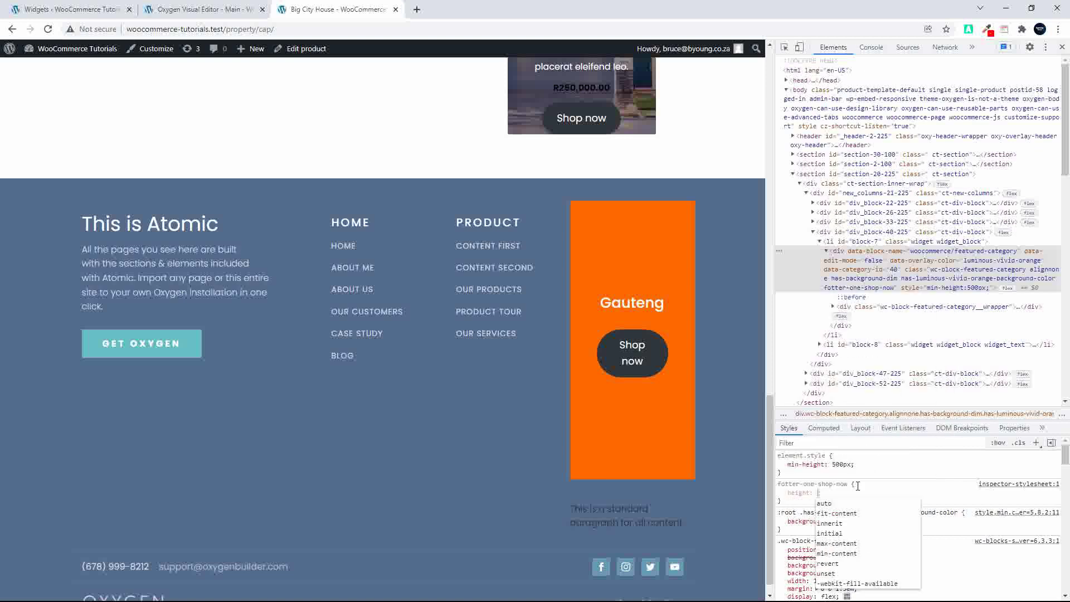
text(200)
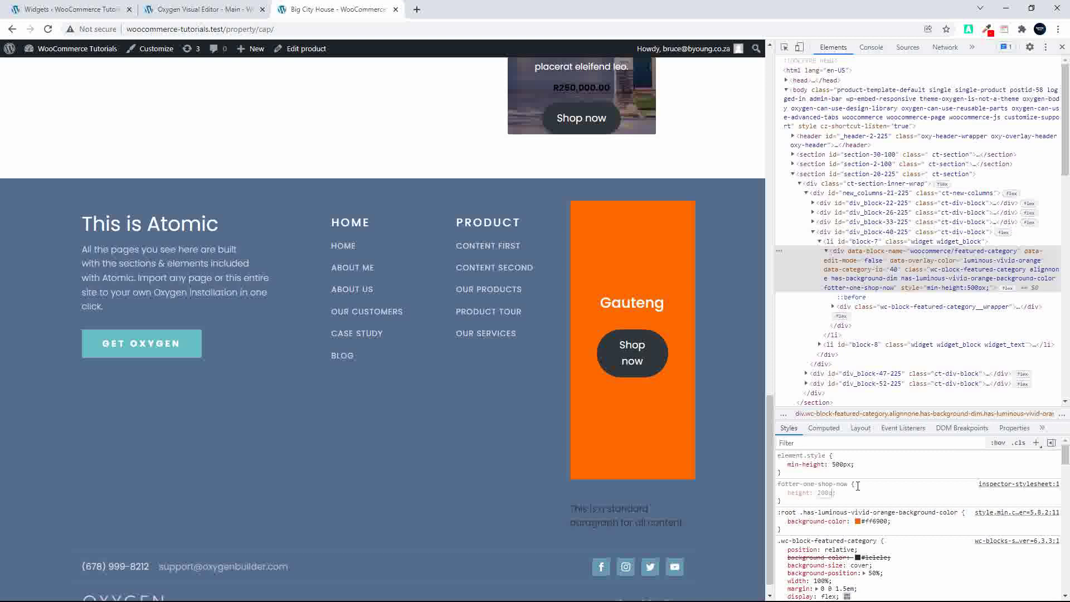
- Prefix the new rule's selector with a dot so it reads .fotter-one-shop-now
click(791, 494)
click(780, 485)
click(779, 484)
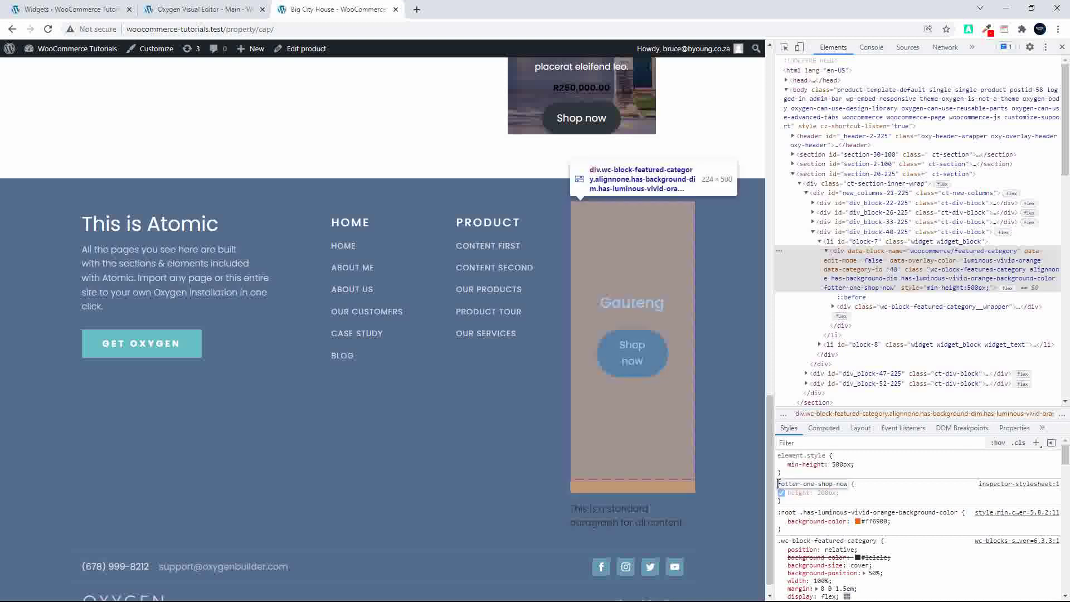
text(.)
key(Return)
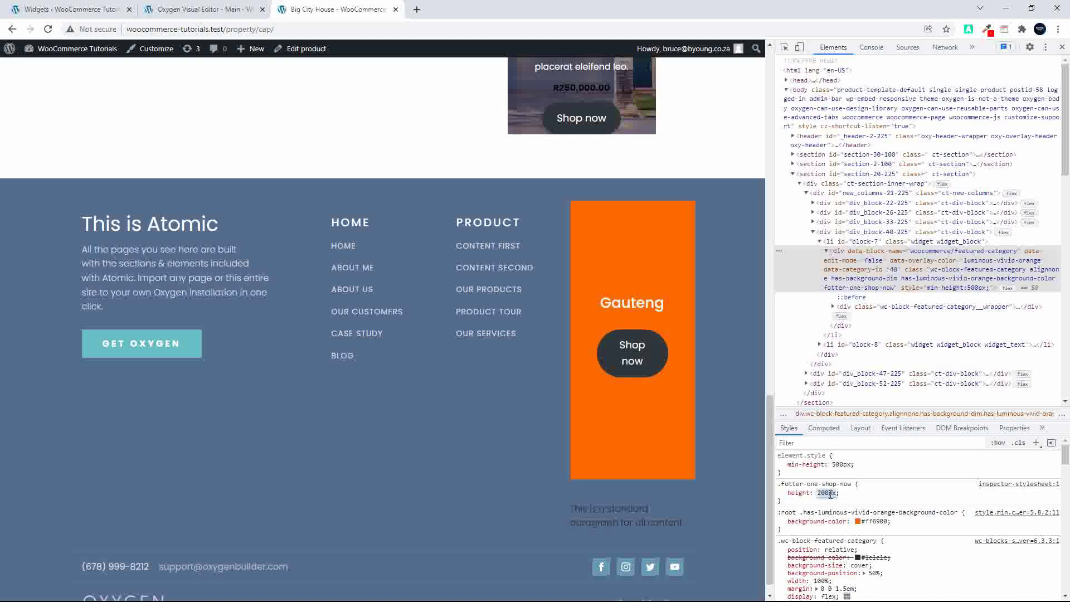
- Change the rule's height property to min-height and append !important to its 200px value
click(790, 493)
key(Left)
text(min-)
click(855, 499)
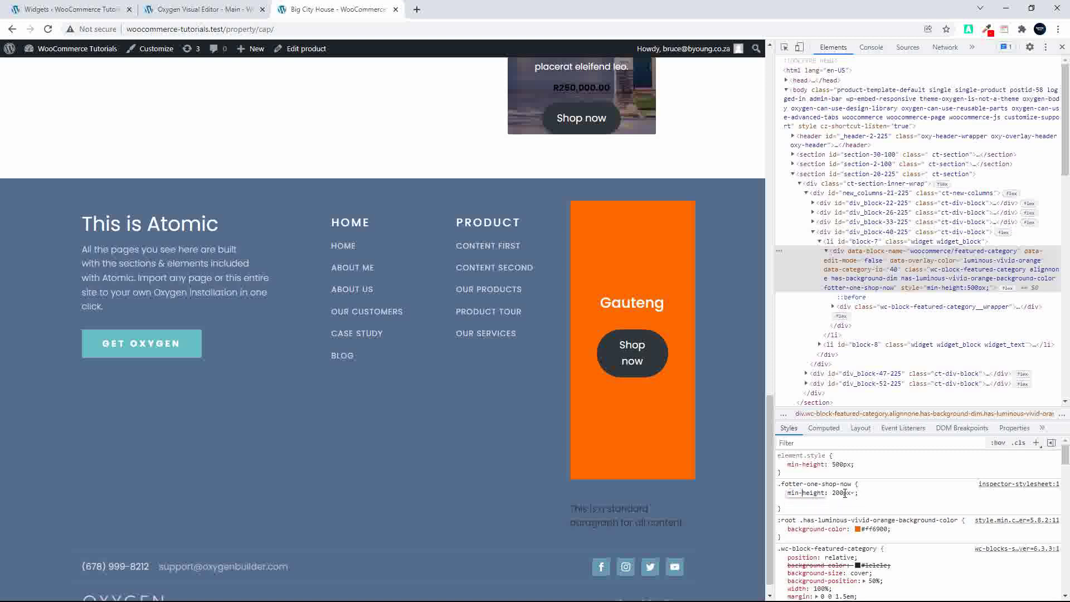
click(844, 493)
click(845, 493)
key(Right)
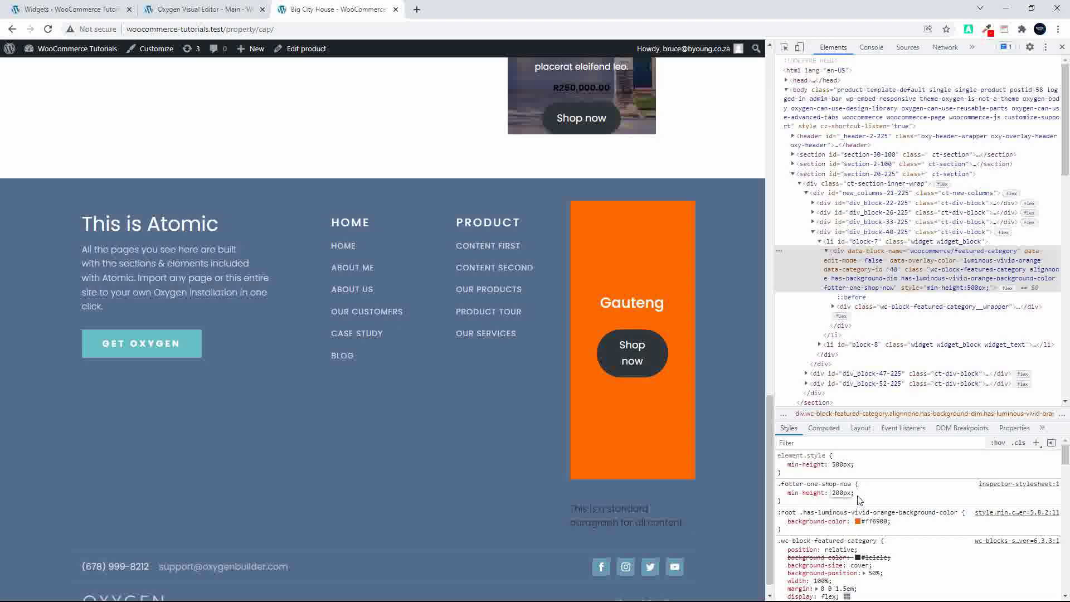
text(!important)
key(Return)
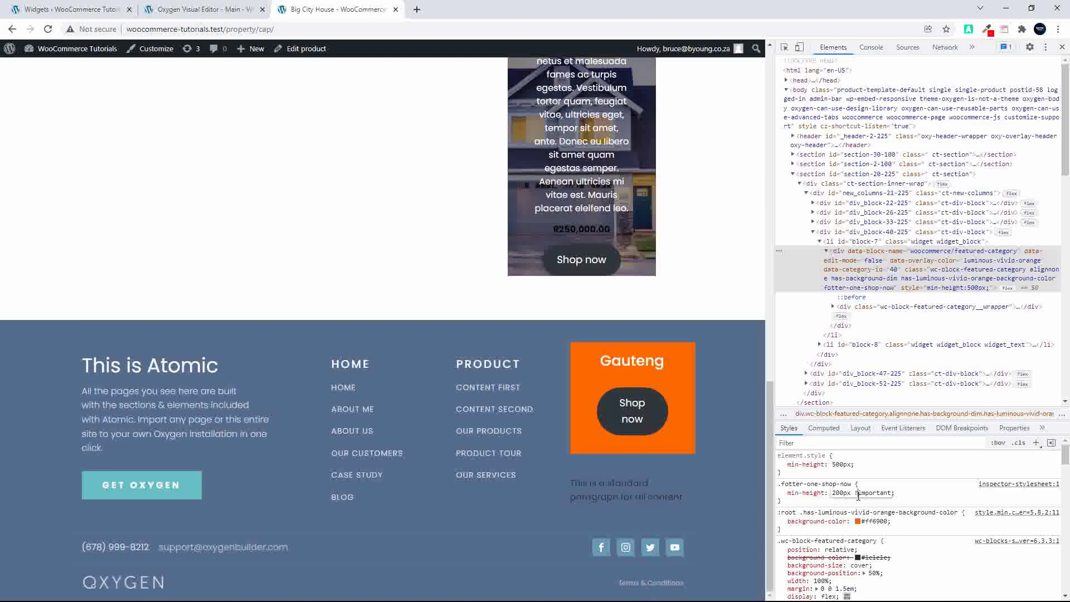
- Remove the !important flag from the min-height value and restore it to compare the block's height
key(BackSpace)
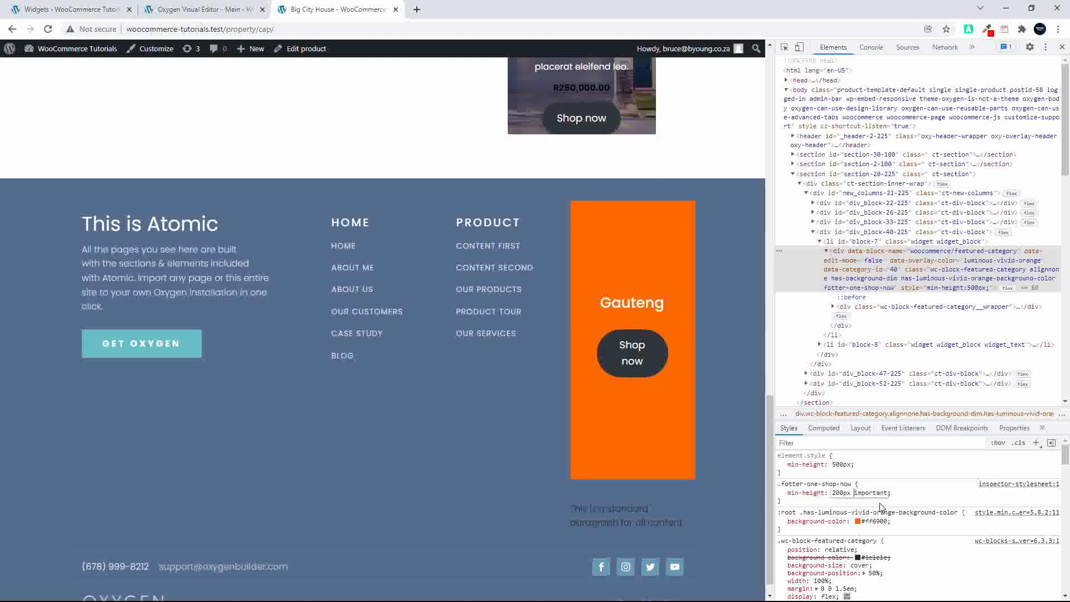
click(898, 498)
click(863, 493)
click(856, 494)
drag(856, 494, 890, 496)
text(!im)
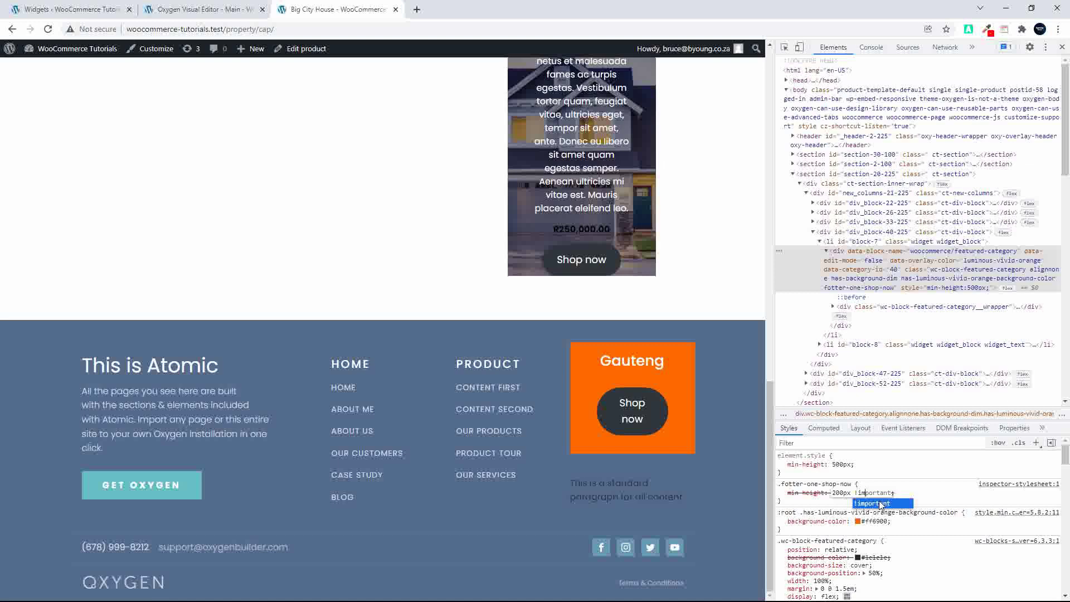
click(879, 504)
click(917, 496)
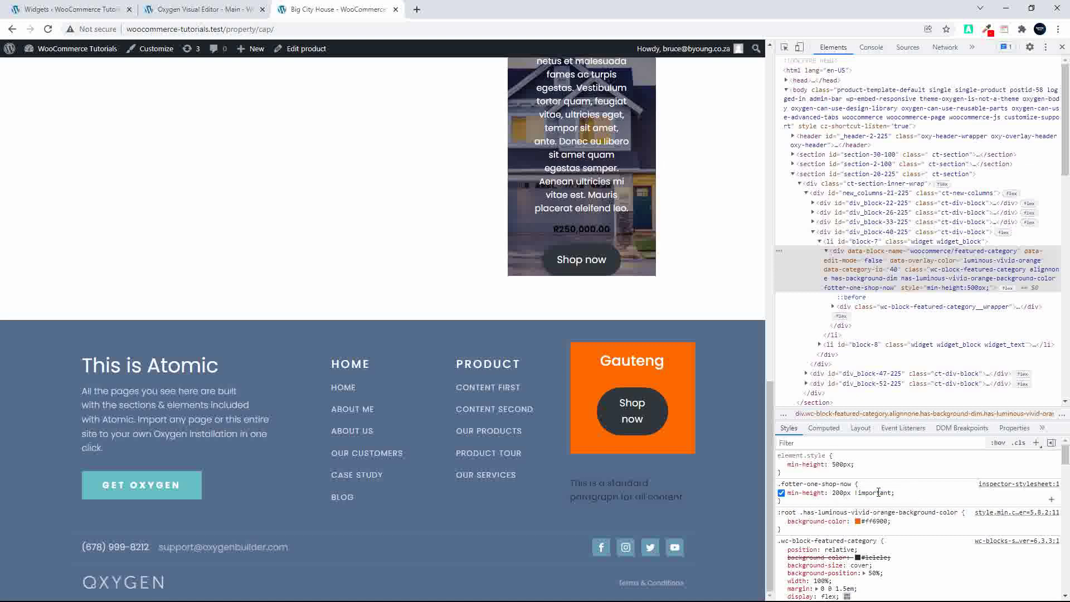
- Add a border-radius of 5px to the .fotter-one-shop-now rule
click(889, 492)
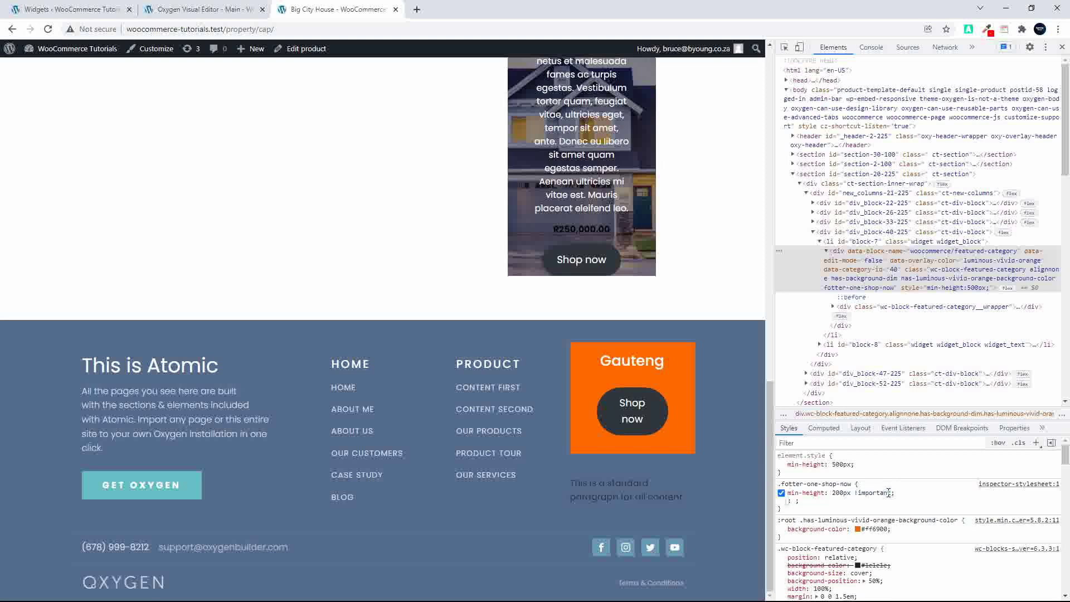
text(border-radius)
key(Tab)
text(5px)
click(924, 499)
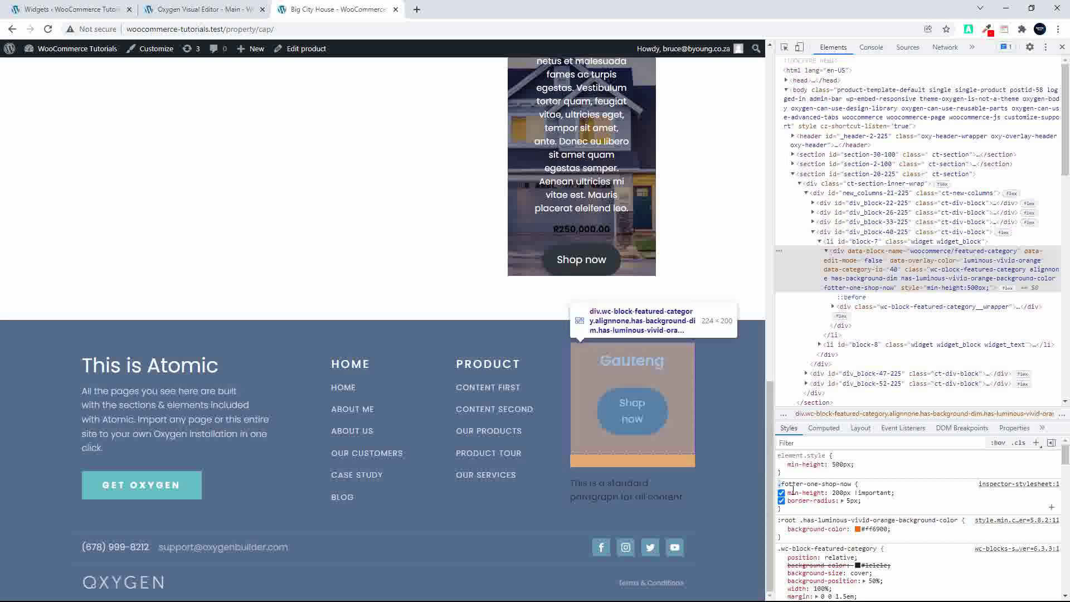
- Copy the .fotter-one-shop-now rule to the end of Oxygen's CustomProduct stylesheet and save the Main template
drag(793, 488, 800, 514)
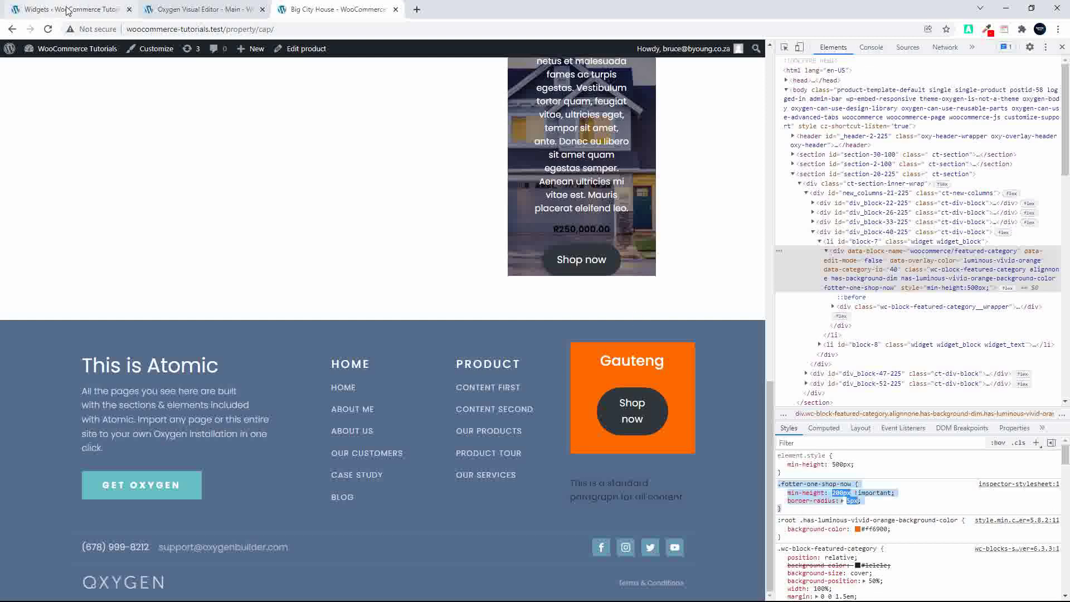
click(169, 12)
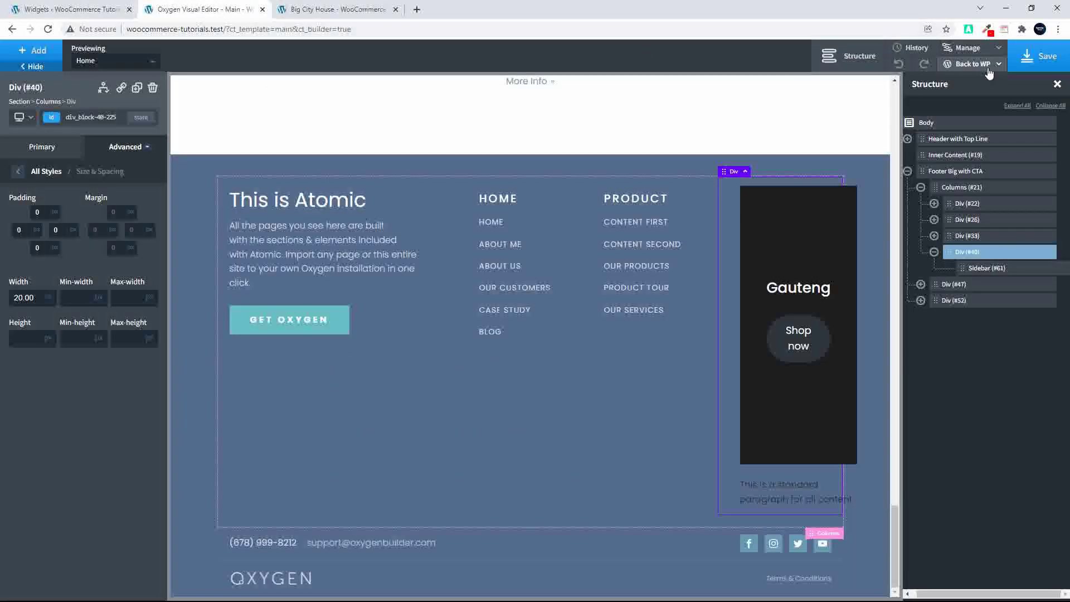
click(968, 48)
click(963, 84)
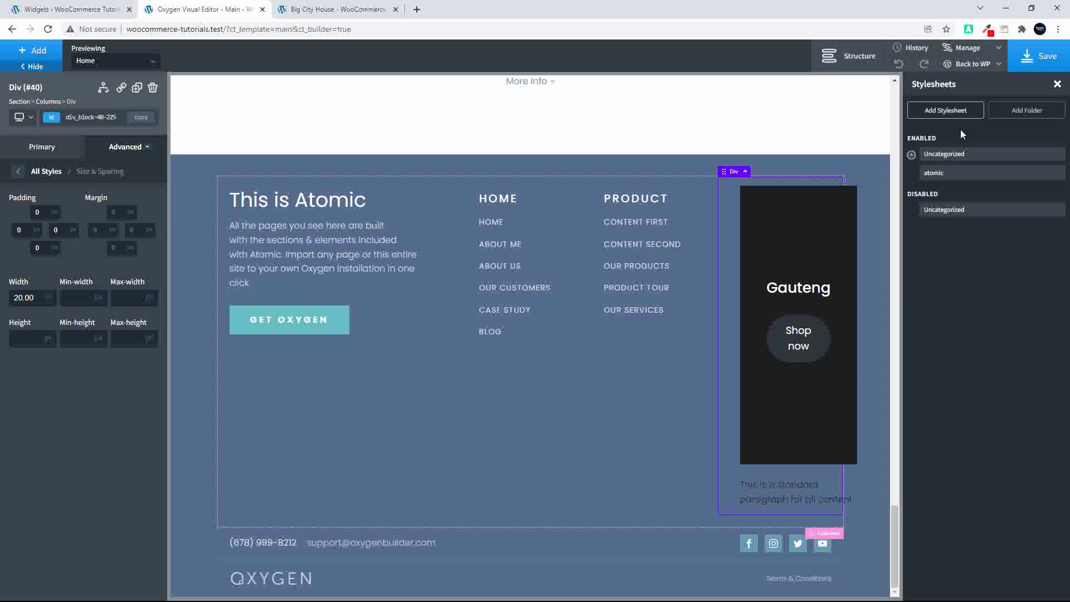
click(911, 156)
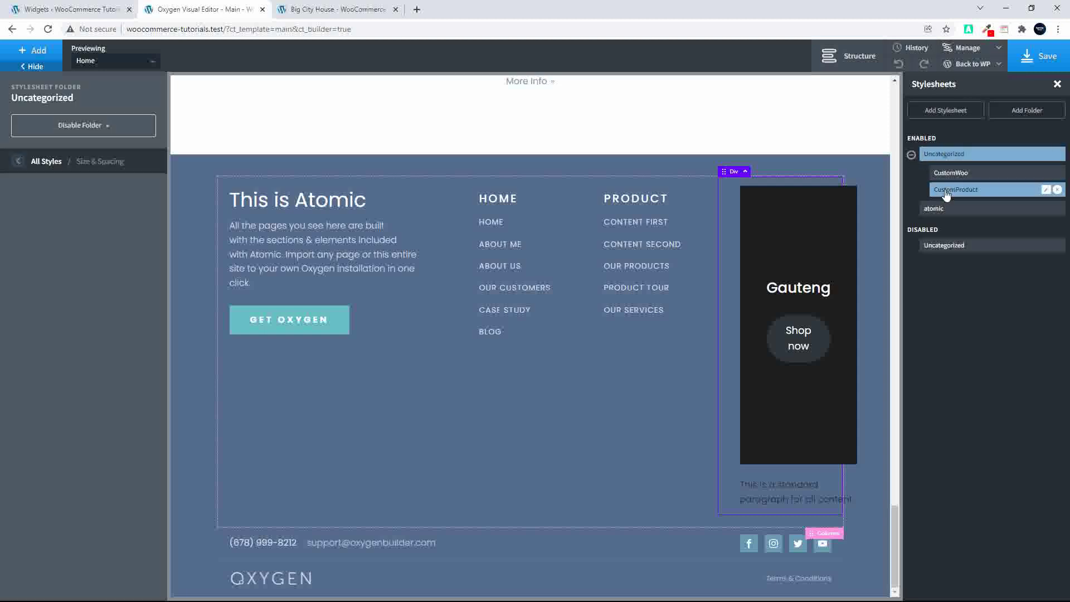
click(944, 190)
click(40, 290)
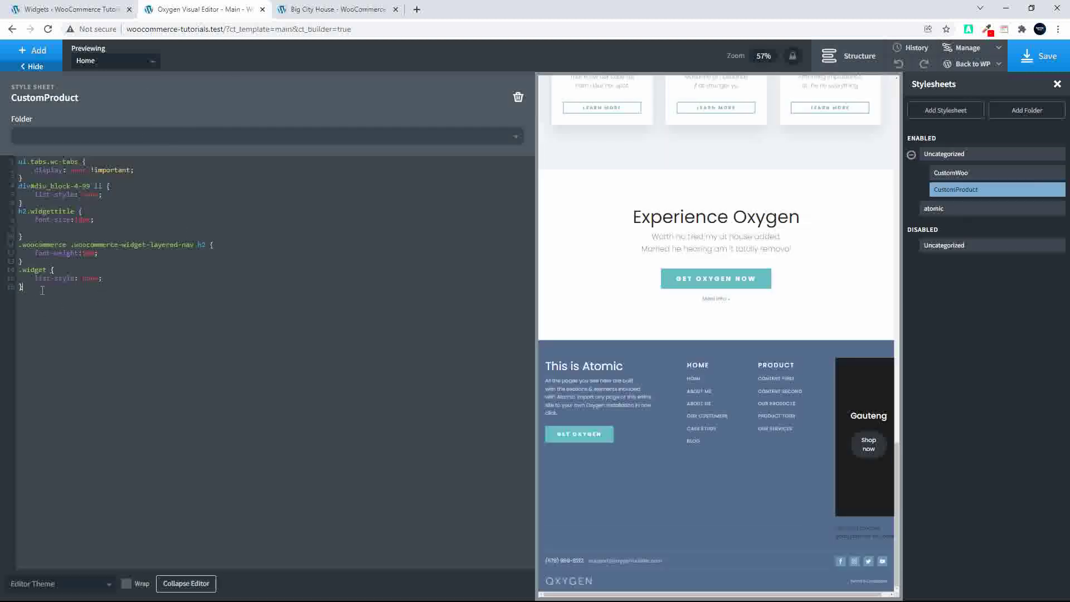
text(.fotter-one-shop-now {     min-height: 300px !important;     border-radius: 7px; })
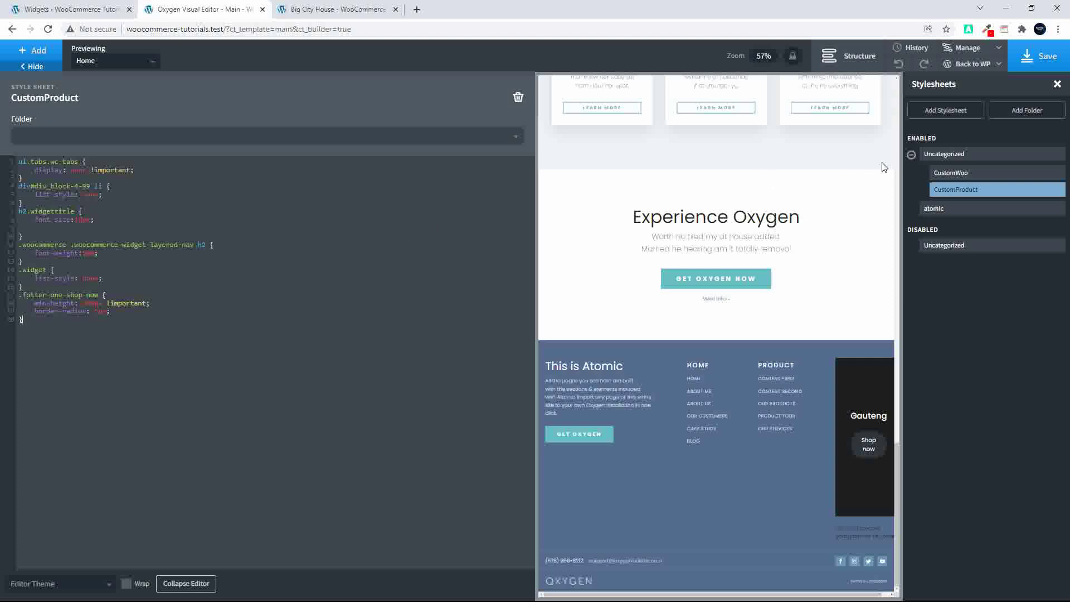
click(1046, 60)
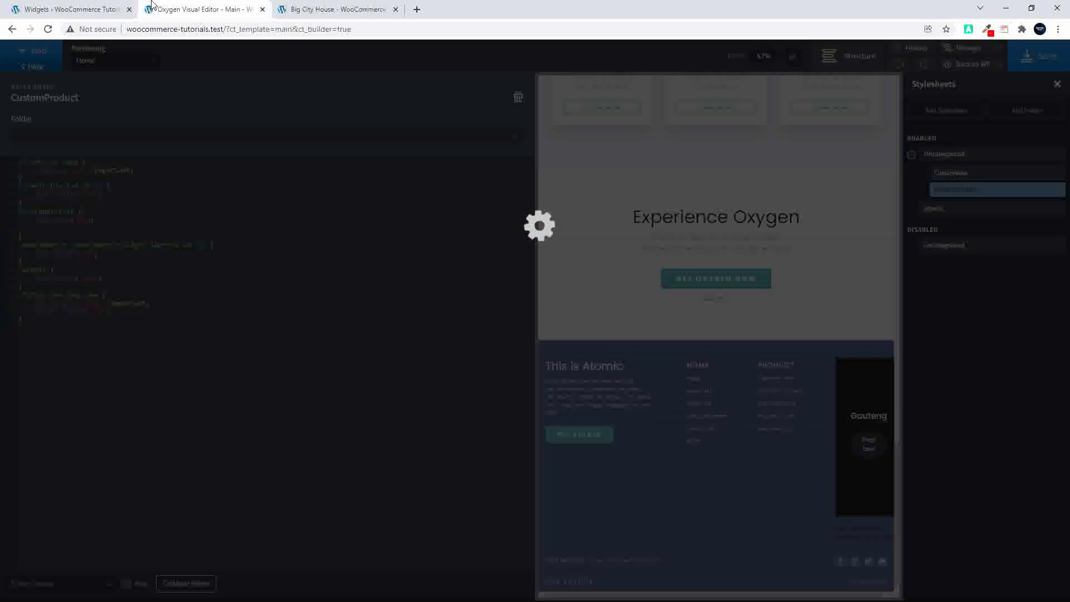
- Reload the Big City House page without developer tools, check the footer's Gauteng block and follow its Shop now link
click(359, 10)
click(49, 29)
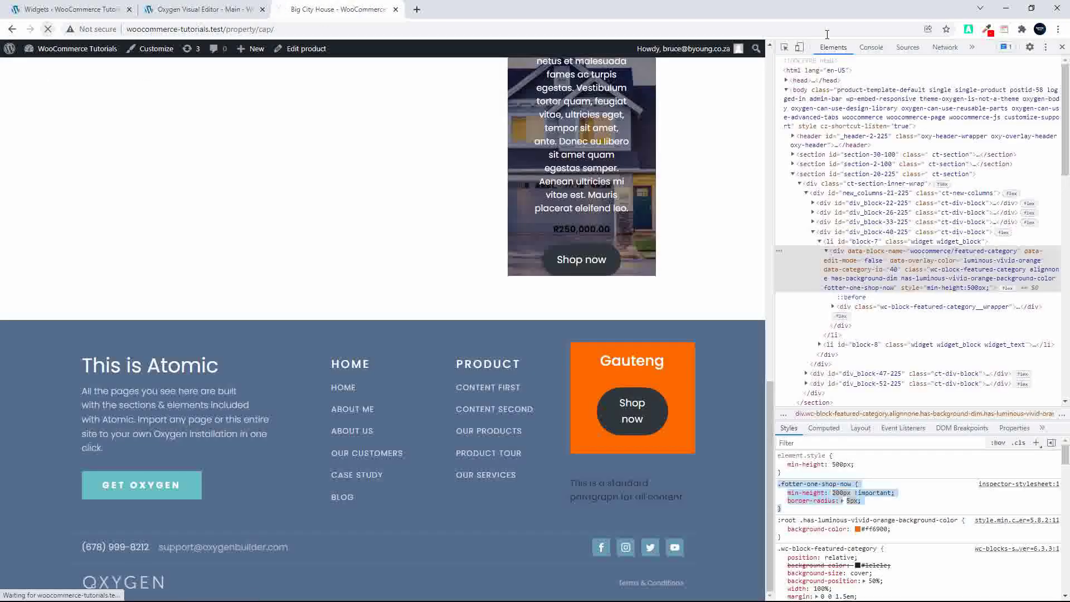
click(1062, 46)
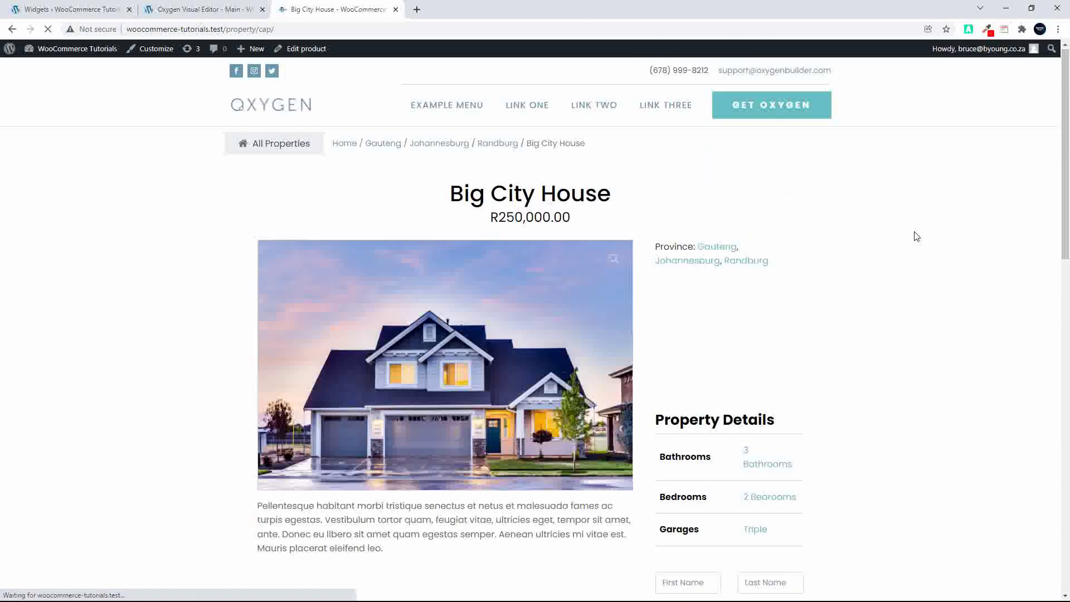
scroll(914, 236, down, 8)
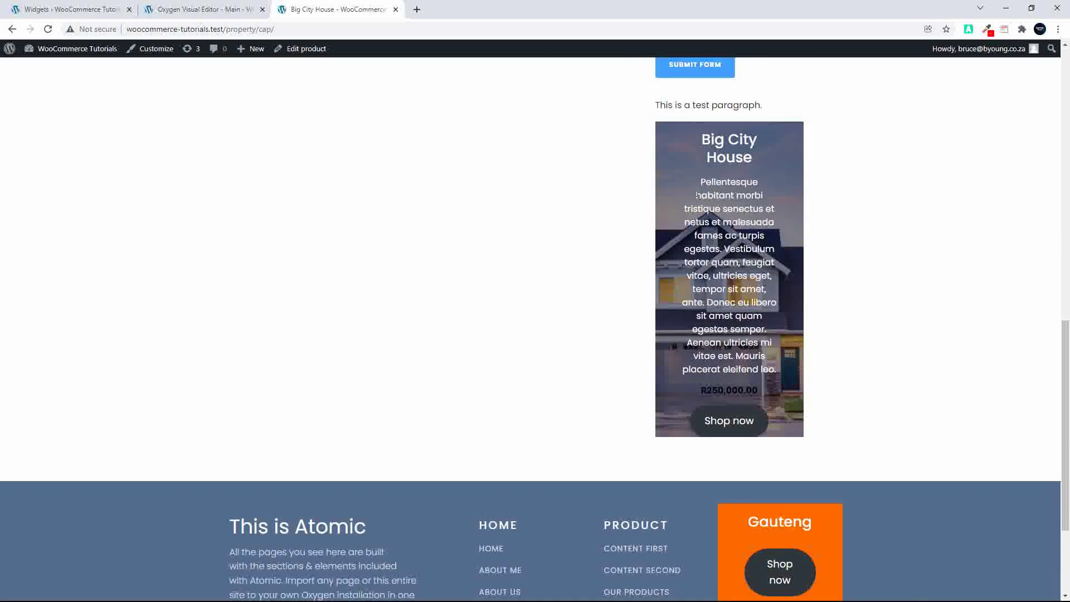
scroll(897, 370, down, 3)
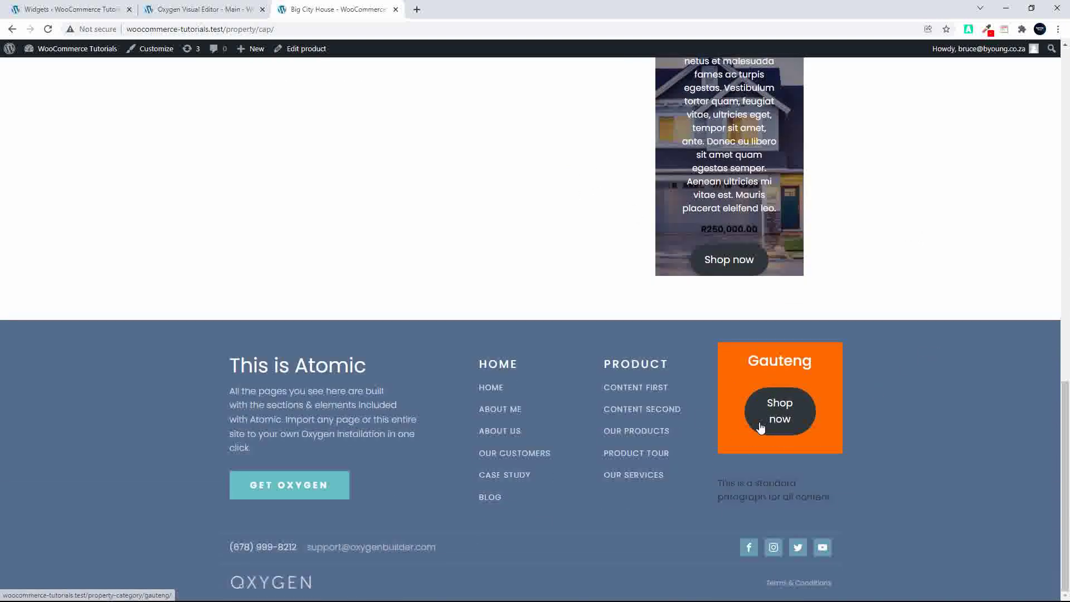
click(789, 427)
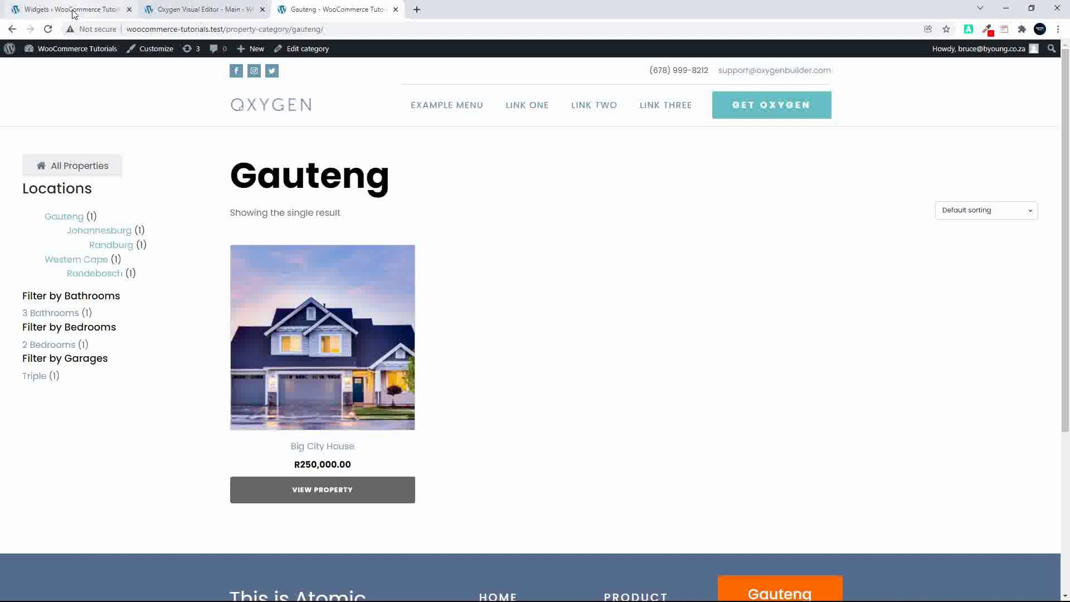
- Return to the Widgets page, review the Footer One blocks and collapse that widget area
click(95, 10)
scroll(158, 382, down, 2)
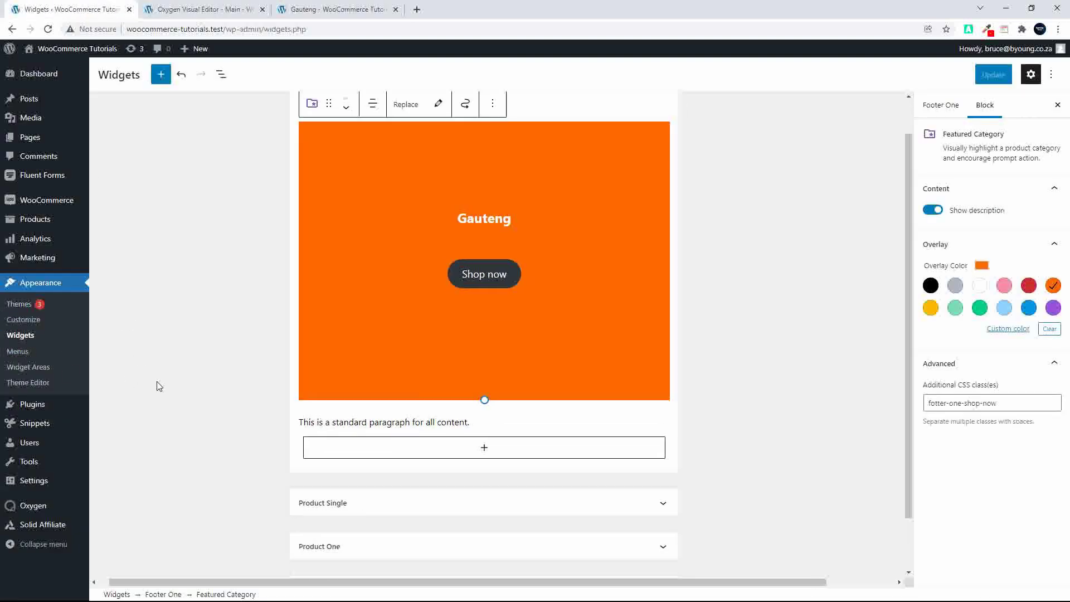
scroll(236, 420, up, 2)
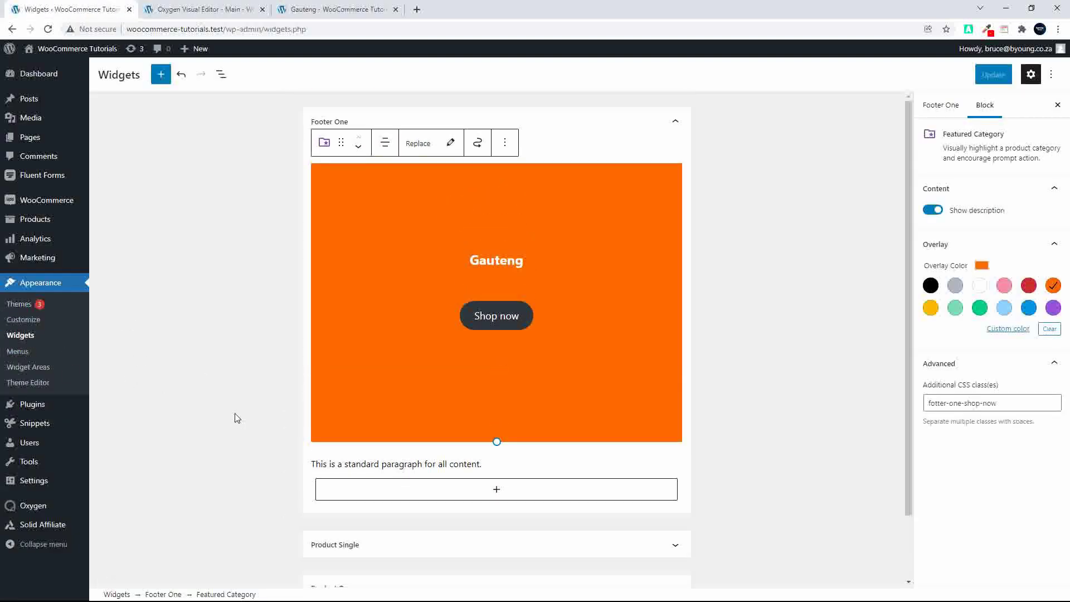
click(676, 121)
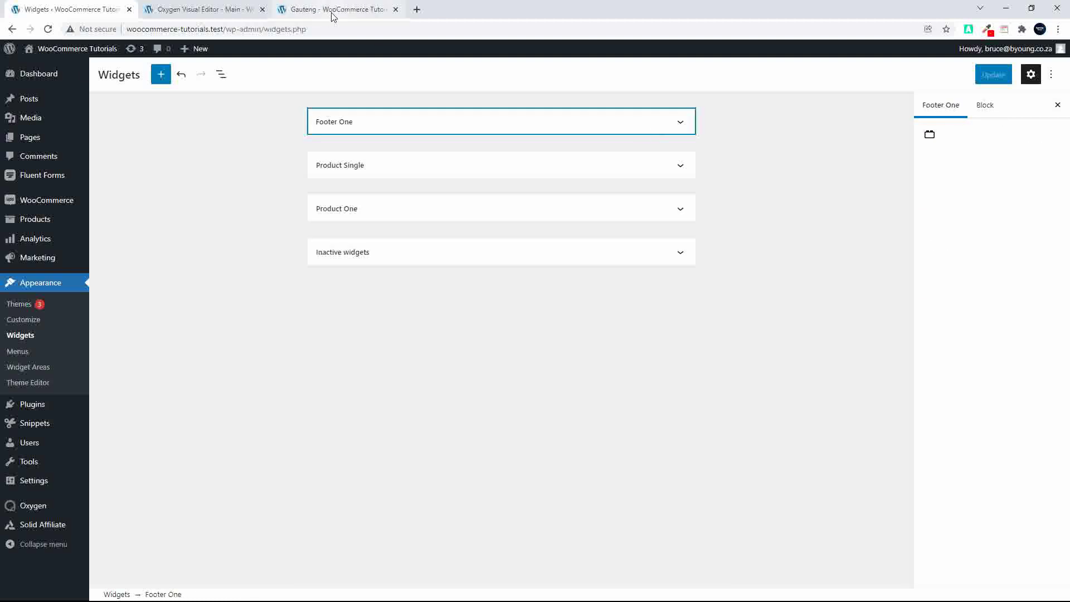
- Switch to the Oxygen editor, hide the properties pane and review the Main template's footer section and its columns
click(179, 11)
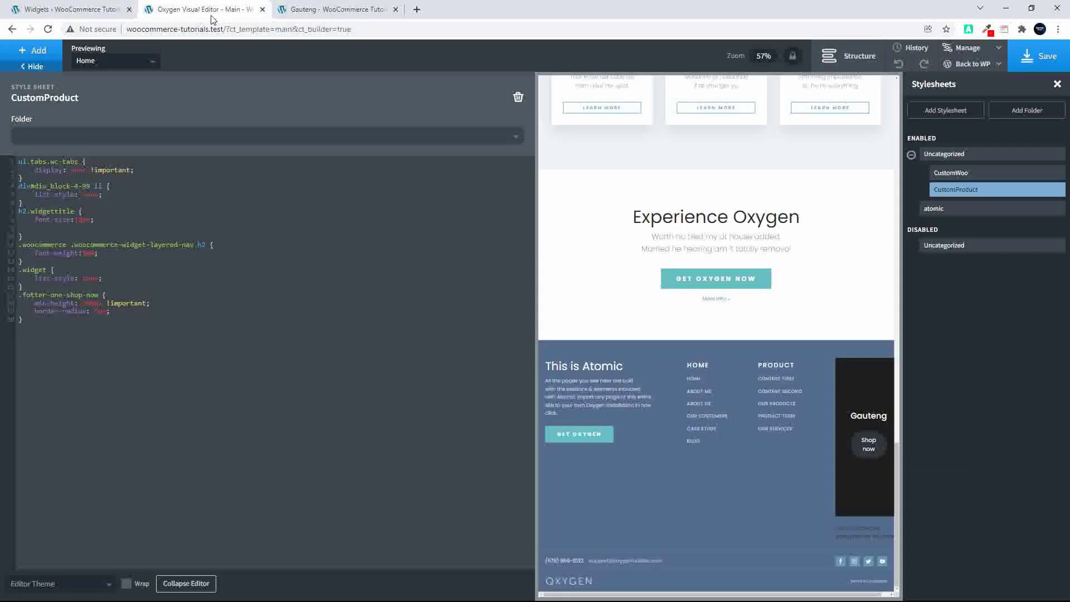
click(38, 67)
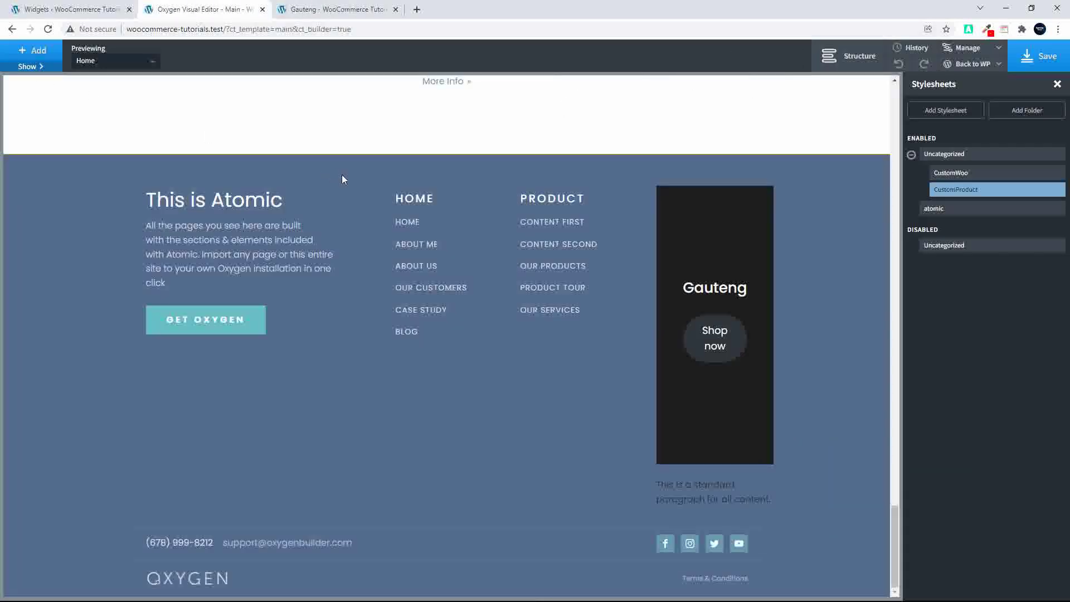
scroll(342, 177, up, 10)
scroll(342, 177, down, 10)
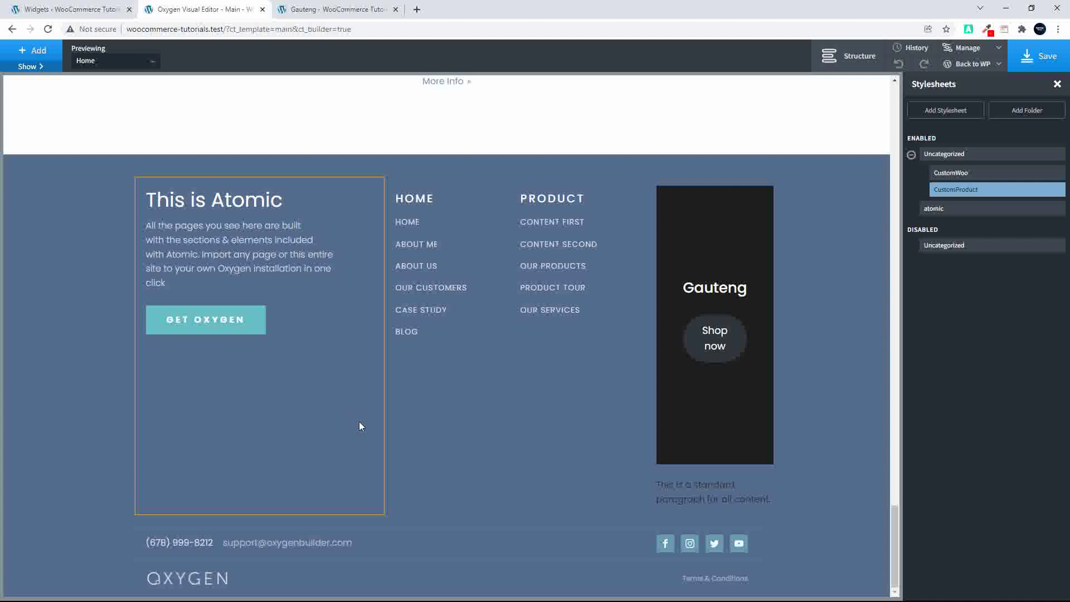
click(707, 503)
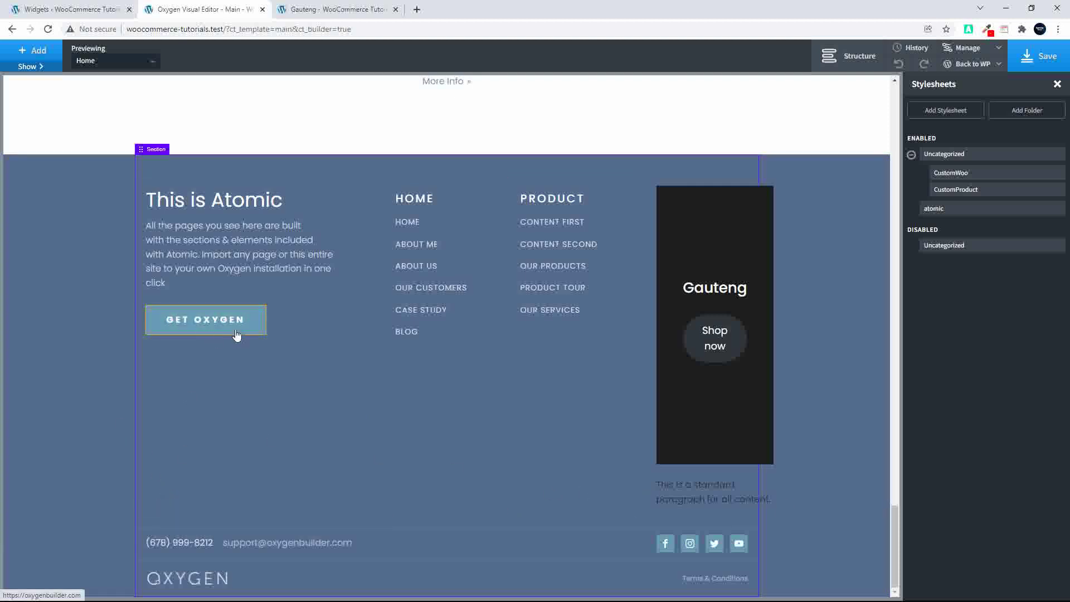
click(562, 313)
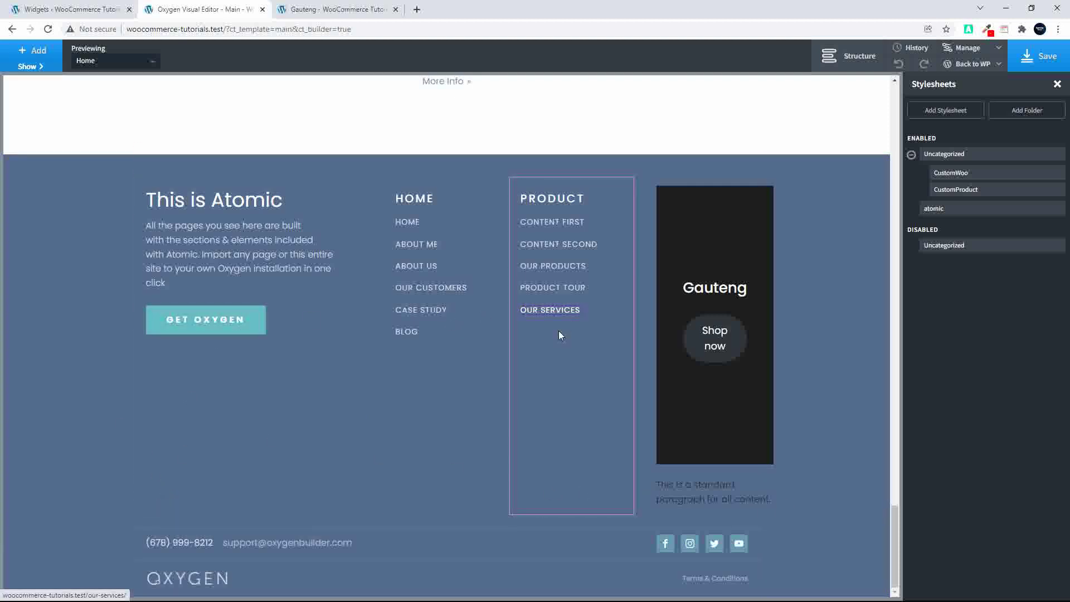
- Browse the WordPress widgets that Oxygen offers as addable components, through to the end of the list
click(21, 53)
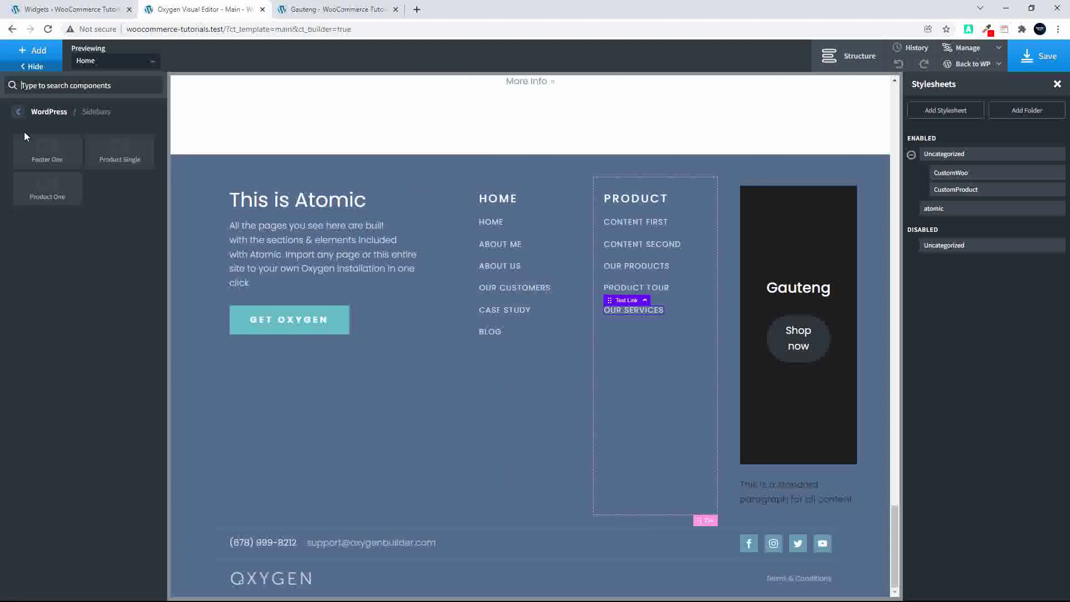
click(18, 111)
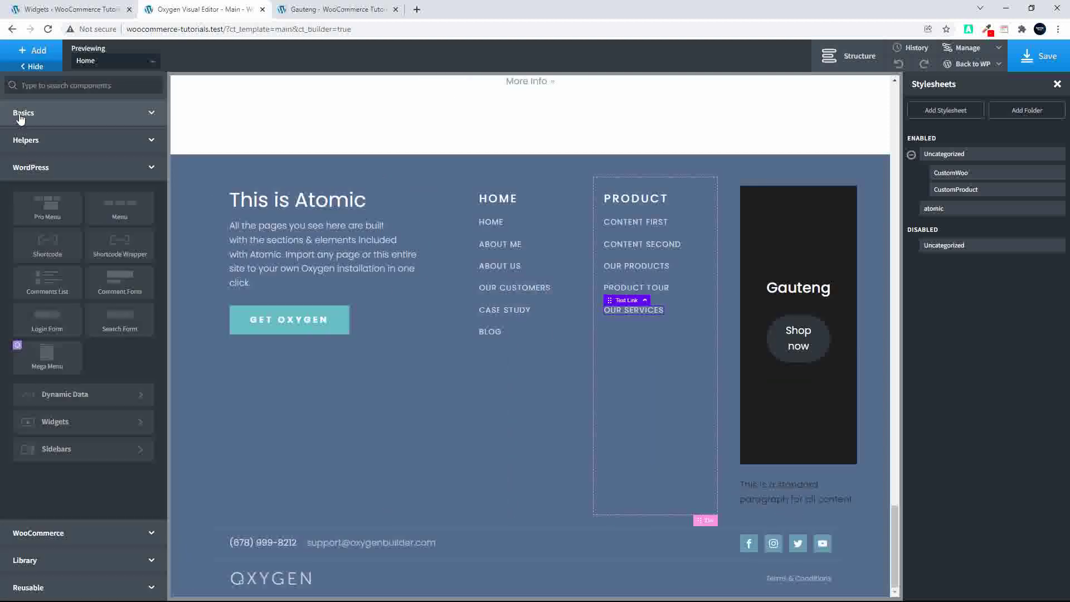
click(71, 425)
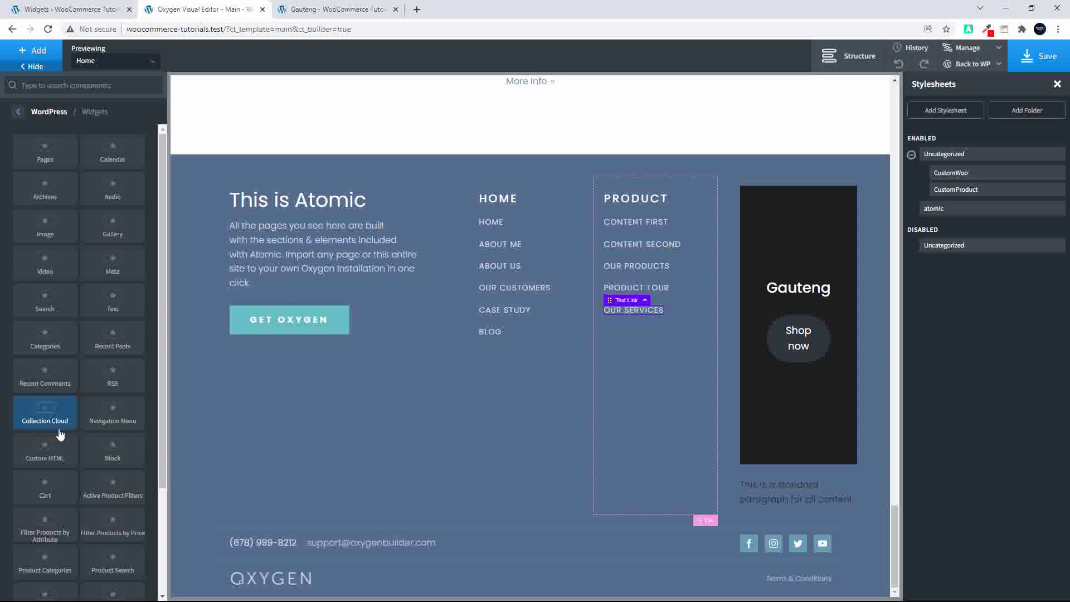
scroll(93, 354, down, 5)
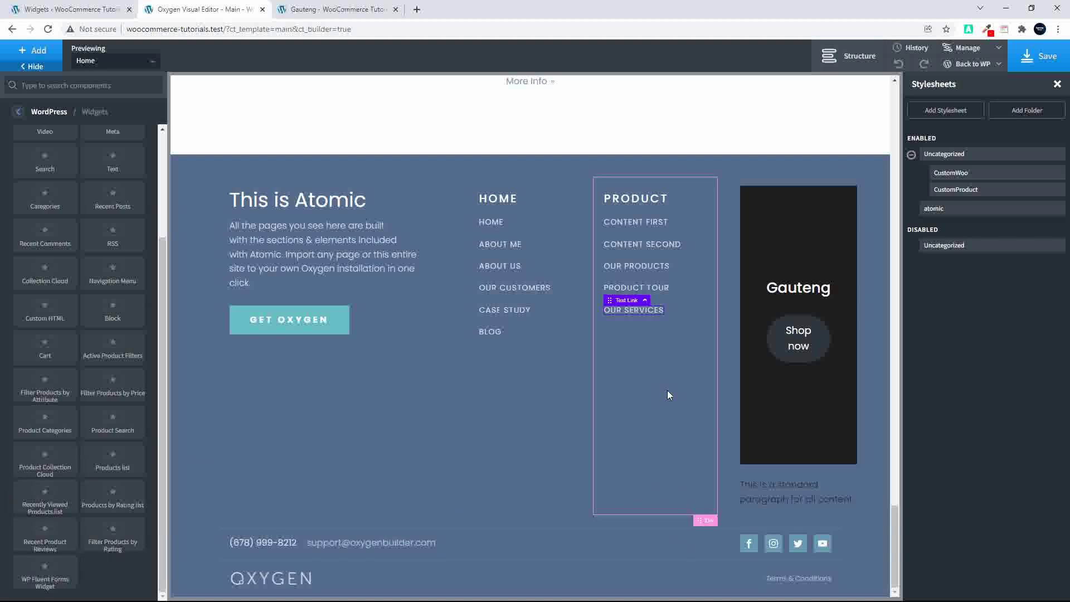
- Revisit the Widgets page's widget areas and the Oxygen editor, and bring up the Gauteng property category page
click(71, 9)
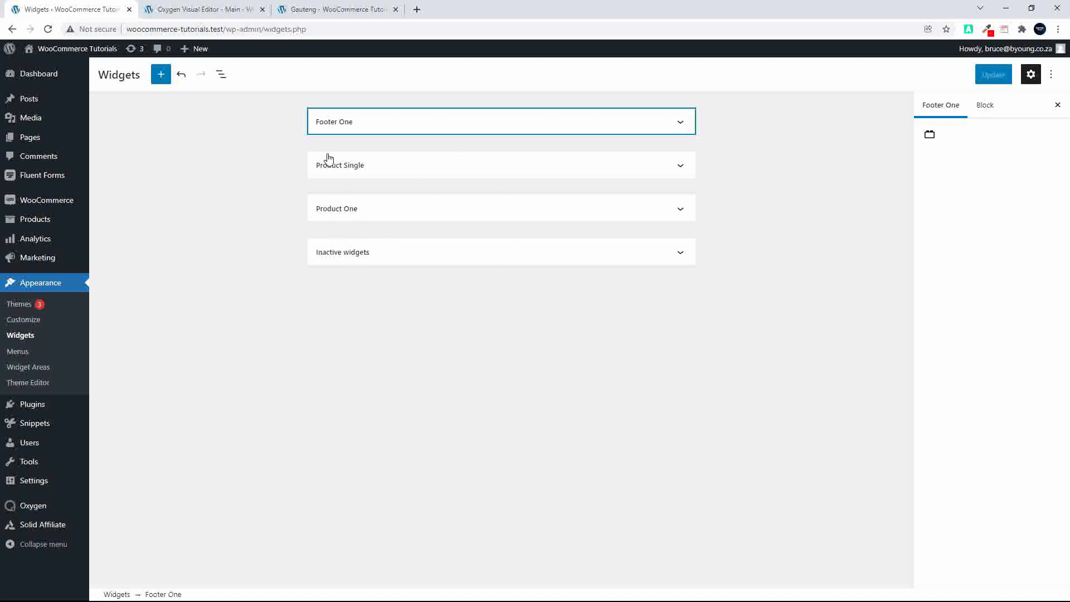
click(206, 9)
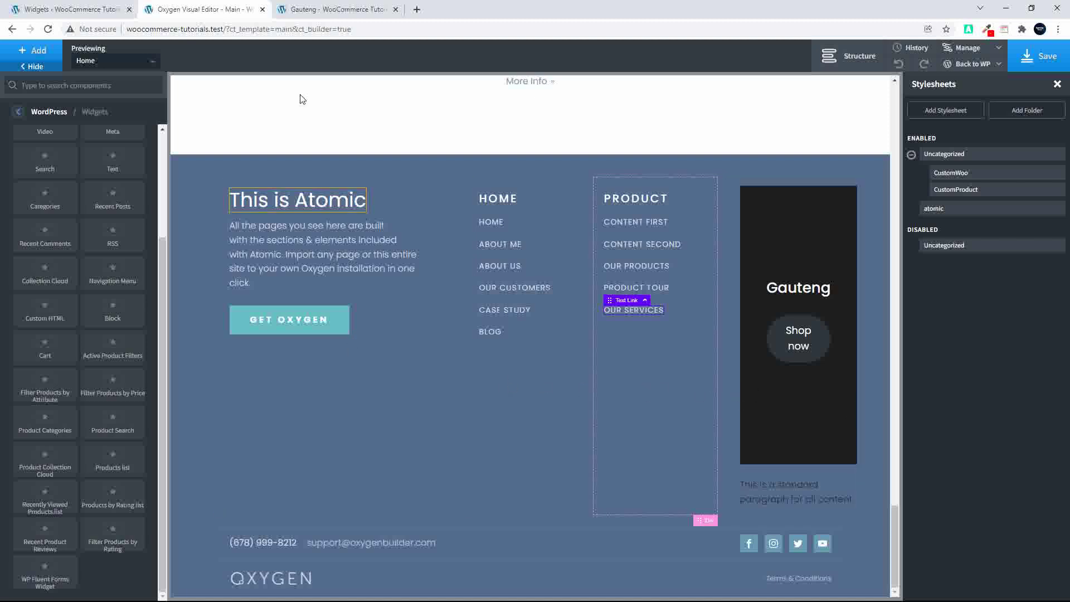
click(322, 15)
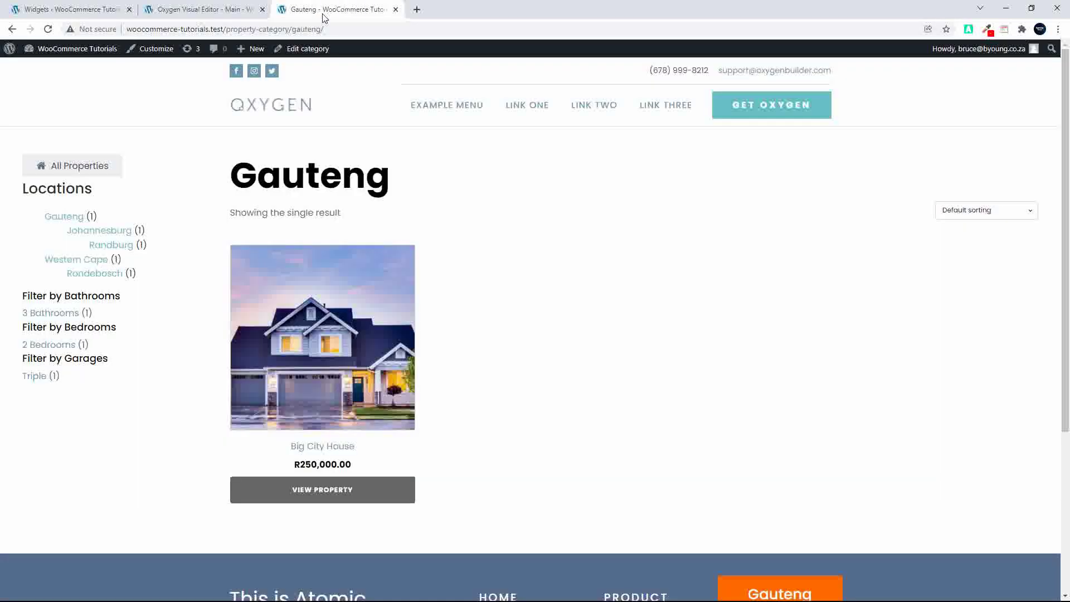